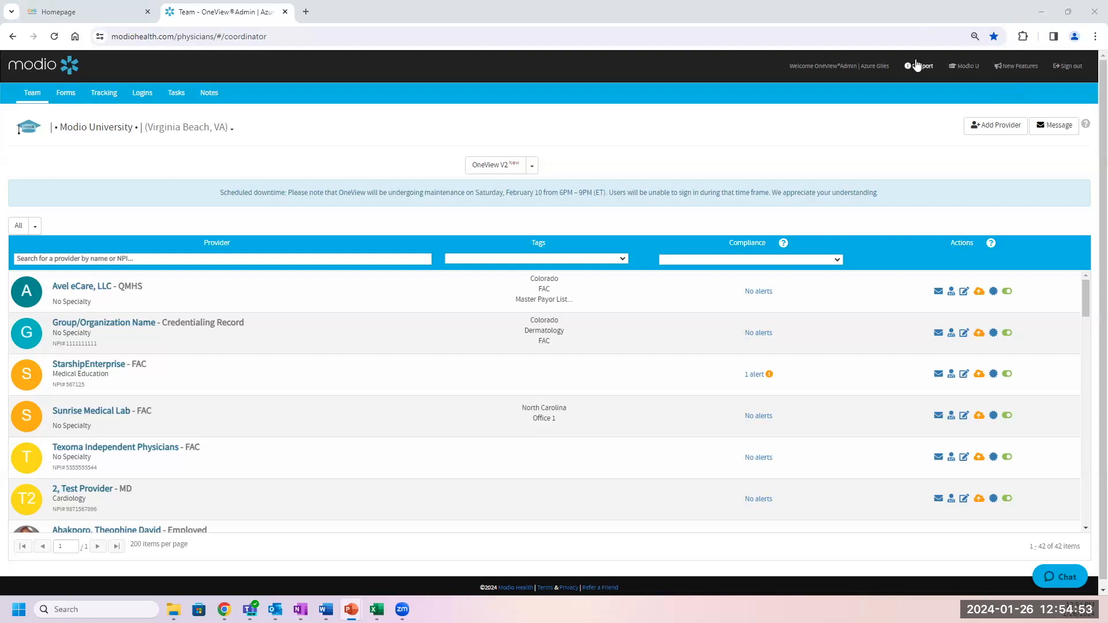
key("ctrl")
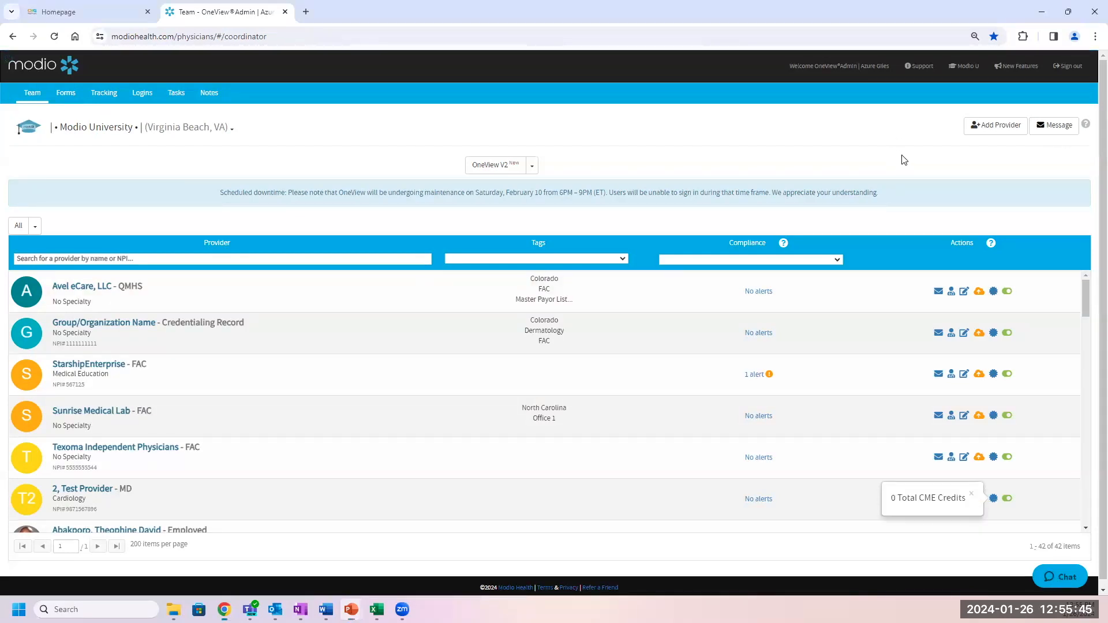
left_click(1048, 133)
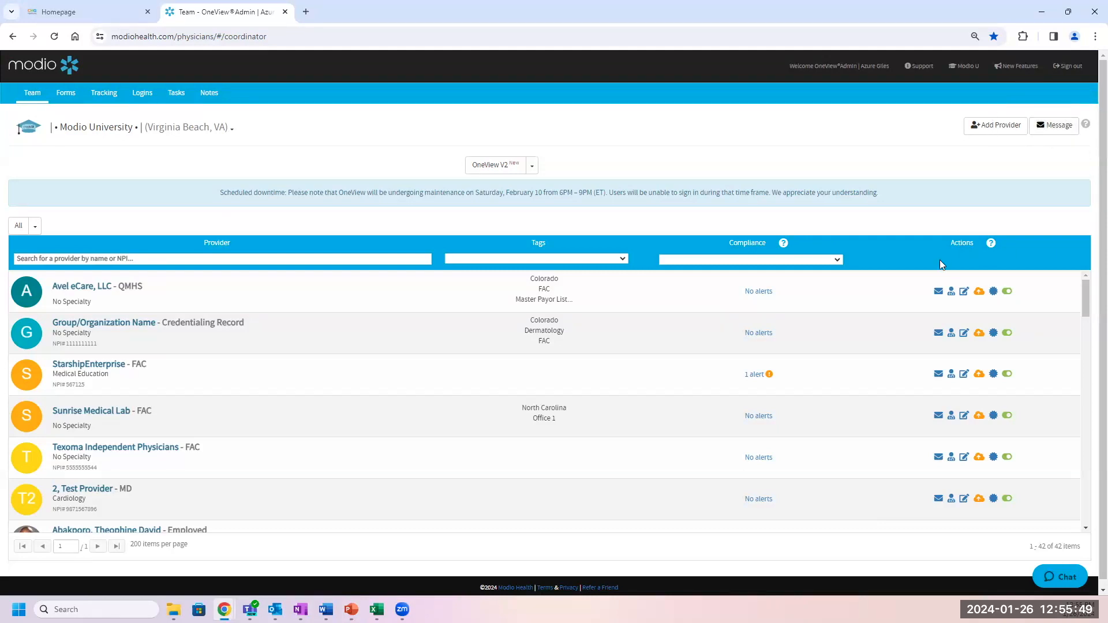
left_click(938, 294)
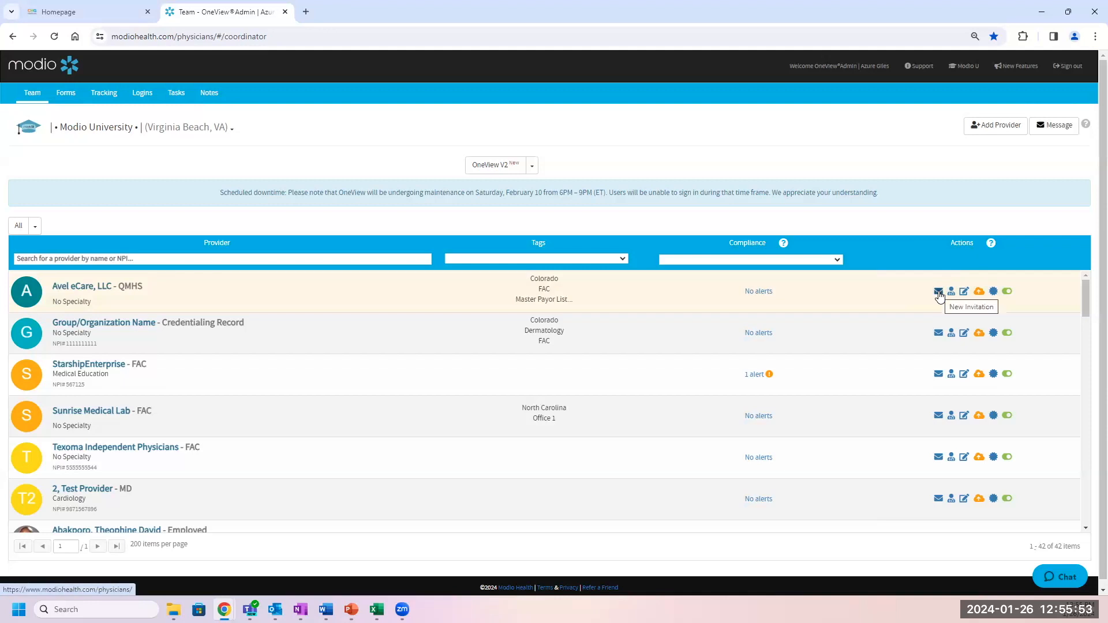
Switch to OneView V2 and use the first listed provider's options to reopen the team page in the prior version
left_click(480, 165)
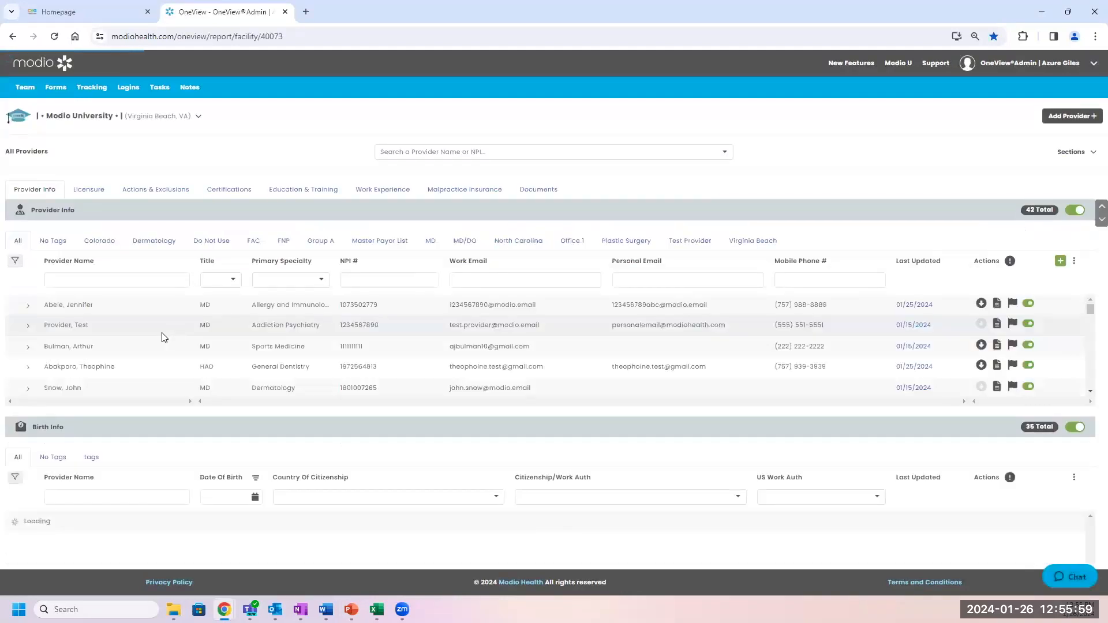
left_click(117, 308)
right_click(115, 308)
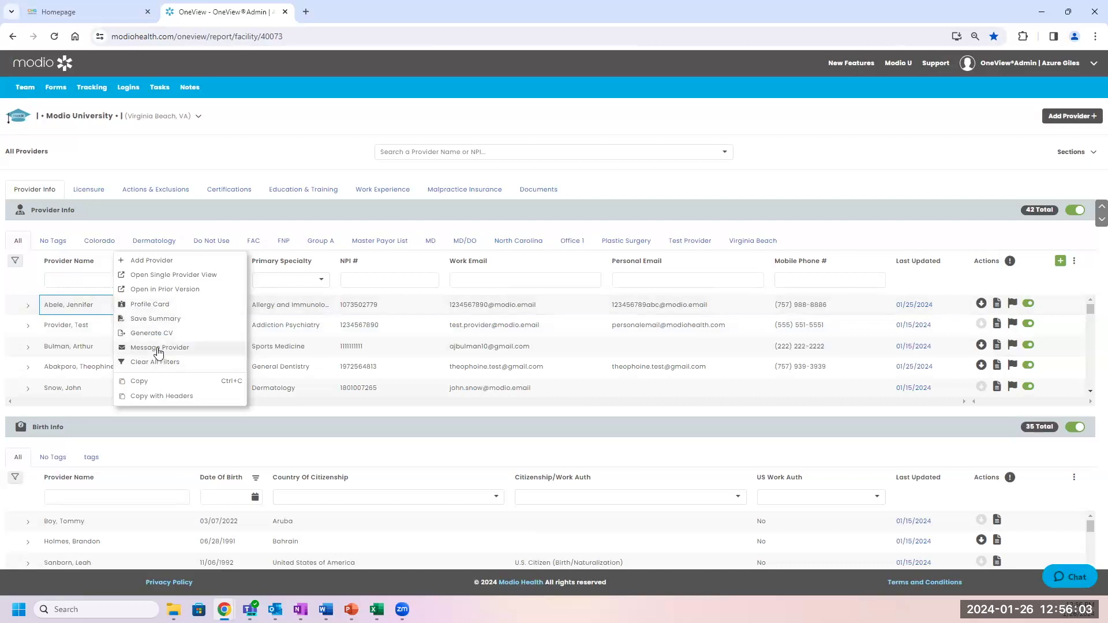
left_click(165, 289)
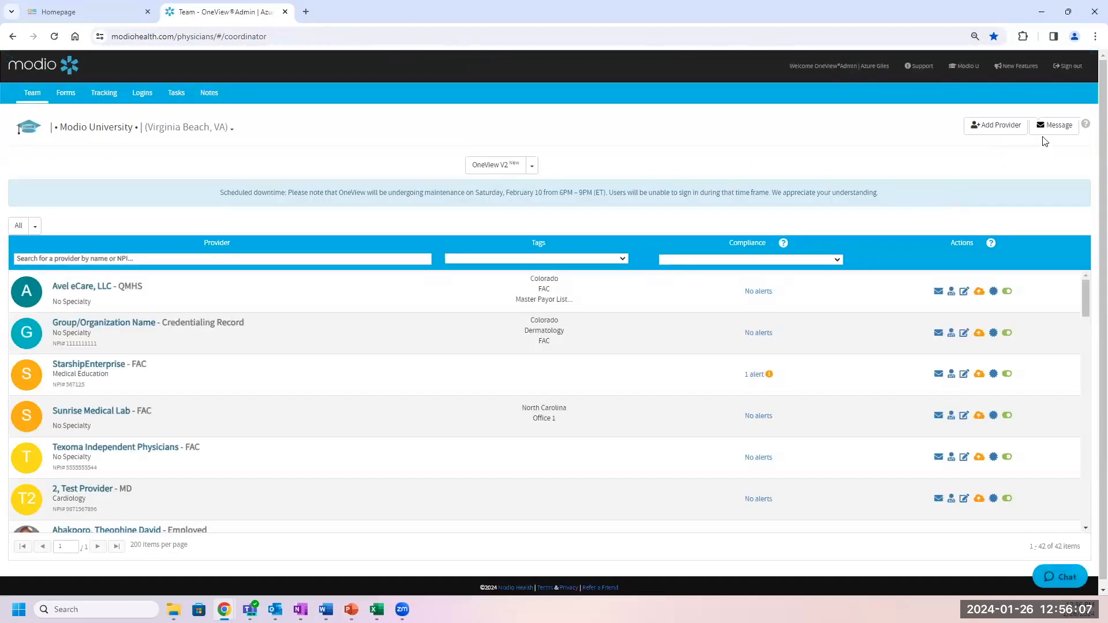
Open the messaging form for inviting Modio University providers and put its default email subject and message into editing mode
left_click(1047, 134)
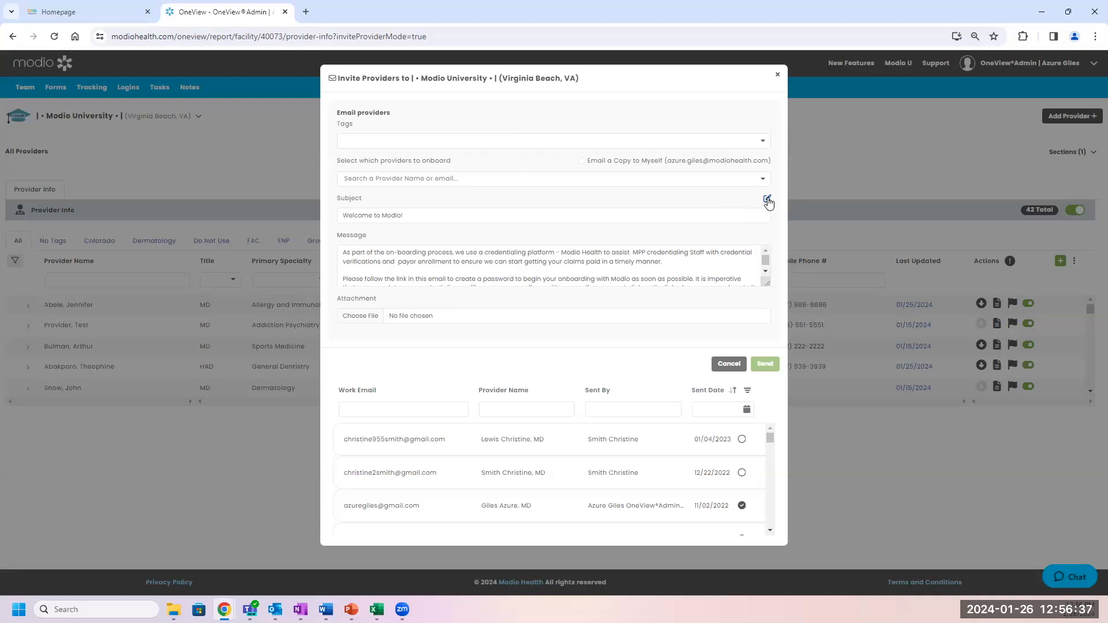
key("ctrl")
key("ctrl")
key("ctrl")
left_click(768, 201)
left_click(766, 198)
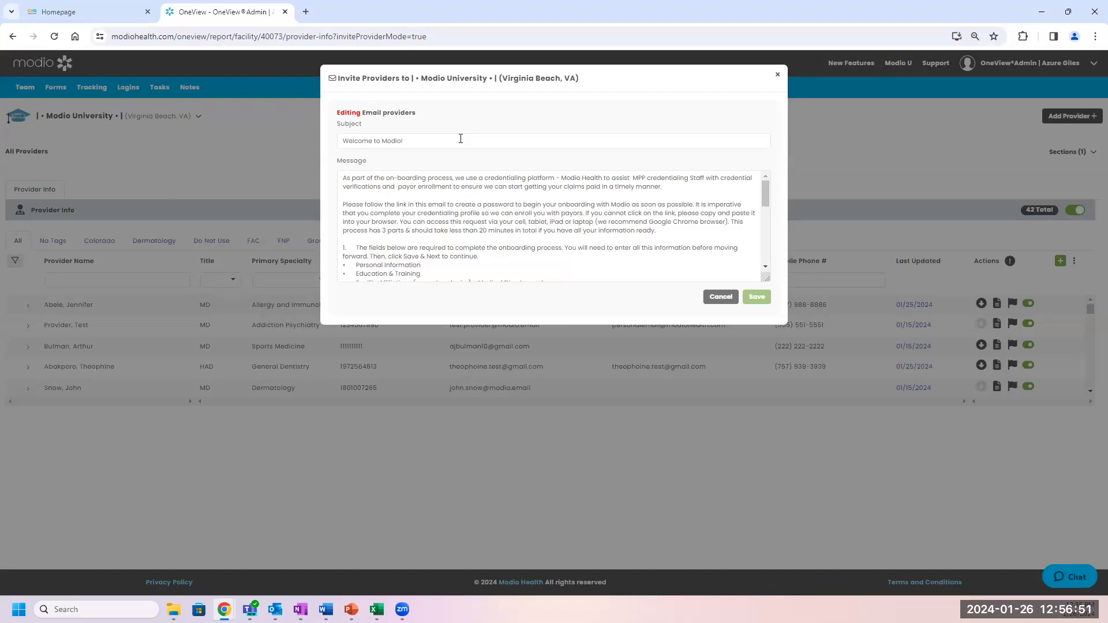
Examine the editable subject and message of the invitation email, and leave editing without saving
left_click(461, 139)
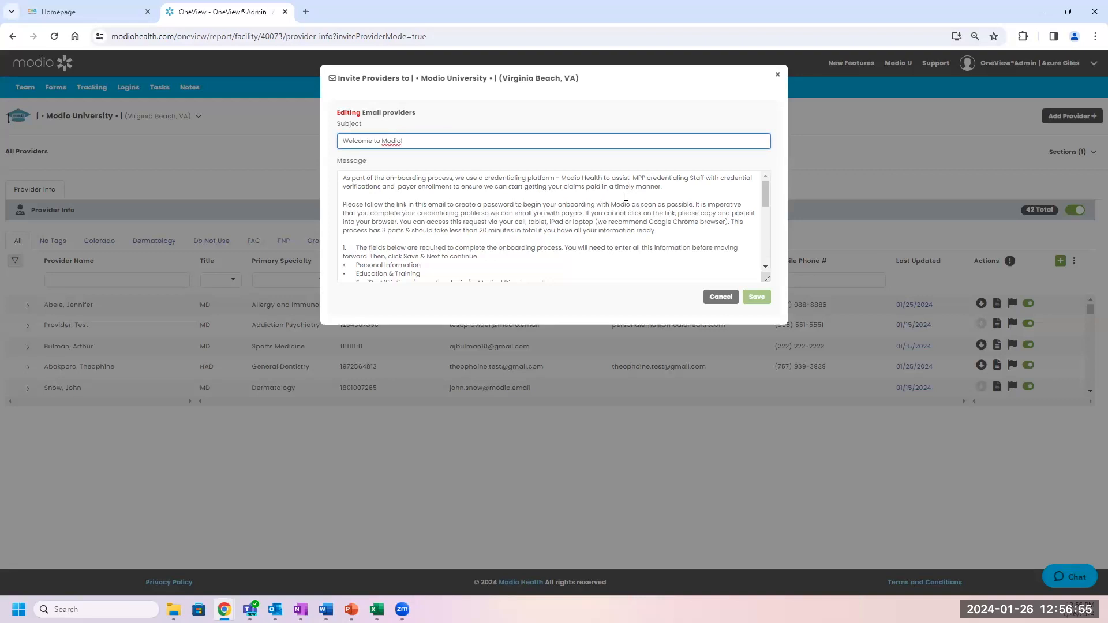
left_click(767, 200)
mouse_move(766, 198)
left_mouse_down()
mouse_move(767, 259)
mouse_move(775, 187)
left_mouse_up()
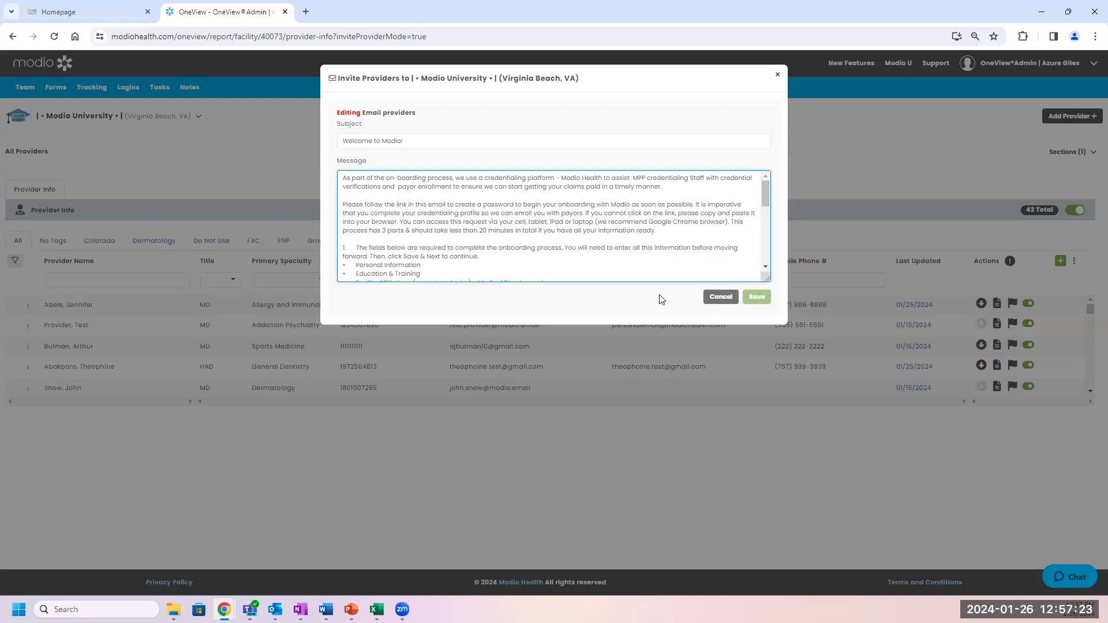
left_click(711, 299)
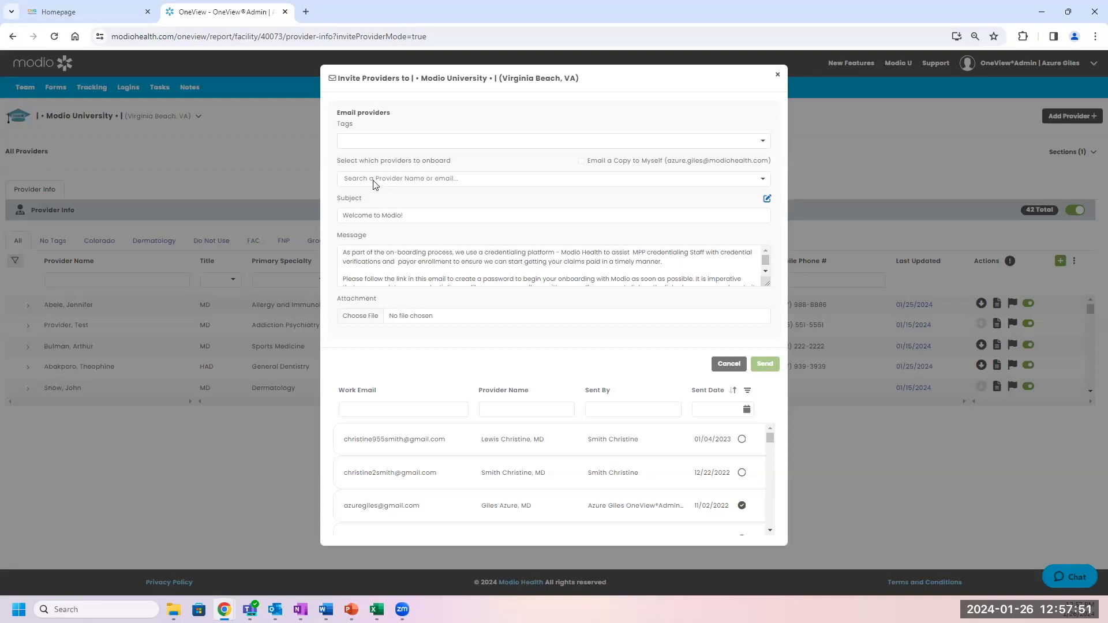
Find an uninvited provider whose work email is not marked red in the invitation list and add them as a recipient
left_click(357, 181)
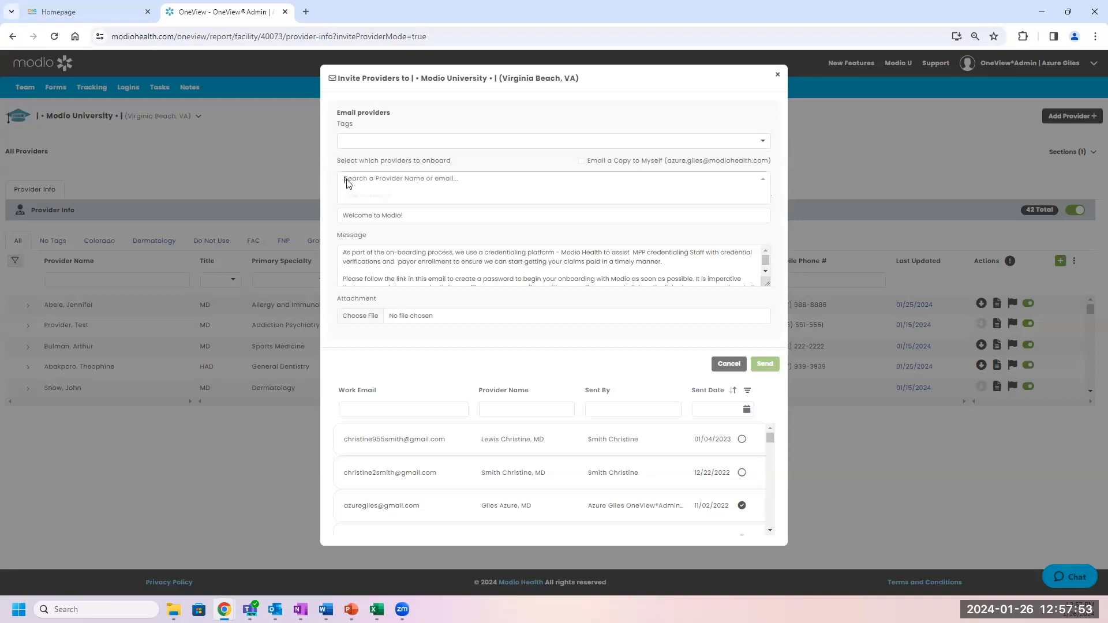
left_click(504, 161)
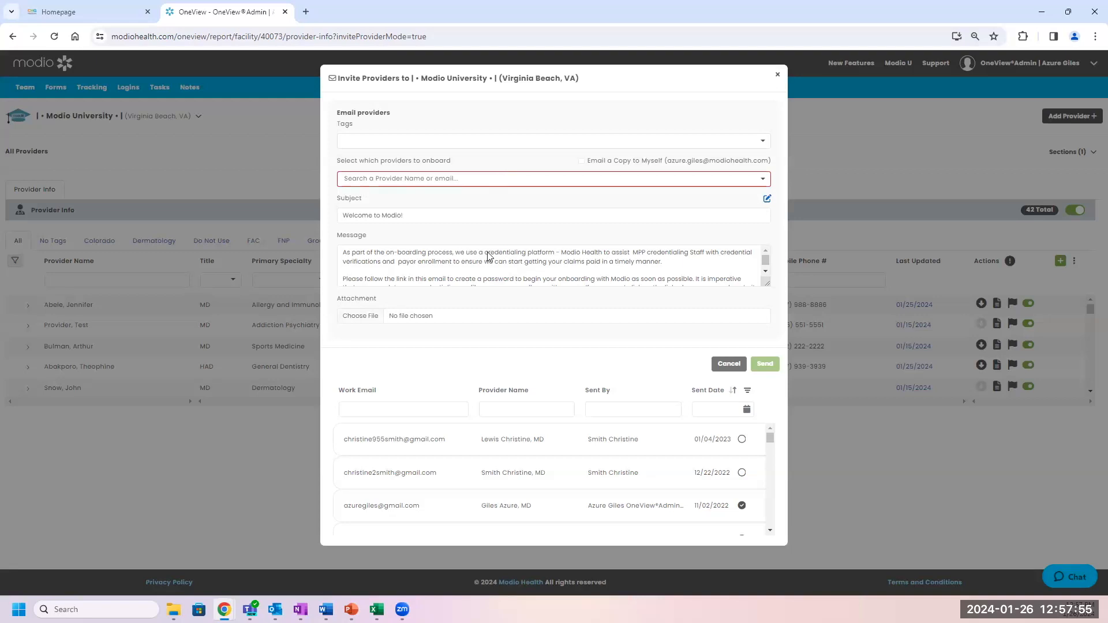
scroll(742, 495, "down", 1)
scroll(742, 495, "down", 5)
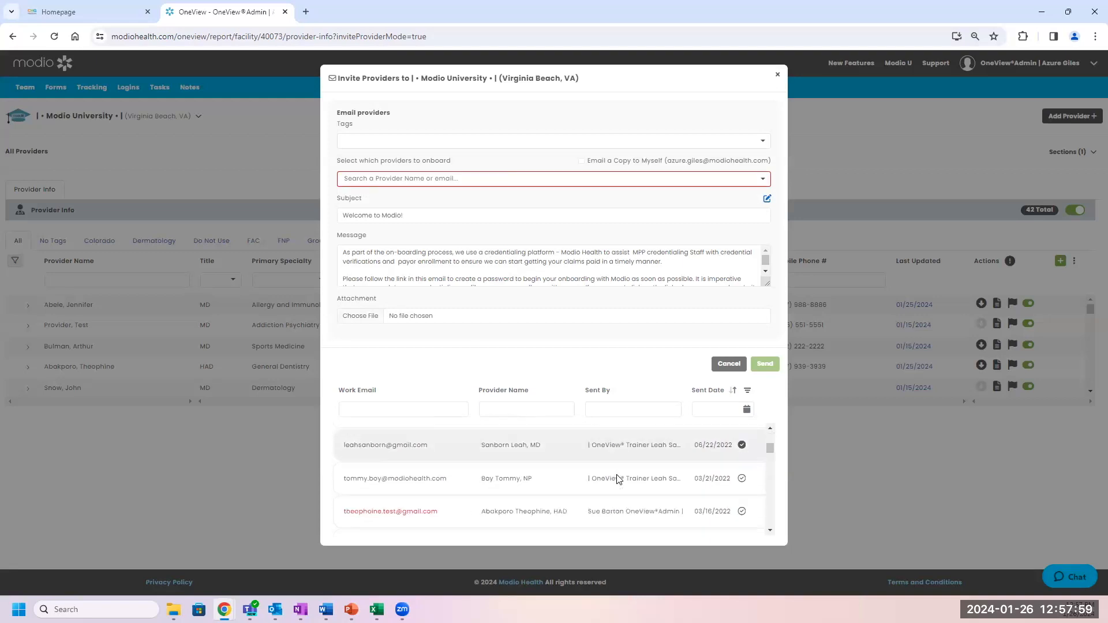
scroll(579, 495, "down", 5)
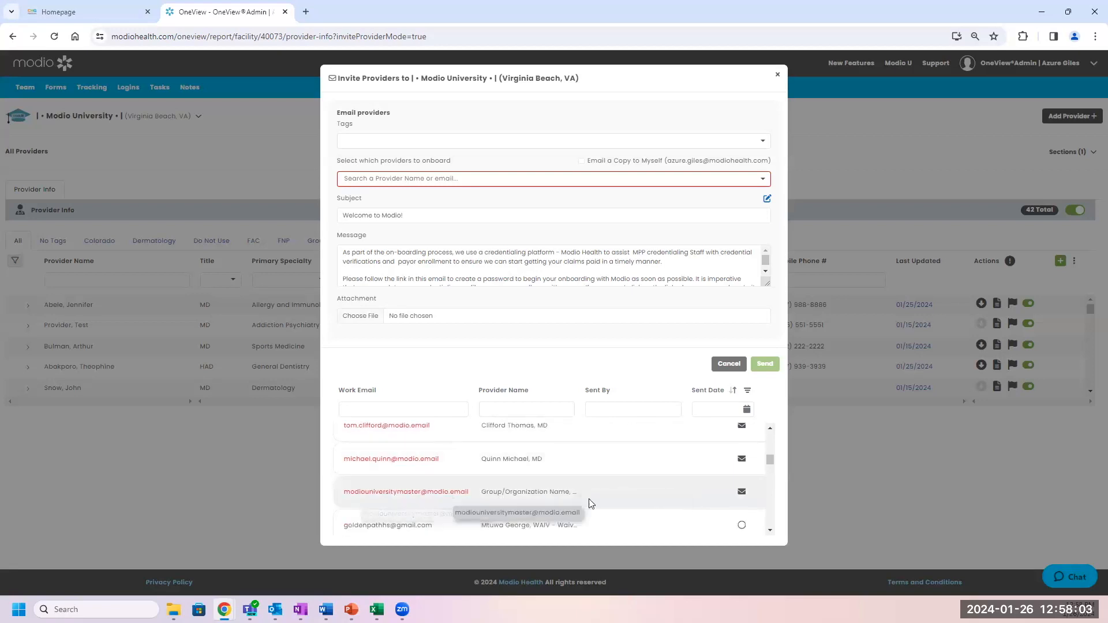
scroll(653, 496, "down", 2)
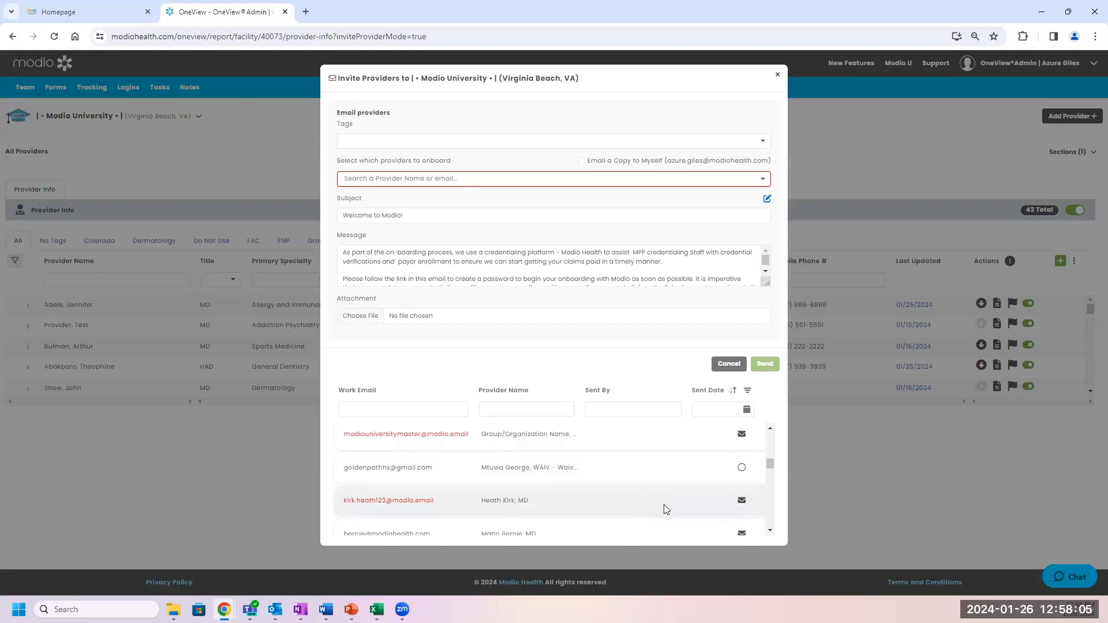
scroll(644, 506, "down", 2)
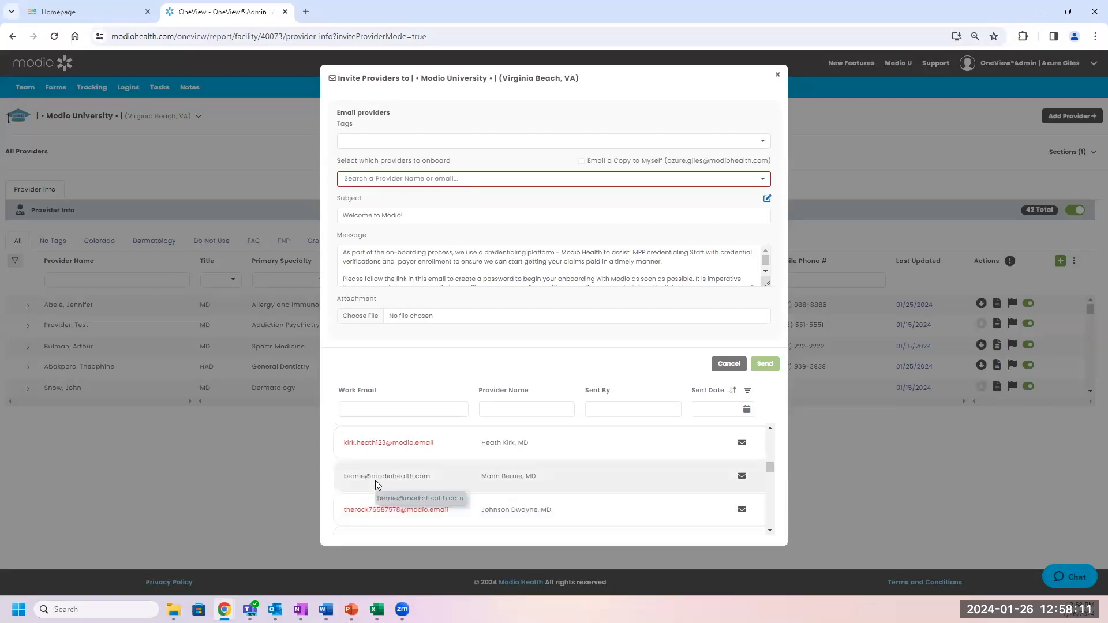
left_click(741, 477)
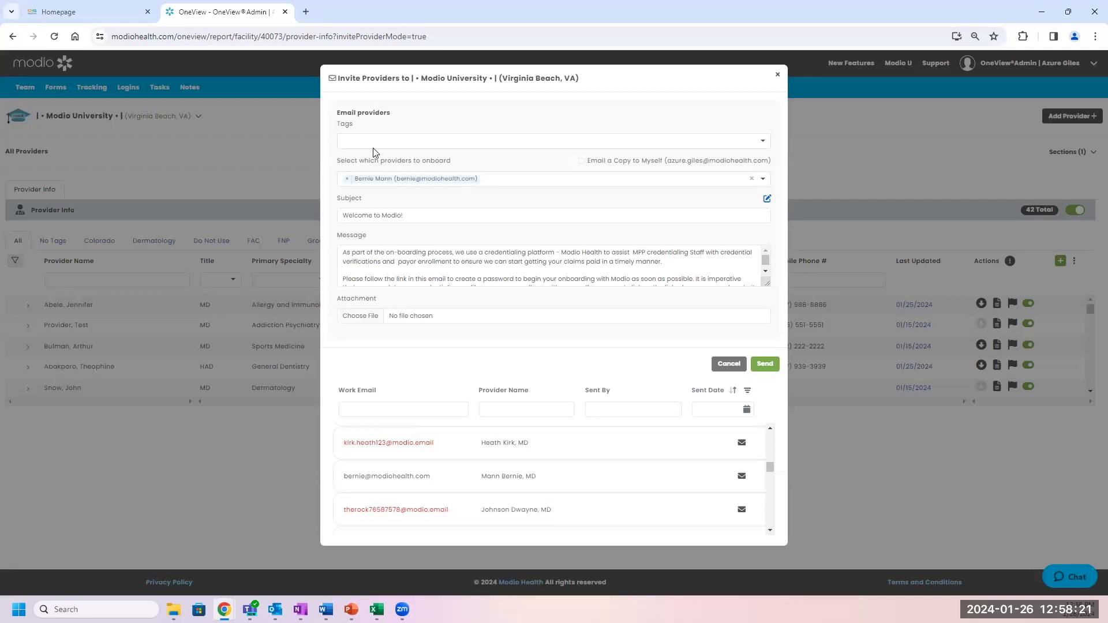
Add four more uninvited providers whose work emails are not marked red from further down the invitation list to the recipients
scroll(648, 502, "down", 3)
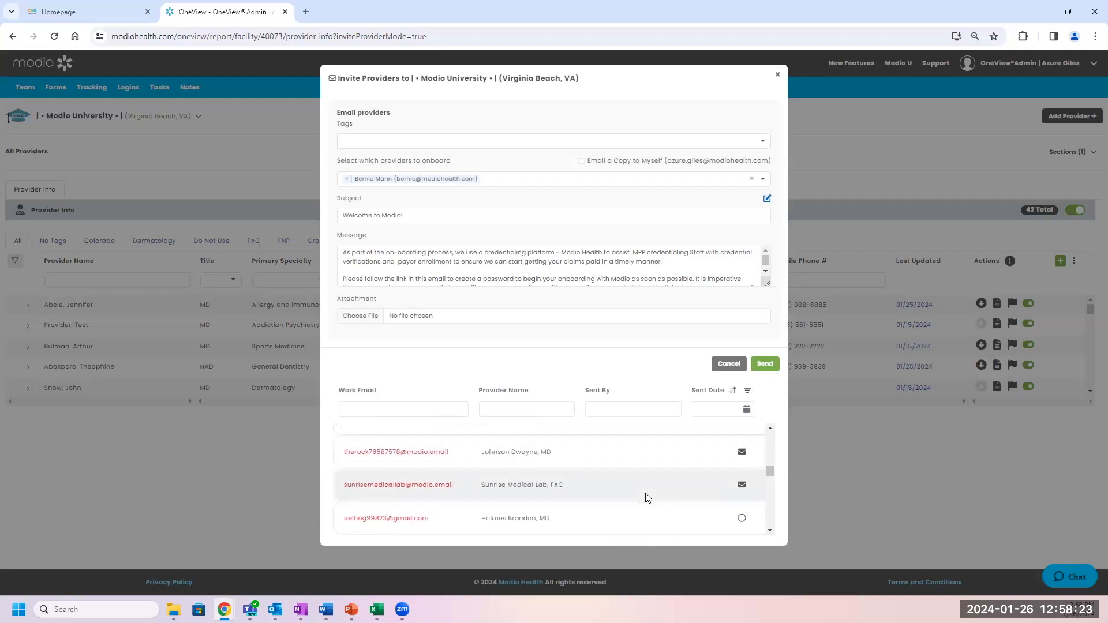
scroll(646, 501, "down", 3)
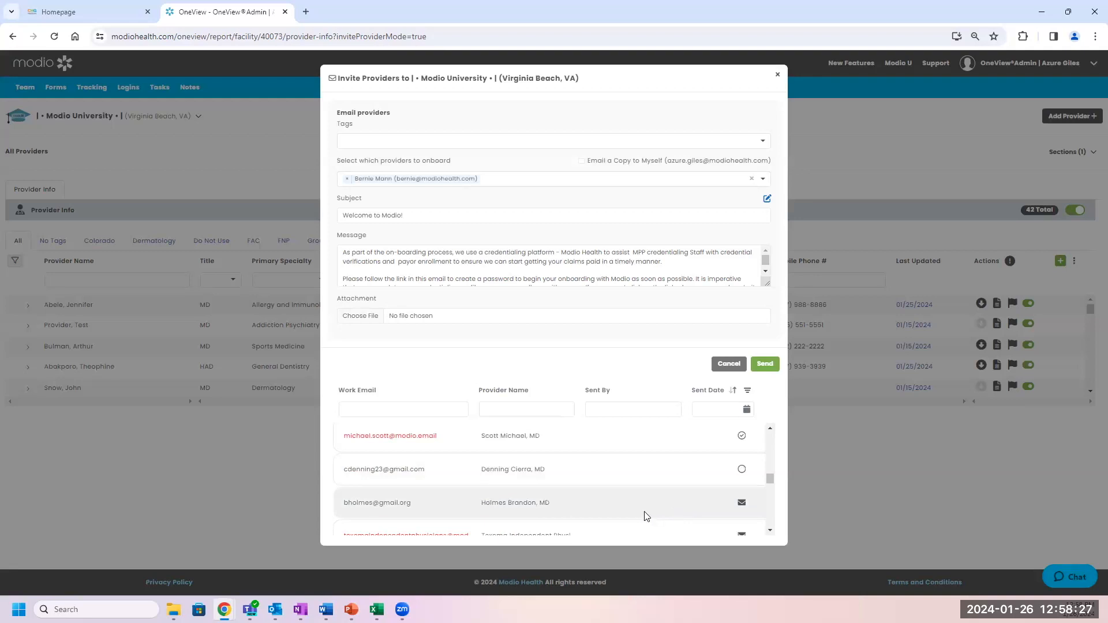
scroll(695, 508, "down", 2)
scroll(669, 500, "down", 3)
scroll(676, 508, "down", 3)
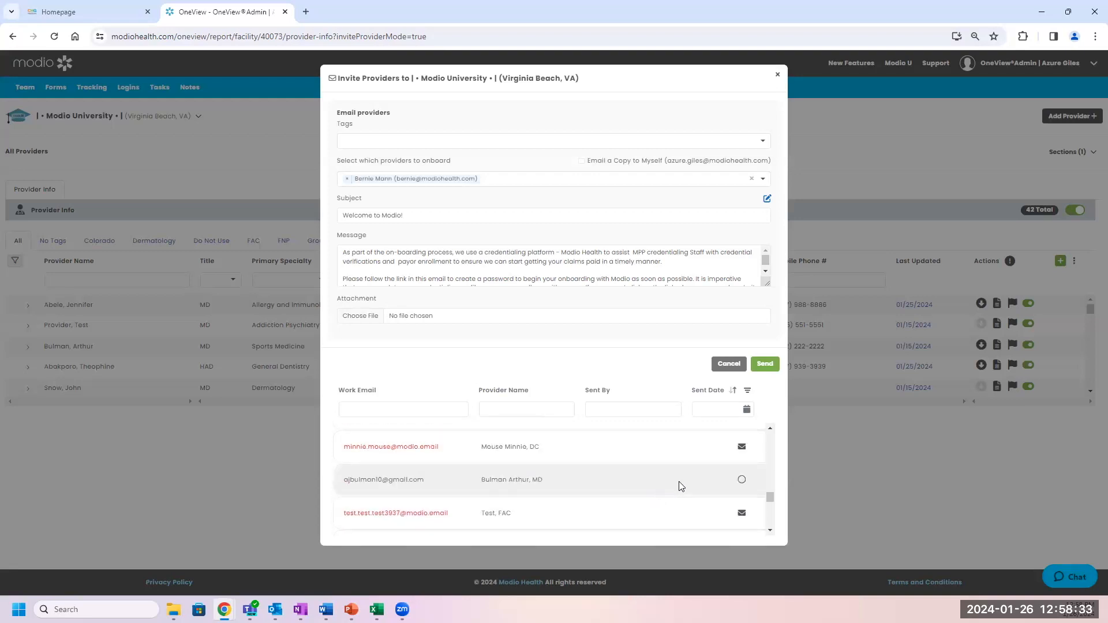
scroll(602, 472, "down", 5)
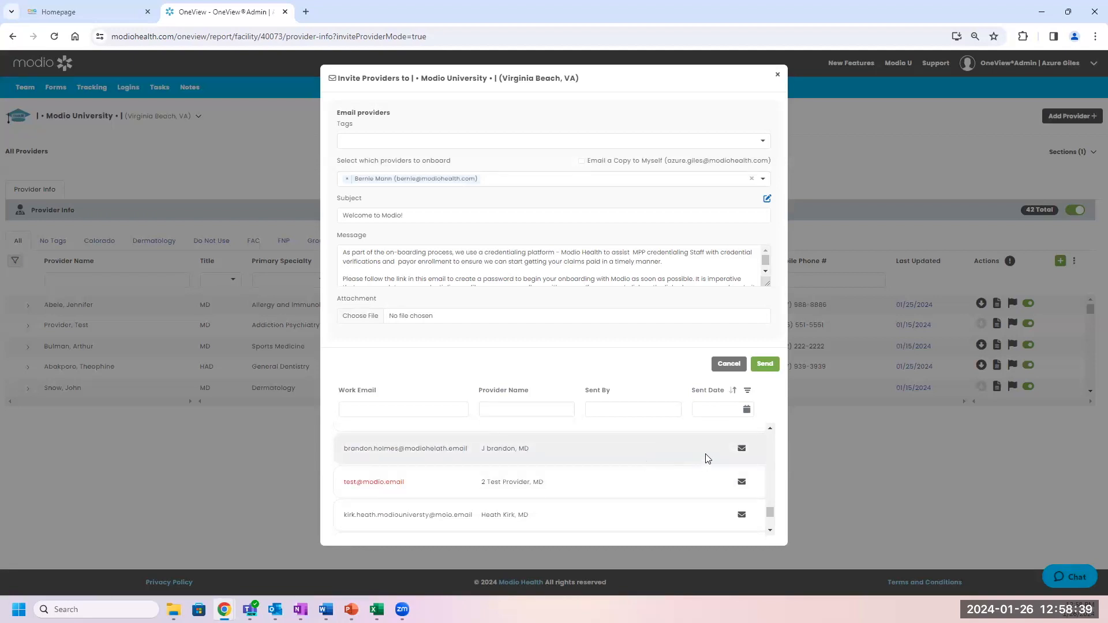
left_click(741, 453)
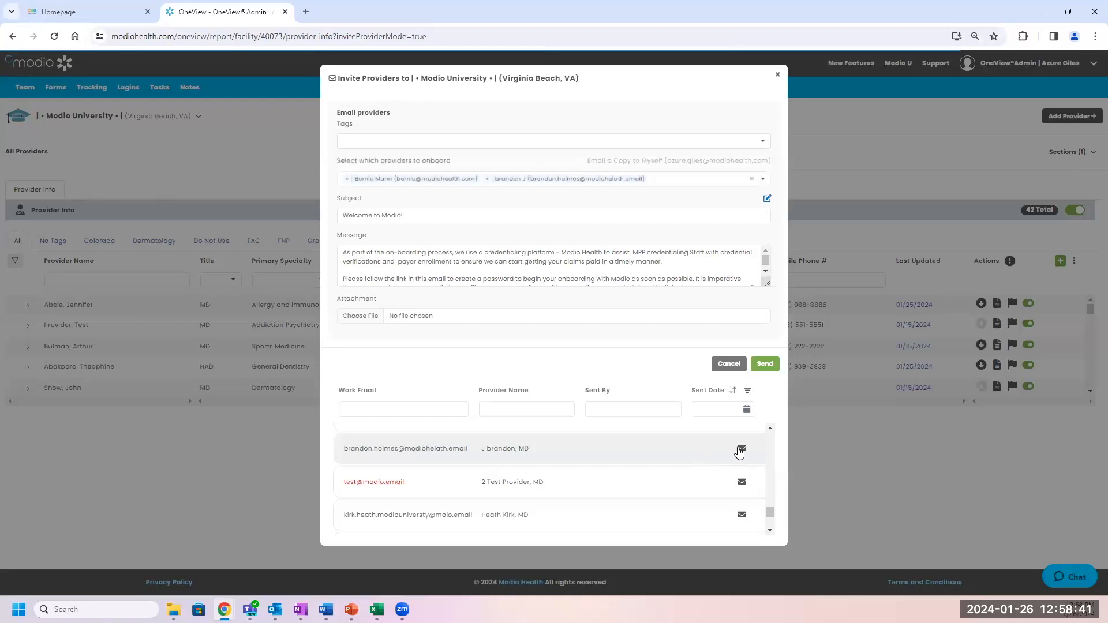
scroll(729, 472, "down", 1)
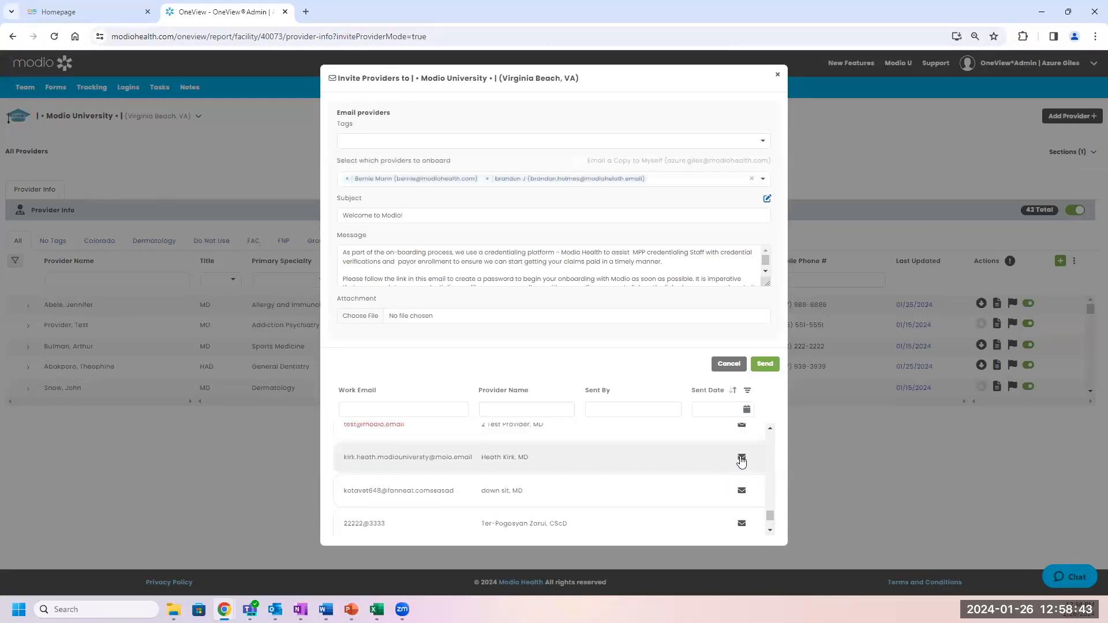
left_click(742, 457)
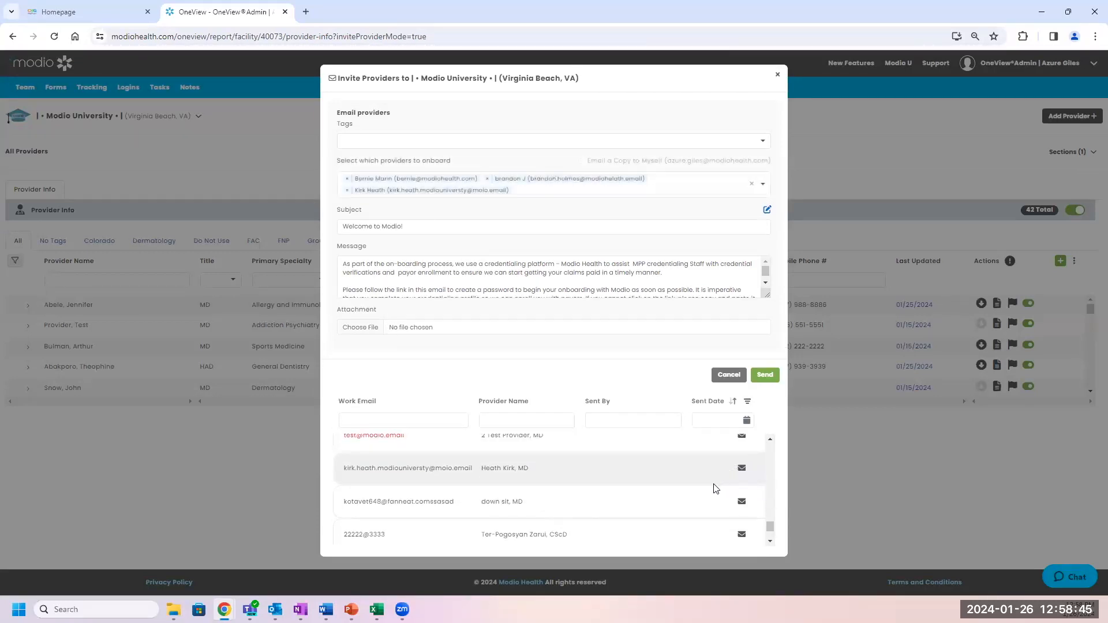
scroll(716, 489, "down", 1)
left_click(742, 447)
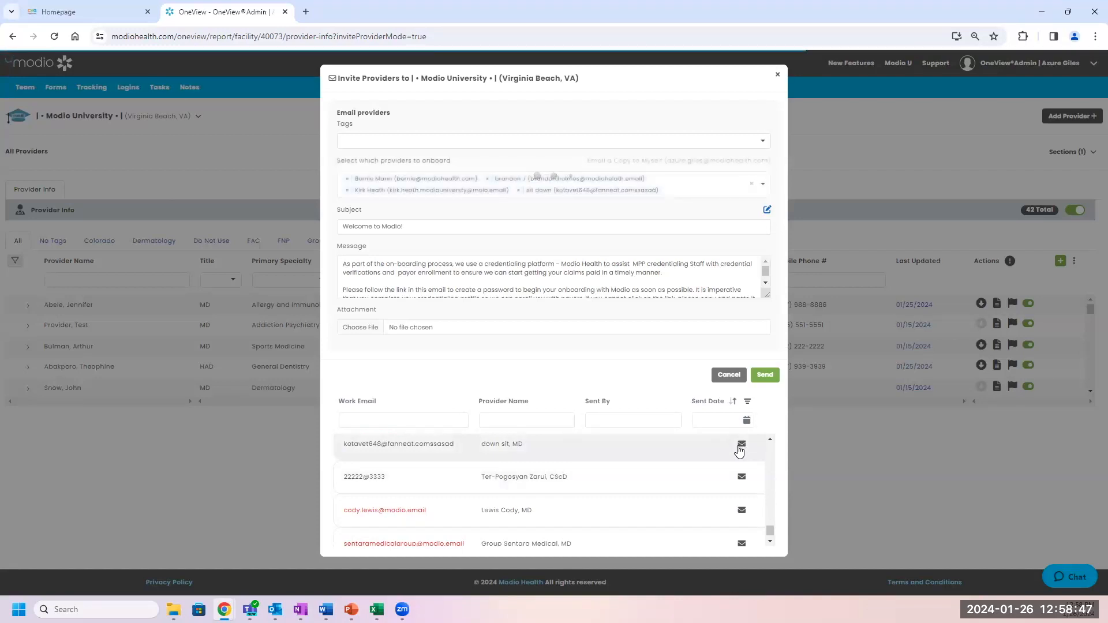
left_click(741, 477)
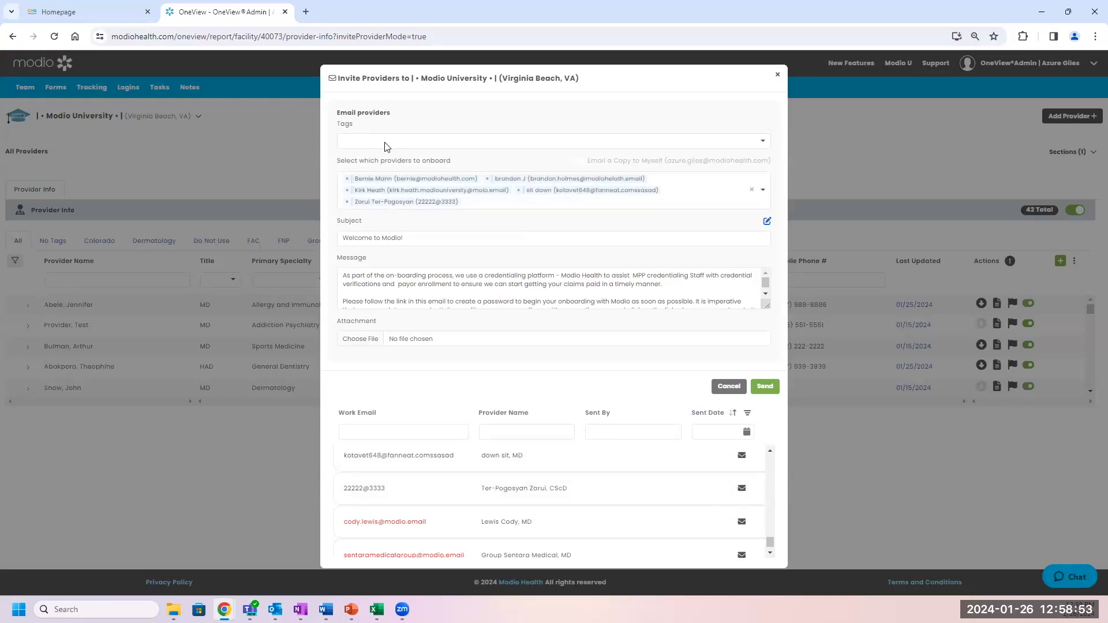
Replace all selected recipients with a single uninvited provider and cancel the invitation without sending it
left_click(751, 191)
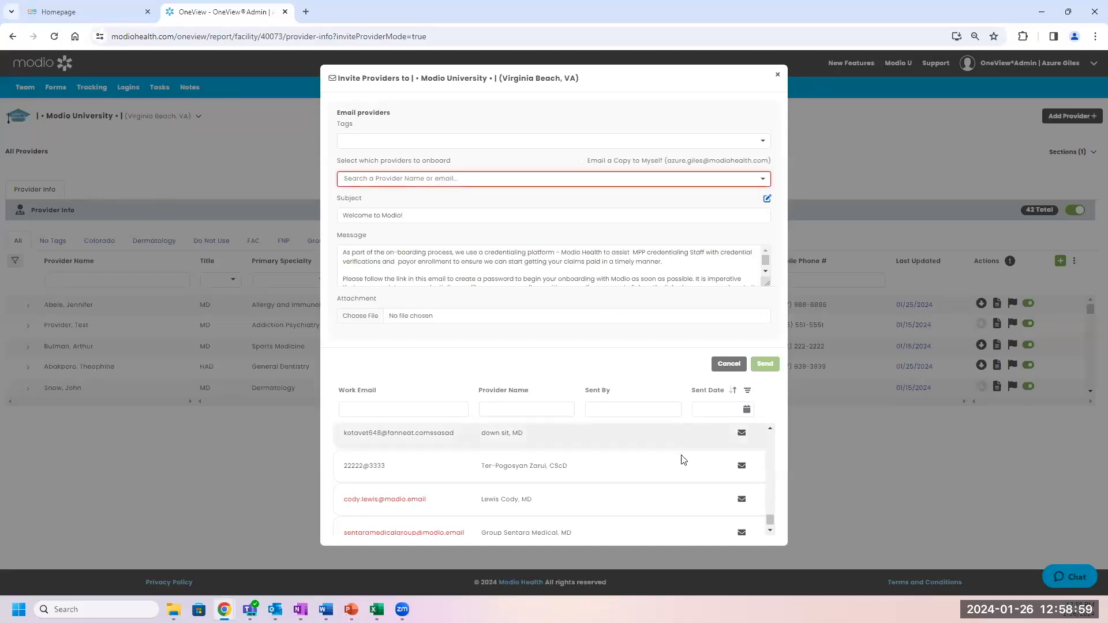
left_click(742, 434)
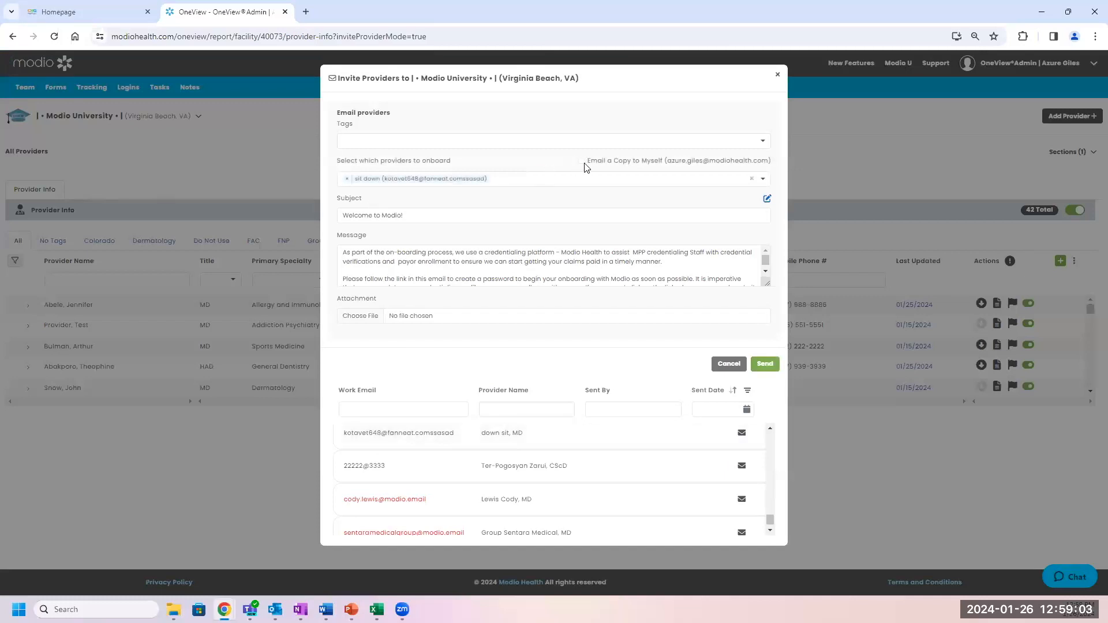
left_click(581, 162)
left_click(392, 316)
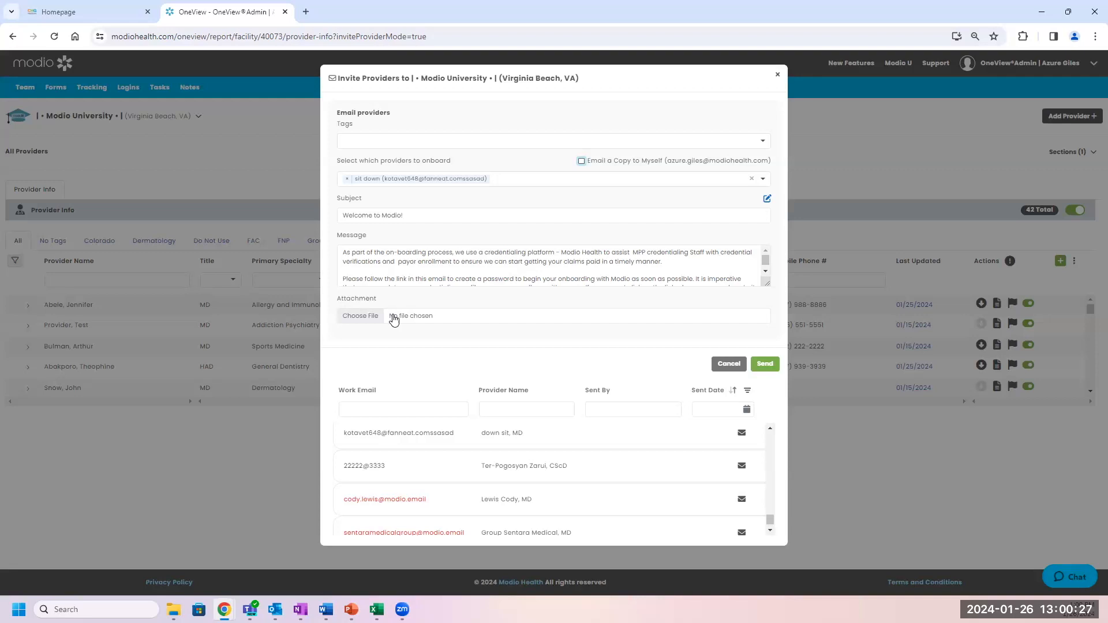
left_click(727, 371)
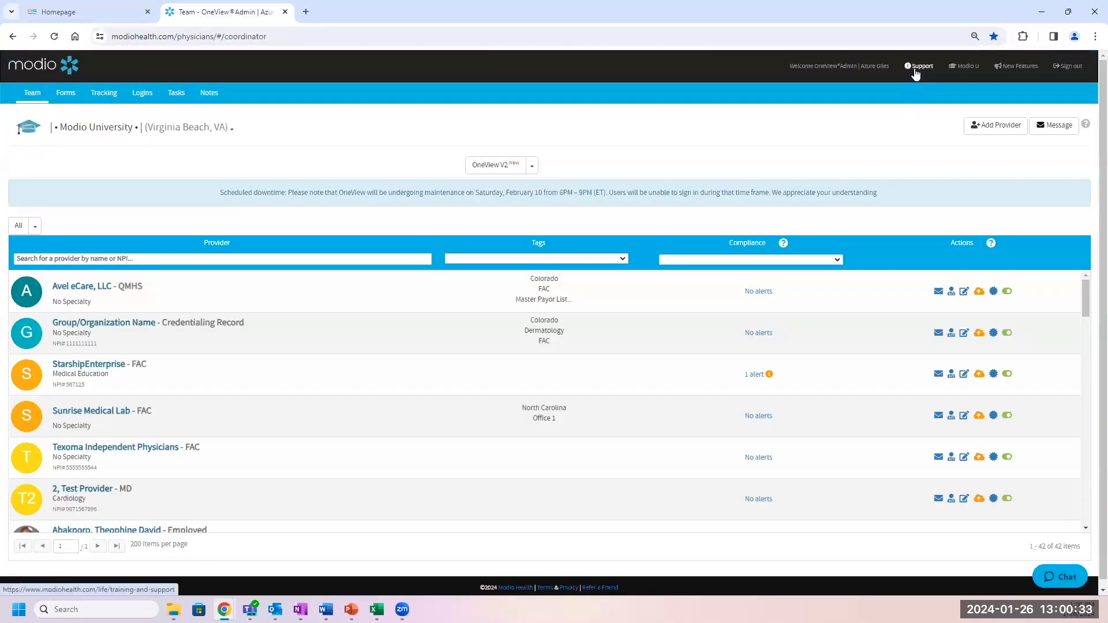
Open the Training & Support page and look through the help guides for provider onboarding resources
left_click(915, 70)
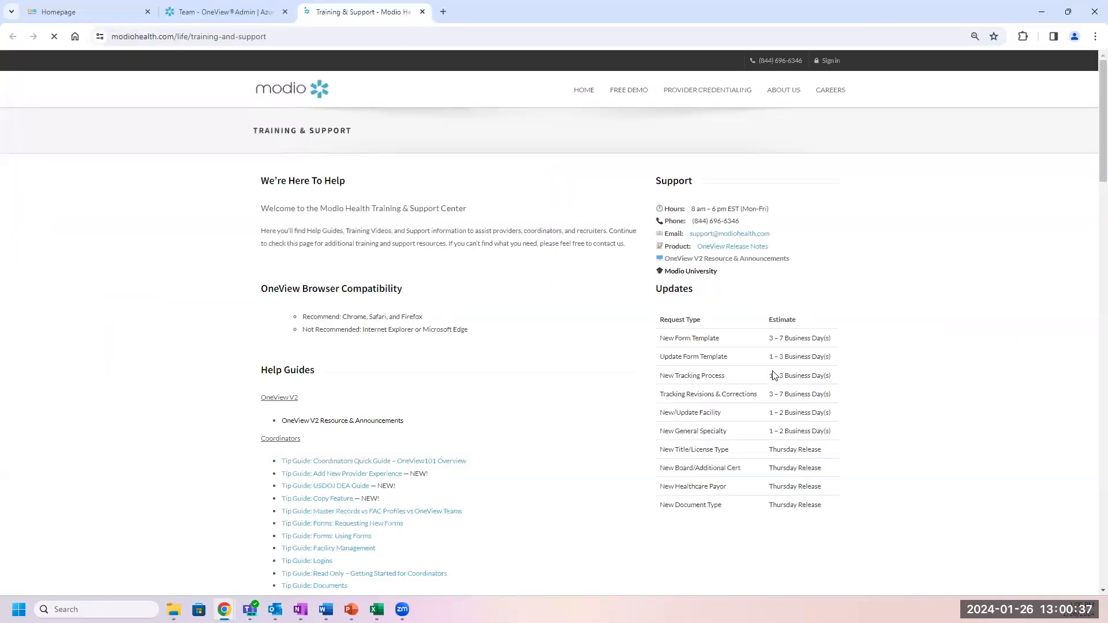
scroll(485, 462, "down", 5)
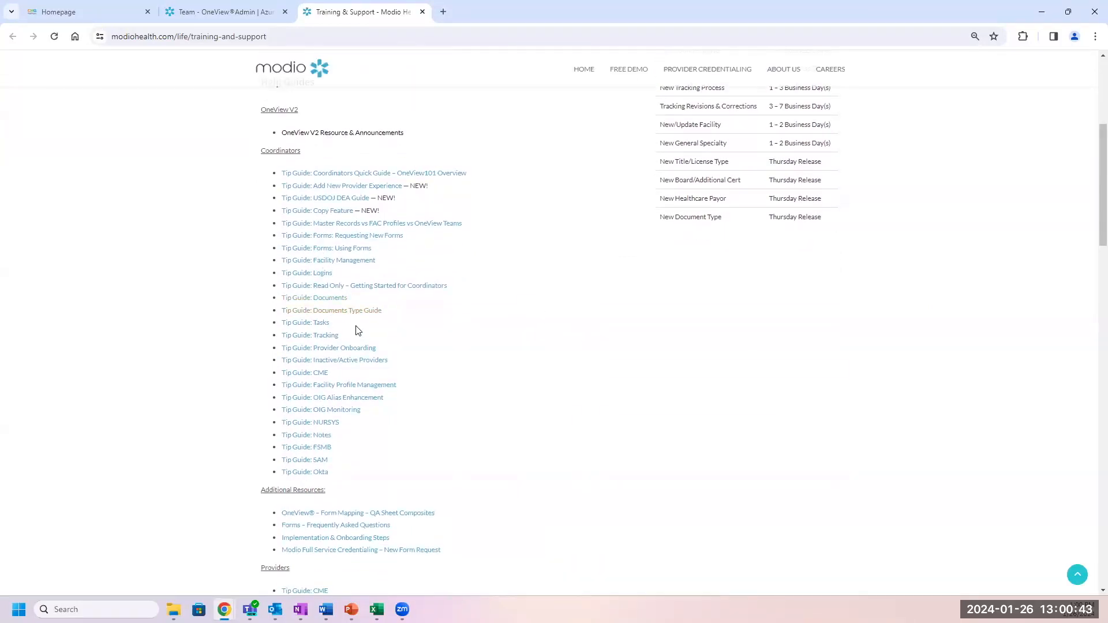
left_click(362, 349)
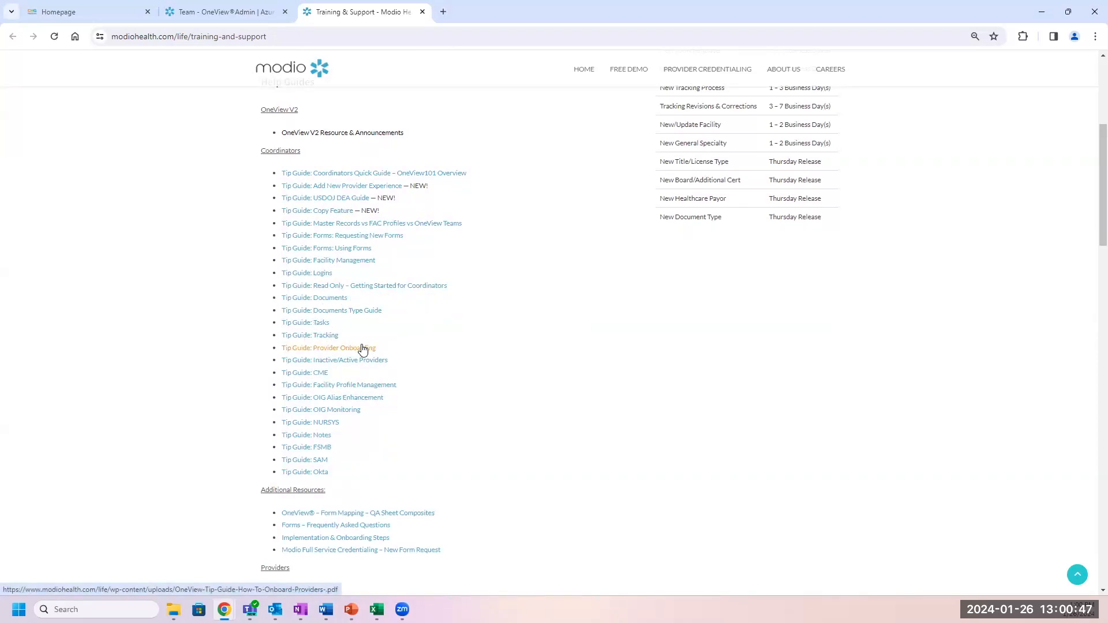
scroll(475, 396, "down", 3)
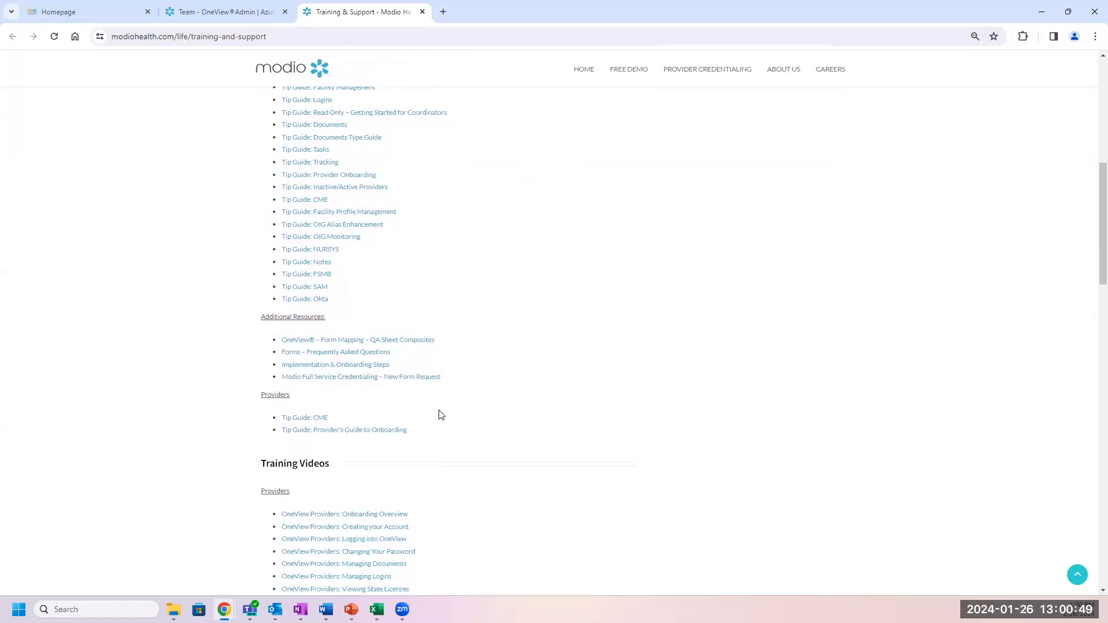
Open the Provider's Guide to Onboarding tip guide and read its introduction and the high-level overview of the provider onboarding workflow
left_click(386, 432)
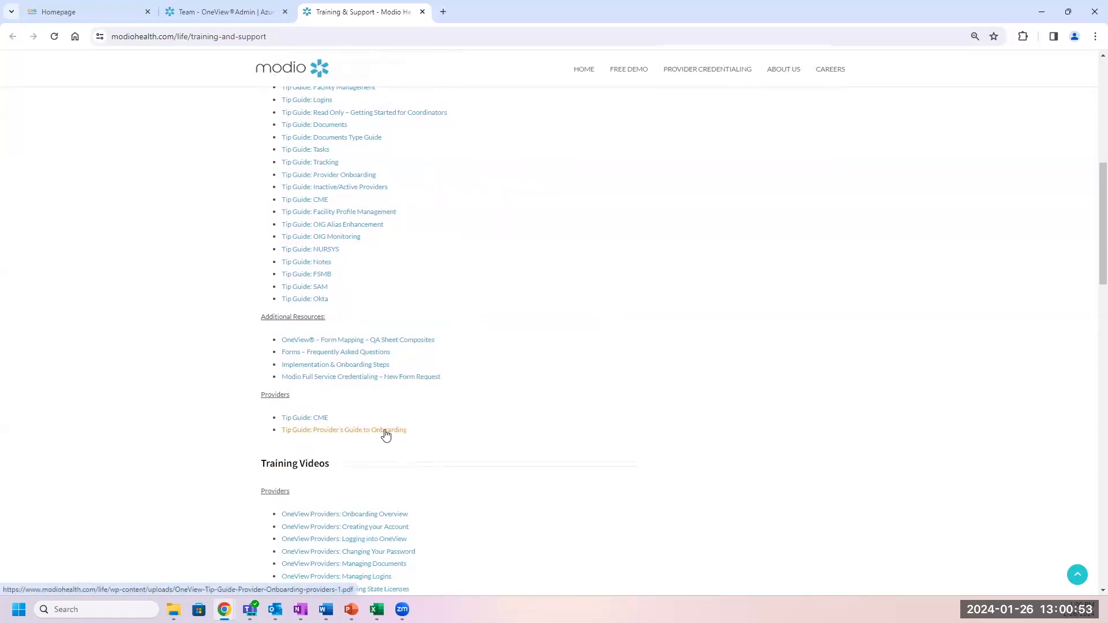
left_click(386, 432)
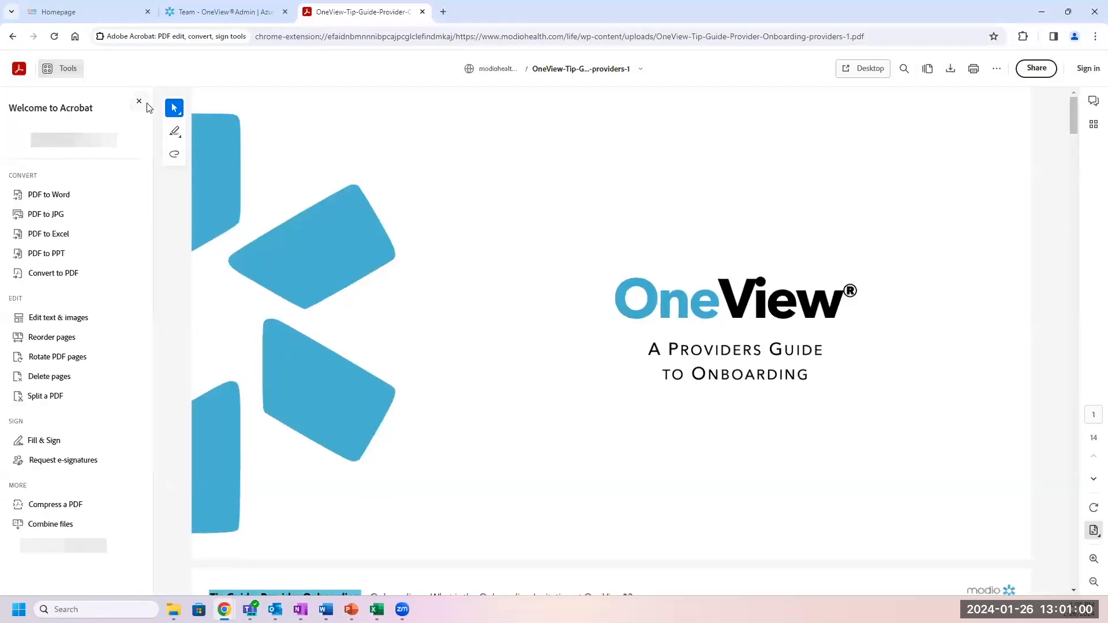
left_click(139, 101)
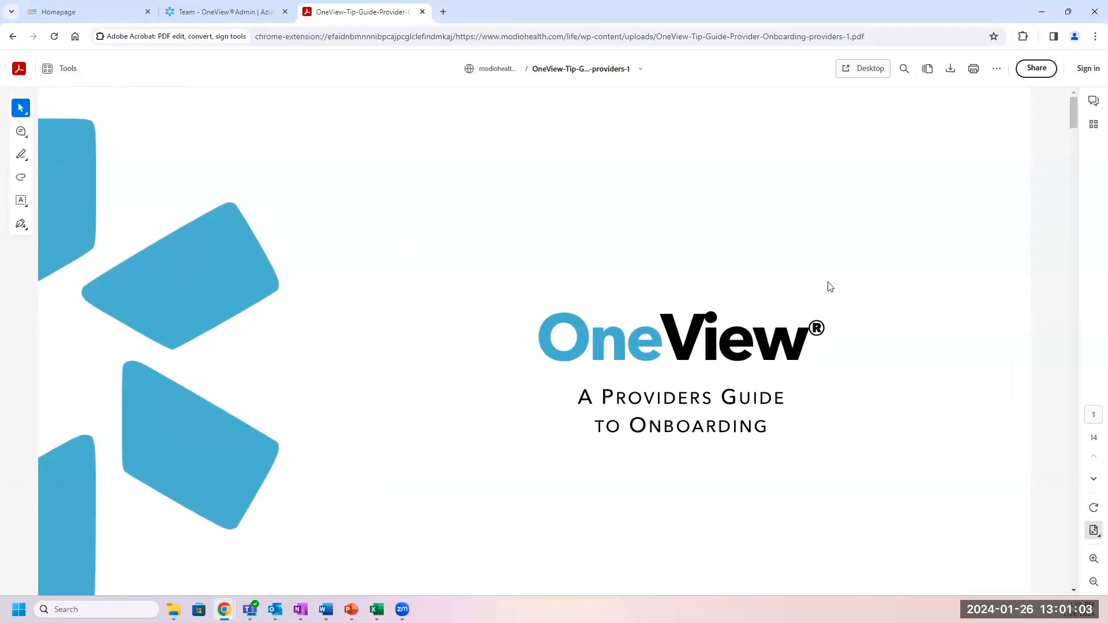
scroll(831, 287, "down", 5)
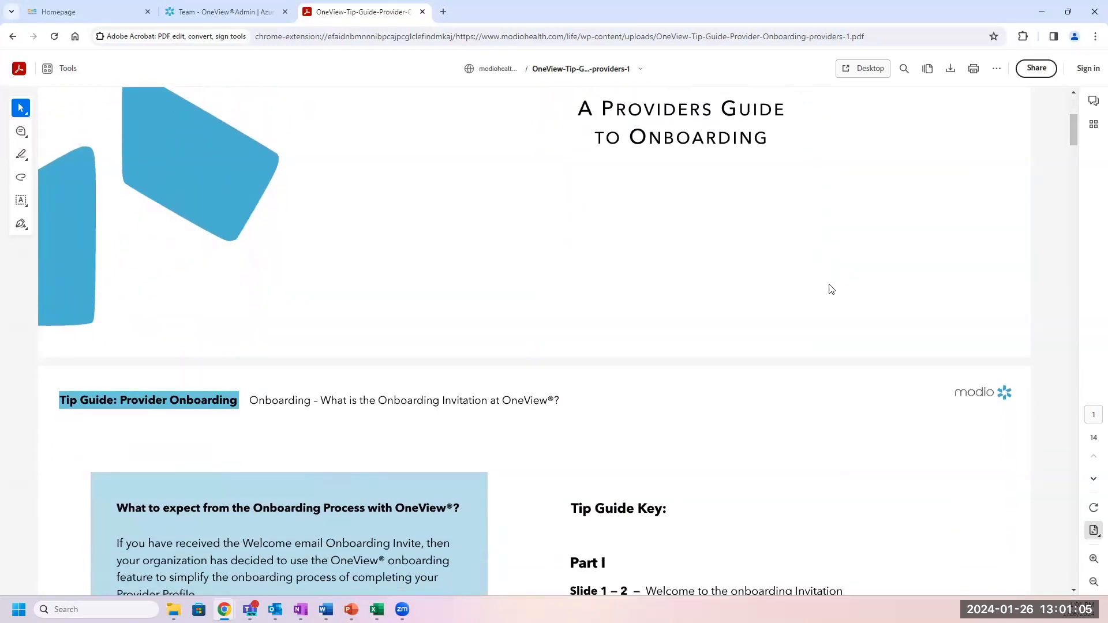
scroll(831, 288, "down", 3)
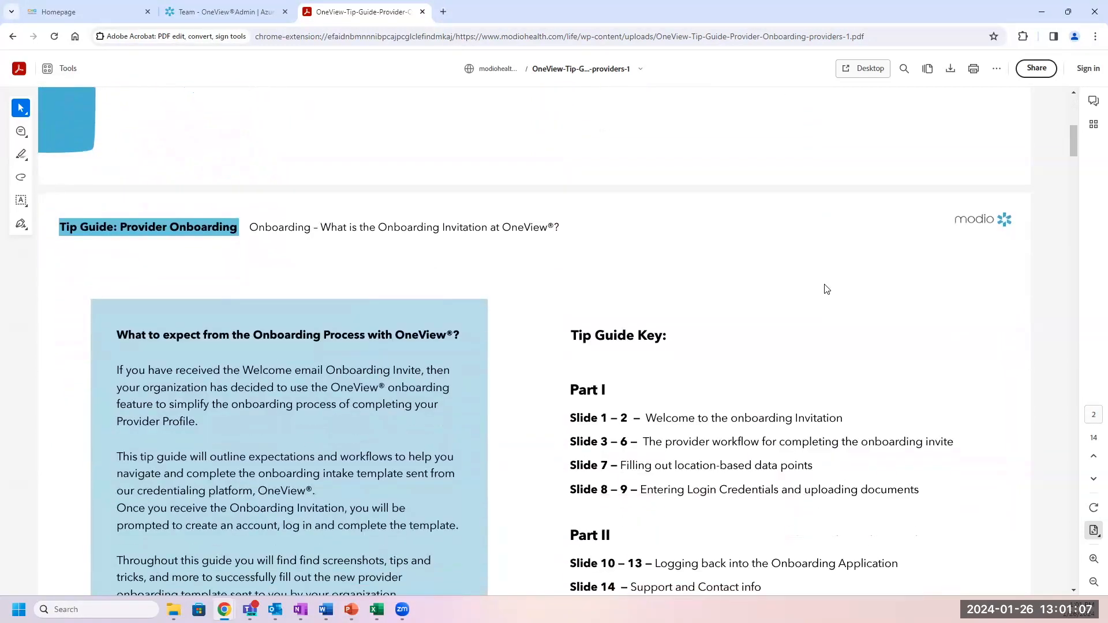
scroll(831, 289, "down", 2)
scroll(827, 288, "down", 1)
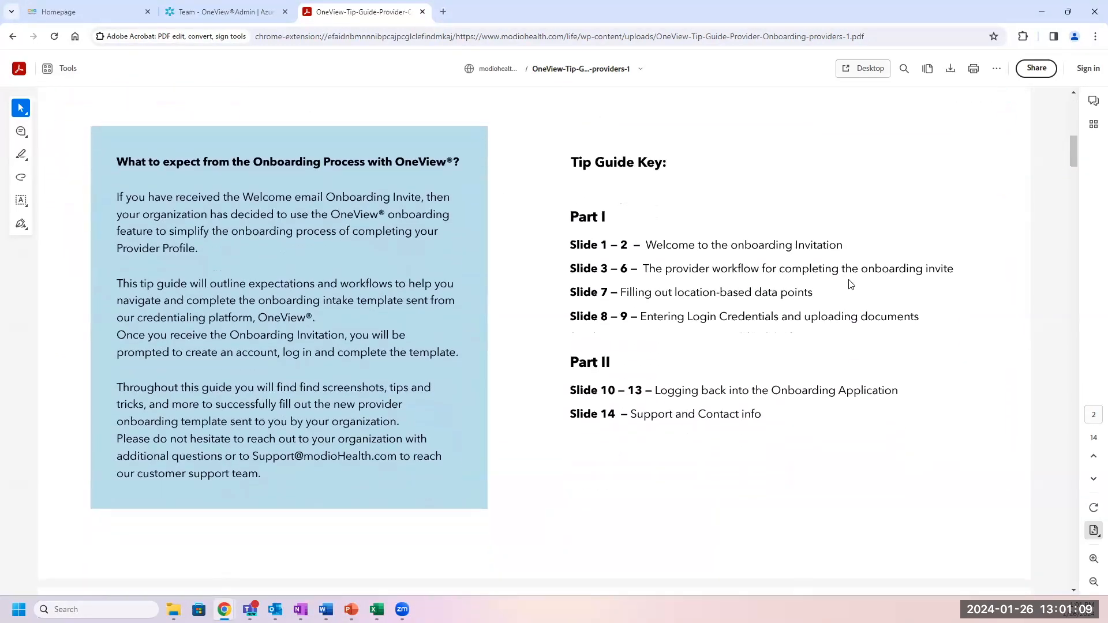
scroll(879, 285, "down", 5)
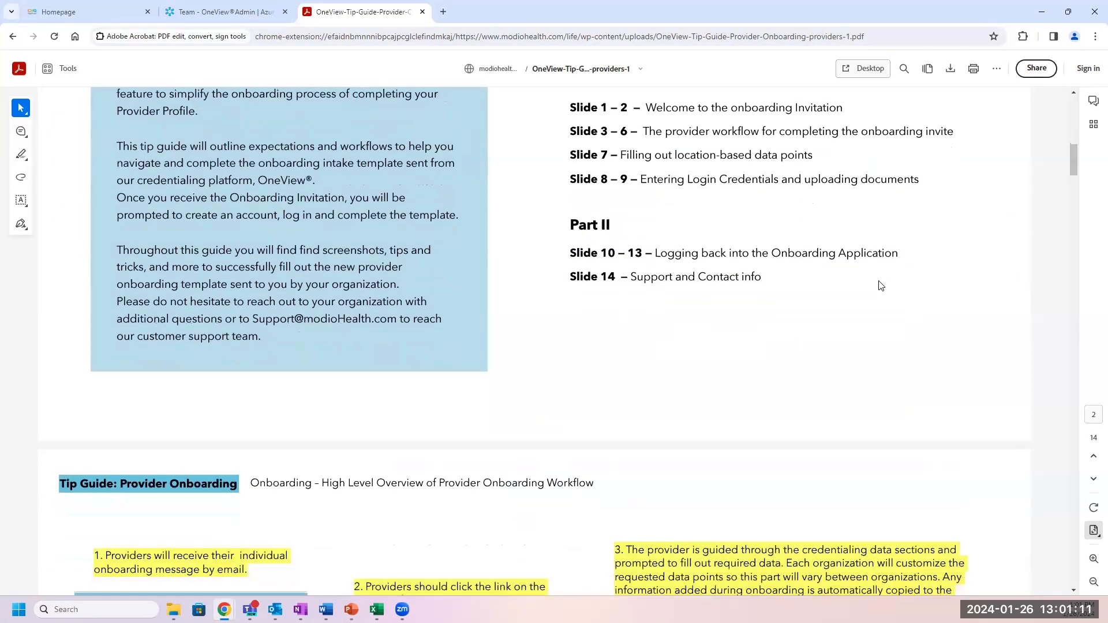
scroll(881, 284, "down", 1)
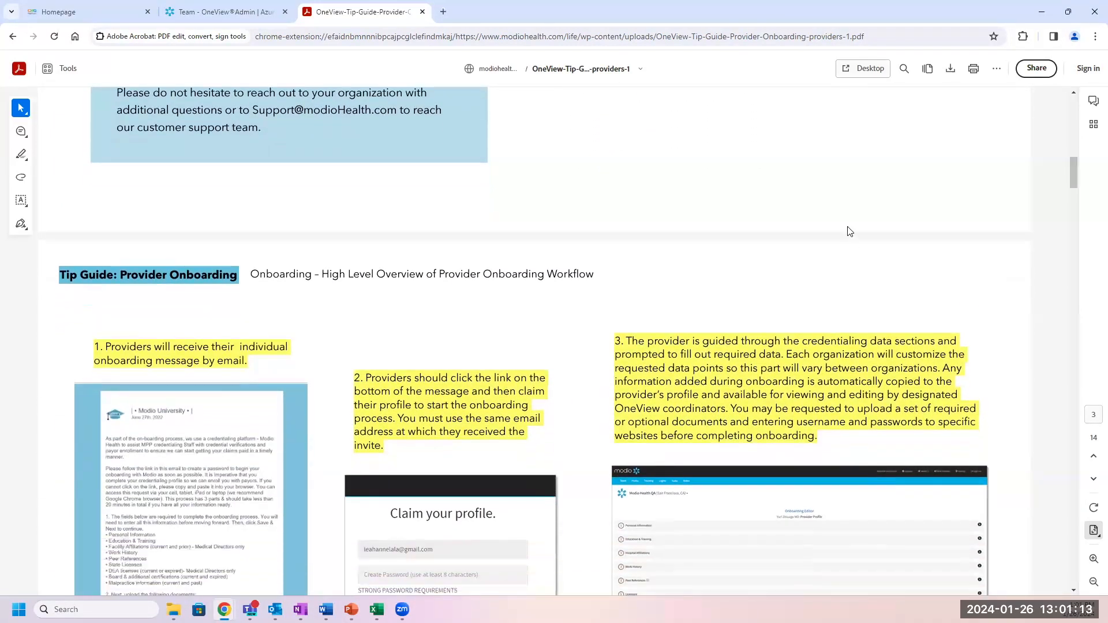
scroll(942, 261, "down", 2)
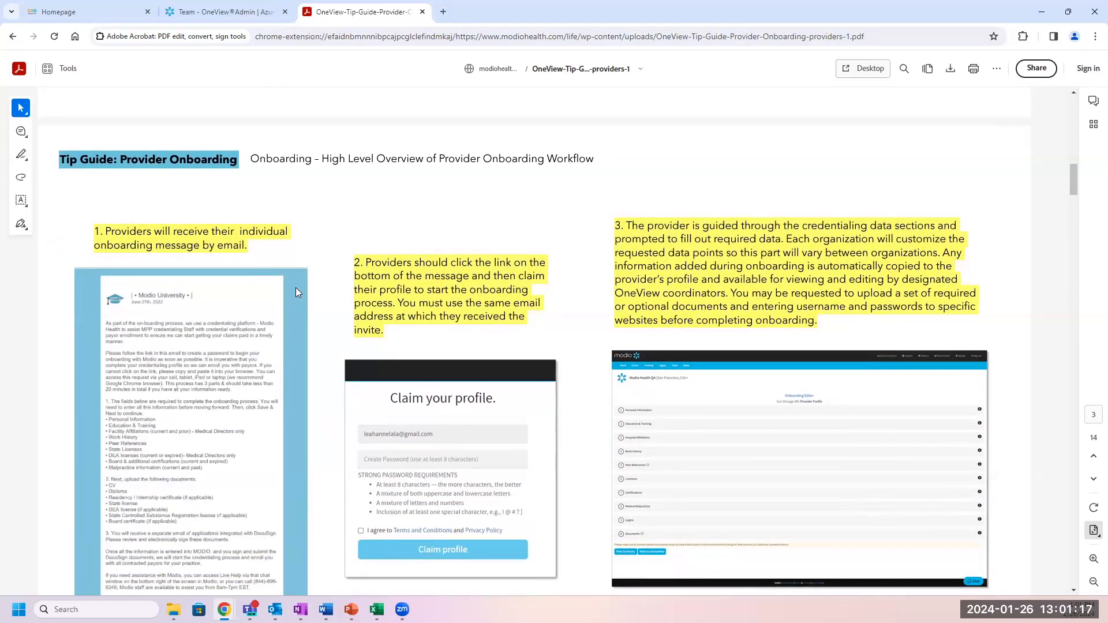
scroll(310, 304, "down", 2)
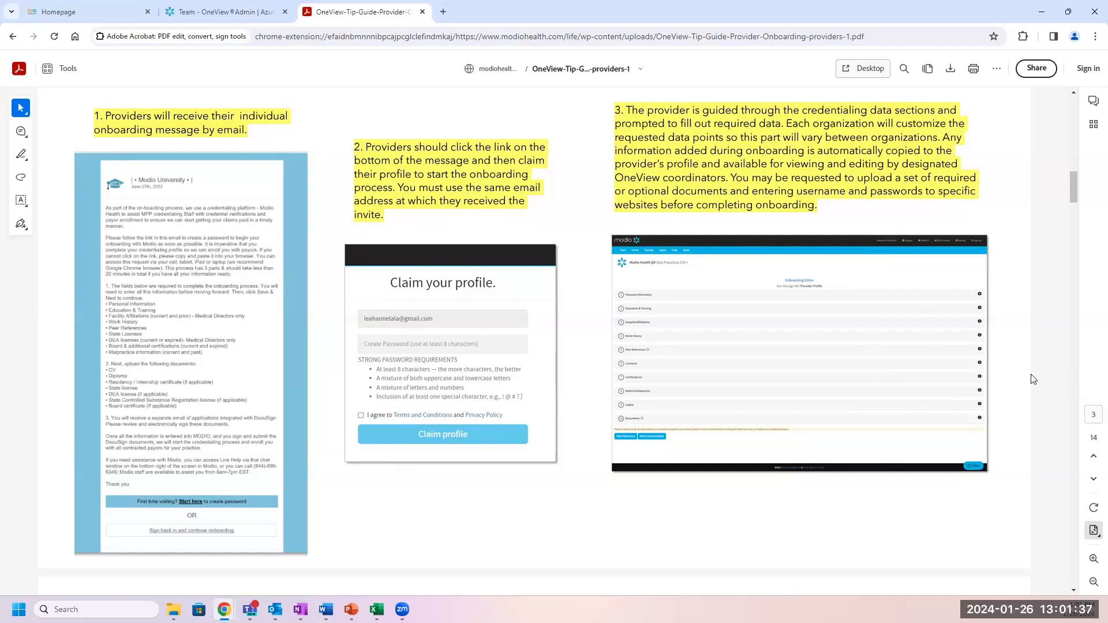
Look through the rest of the onboarding guide, from the welcome email step to the Modio Team contact page
scroll(1032, 379, "down", 10)
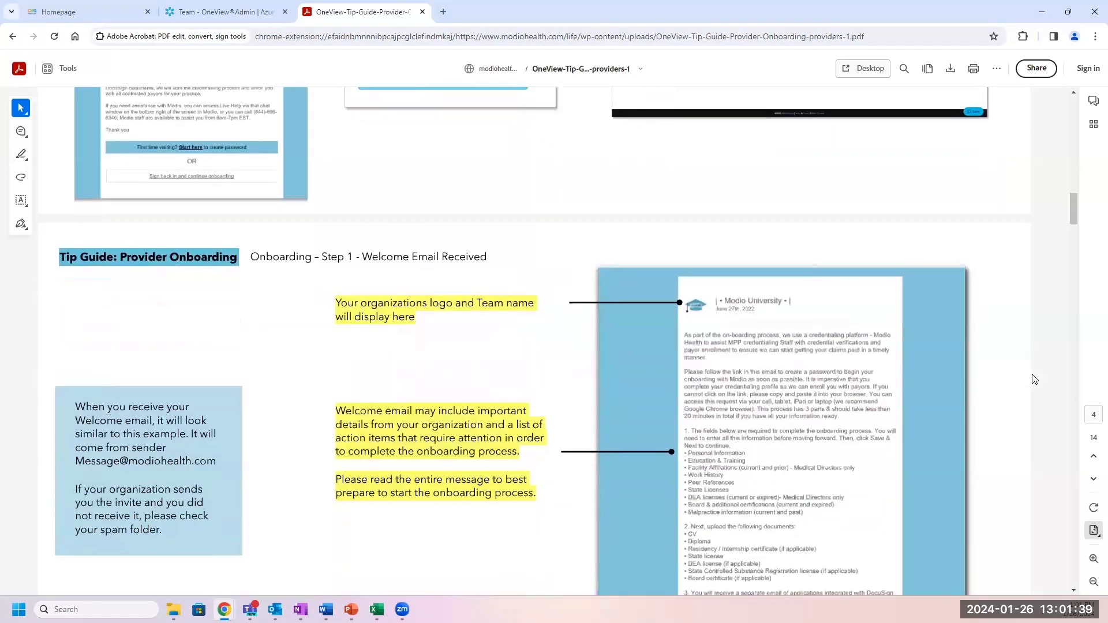
scroll(1034, 380, "down", 10)
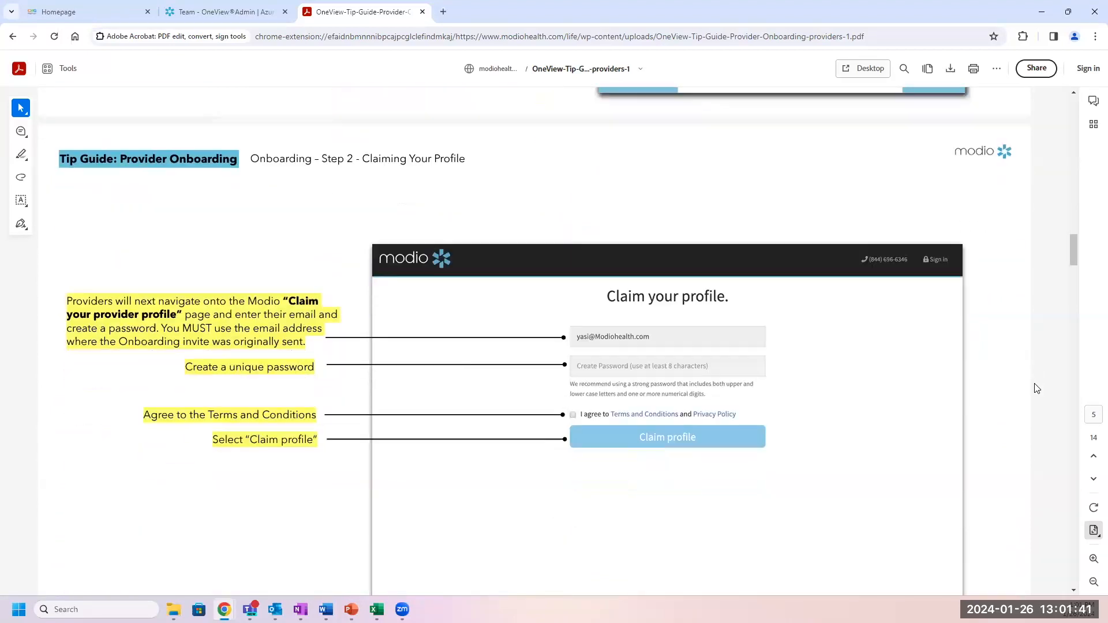
scroll(1036, 391, "down", 15)
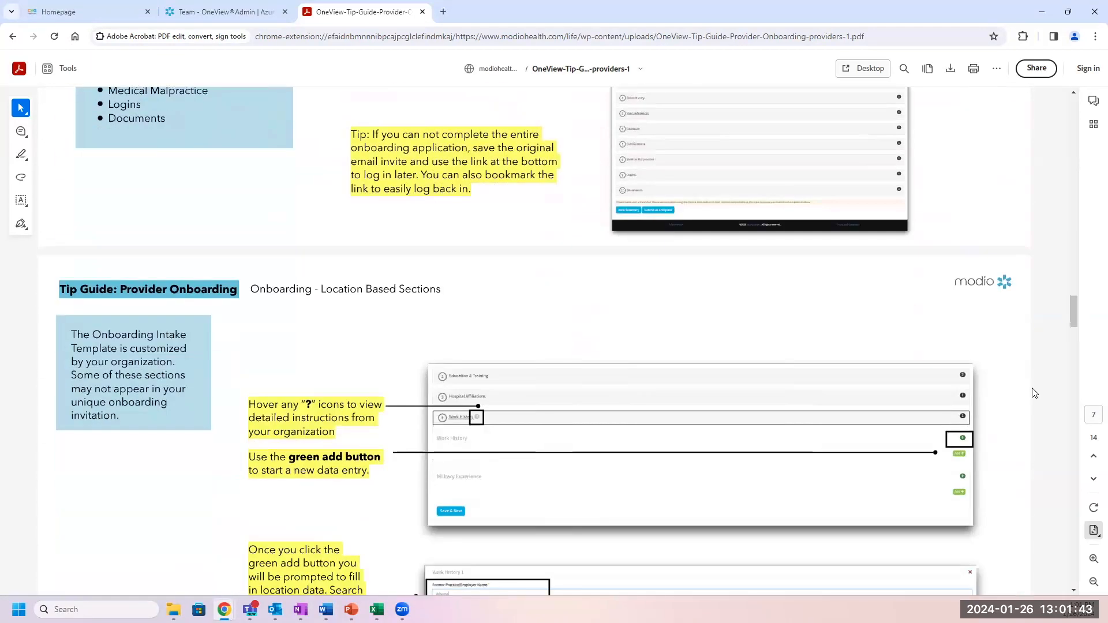
scroll(1027, 407, "down", 15)
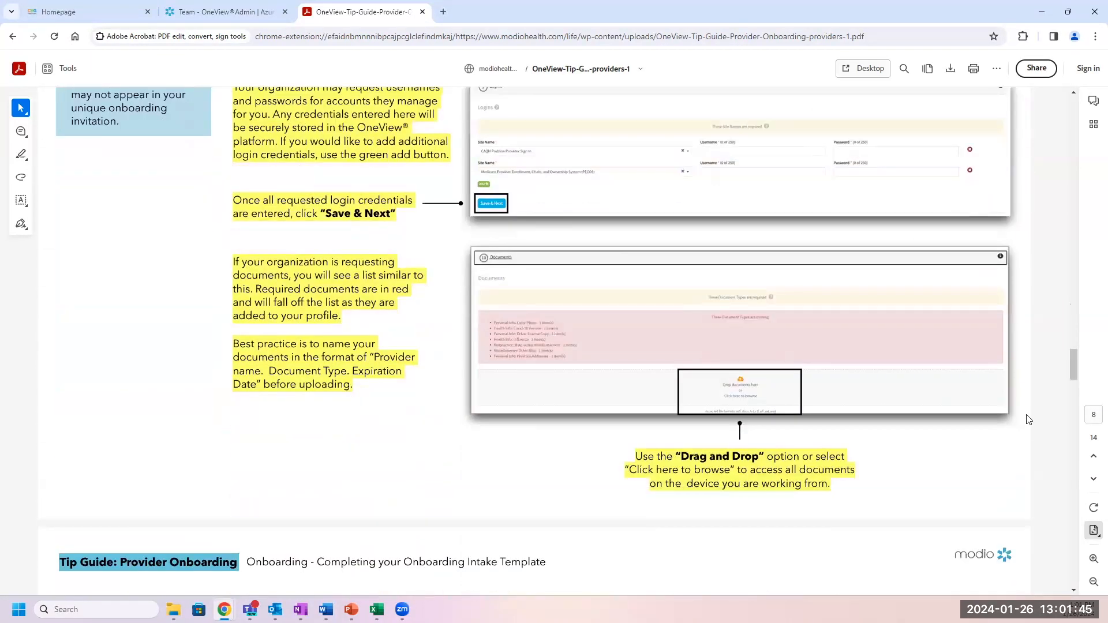
scroll(1027, 420, "down", 10)
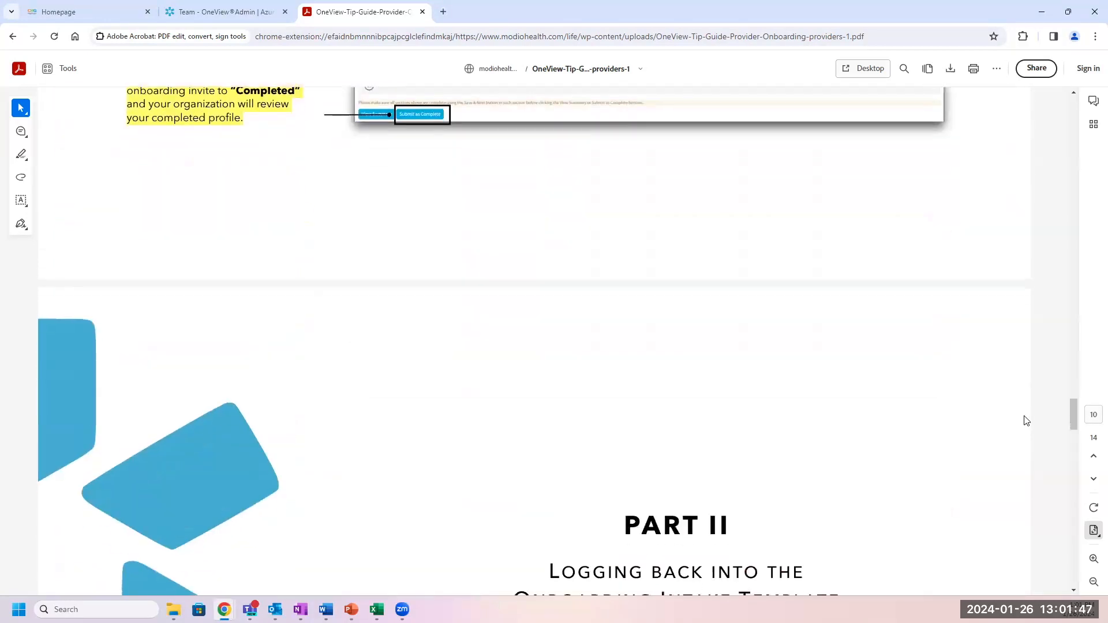
scroll(1027, 424, "down", 15)
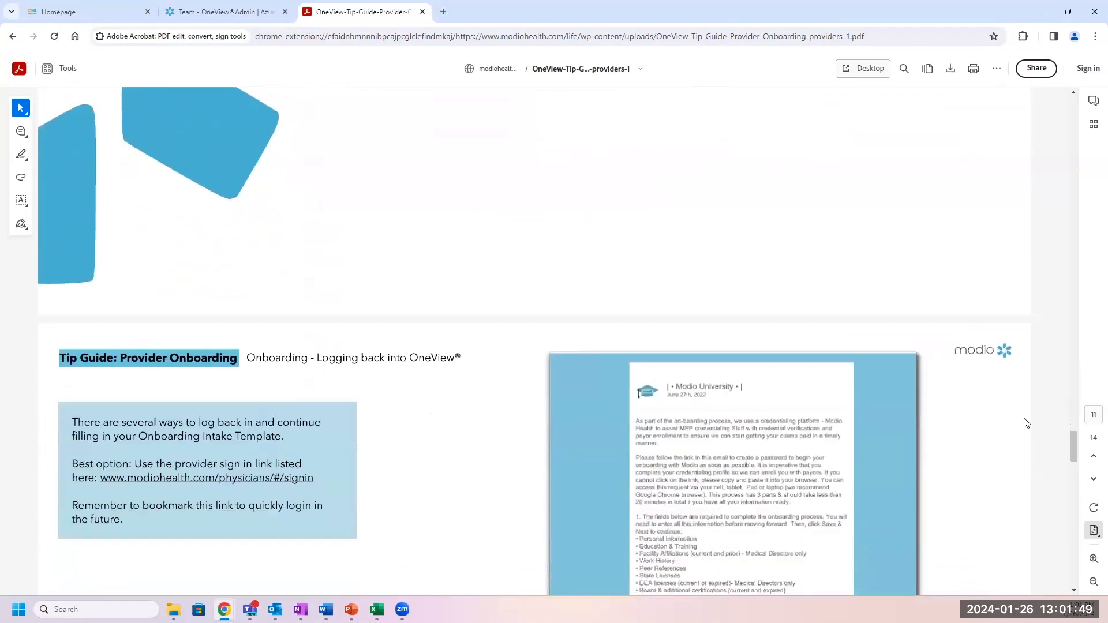
scroll(1027, 425, "down", 15)
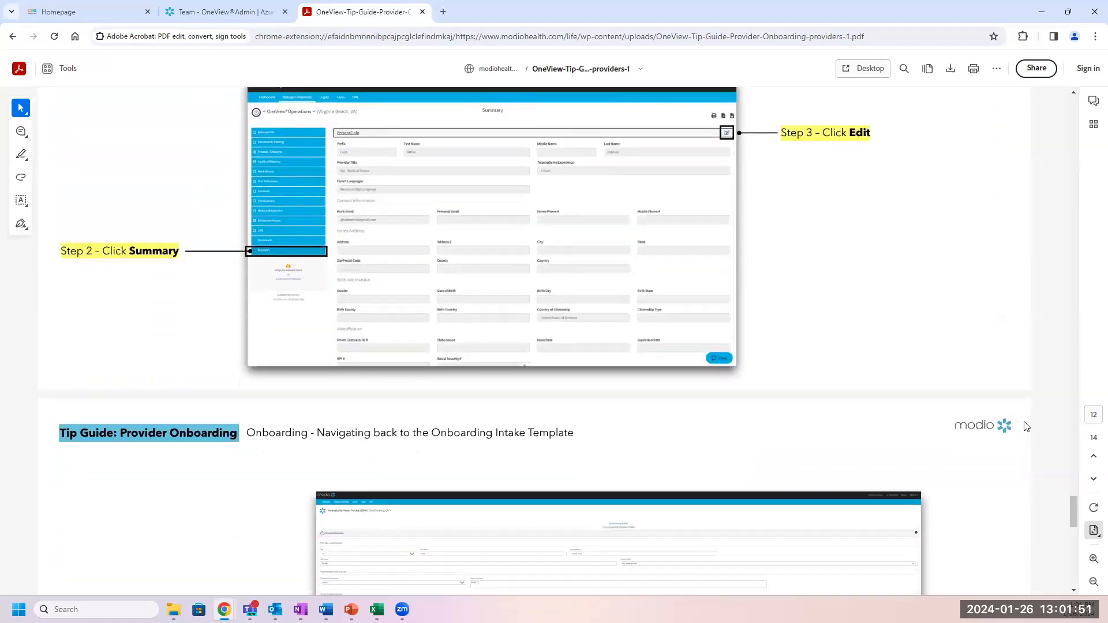
scroll(1026, 426, "down", 15)
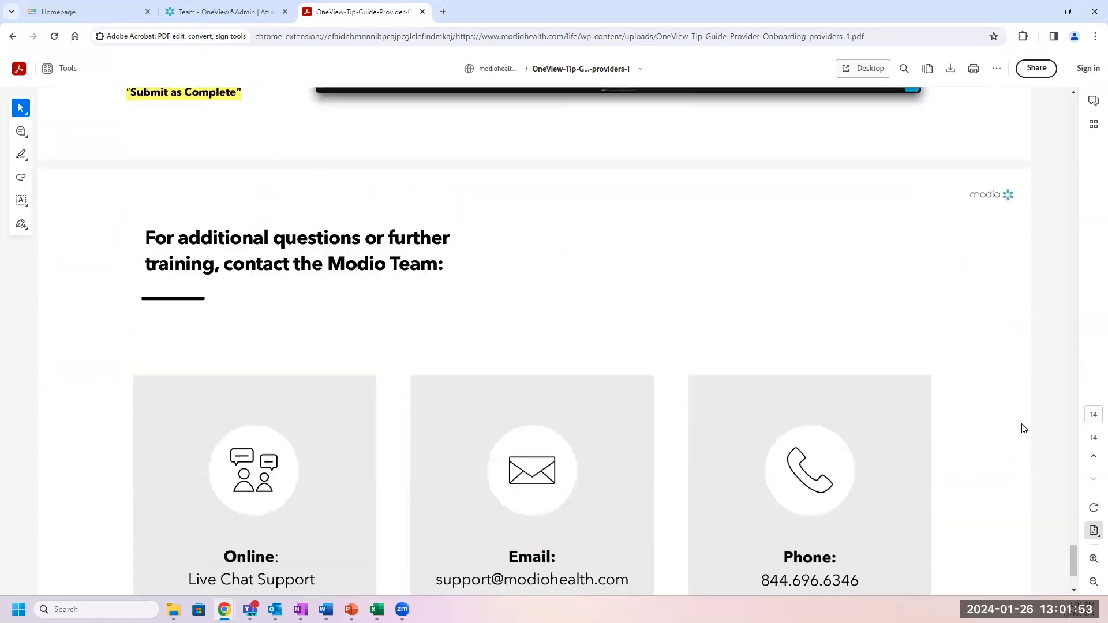
scroll(1024, 430, "down", 1)
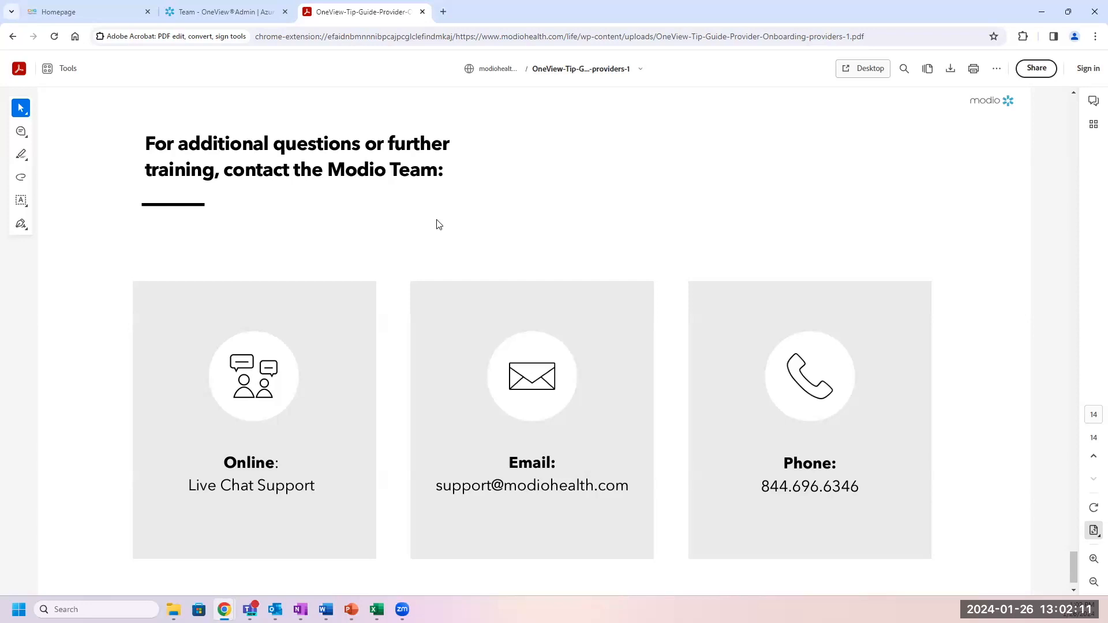
Close the guide and examine the providers' onboarding status icons in the team list, including the help for the Actions column
left_click(423, 12)
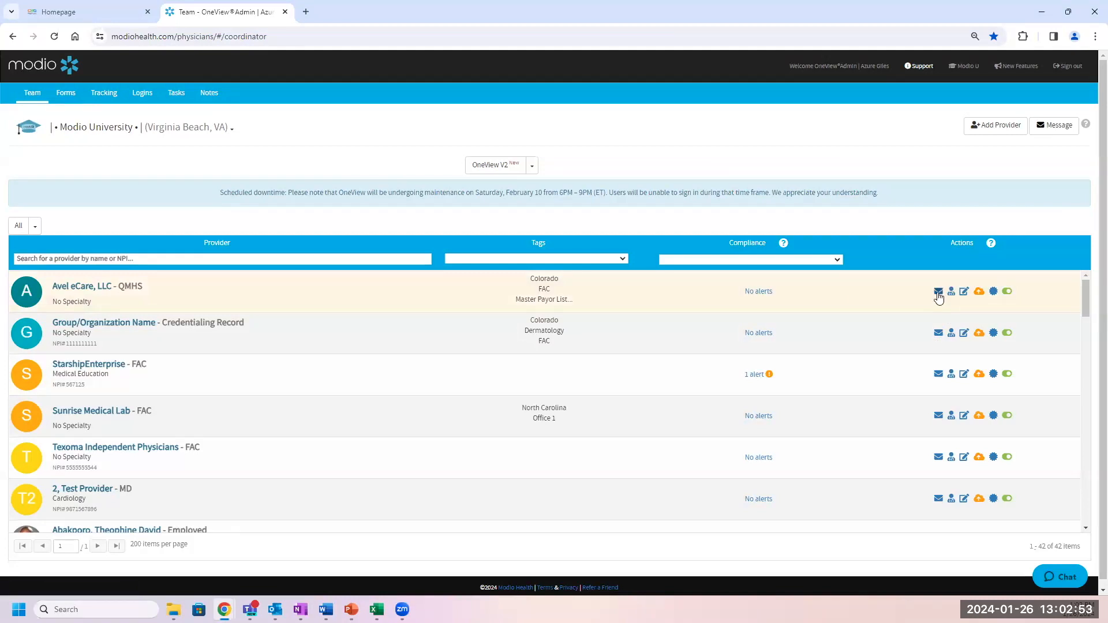
scroll(936, 323, "down", 2)
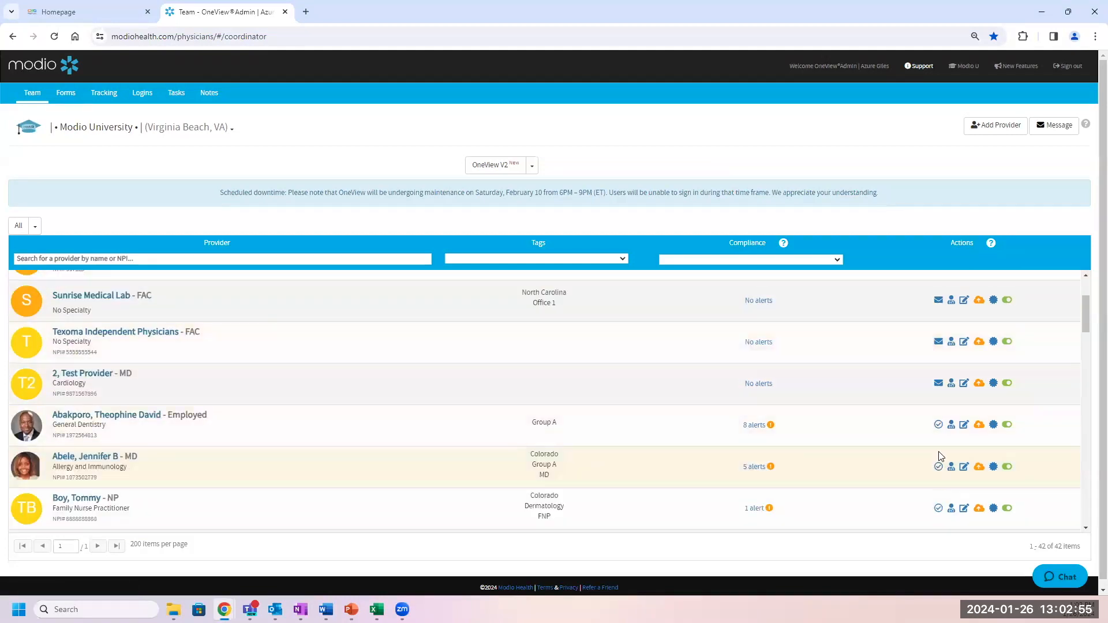
scroll(938, 437, "down", 2)
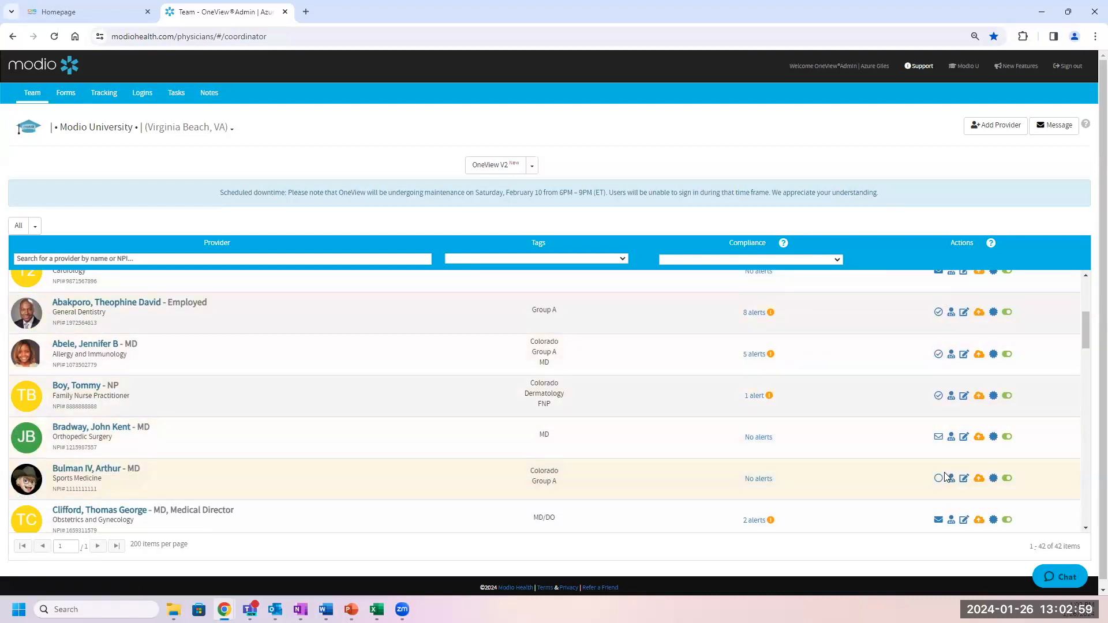
scroll(947, 477, "down", 1)
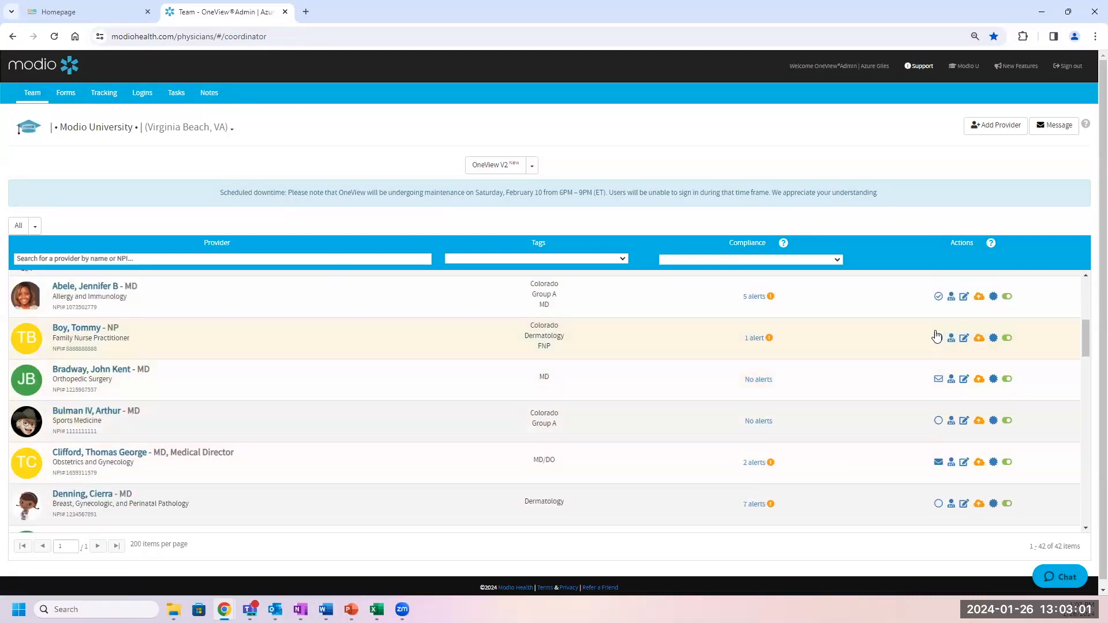
mouse_move(993, 245)
Open the Completed Items web report and review the onboarding filter options and the providers' onboarding statuses
left_click(533, 167)
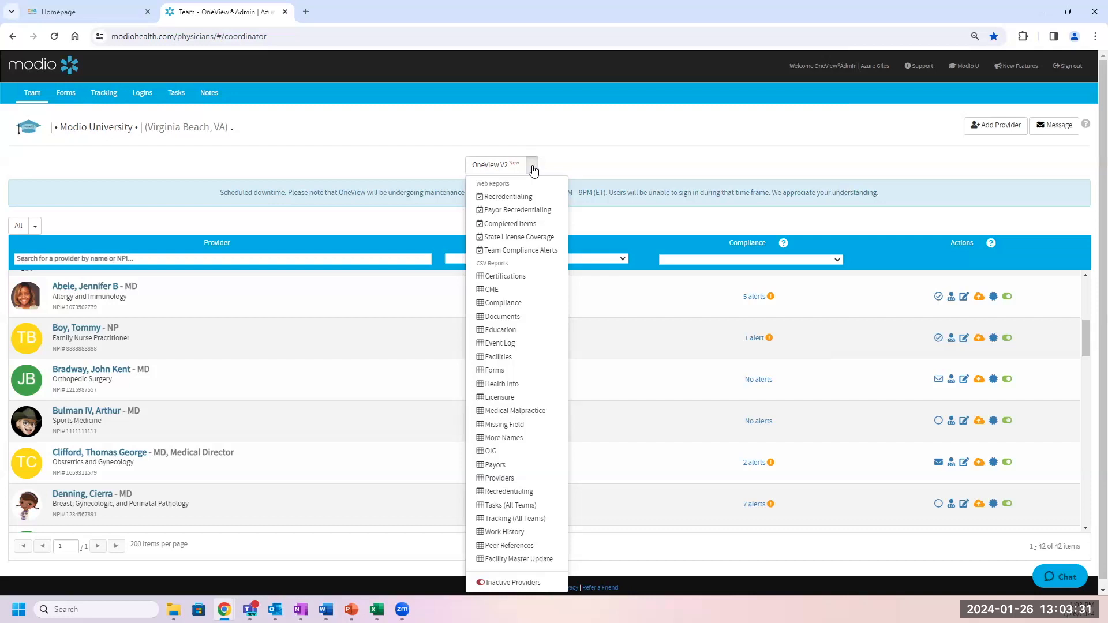
left_click(521, 225)
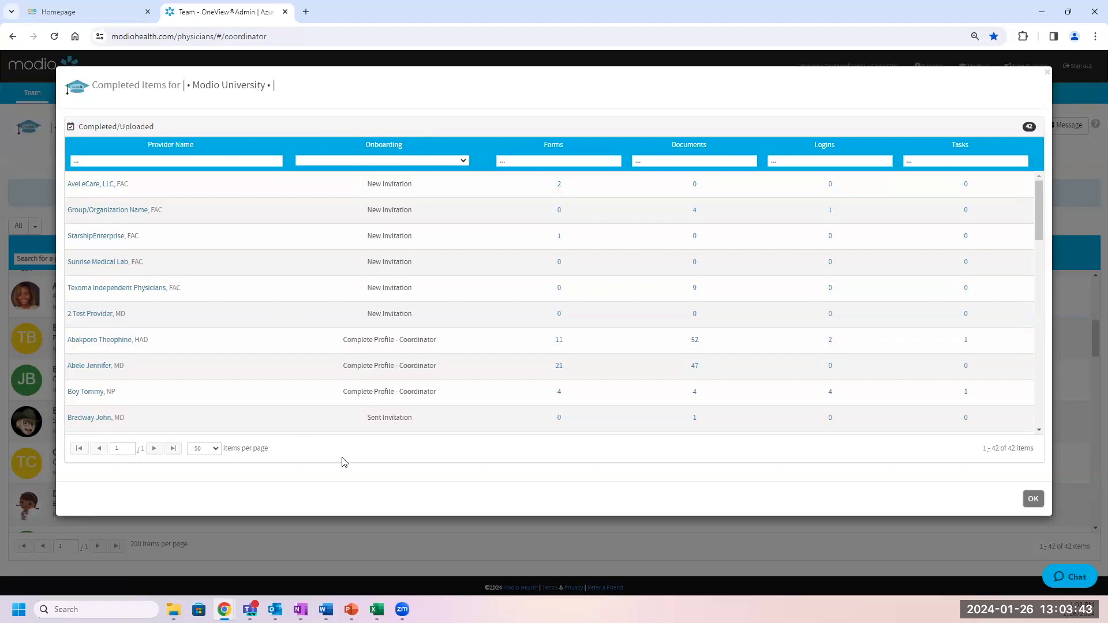
left_click(464, 160)
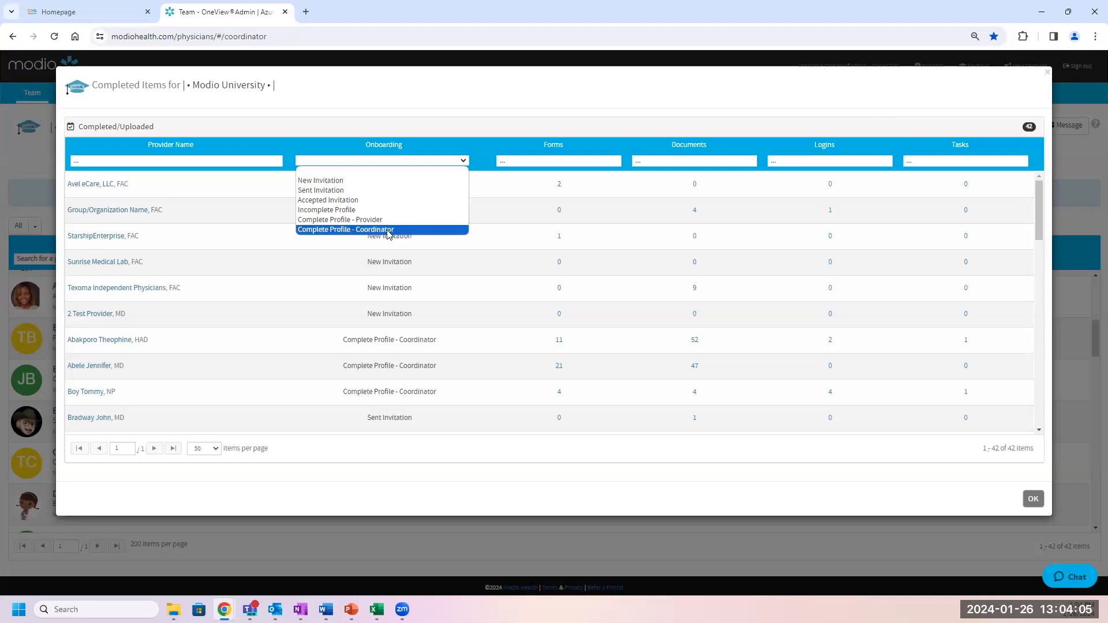
left_click(518, 118)
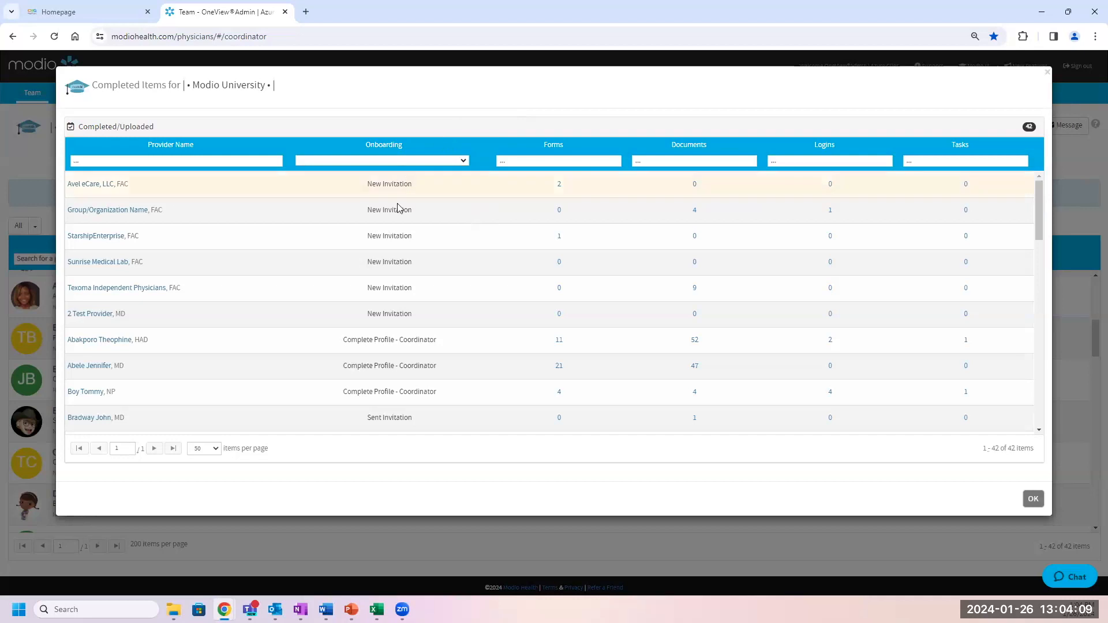
scroll(389, 287, "down", 2)
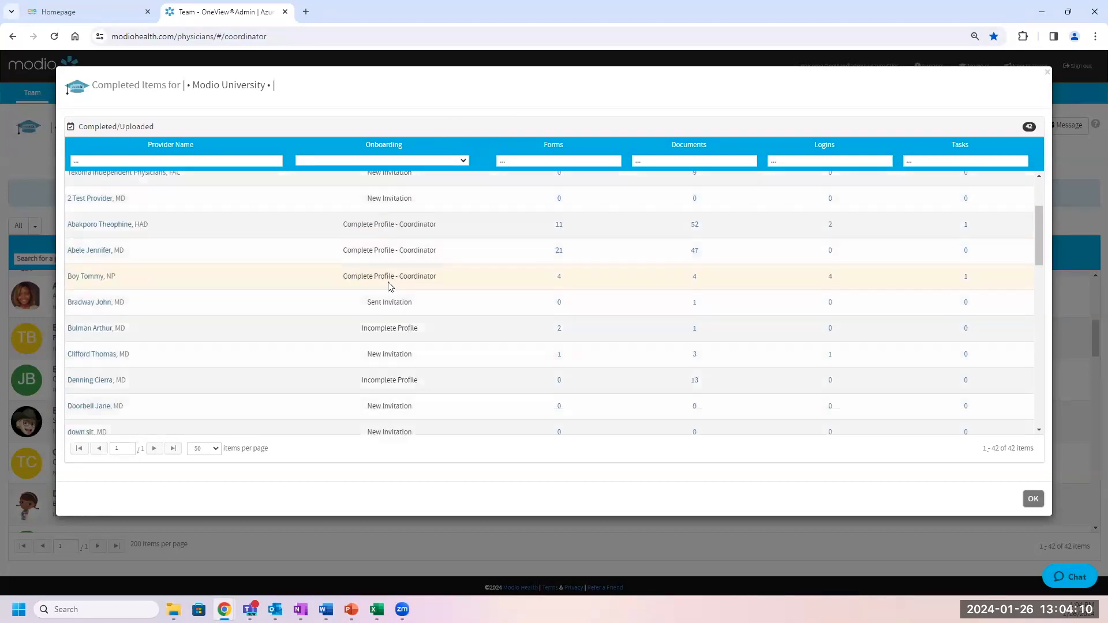
Filter the report's onboarding status by Complete Profile - Provider, and switch the filter to Complete Profile - Coordinator
left_click(449, 166)
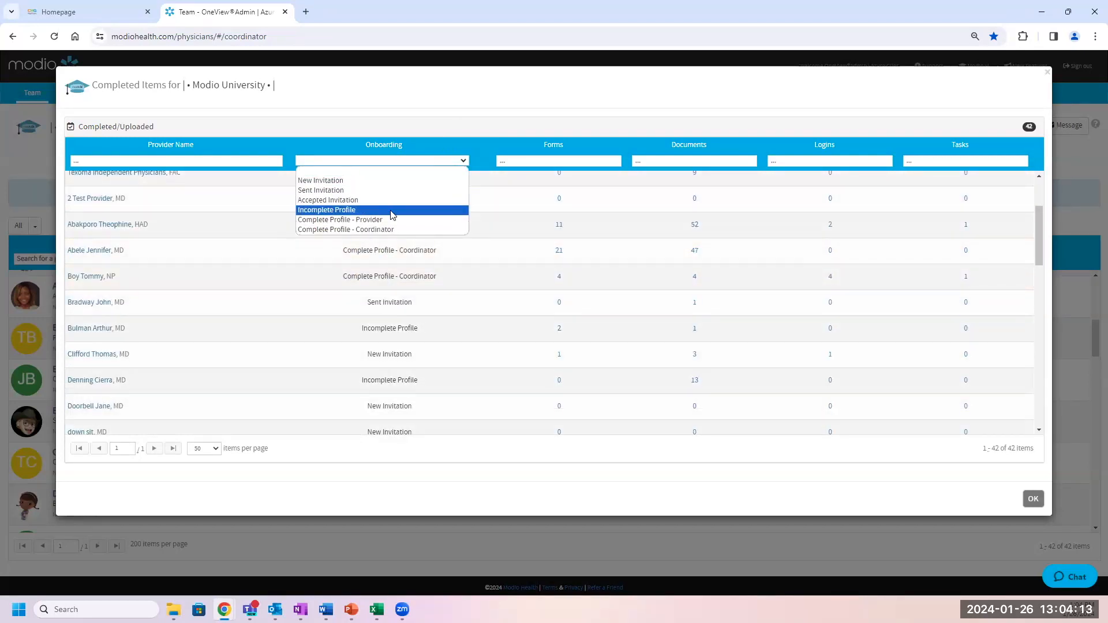
left_click(389, 219)
left_click(458, 162)
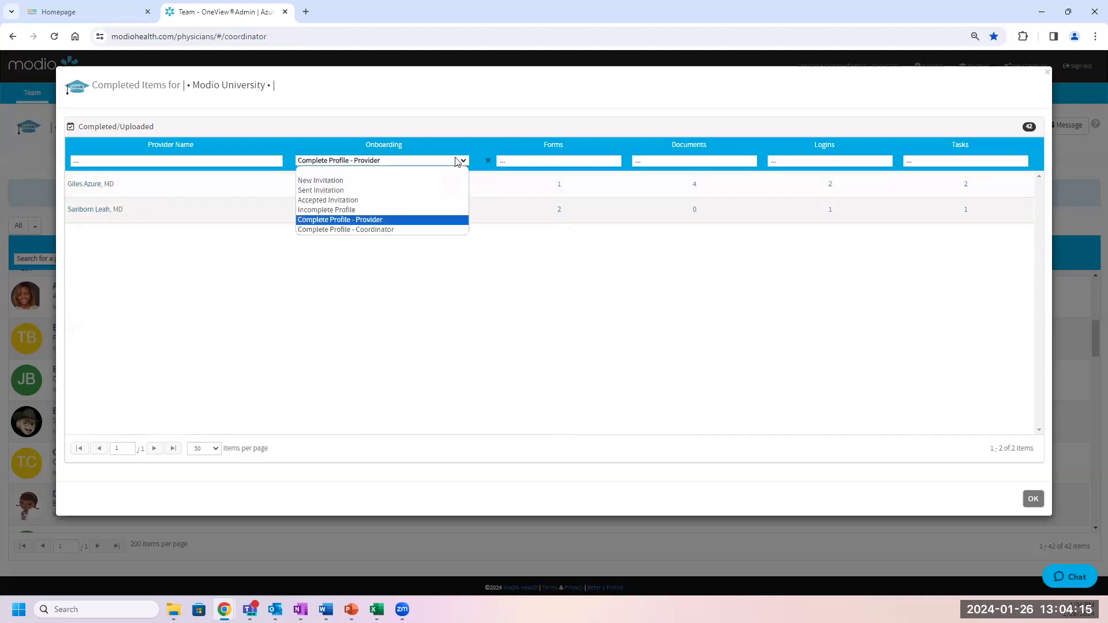
left_click(419, 230)
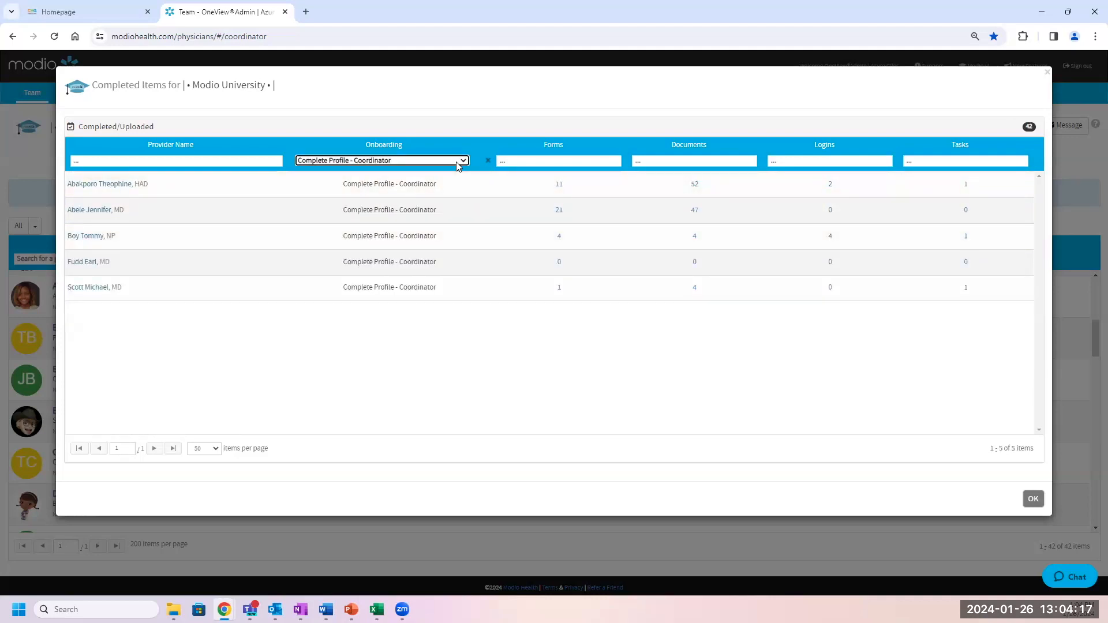
Filter the report by Incomplete Profile, and clear the onboarding filter to view all providers again
left_click(458, 163)
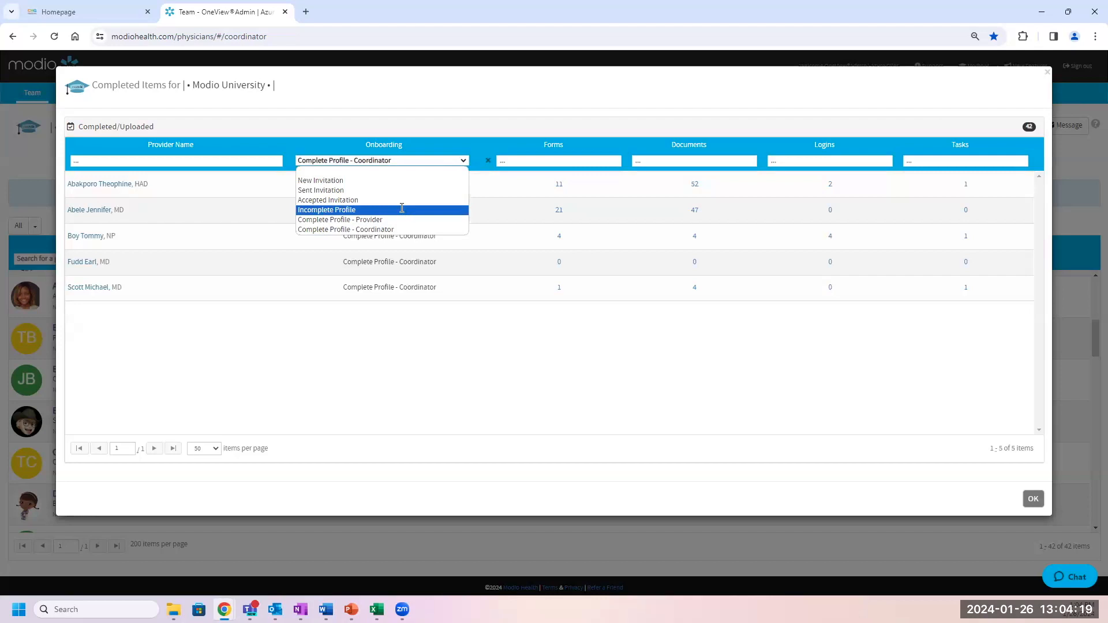
left_click(402, 209)
left_click(439, 164)
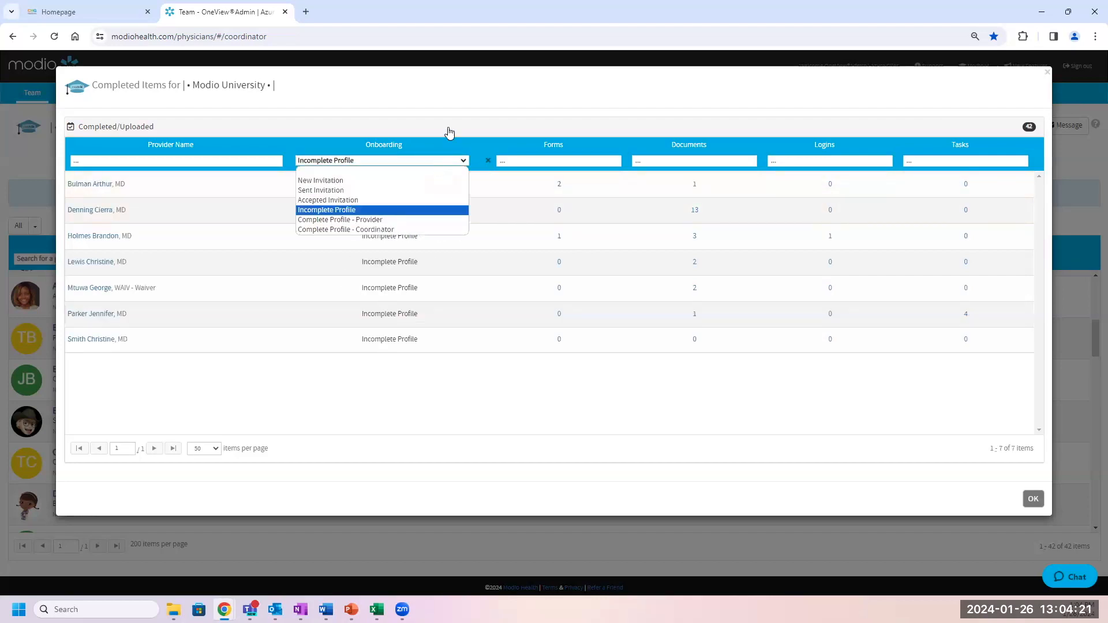
left_click(488, 162)
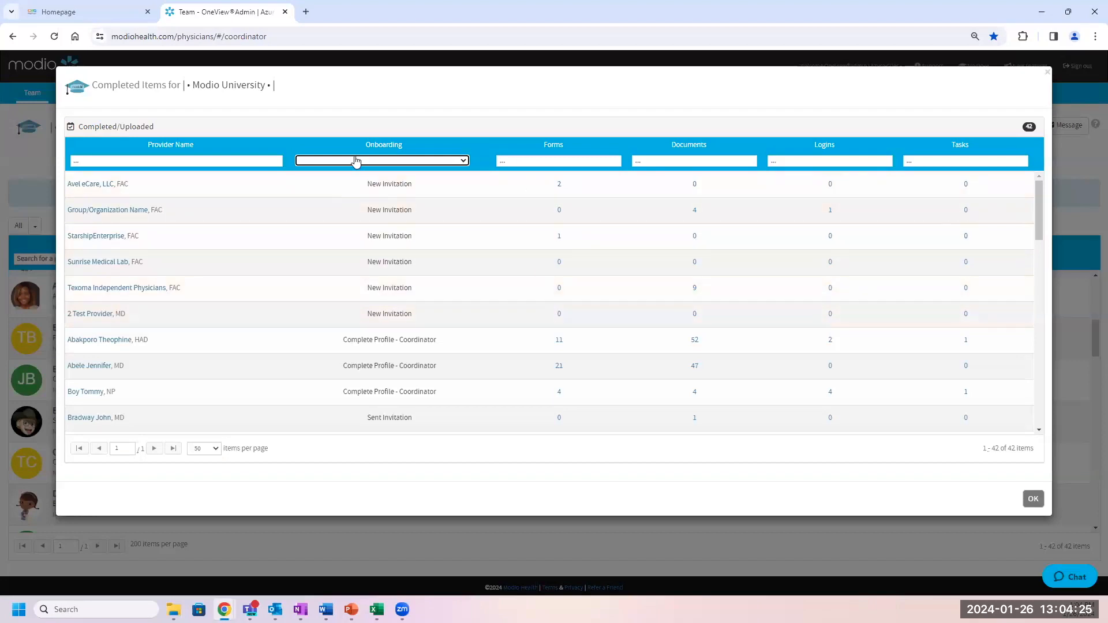
scroll(353, 301, "down", 1)
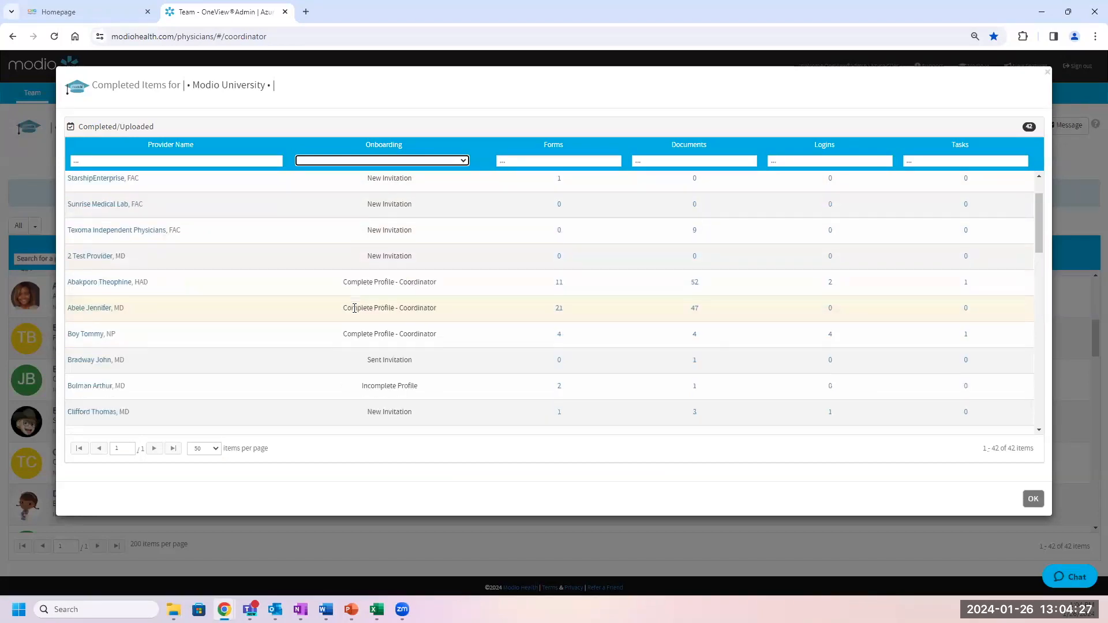
Close the Completed Items report, and download the Providers CSV report and open it maximized in Excel
left_click(168, 161)
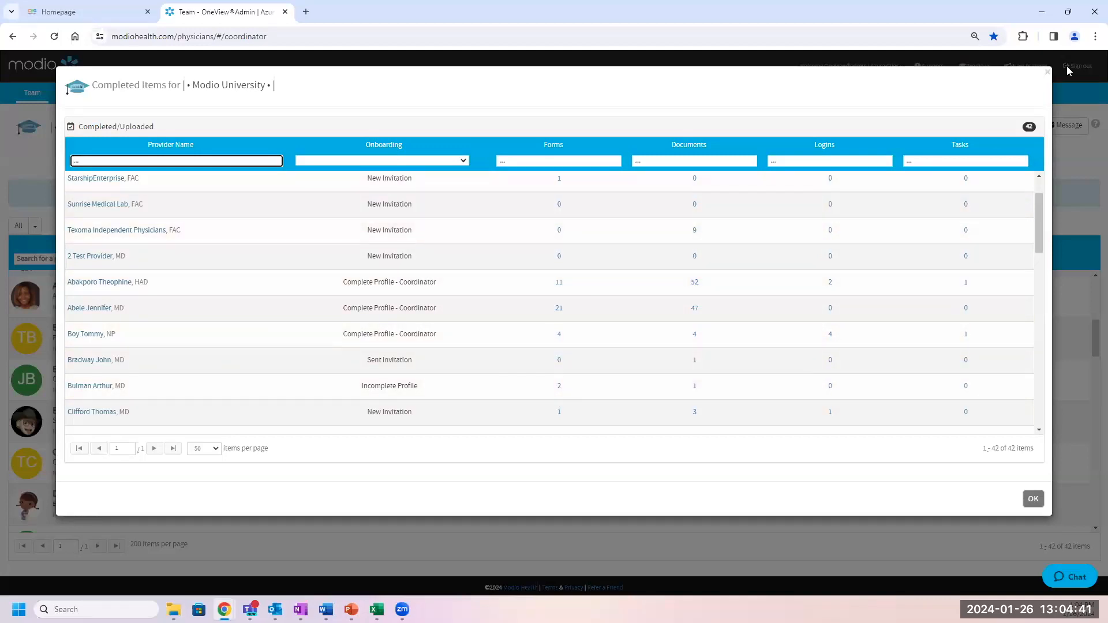
left_click(1048, 72)
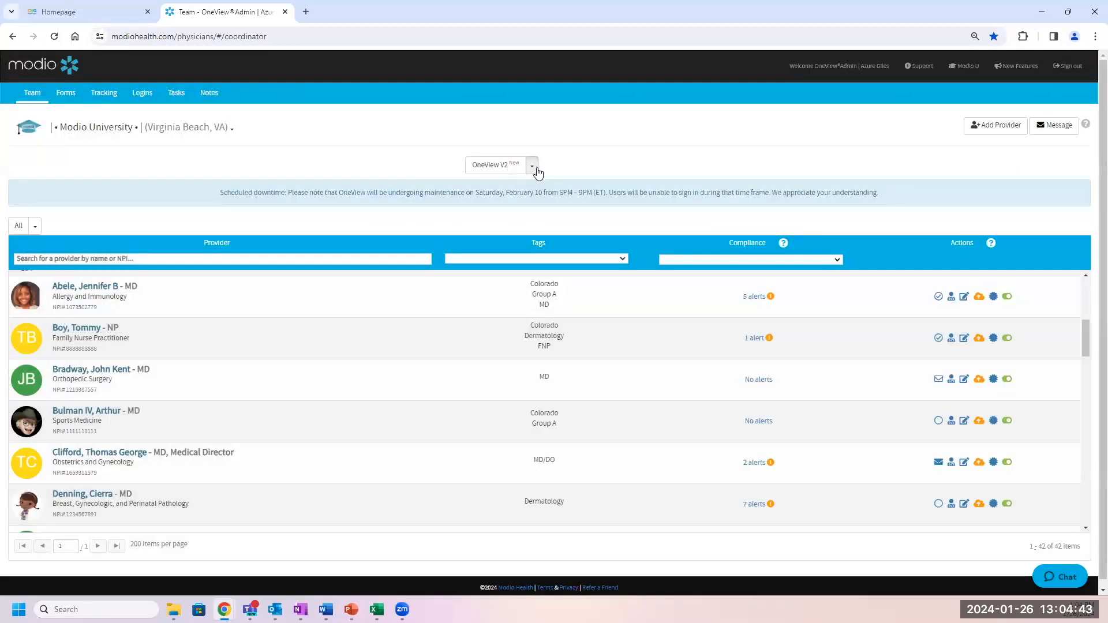
left_click(533, 166)
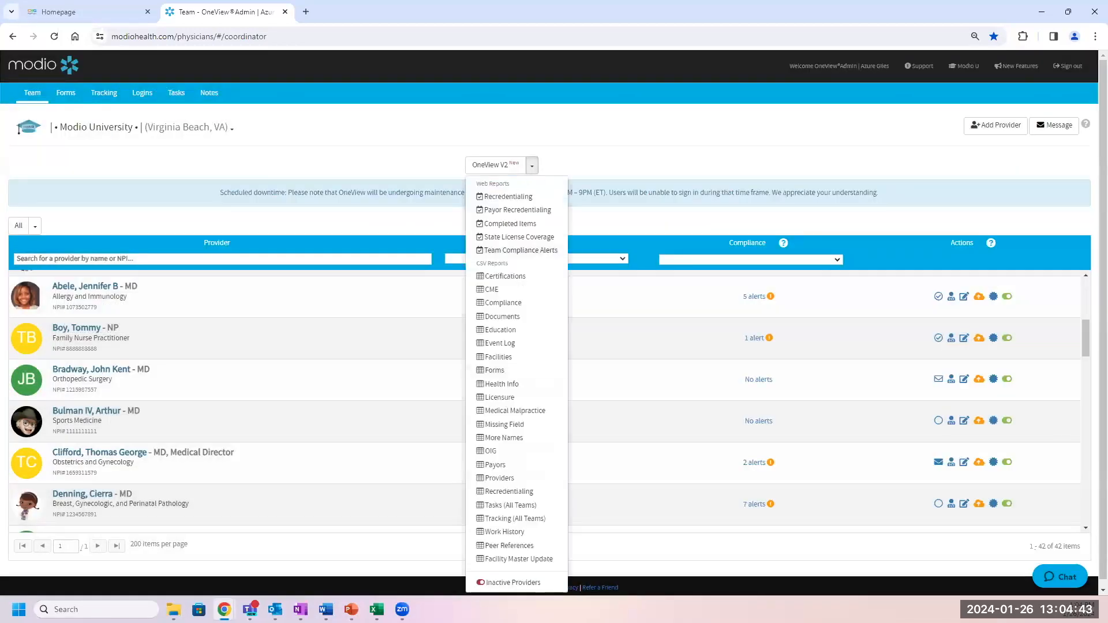
left_click(508, 481)
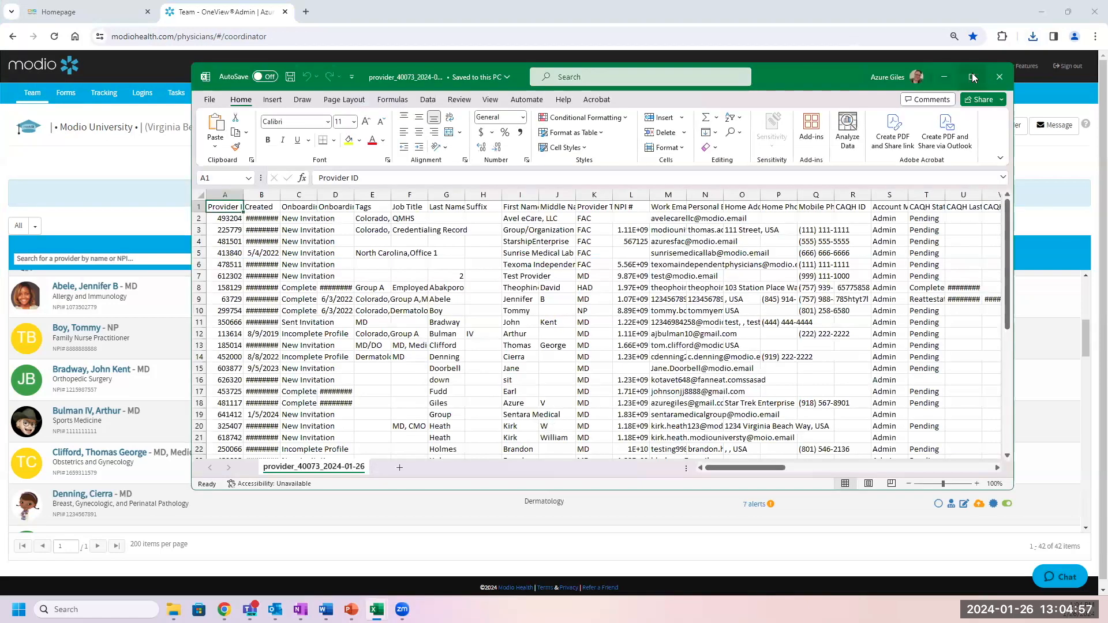
left_click(976, 75)
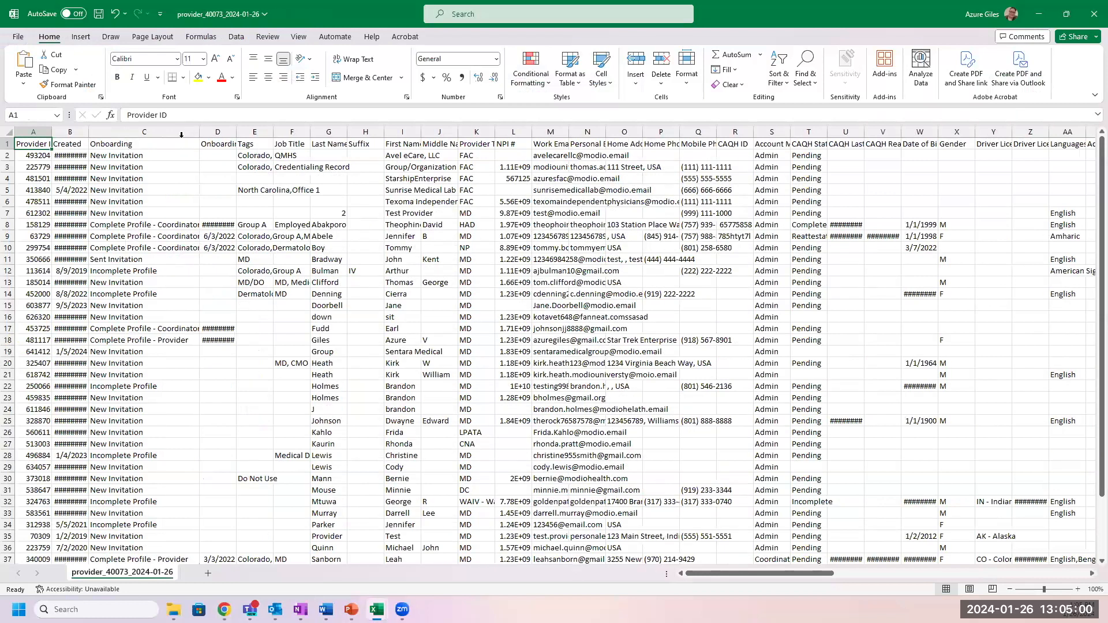
Widen column D to show its dates, and filter the Onboarding column to show only Incomplete Profile
left_click_drag(236, 132, 264, 132)
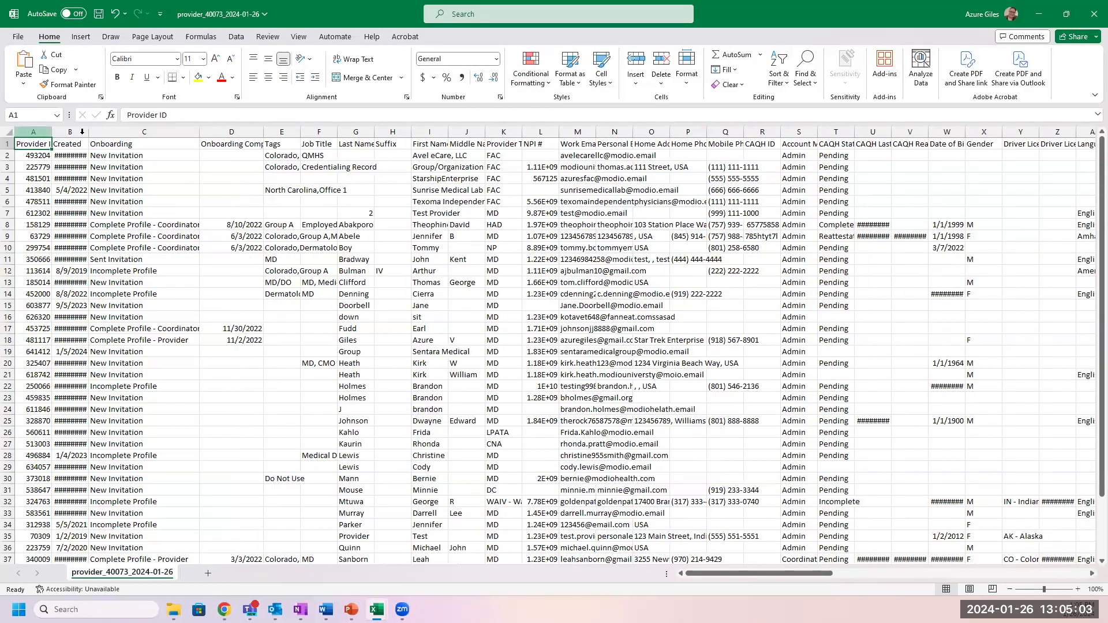
left_click(137, 133)
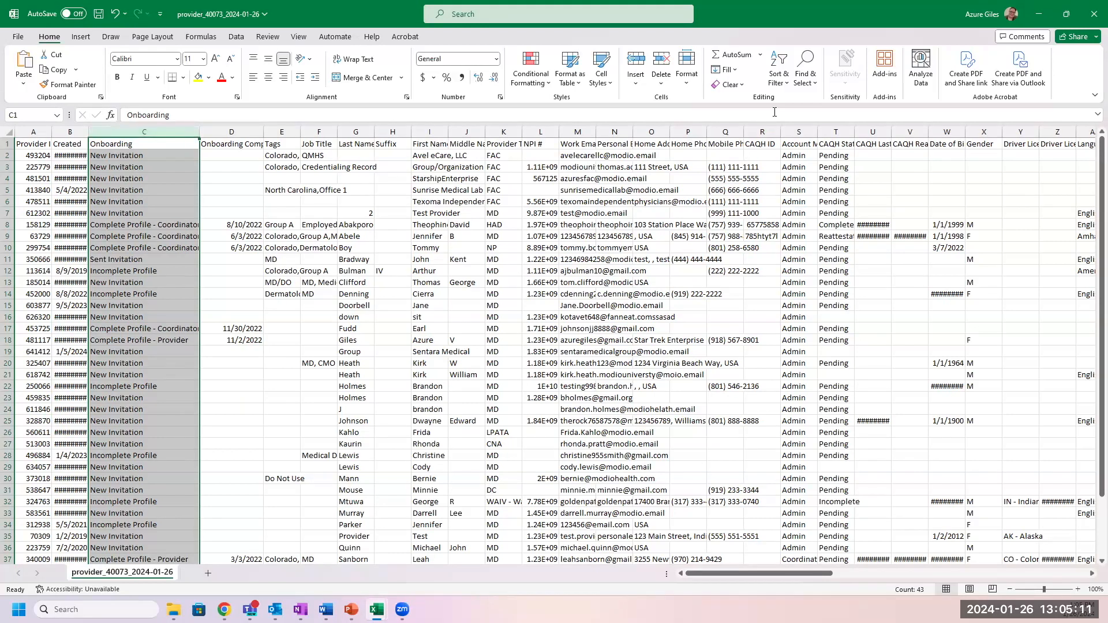
left_click(786, 86)
left_click(799, 152)
left_click(194, 144)
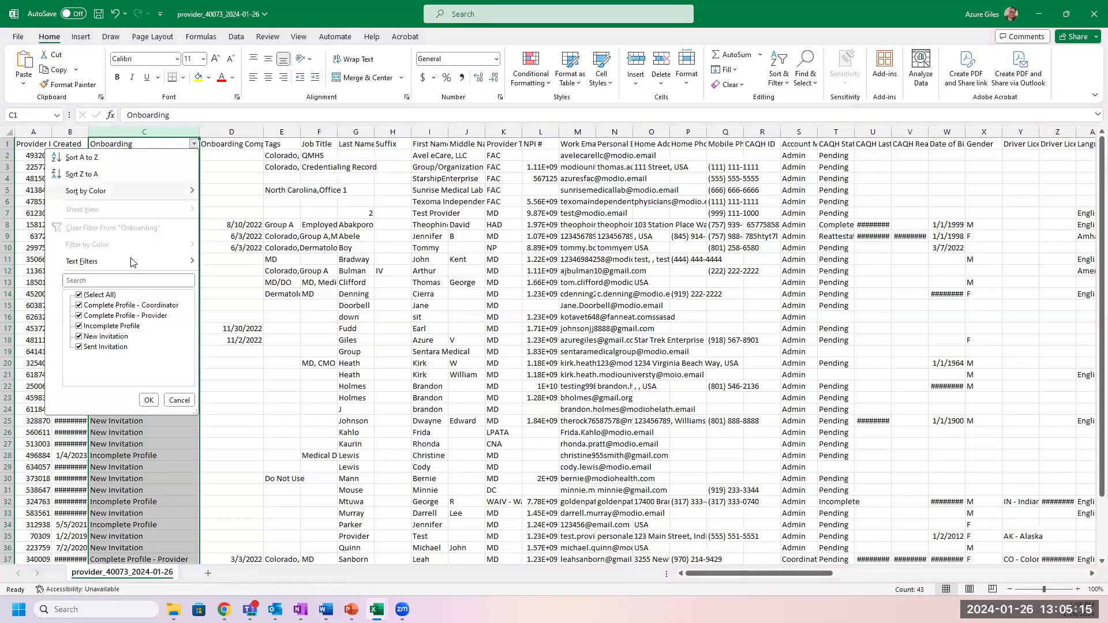
left_click(79, 295)
left_click(79, 326)
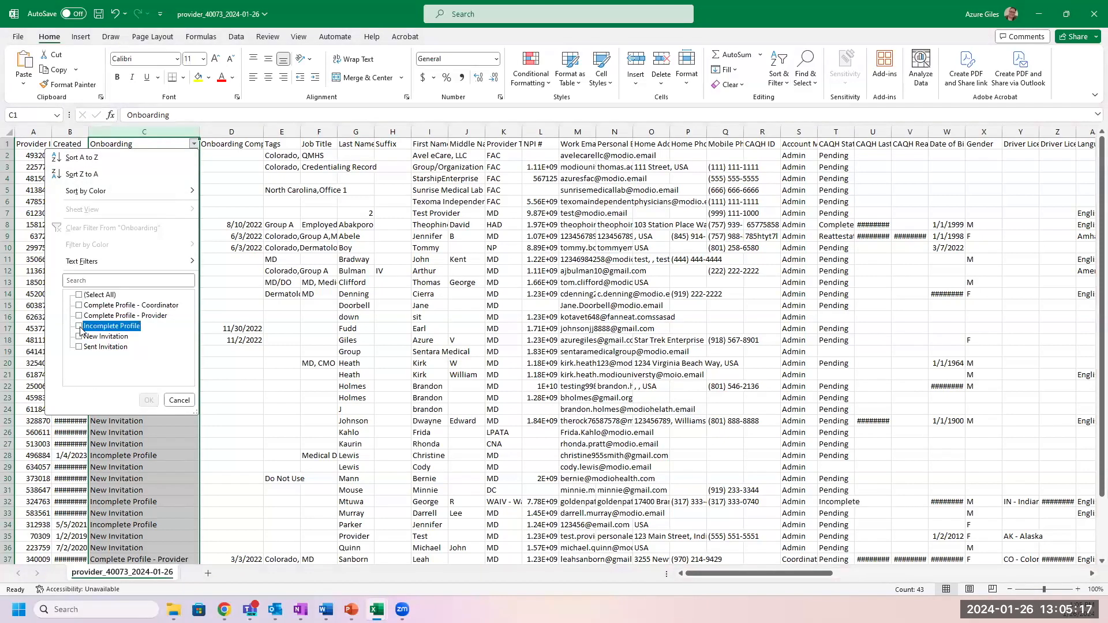
left_click(149, 400)
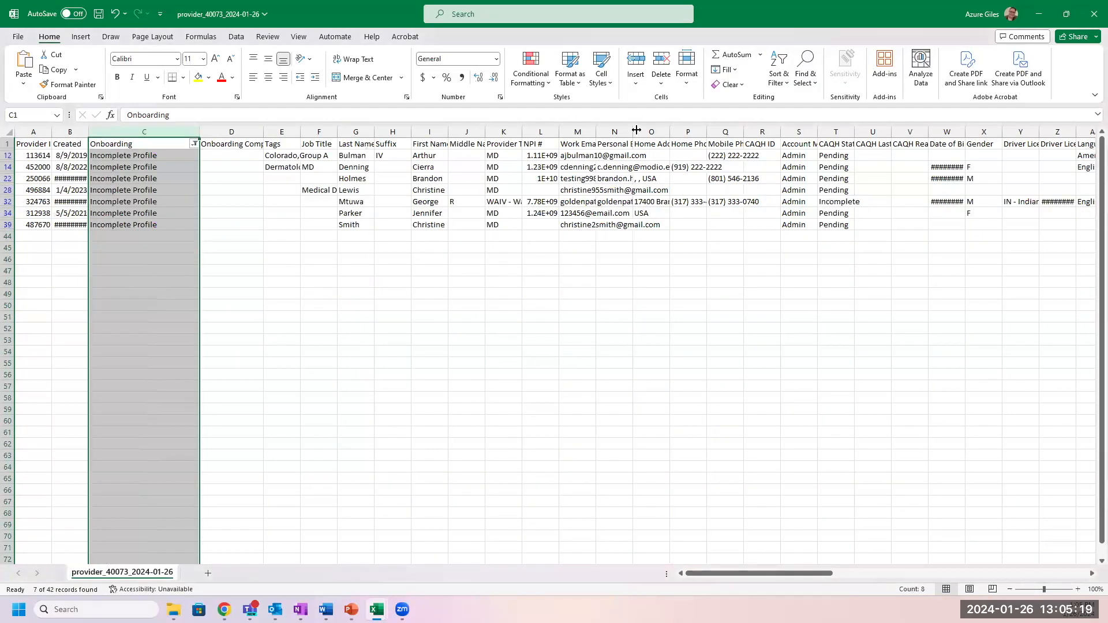
Widen the Work Email column and select the filtered providers' email addresses, then minimize the workbook
left_click_drag(598, 132, 635, 225)
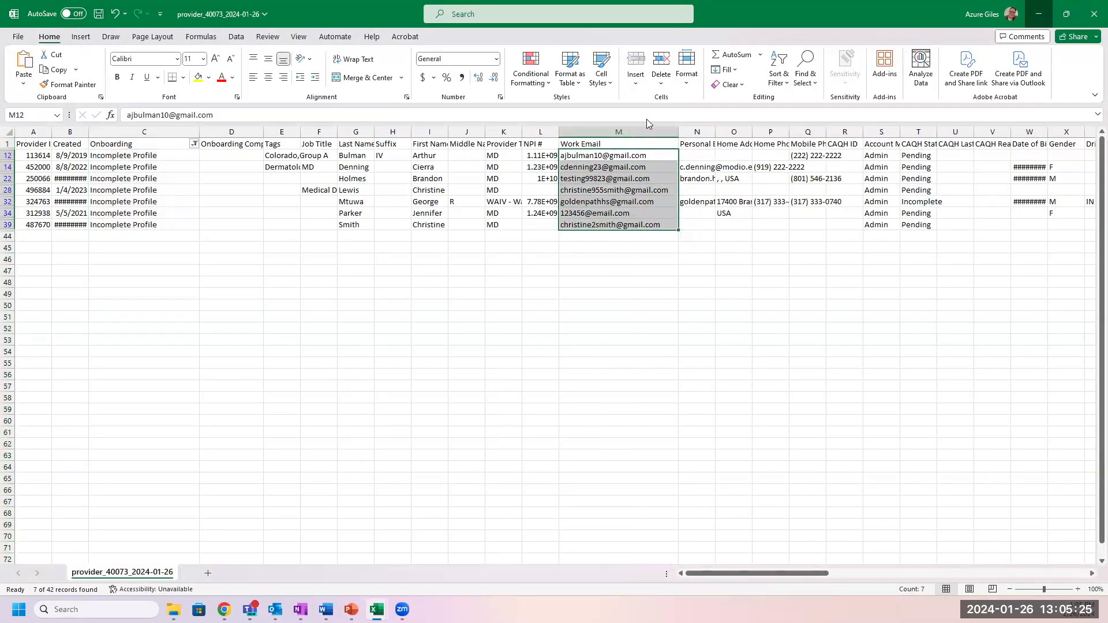
left_click(1040, 14)
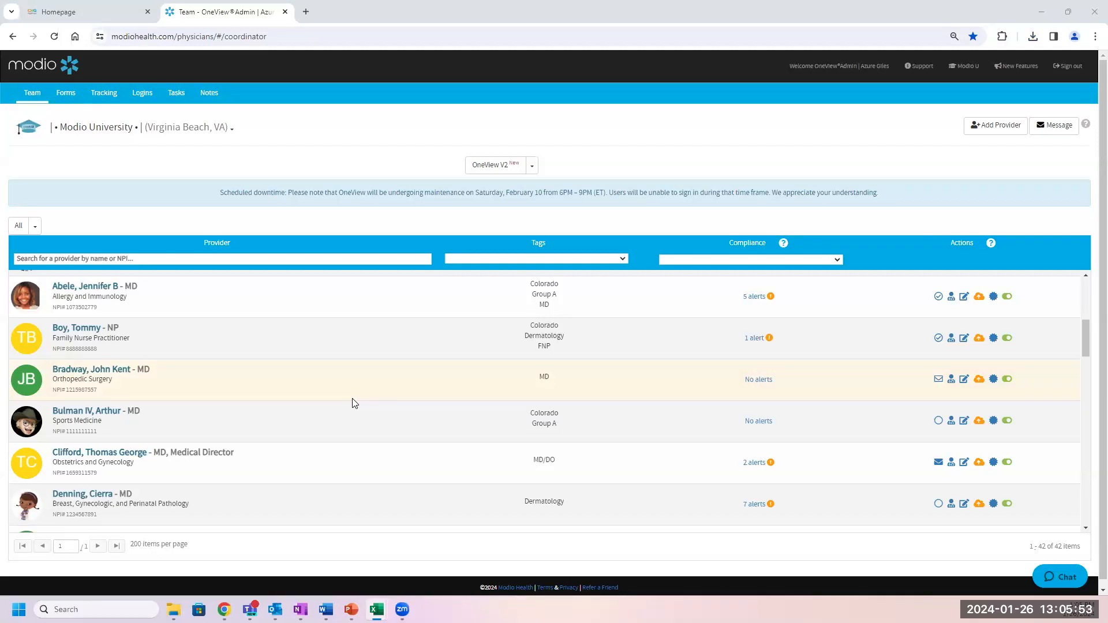
Open the General Dentistry provider's profile summary from the team list, and go to that provider's Onboarding Editor
scroll(335, 431, "down", 1)
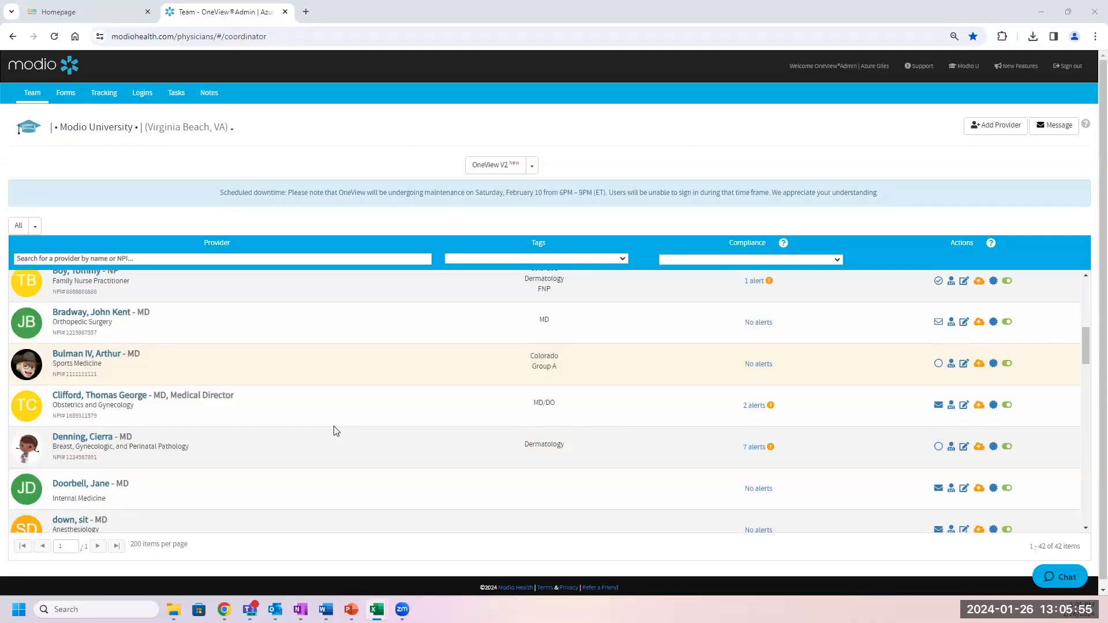
scroll(358, 432, "up", 5)
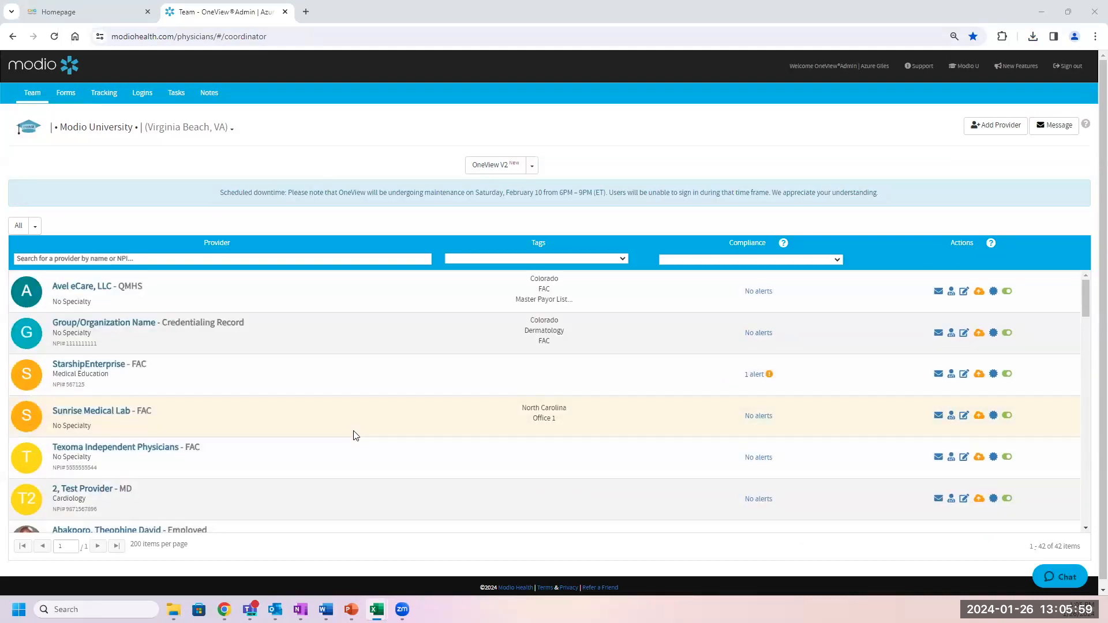
scroll(355, 436, "down", 1)
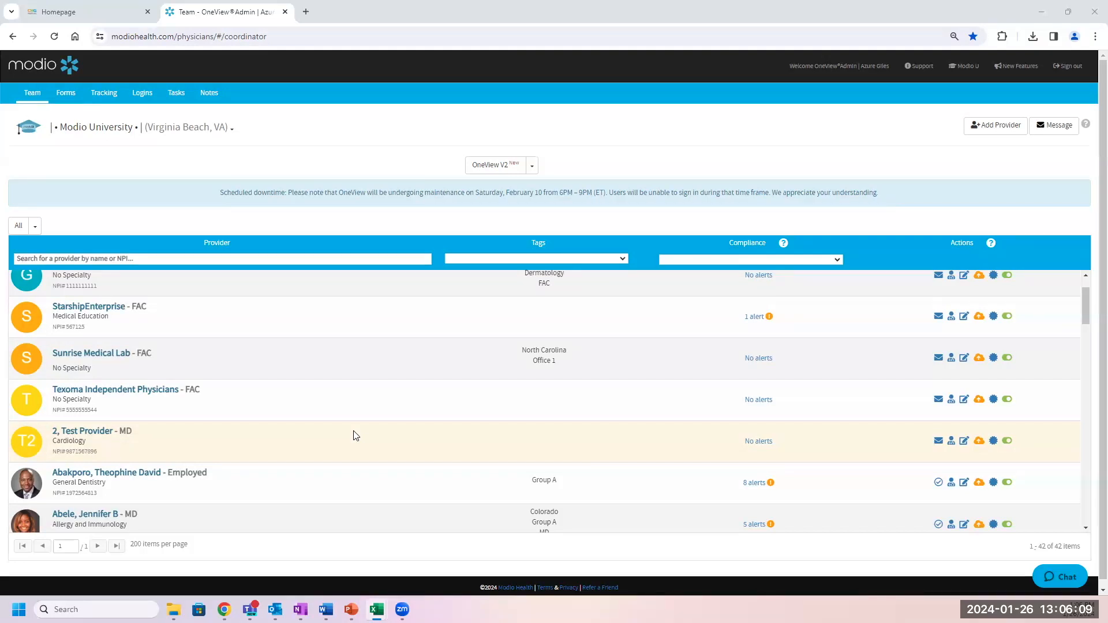
left_click(130, 475)
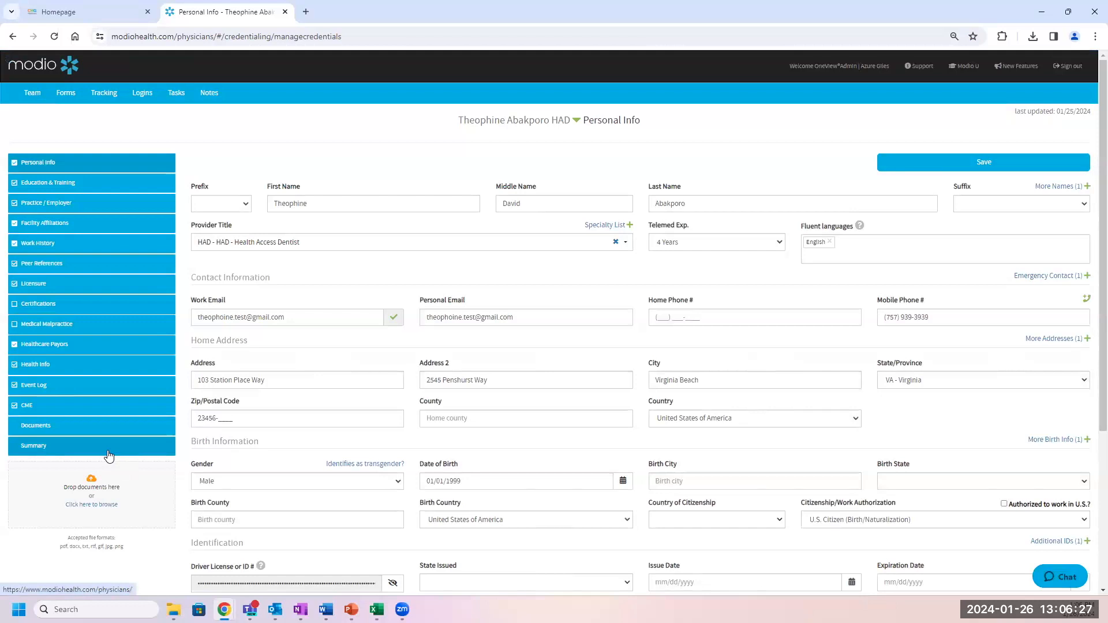
left_click(109, 455)
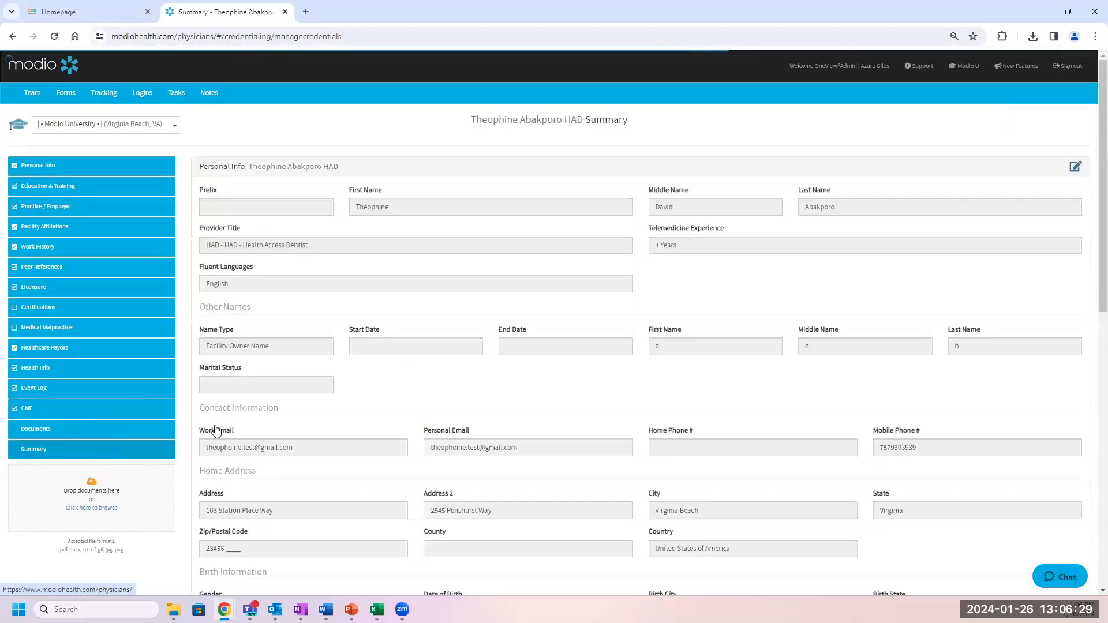
left_click(1075, 173)
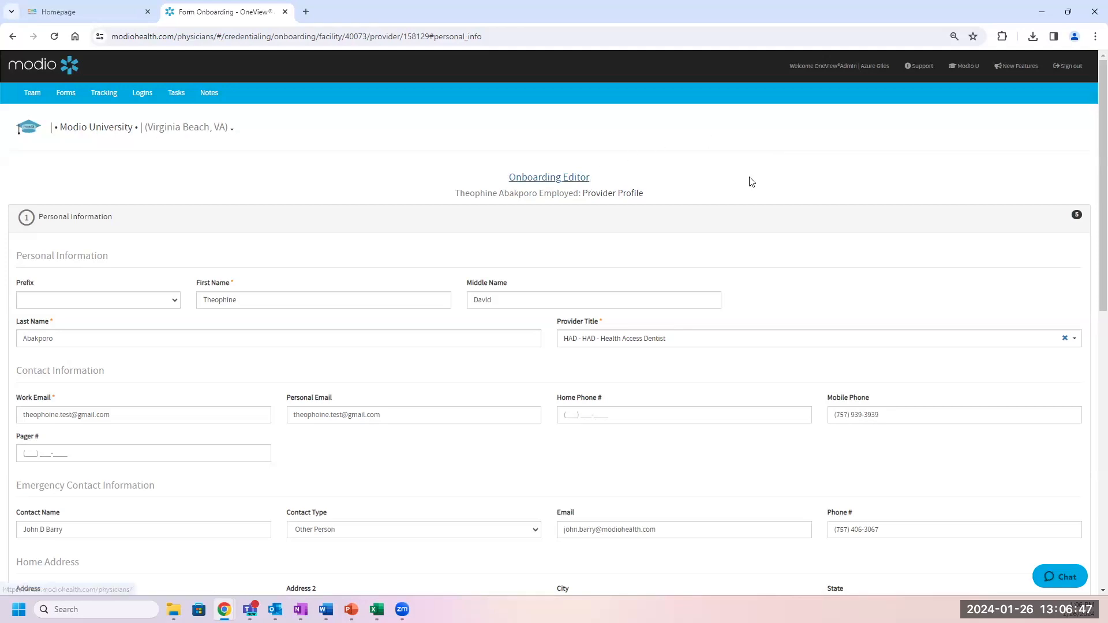
Collapse and reopen the Personal Information section in the Onboarding Editor, and review its fields
left_click(795, 225)
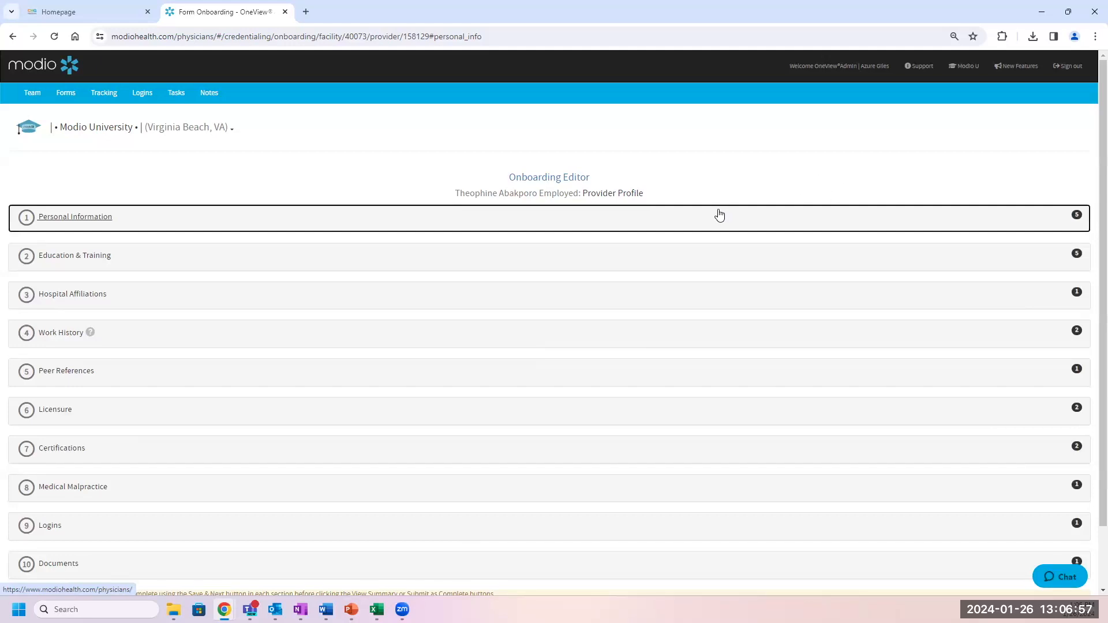
left_click(515, 221)
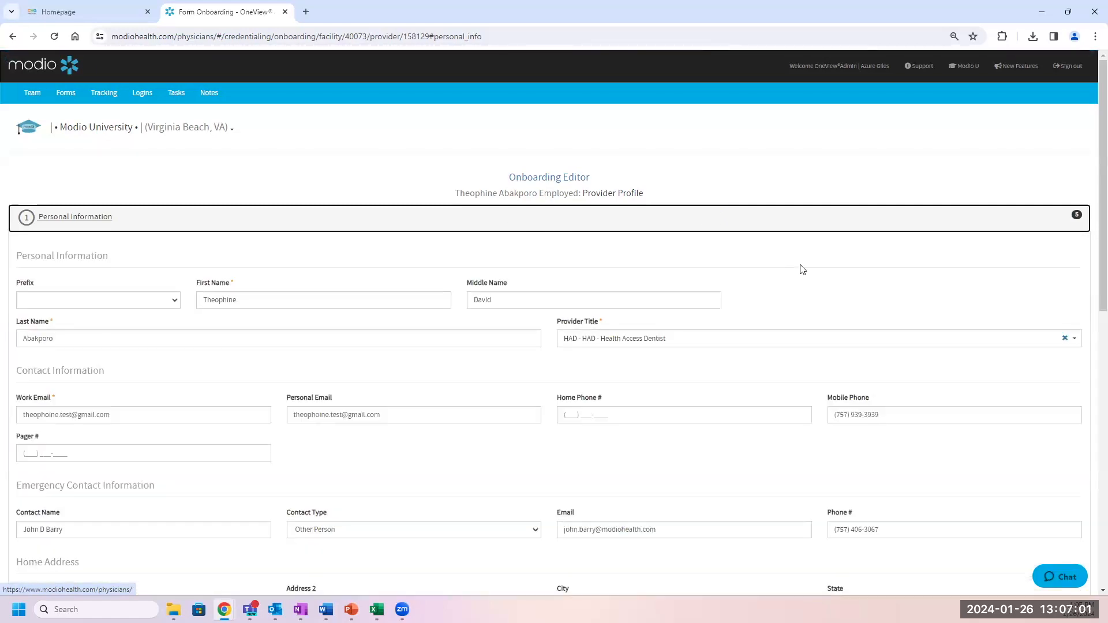
scroll(802, 269, "down", 1)
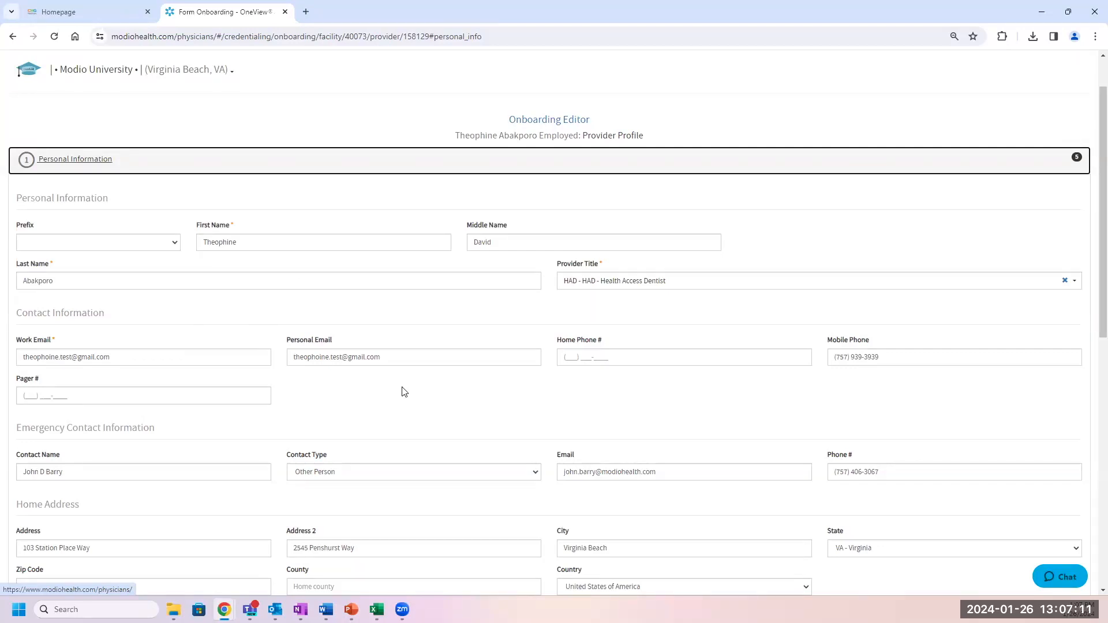
scroll(404, 392, "down", 1)
scroll(384, 275, "up", 2)
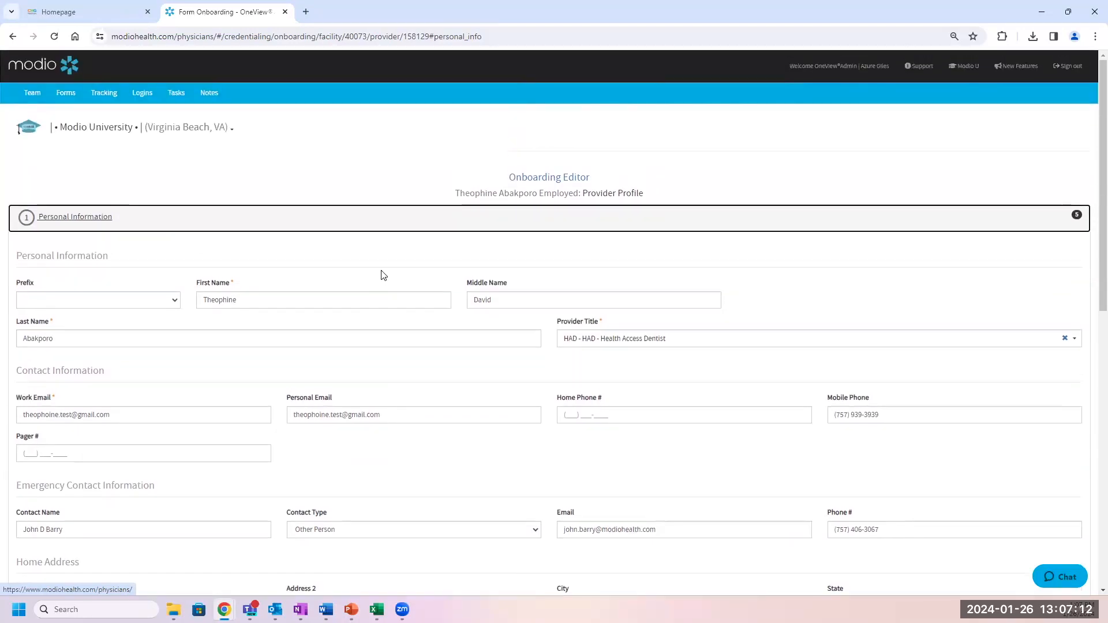
Switch to the Onboarding Viewer and review the Personal Information fields of the provider profile form
left_click(582, 177)
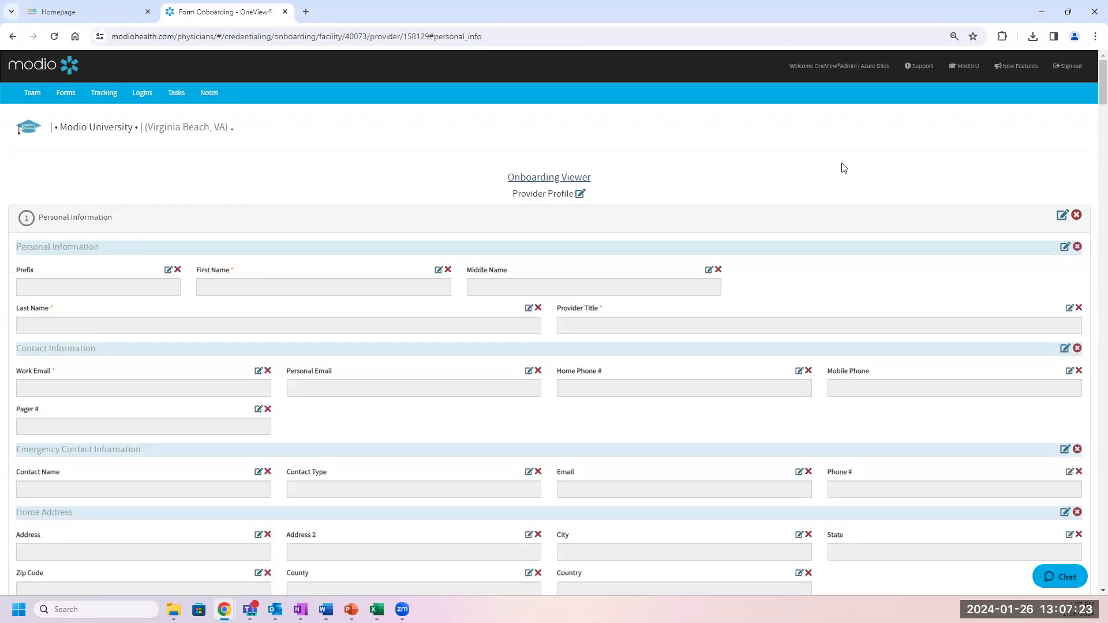
scroll(843, 168, "down", 1)
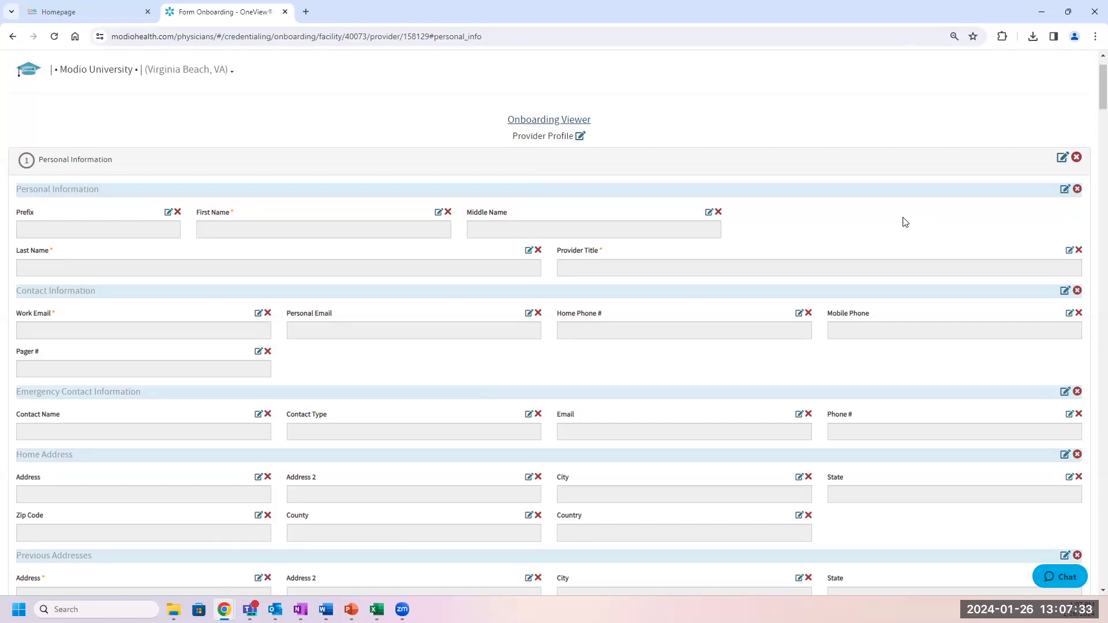
scroll(831, 237, "down", 1)
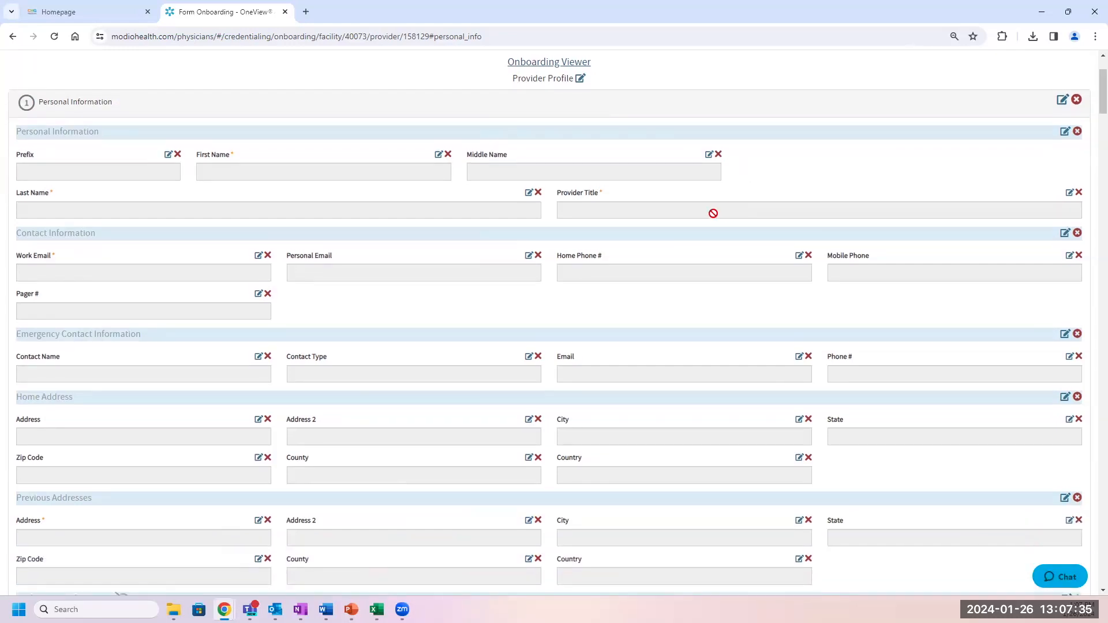
Examine the First Name field's Enabled, Required and Read-only settings, and cancel the edit
left_click(438, 155)
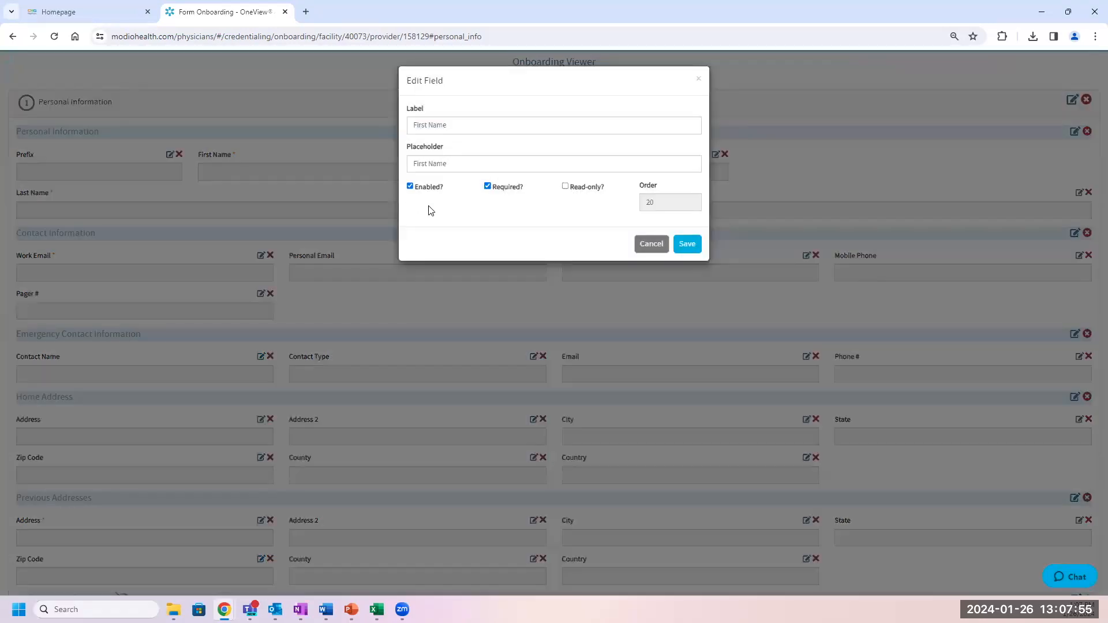
left_click(566, 188)
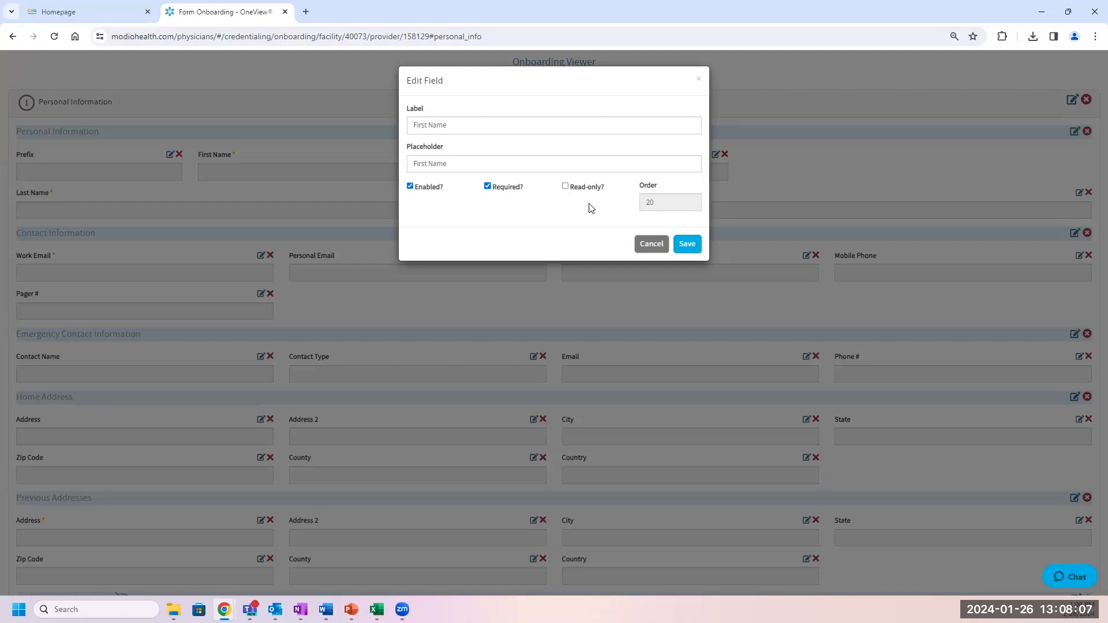
left_click(651, 245)
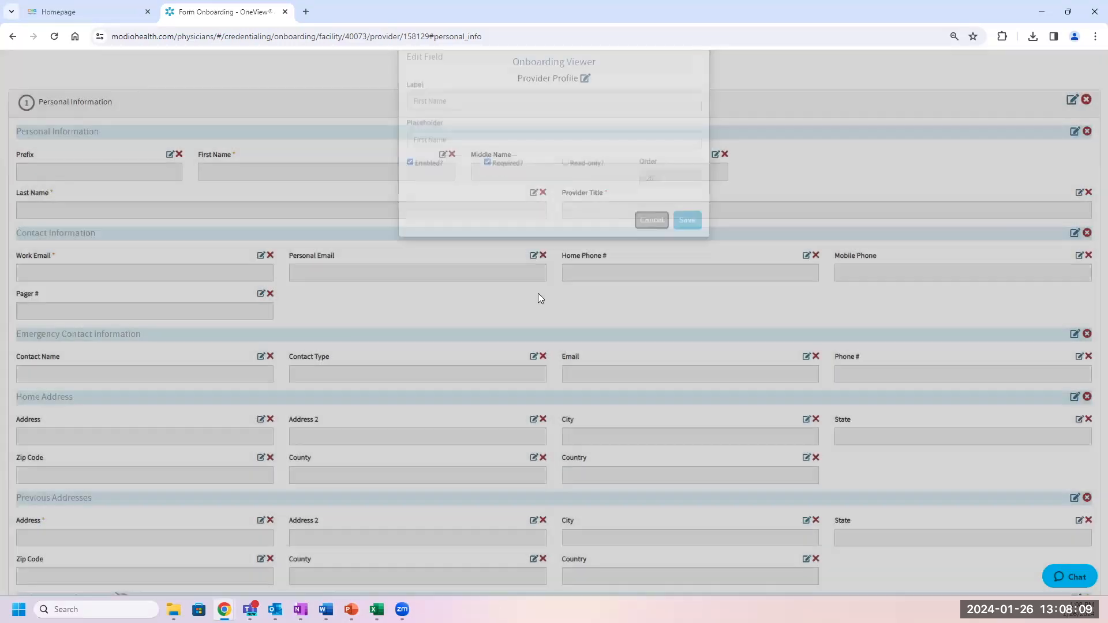
Try making the Mobile Phone field required in its settings, clear the option again and cancel the edit
left_click(1070, 257)
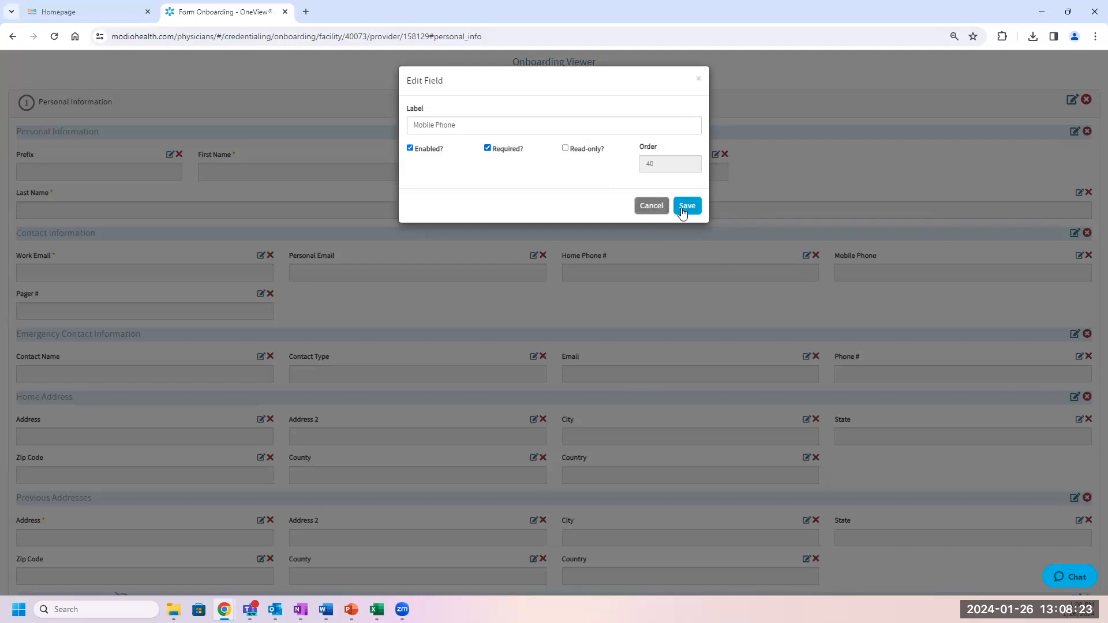
left_click(488, 149)
left_click(652, 206)
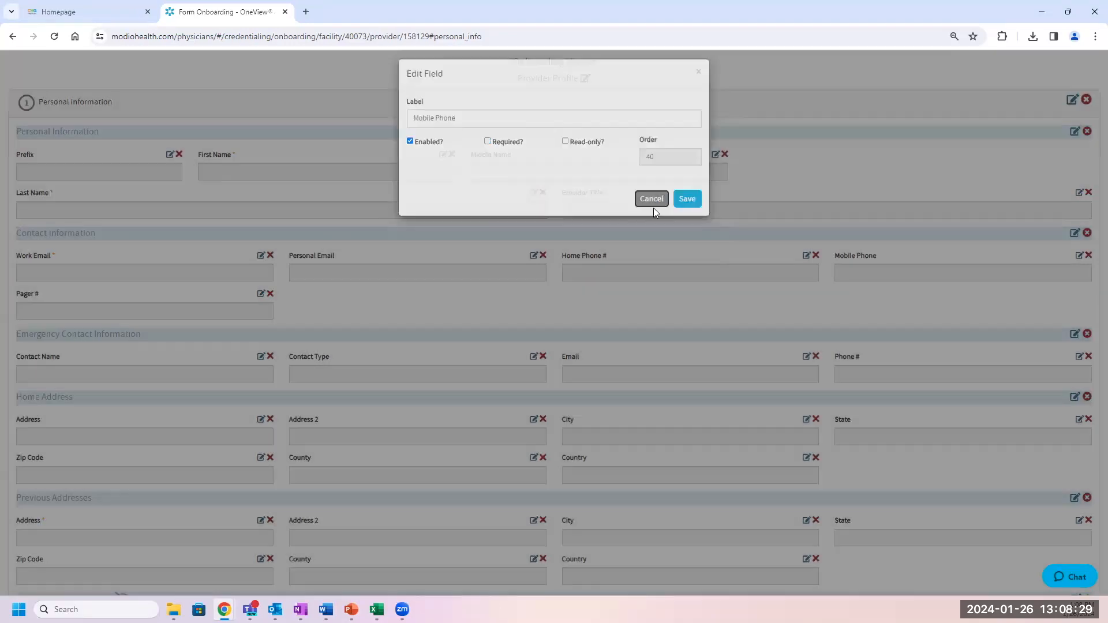
Disable the Hospital Affiliations section of the onboarding form and confirm the change
scroll(1005, 389, "down", 8)
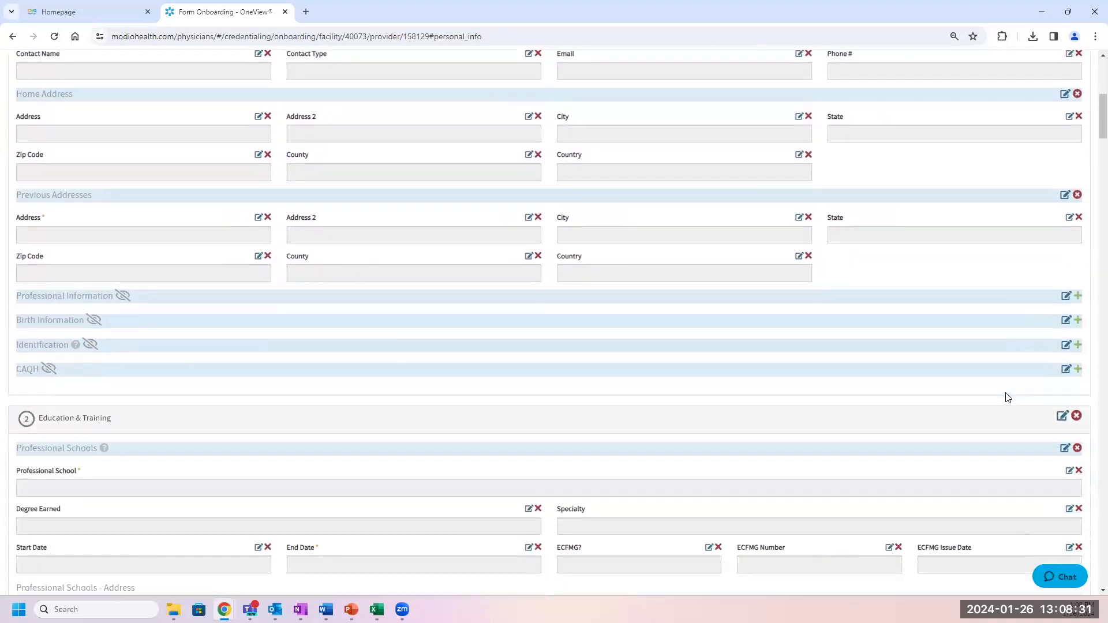
scroll(1009, 398, "down", 2)
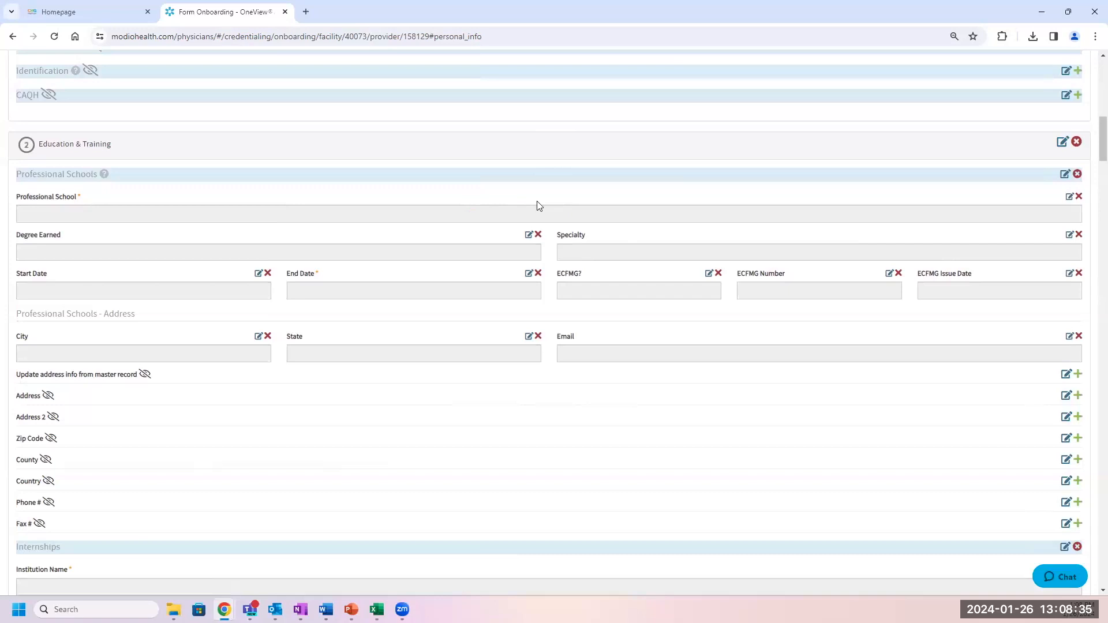
scroll(768, 232, "down", 6)
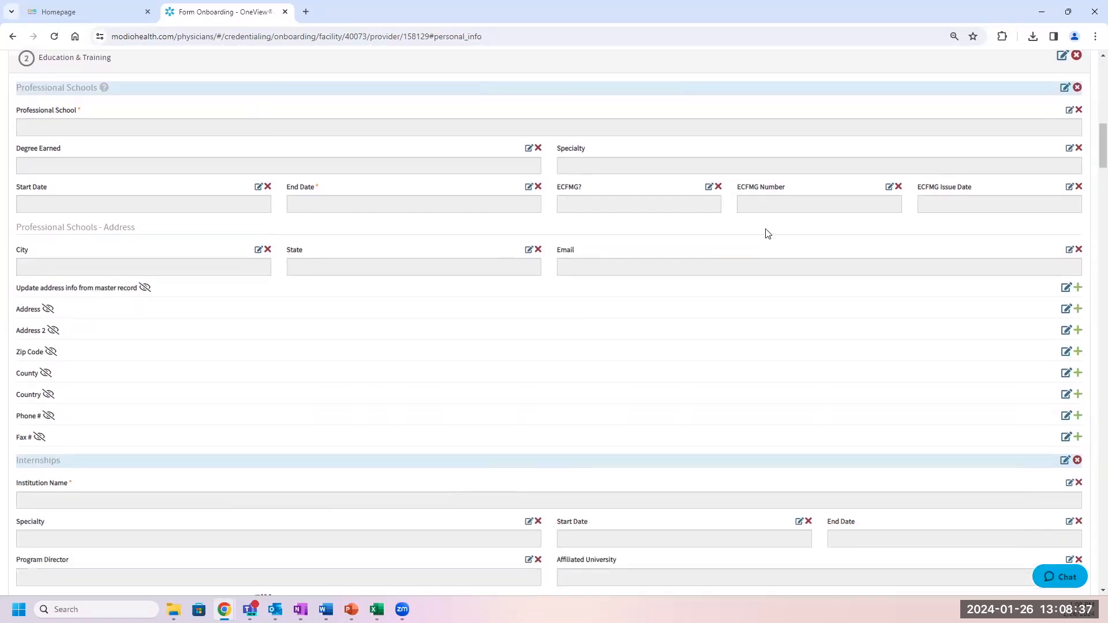
scroll(785, 306, "down", 13)
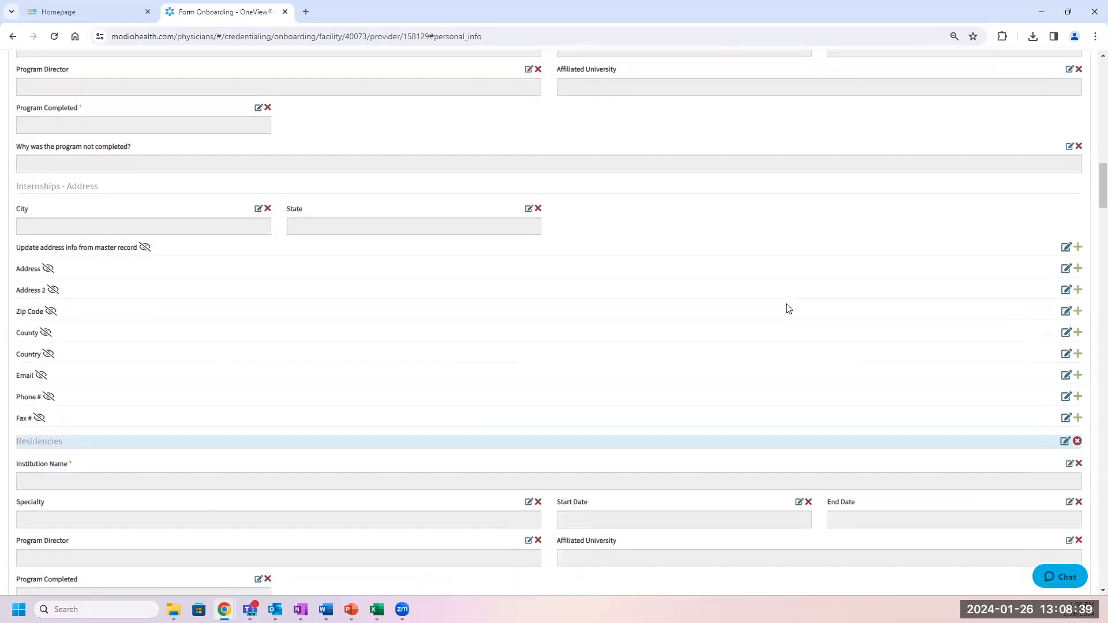
scroll(790, 316, "down", 20)
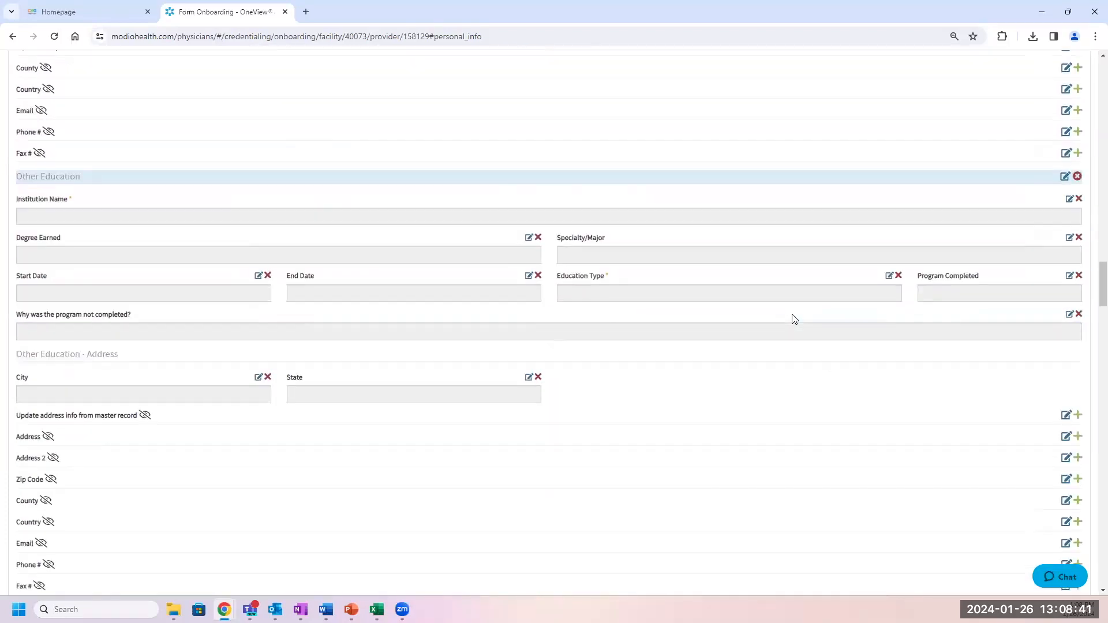
scroll(795, 324, "down", 1)
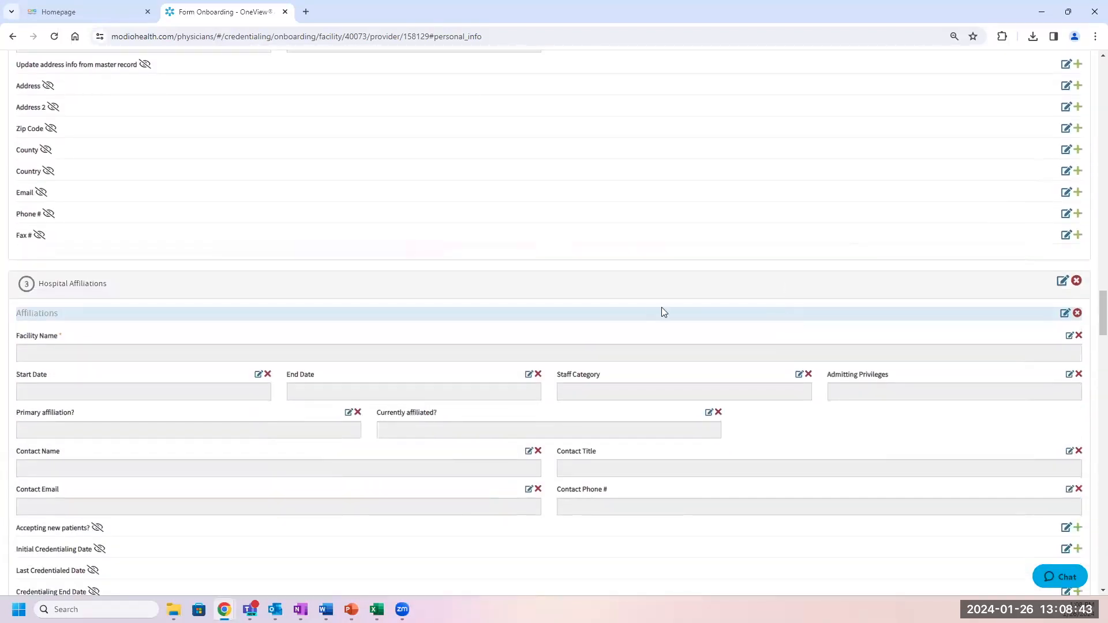
left_click(1076, 281)
left_click(683, 139)
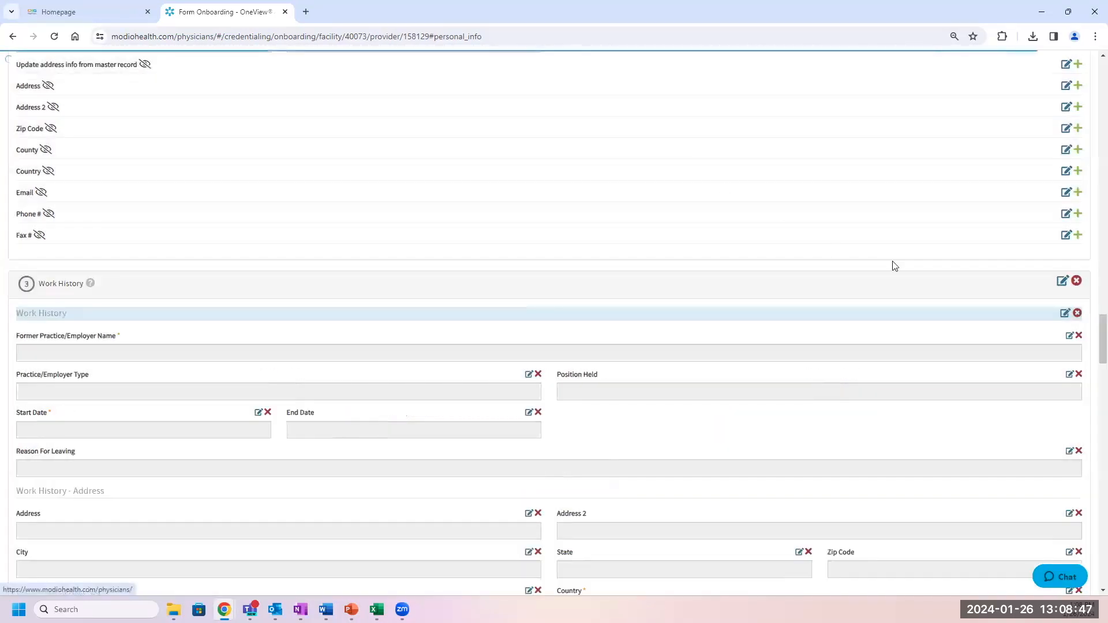
Check the end of the form for the disabled Hospital Affiliations section, and return to the provider's filled-in form with Personal Information collapsed
left_click_drag(1102, 343, 1093, 582)
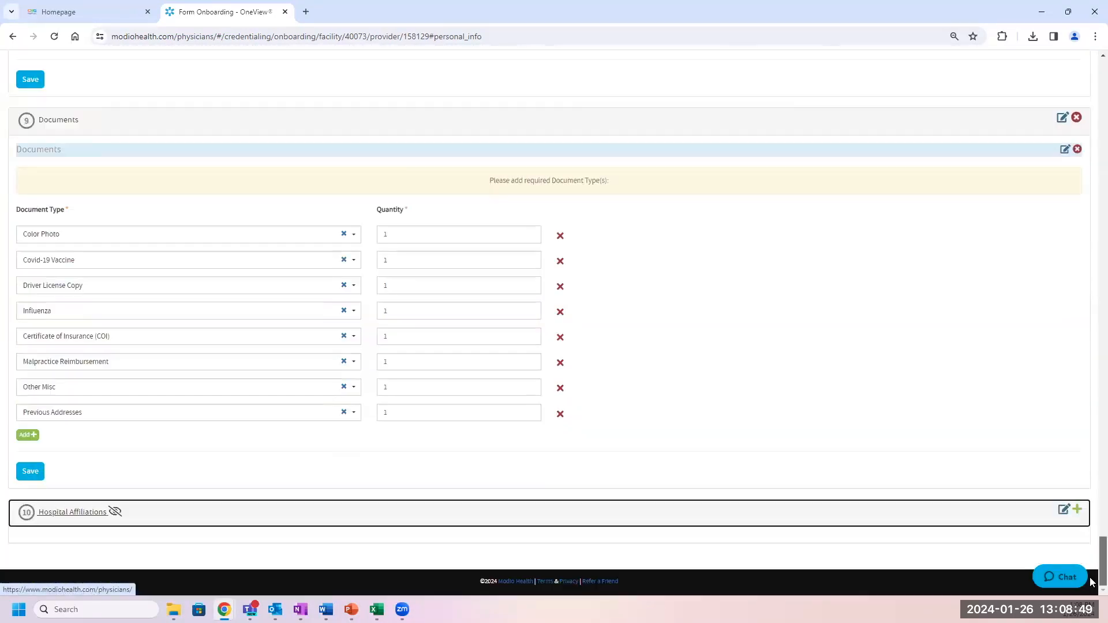
key("ctrl")
key("ctrl")
scroll(1093, 218, "up", 15)
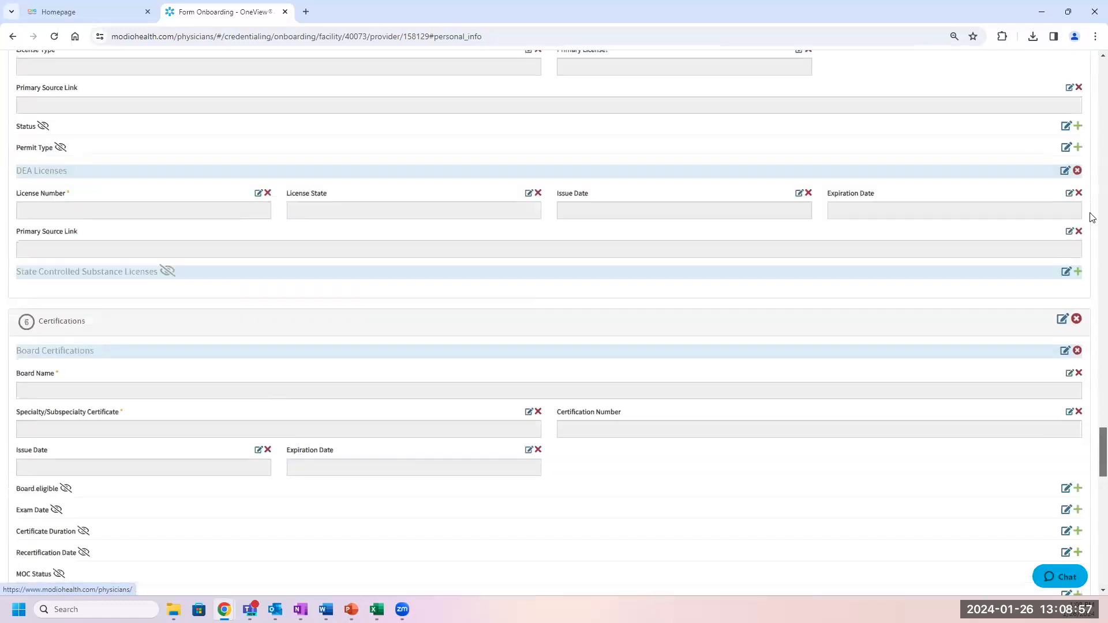
scroll(1093, 218, "up", 10)
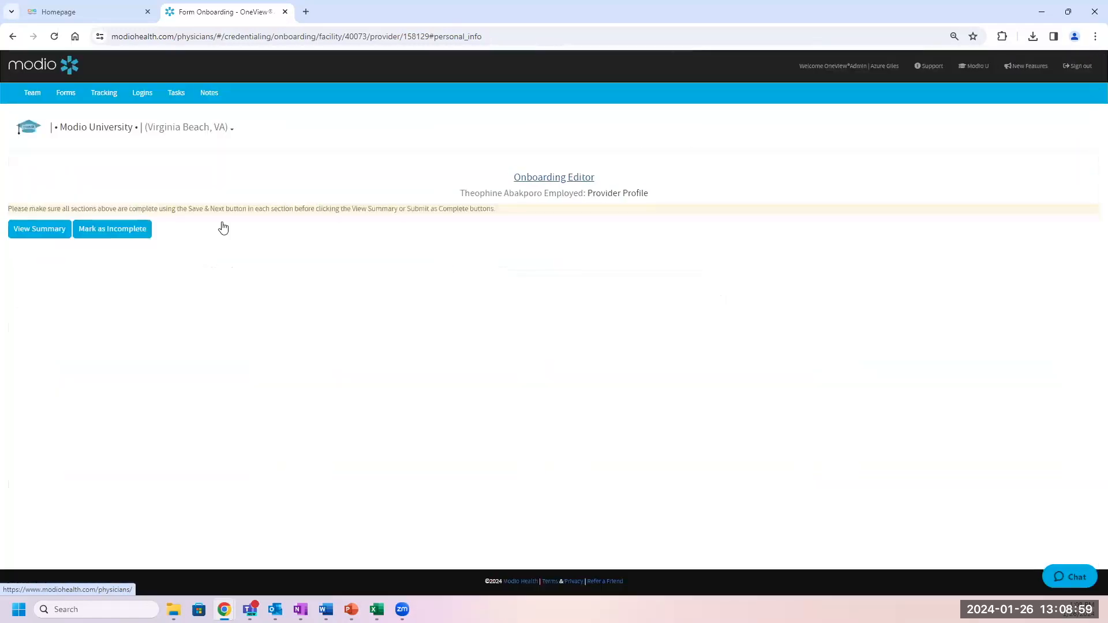
left_click(295, 224)
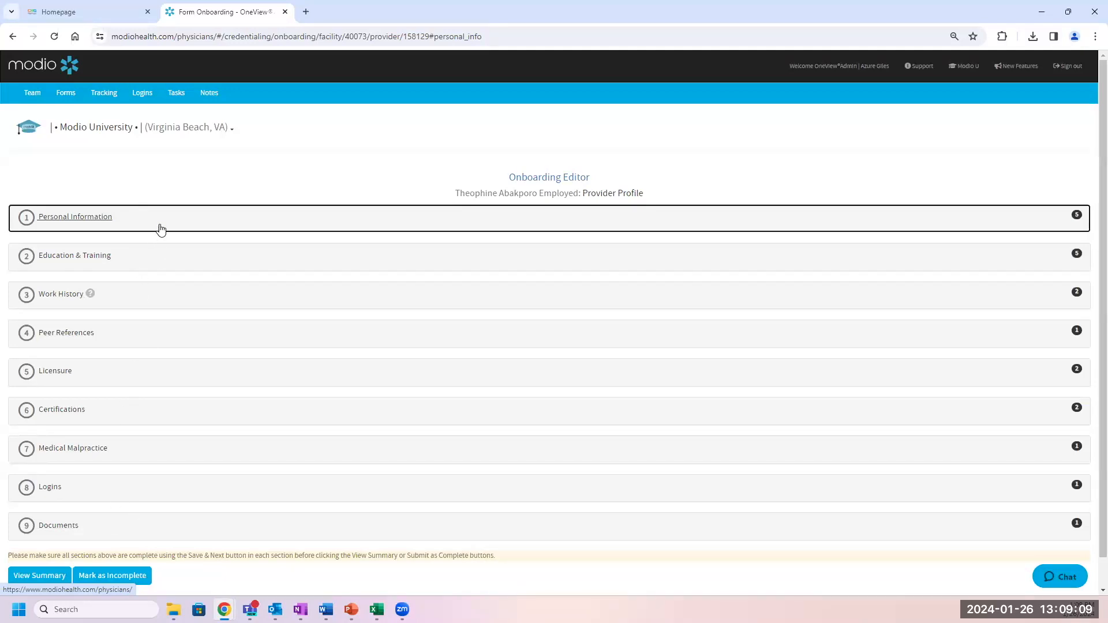
Open the General Dentistry provider's profile from the team list and view its Summary page
left_click(28, 93)
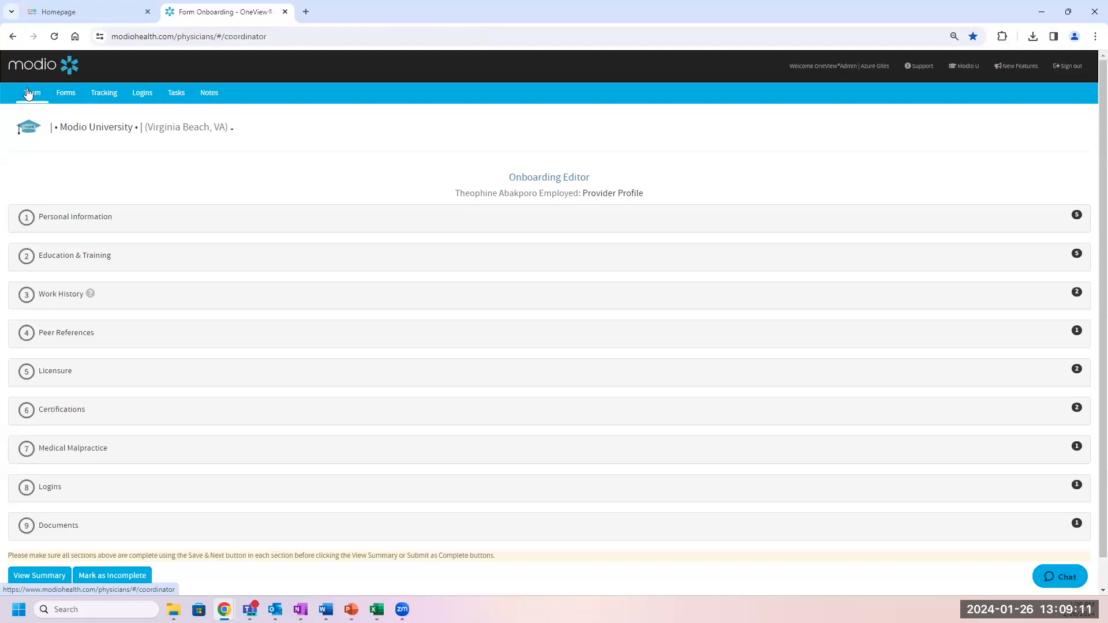
scroll(181, 420, "down", 3)
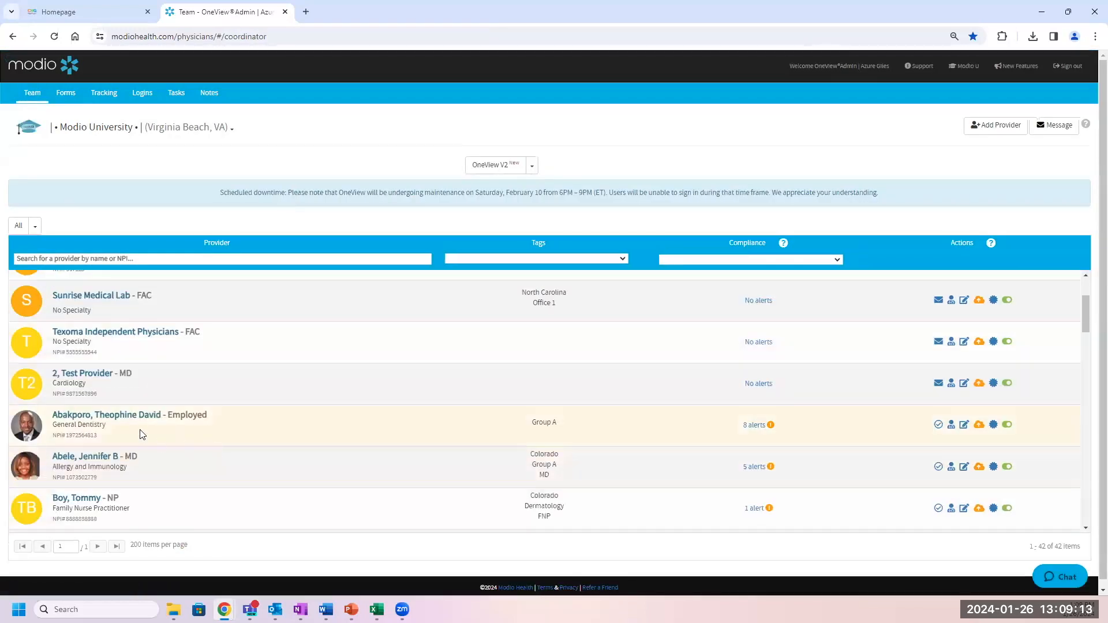
left_click(130, 424)
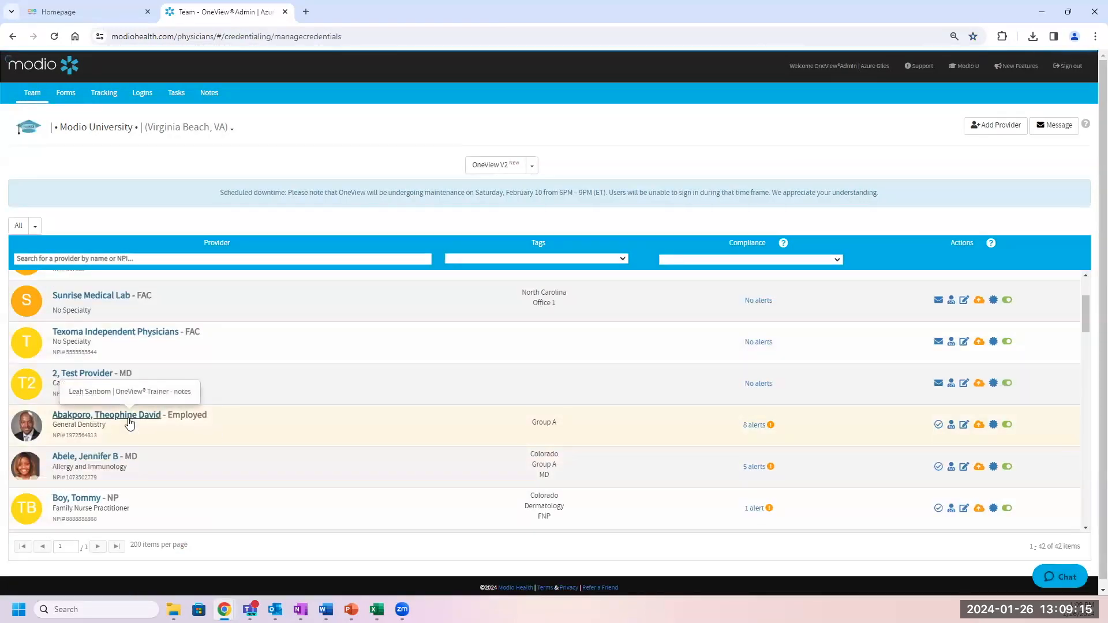
key("ctrl")
key("ctrl")
key("ctrl")
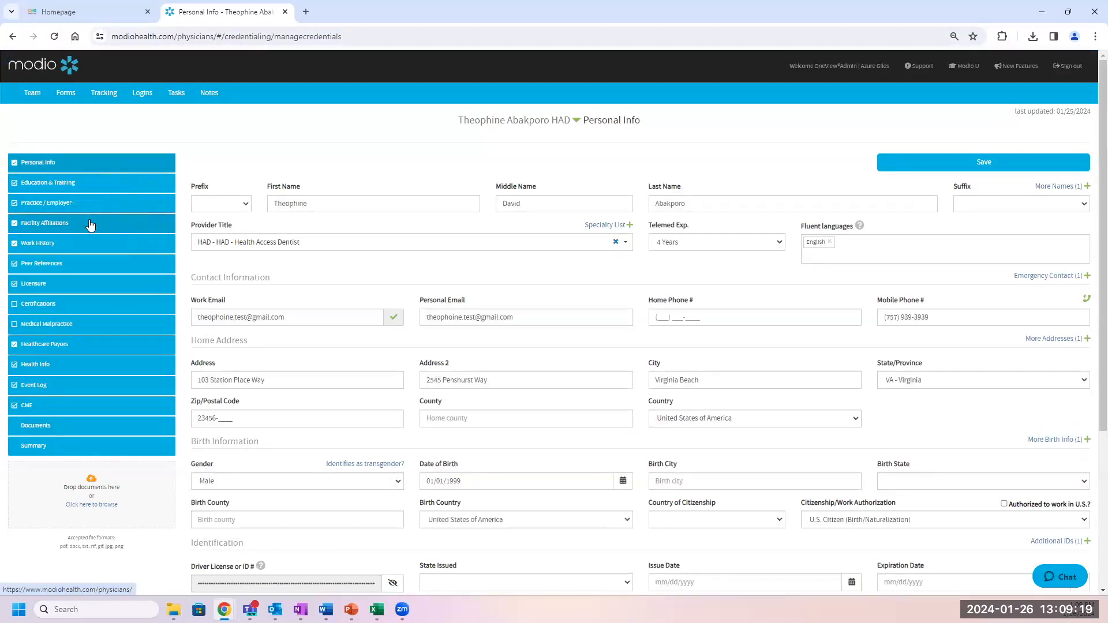
left_click(67, 448)
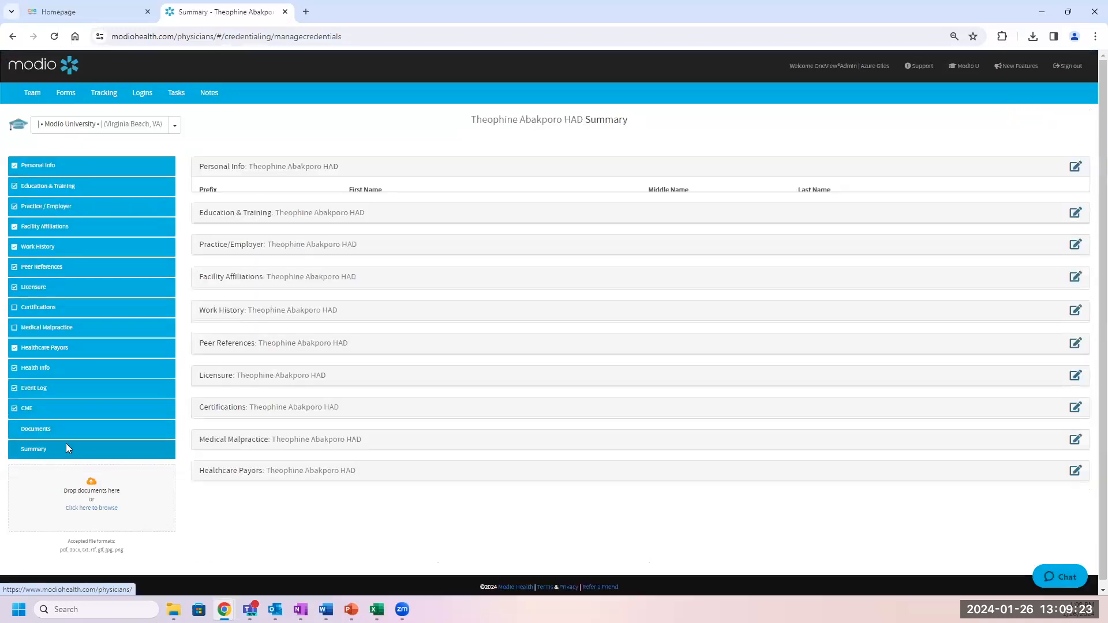
Return to the provider's onboarding form, switch to its customization view and re-enable the Hospital Affiliations section
left_click(1074, 169)
left_click(558, 183)
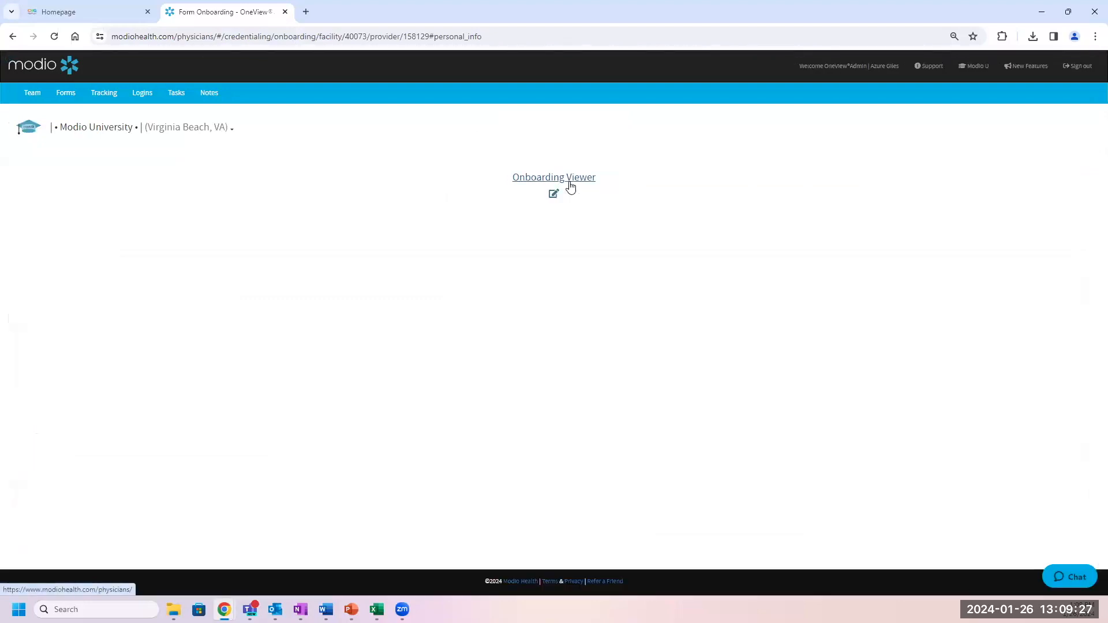
scroll(1093, 107, "down", 20)
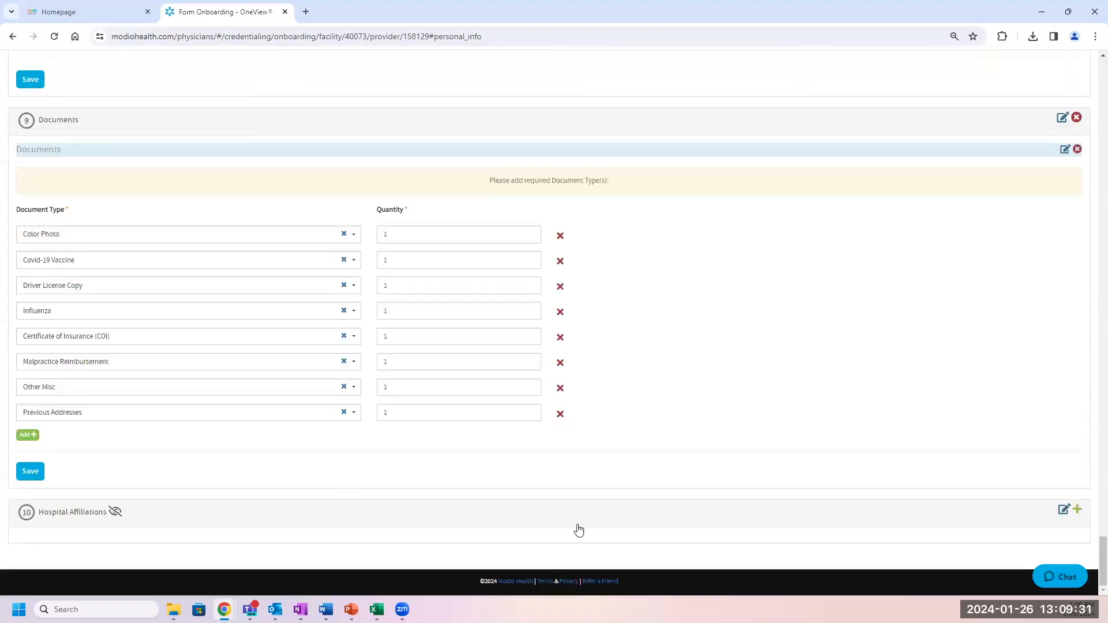
left_click(1078, 514)
left_click(685, 132)
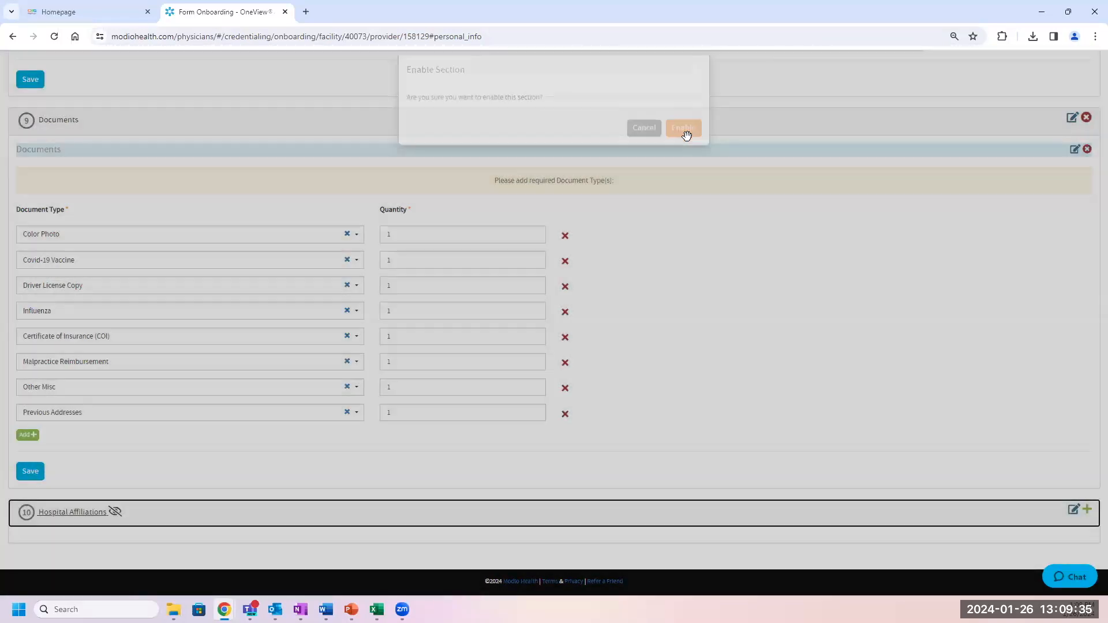
Collapse the Personal Information, Education & Training, Hospital Affiliations and Work History sections of the onboarding form
scroll(1093, 481, "up", 4)
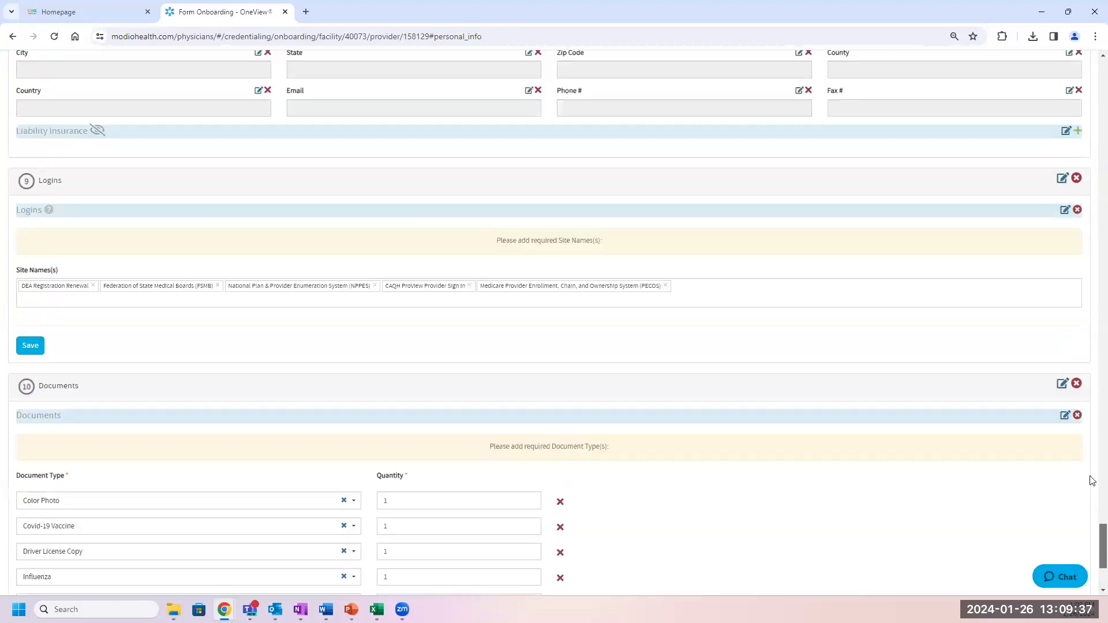
scroll(1093, 481, "up", 20)
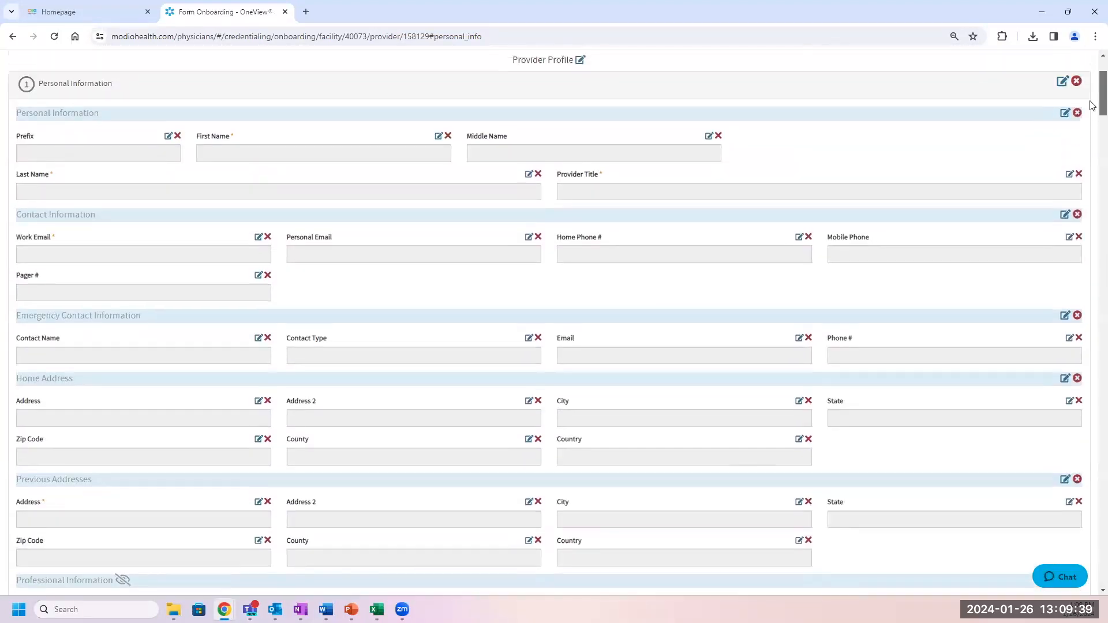
scroll(1093, 105, "up", 1)
left_click(941, 134)
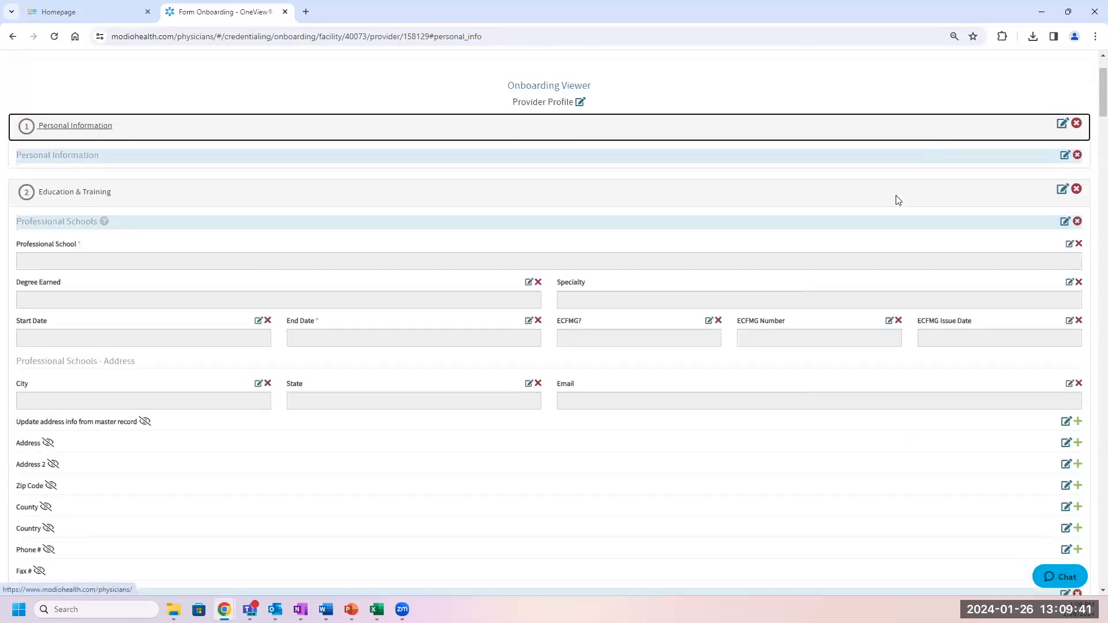
scroll(913, 375, "down", 2)
scroll(921, 304, "up", 1)
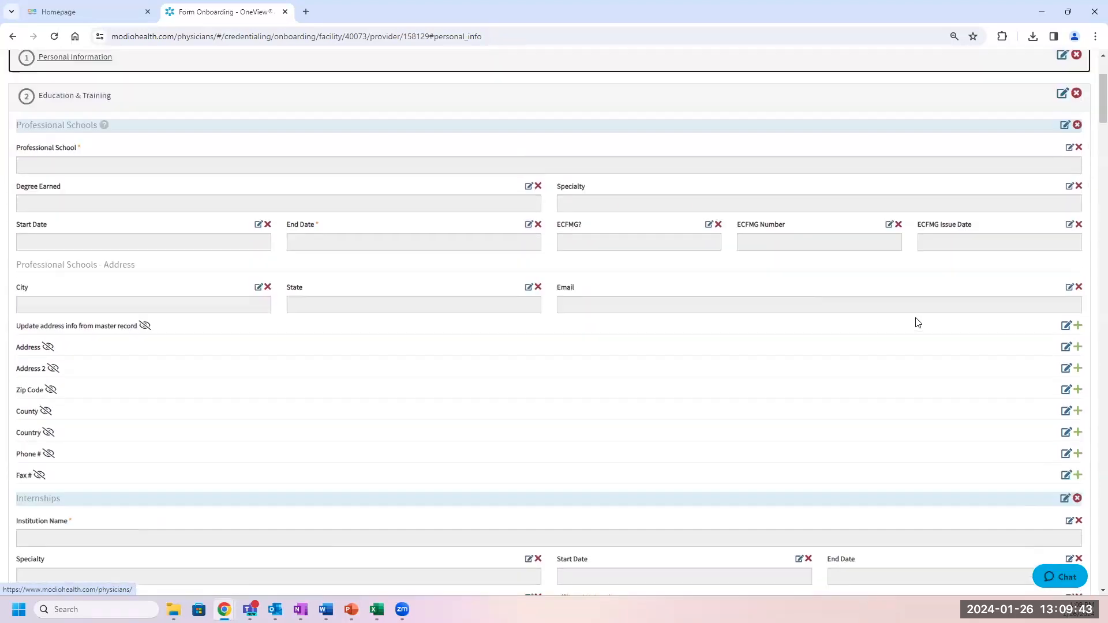
scroll(924, 173, "up", 1)
left_click(930, 165)
left_click(912, 199)
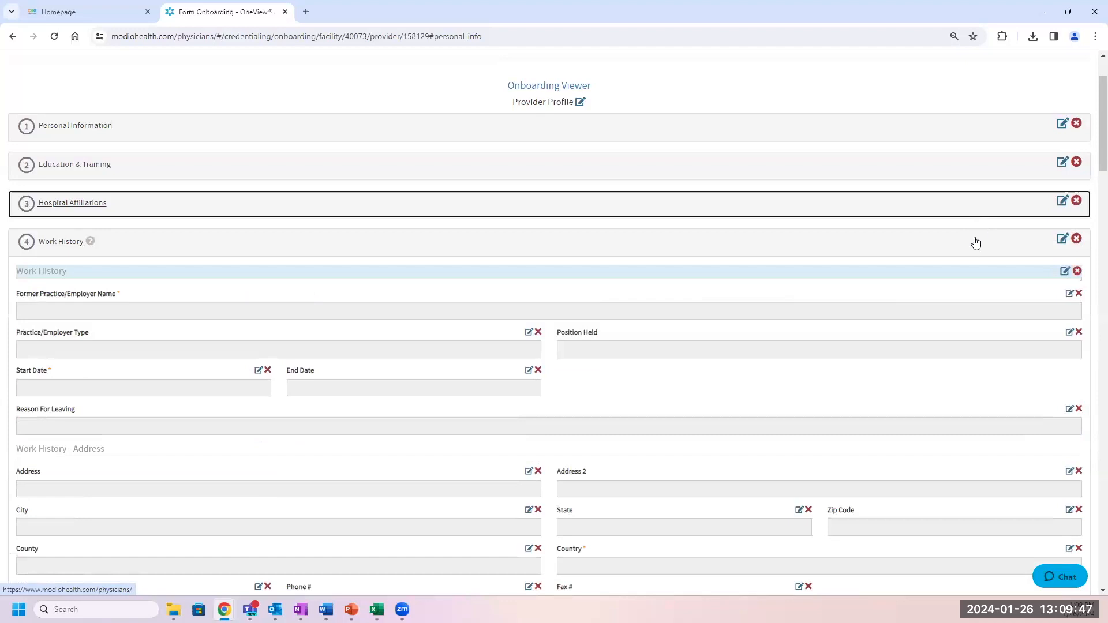
left_click(976, 244)
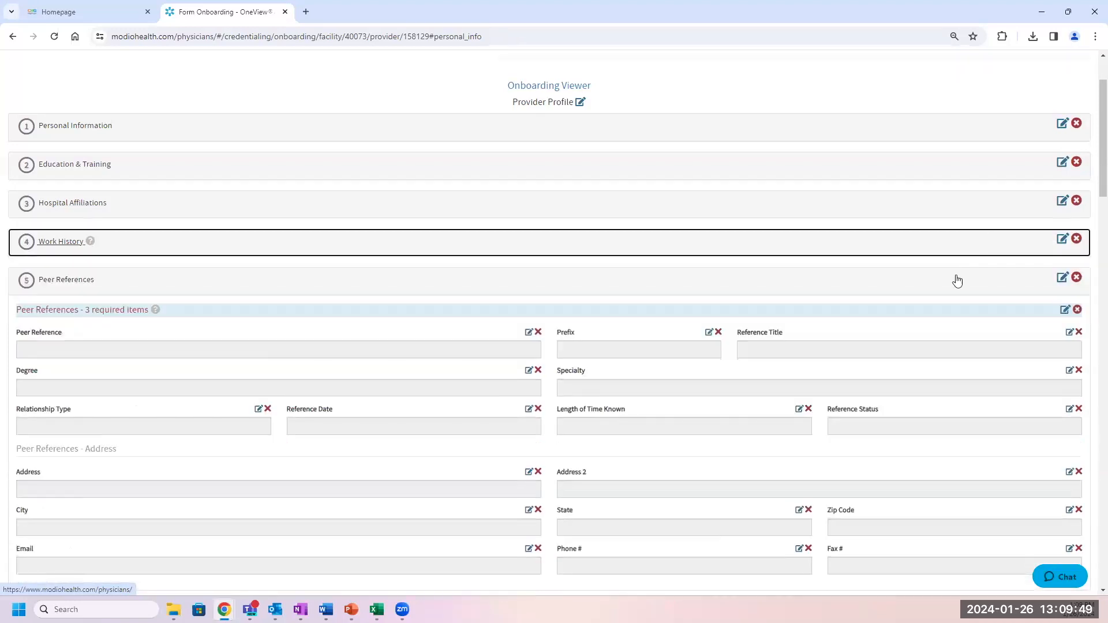
Examine the Peer References group's Required Count of Items and the Work History section's Description, cancelling both edits
left_click(1066, 312)
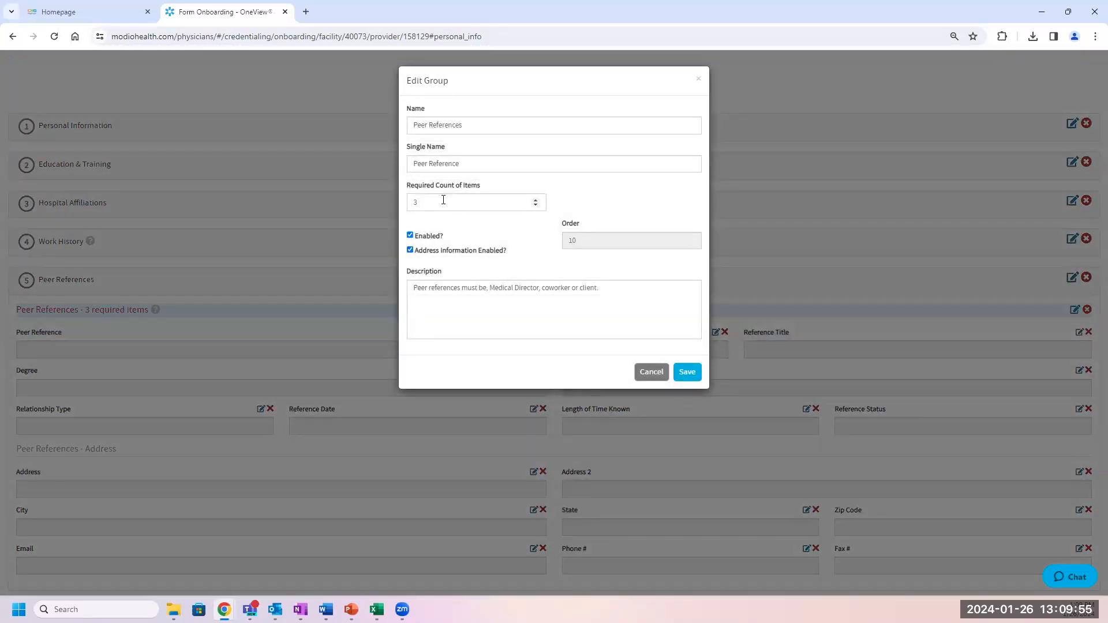
left_click(698, 79)
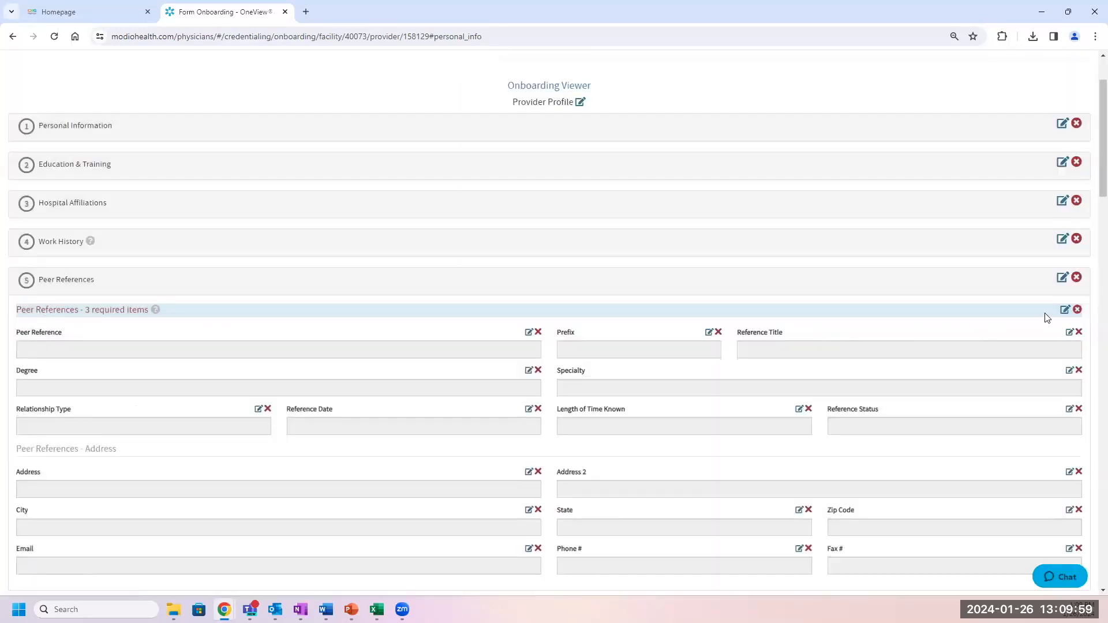
left_click(1068, 313)
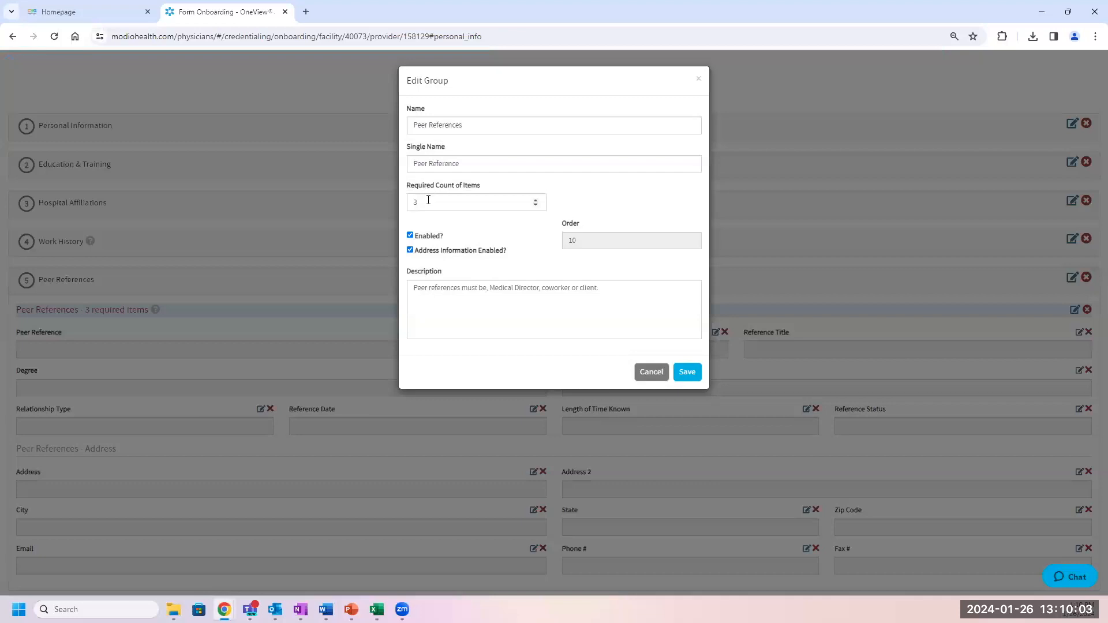
left_click(428, 200)
left_click(652, 370)
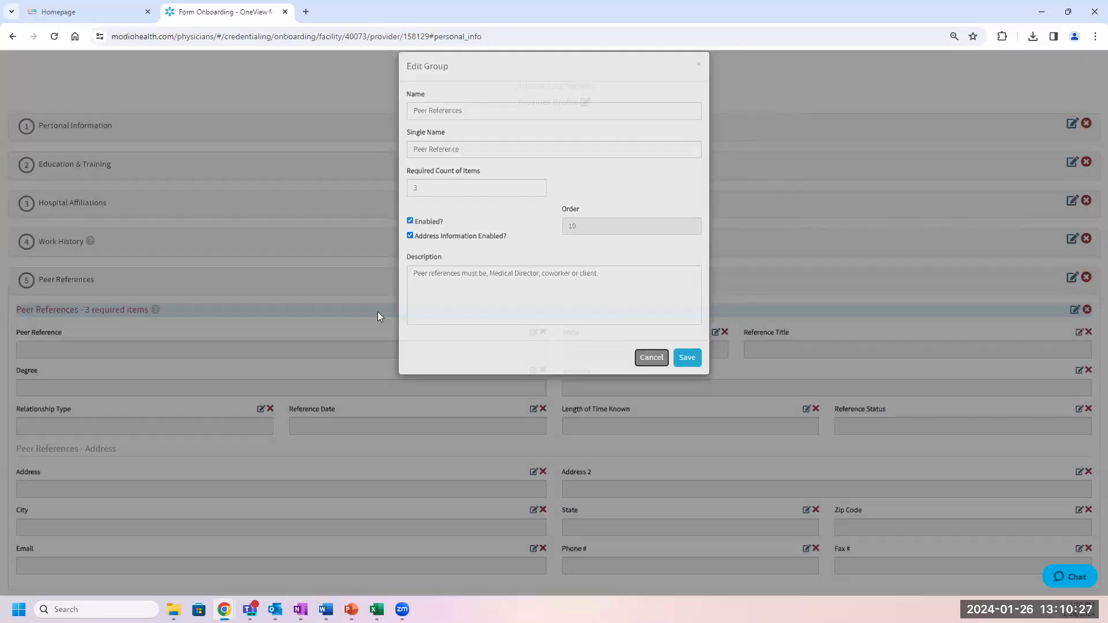
left_click(1064, 243)
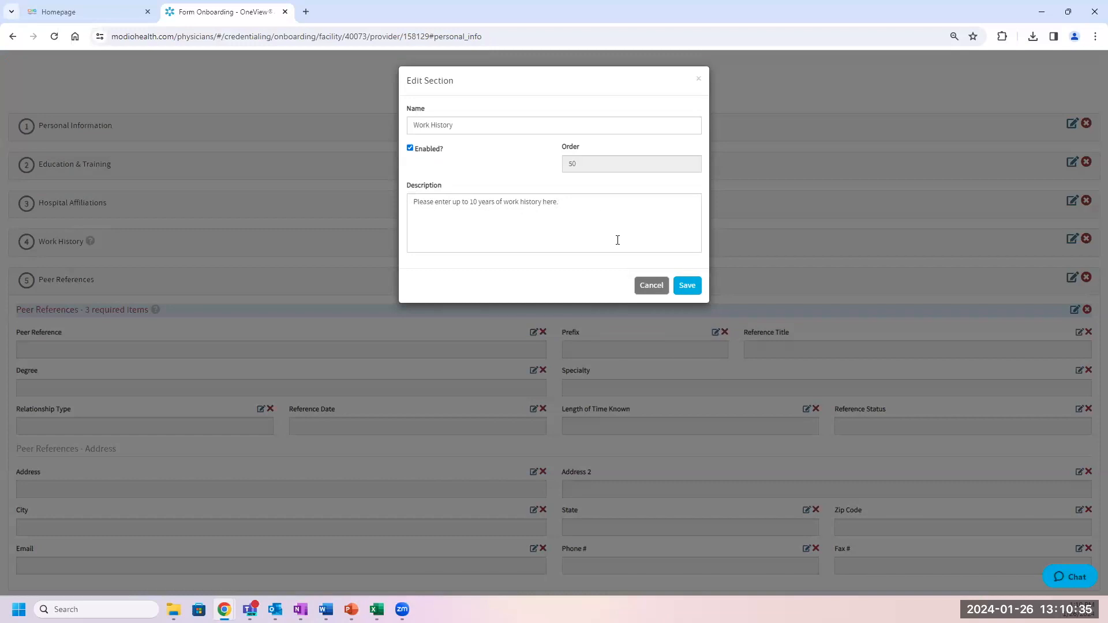
left_click(656, 285)
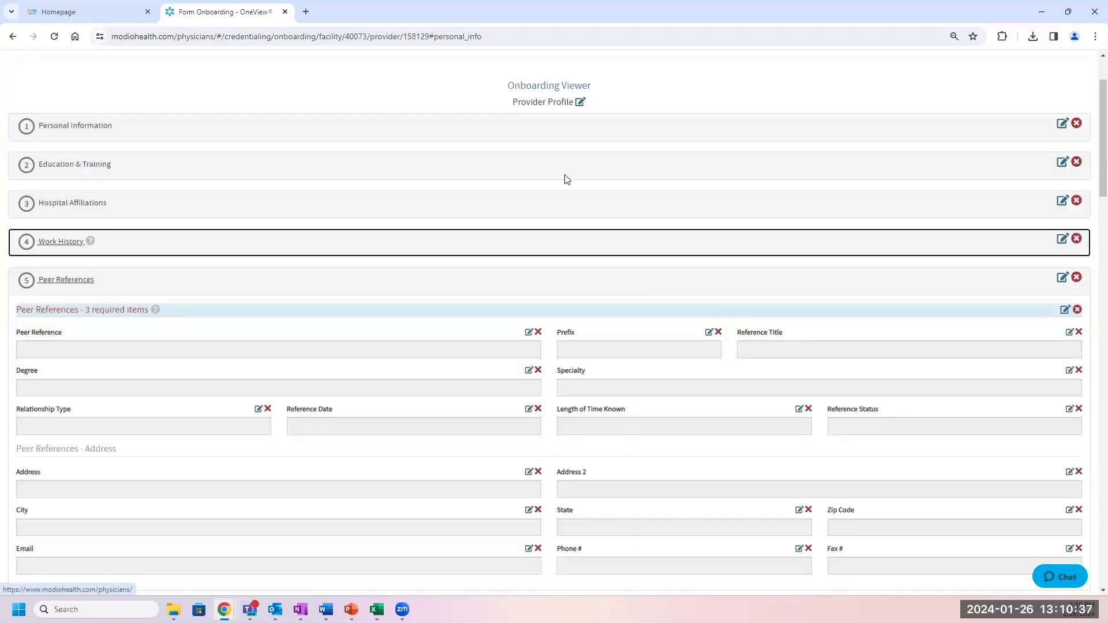
In the provider's filled-in form, view the Work History help text and expand the Peer References section
left_click(581, 94)
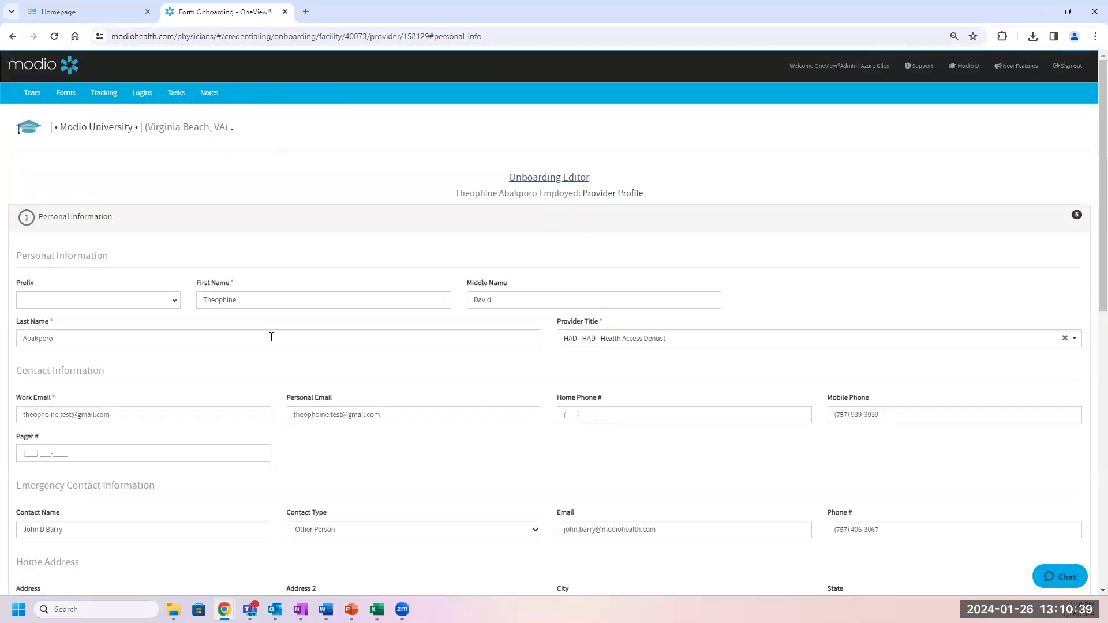
scroll(274, 342, "down", 1)
scroll(272, 343, "down", 7)
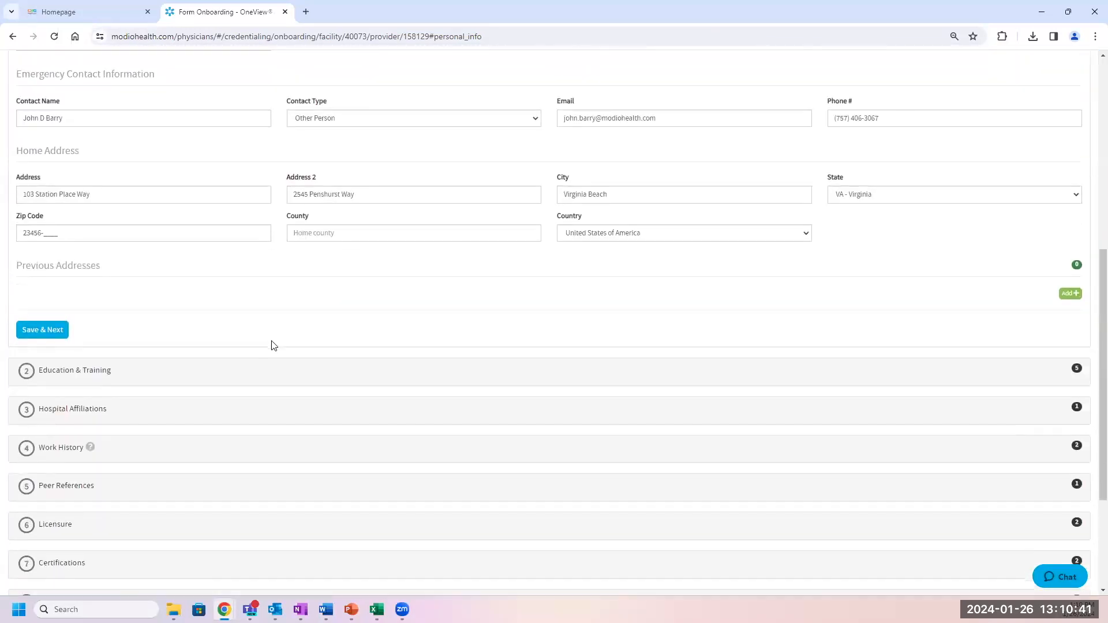
mouse_move(93, 401)
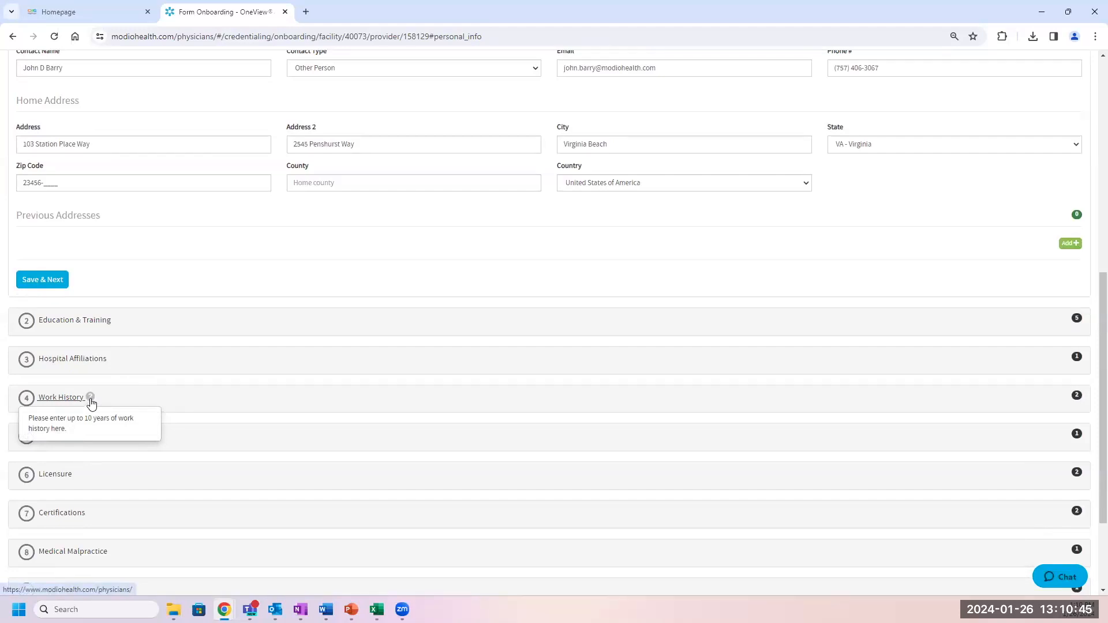
left_click(196, 441)
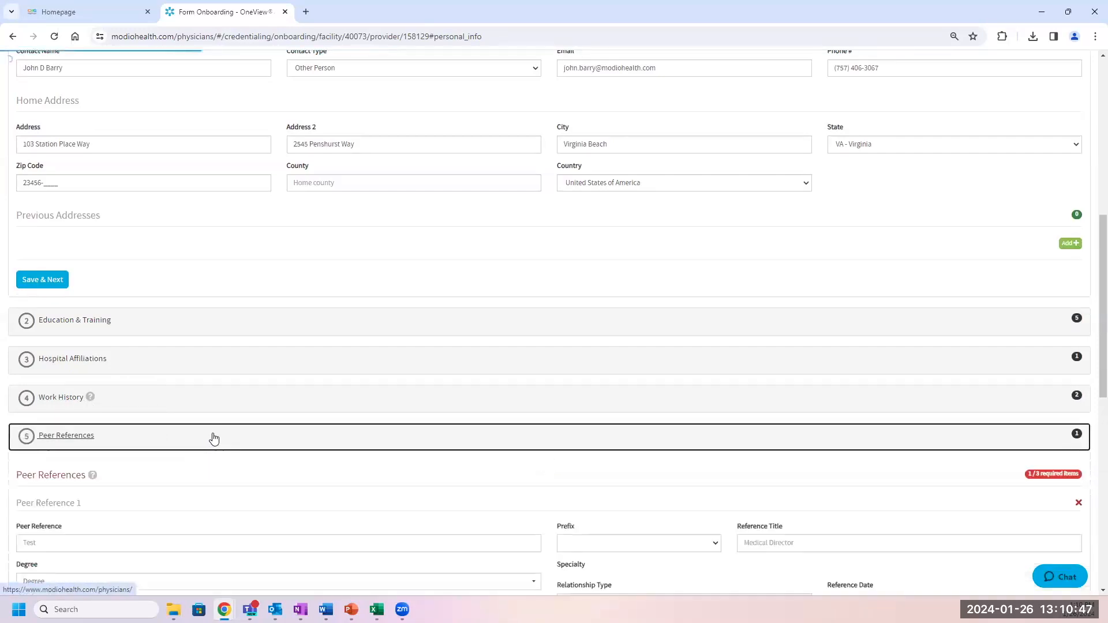
View the Peer References help text in the provider's form and return to the form's customization view
mouse_move(93, 359)
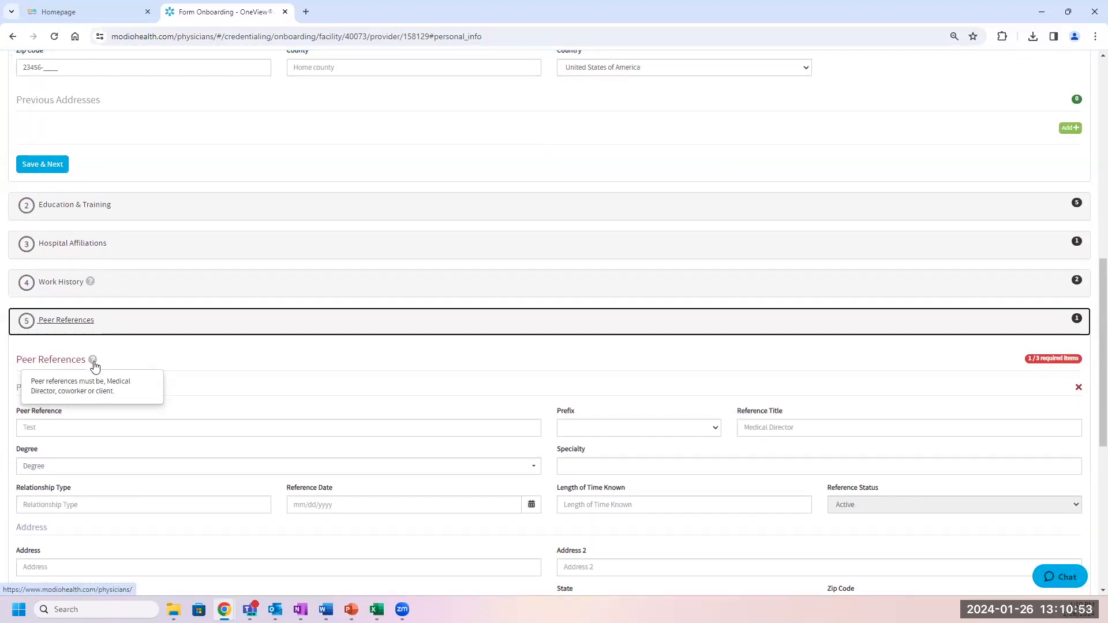
scroll(542, 311, "up", 10)
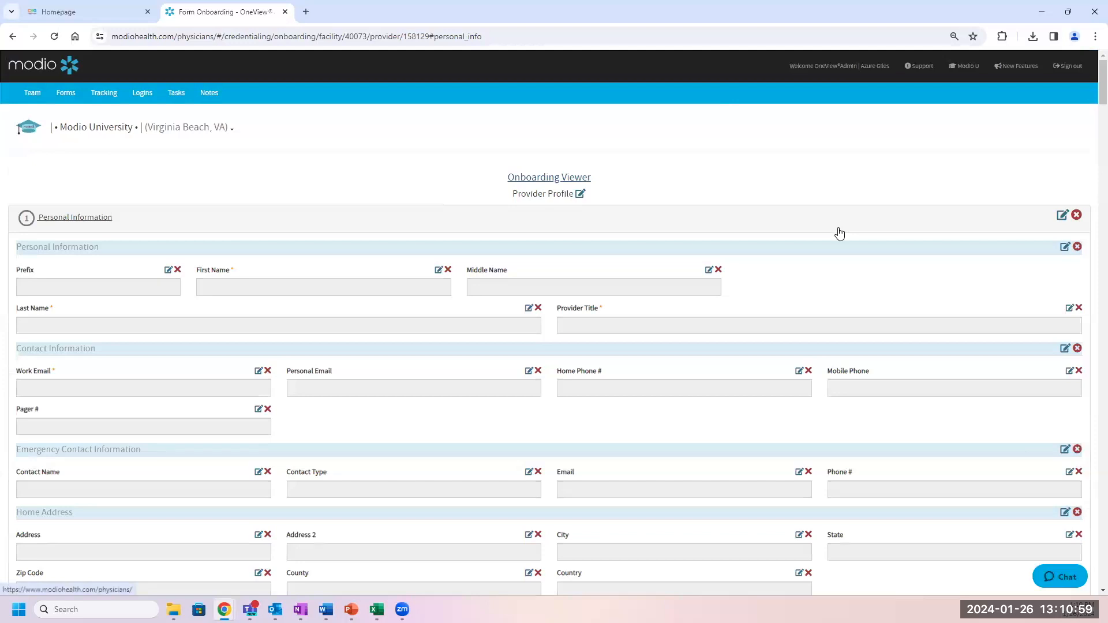
Collapse the Personal Information section and disable the Logins section of the onboarding form
left_click(839, 230)
scroll(847, 241, "down", 12)
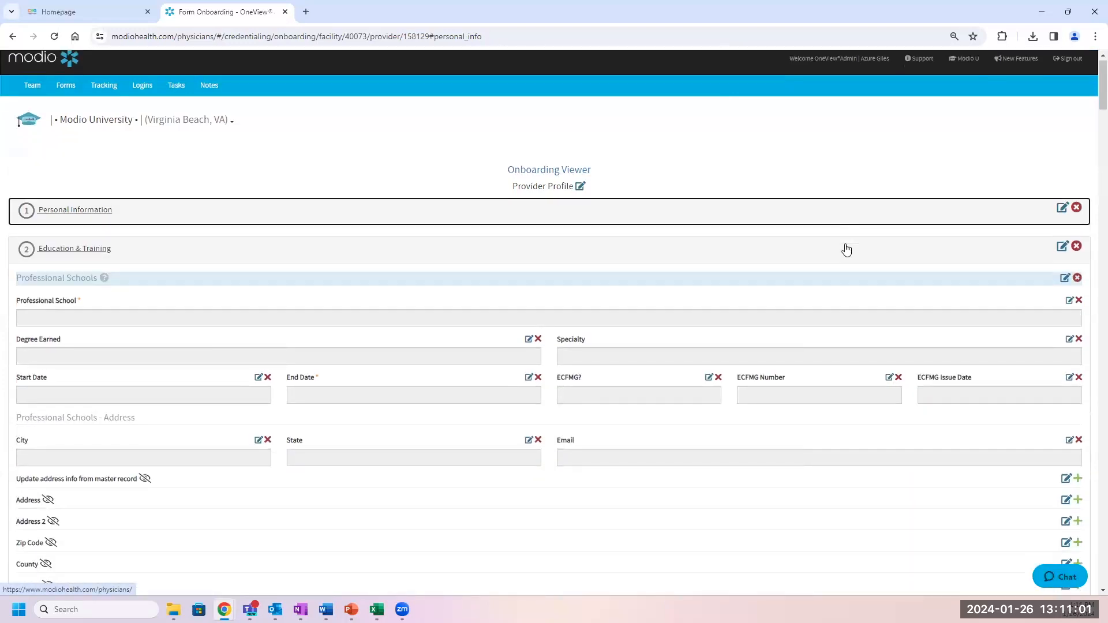
scroll(836, 416, "down", 15)
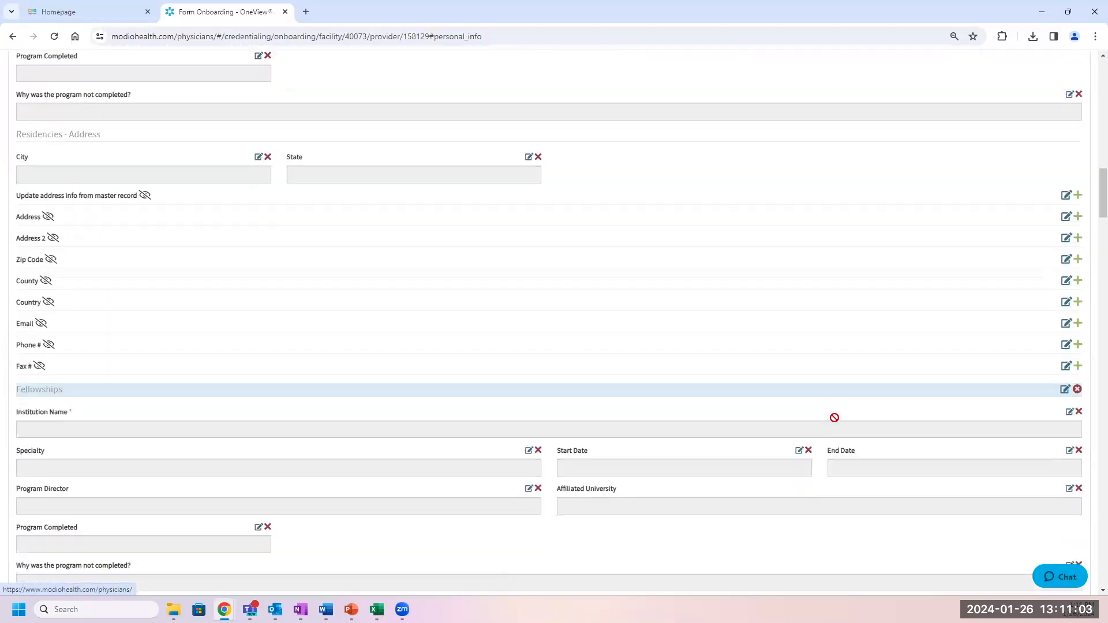
scroll(834, 427, "down", 15)
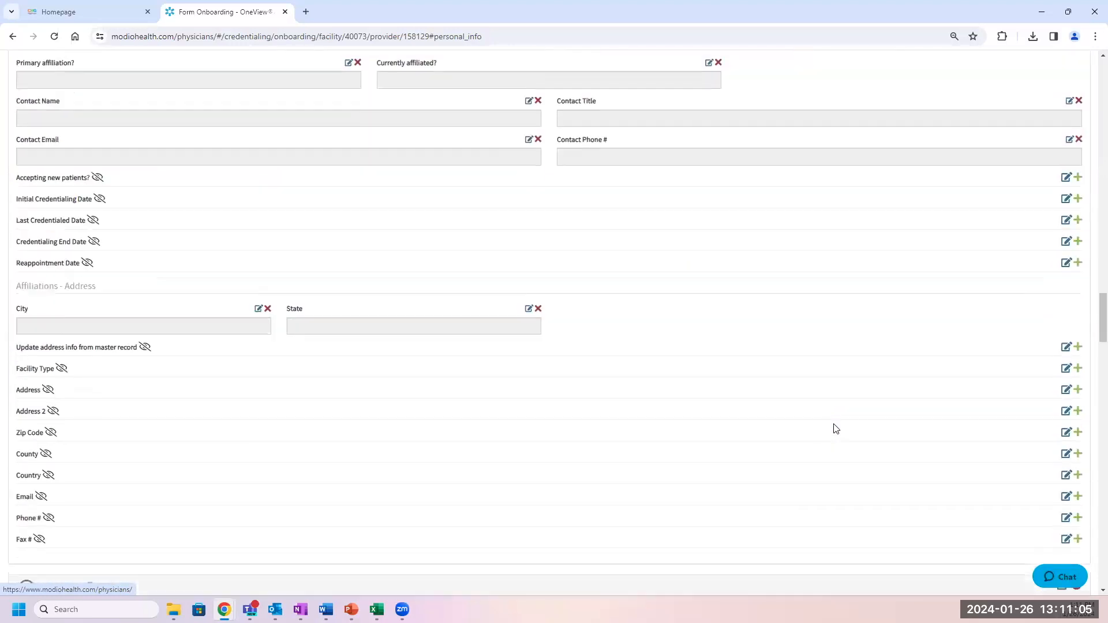
scroll(834, 428, "down", 15)
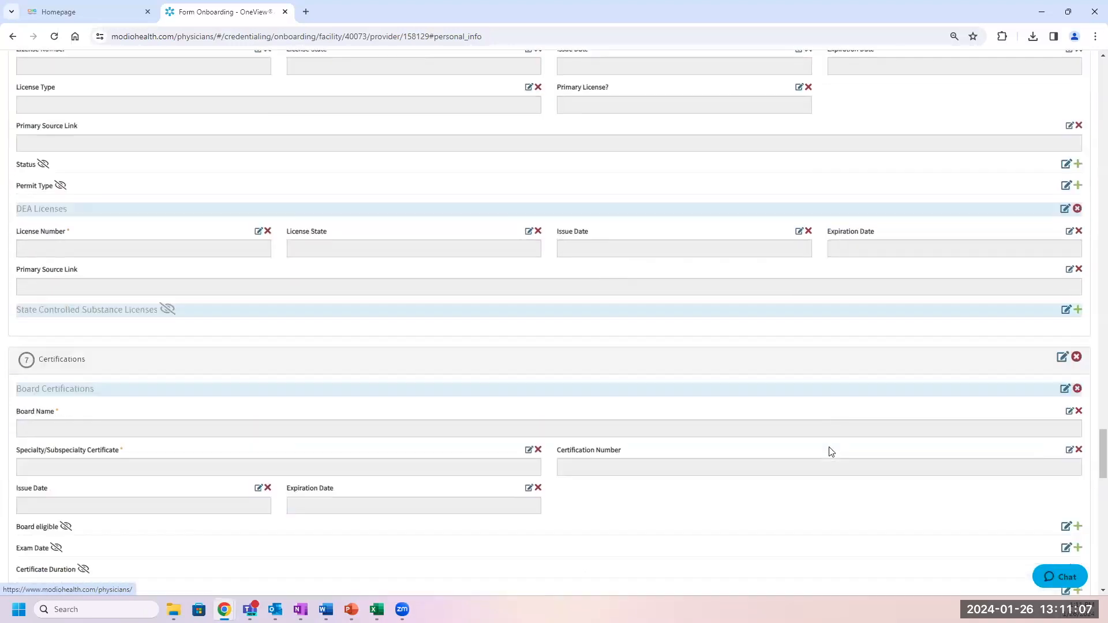
scroll(830, 454, "down", 3)
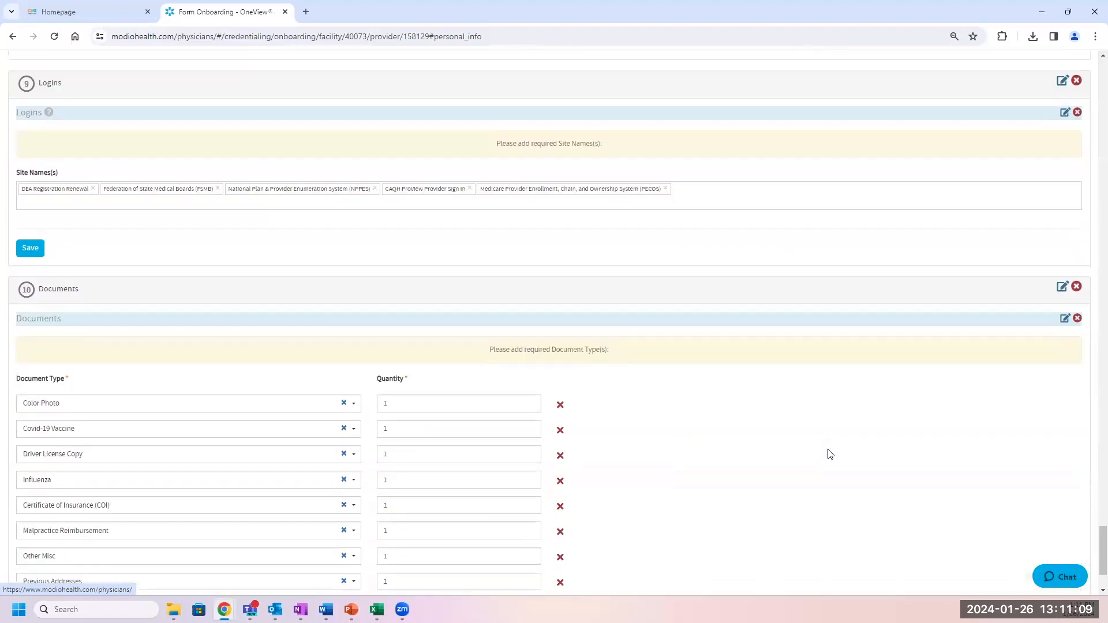
scroll(829, 453, "up", 3)
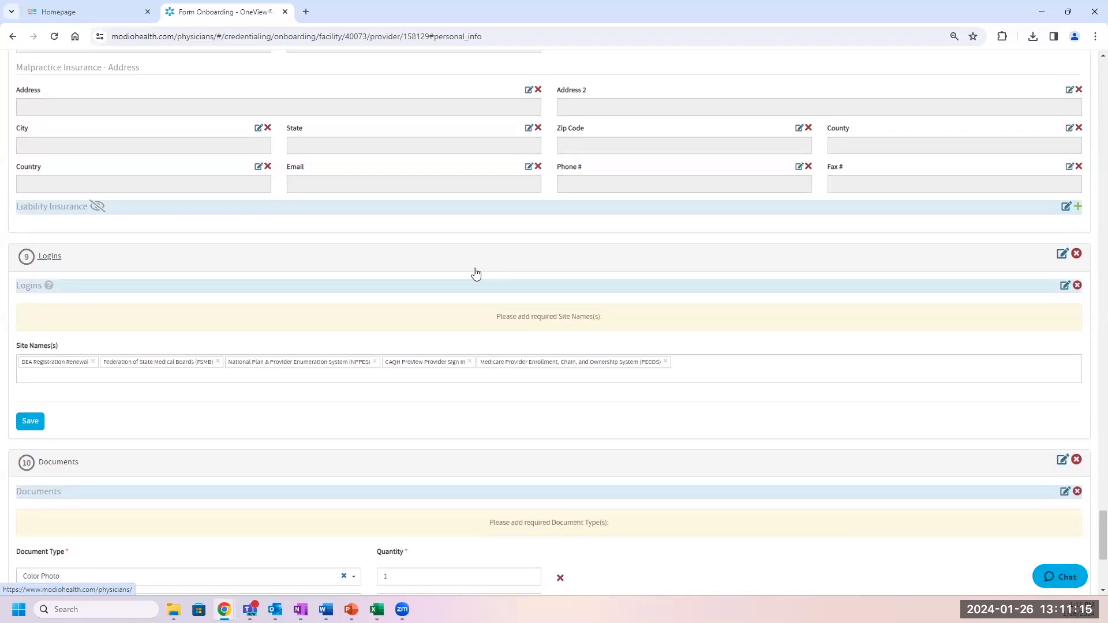
left_click(1077, 255)
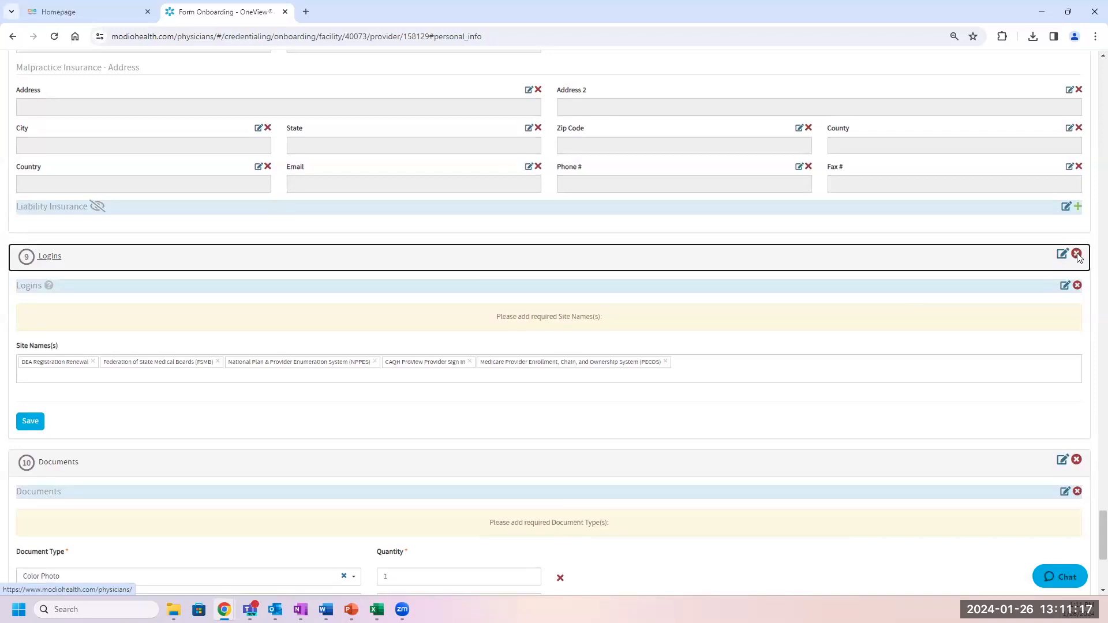
left_click(683, 139)
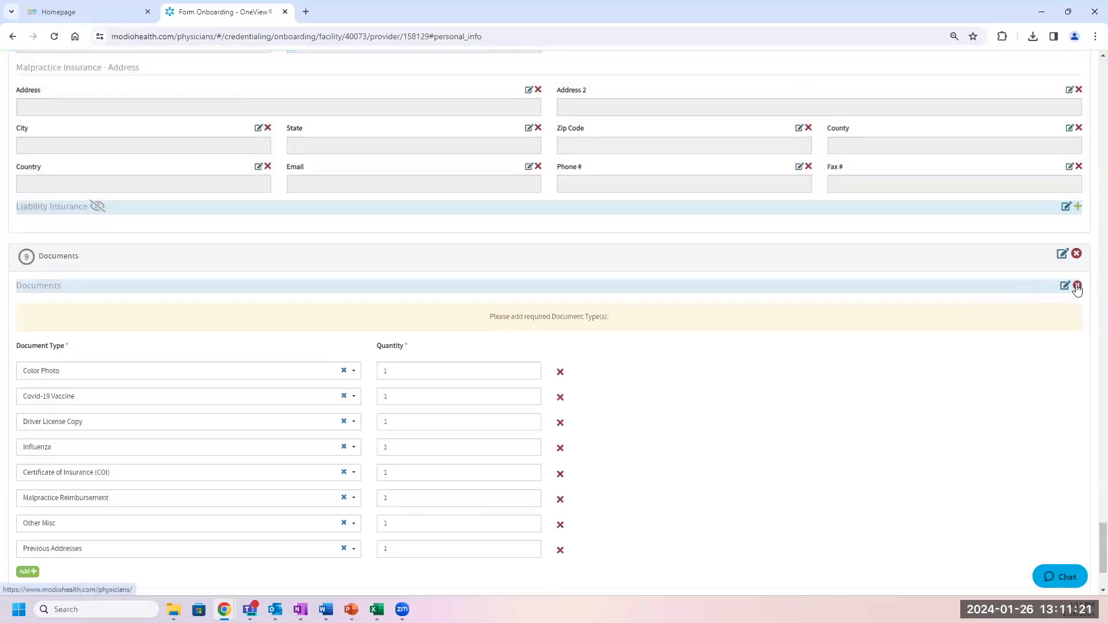
Disable the Documents group inside the Documents section and enable it again
left_click(1077, 287)
left_click(683, 139)
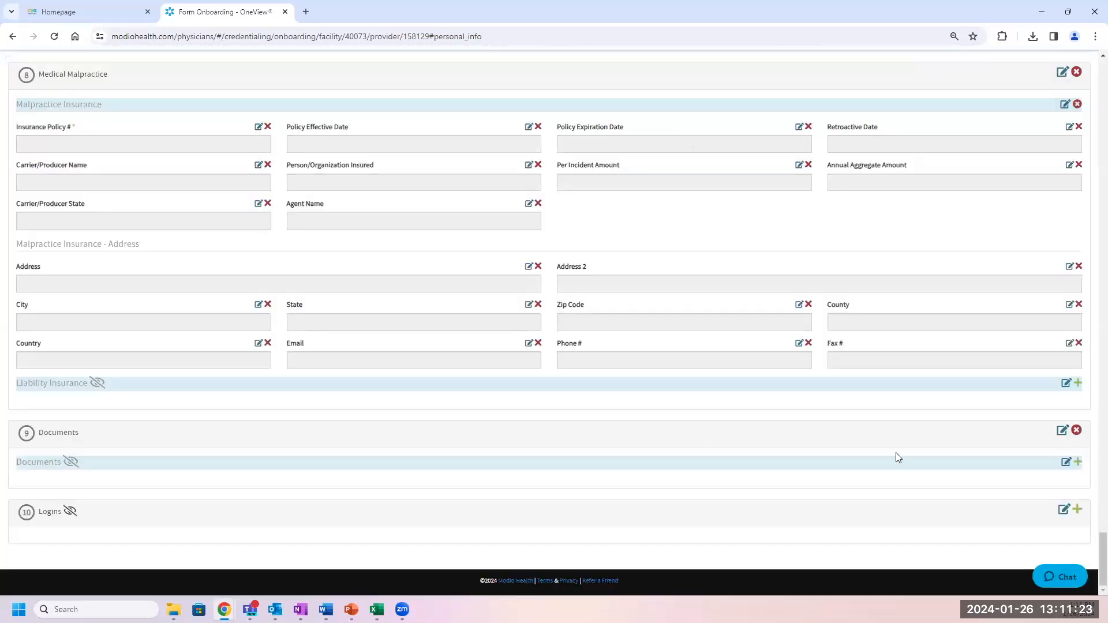
left_click(1078, 463)
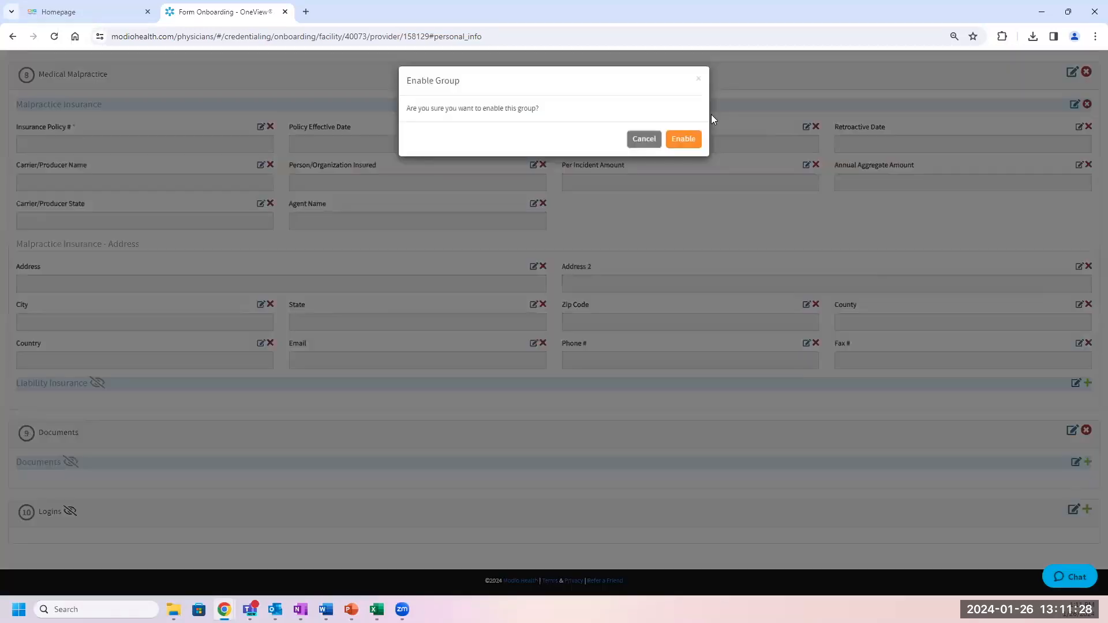
left_click(681, 140)
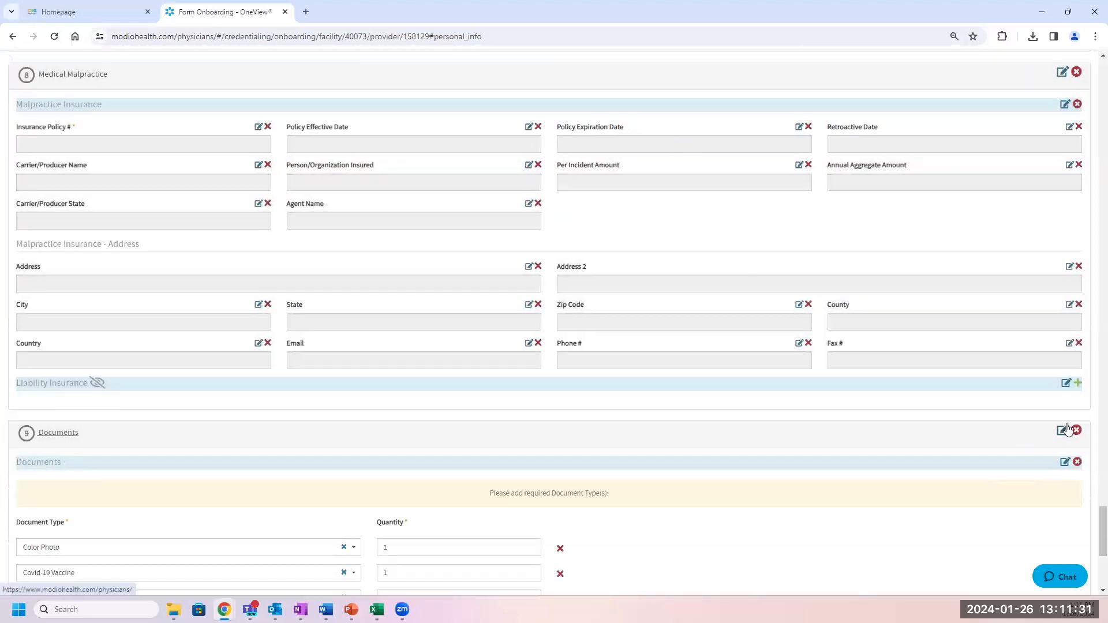
Disable both the Documents group and the whole Documents section
left_click(1077, 461)
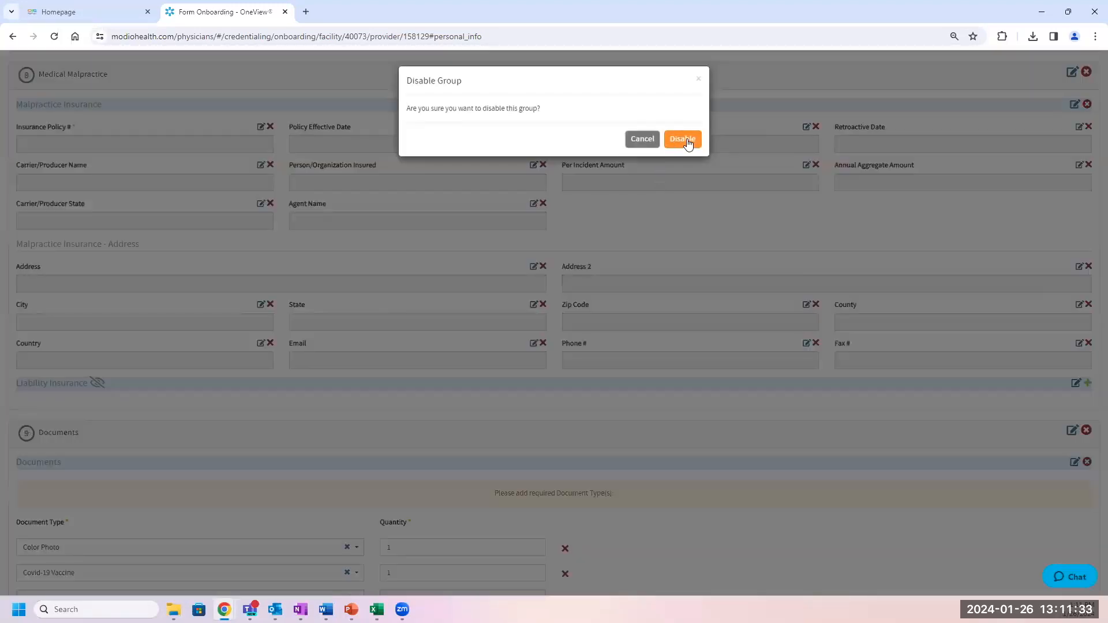
left_click(681, 139)
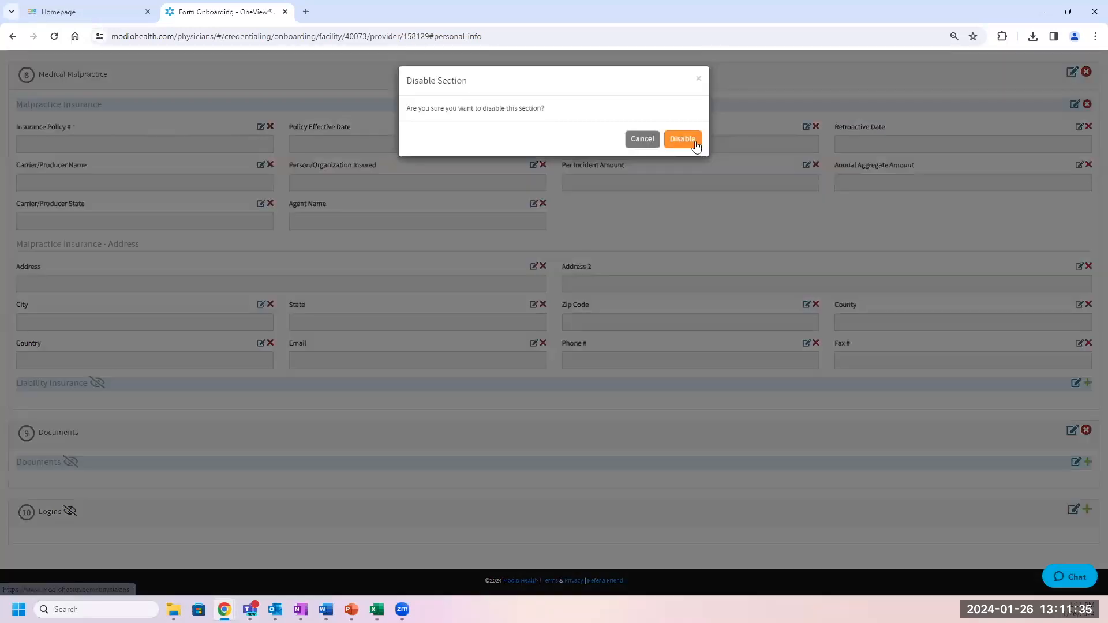
left_click(683, 139)
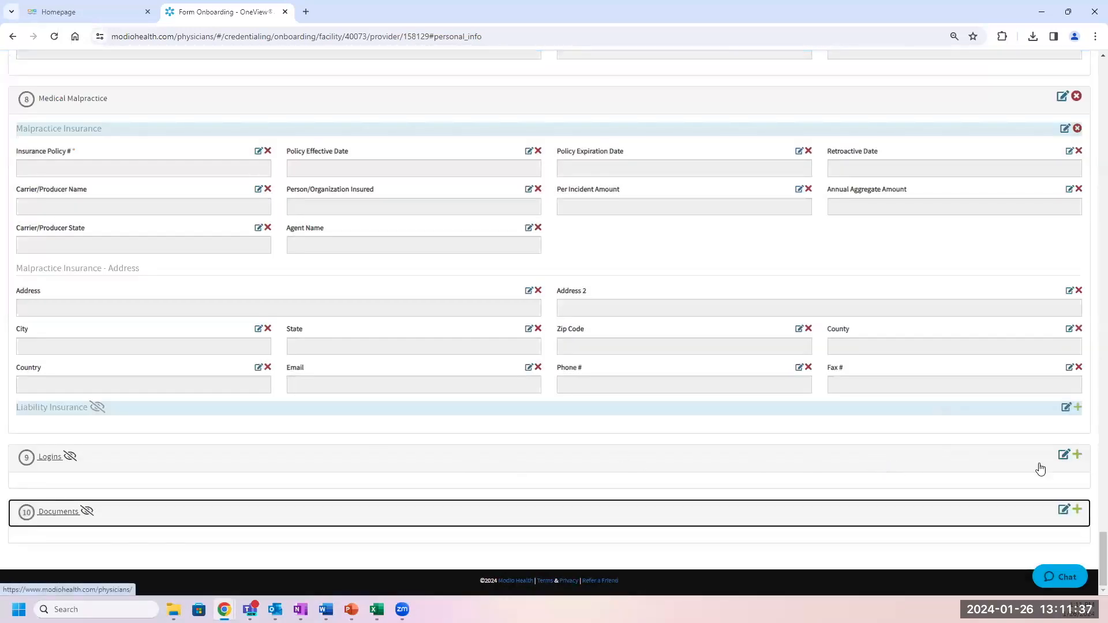
Re-enable the Logins section, and disable and re-enable the Logins group inside it
left_click(1077, 456)
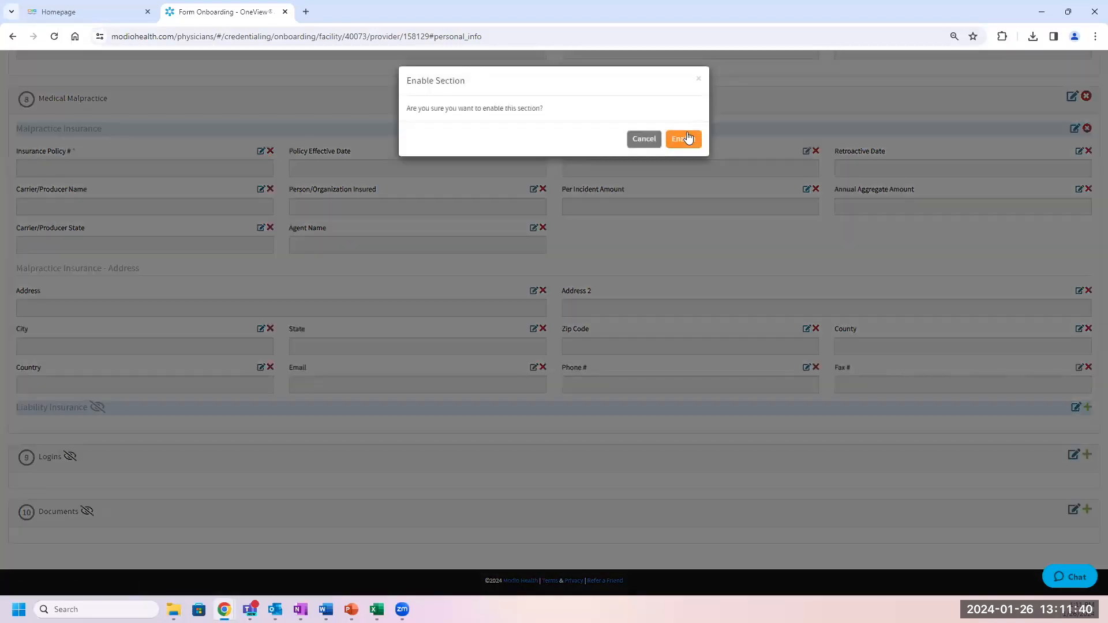
left_click(682, 139)
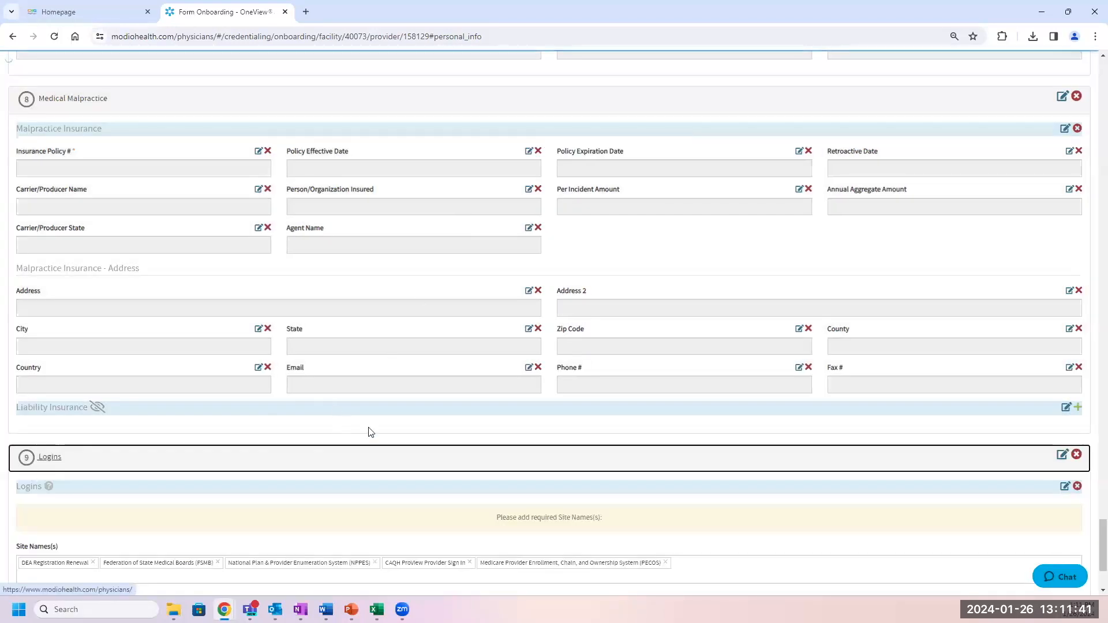
left_click(1078, 488)
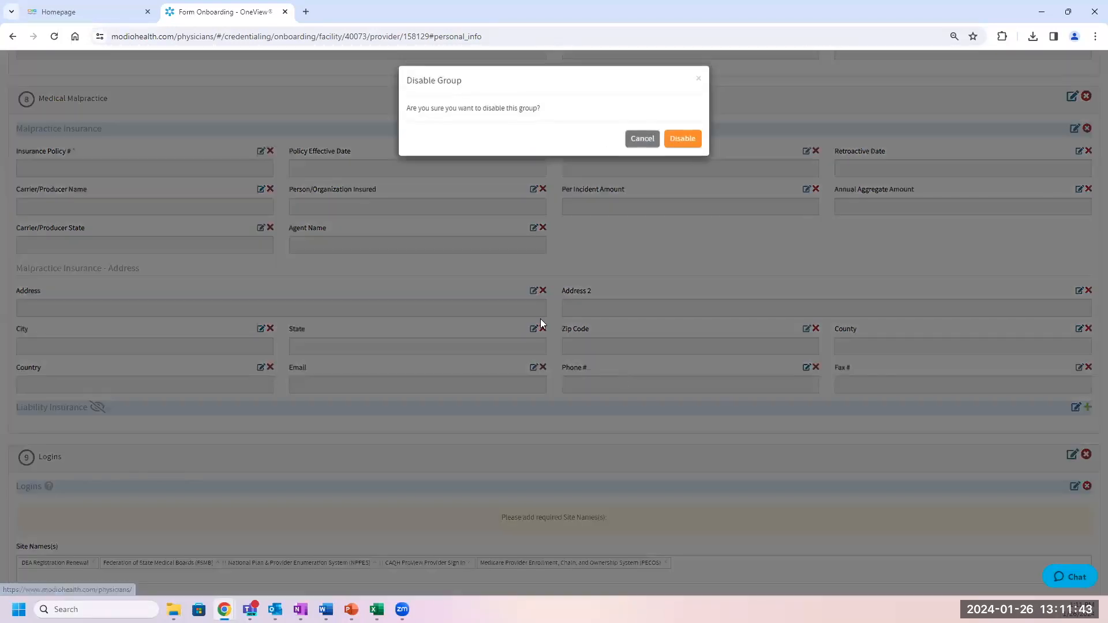
left_click(687, 141)
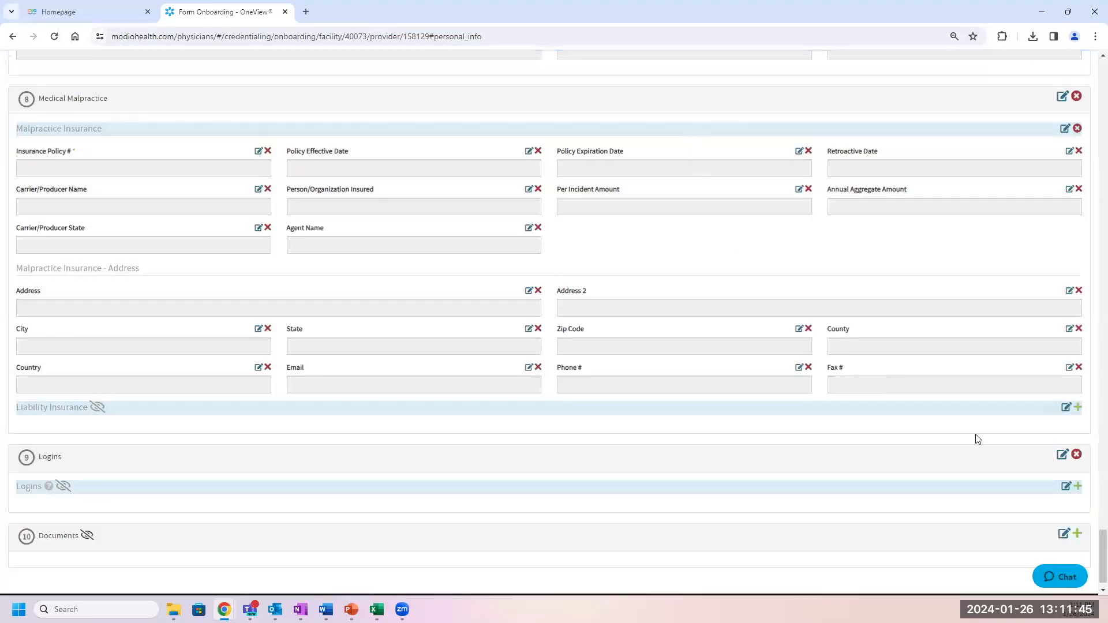
left_click(1078, 487)
left_click(683, 132)
Look at the available Site Names choices in the Logins group and close the list without a selection
scroll(314, 480, "down", 3)
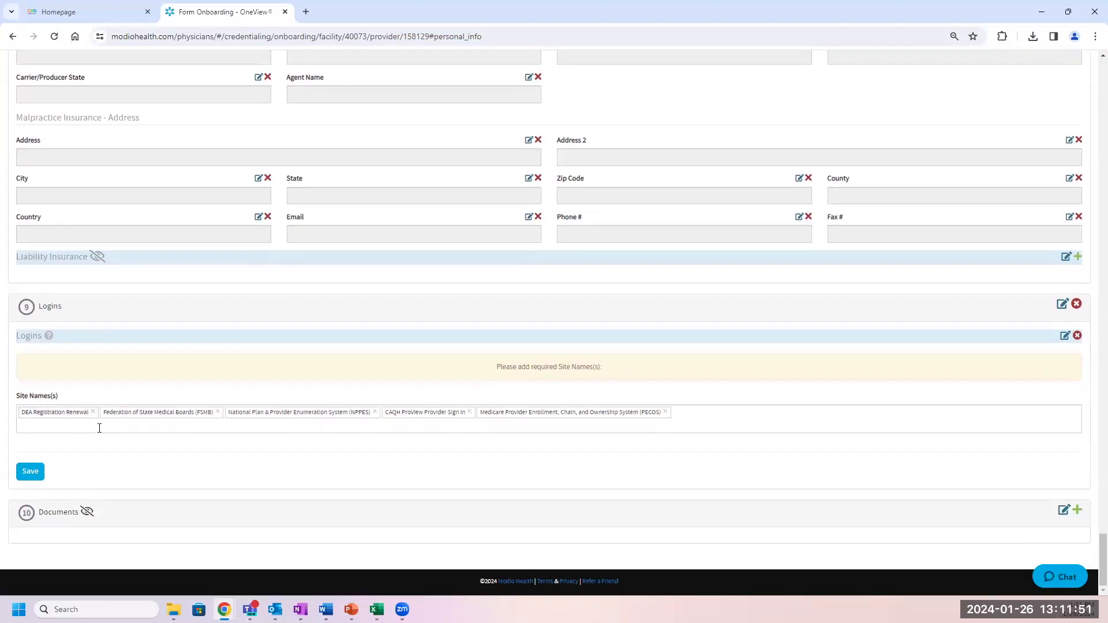
left_click(145, 424)
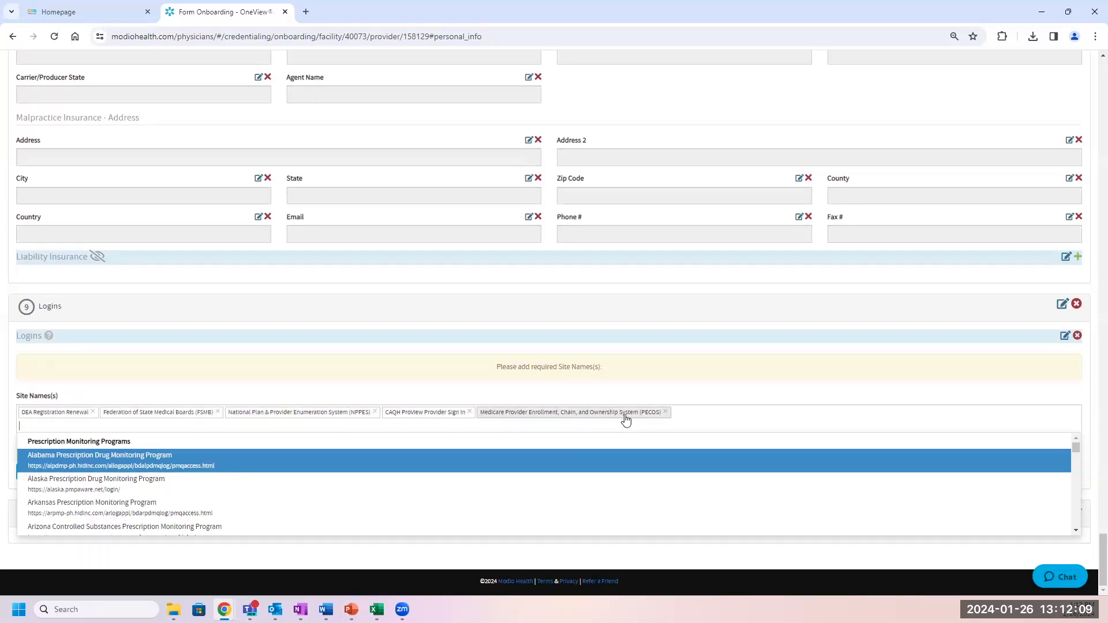
left_click(790, 393)
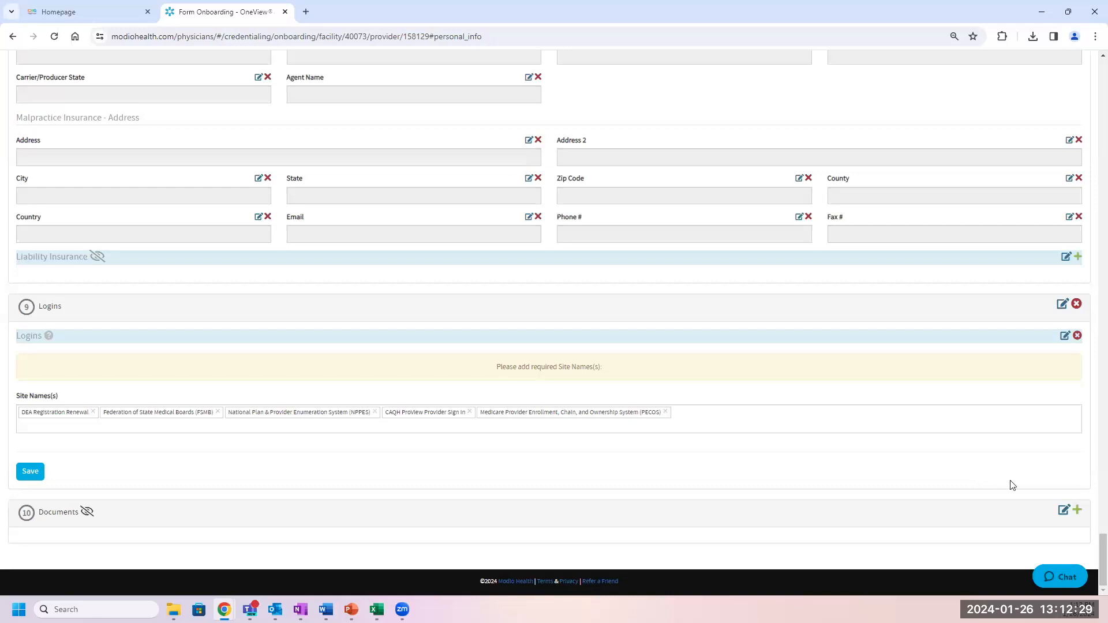
Re-enable the Documents section and the Documents group inside it
left_click(1078, 512)
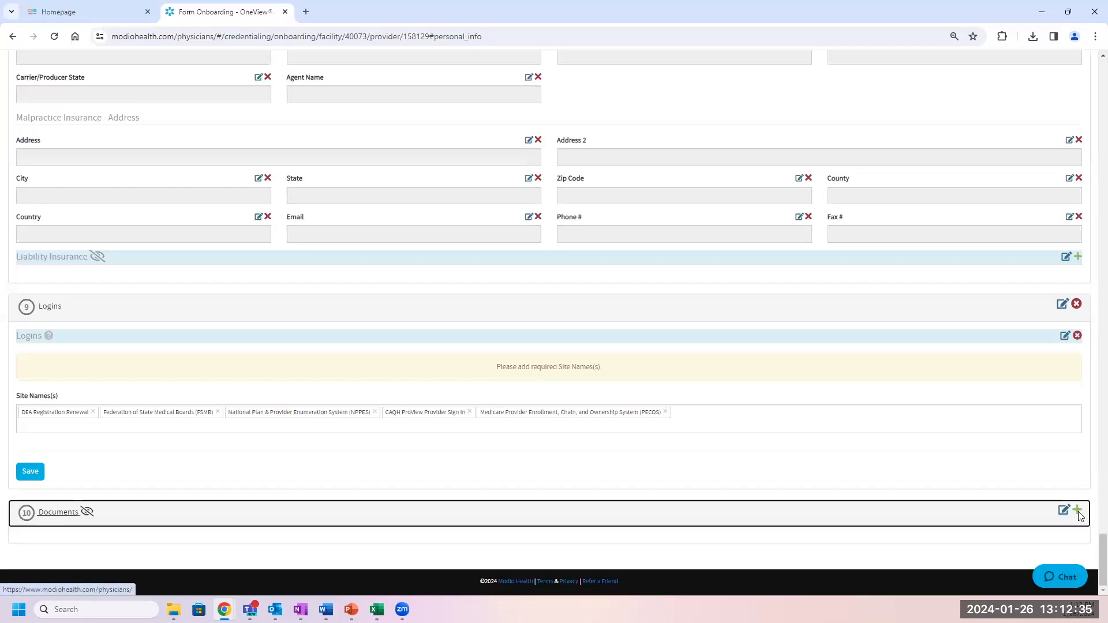
left_click(678, 140)
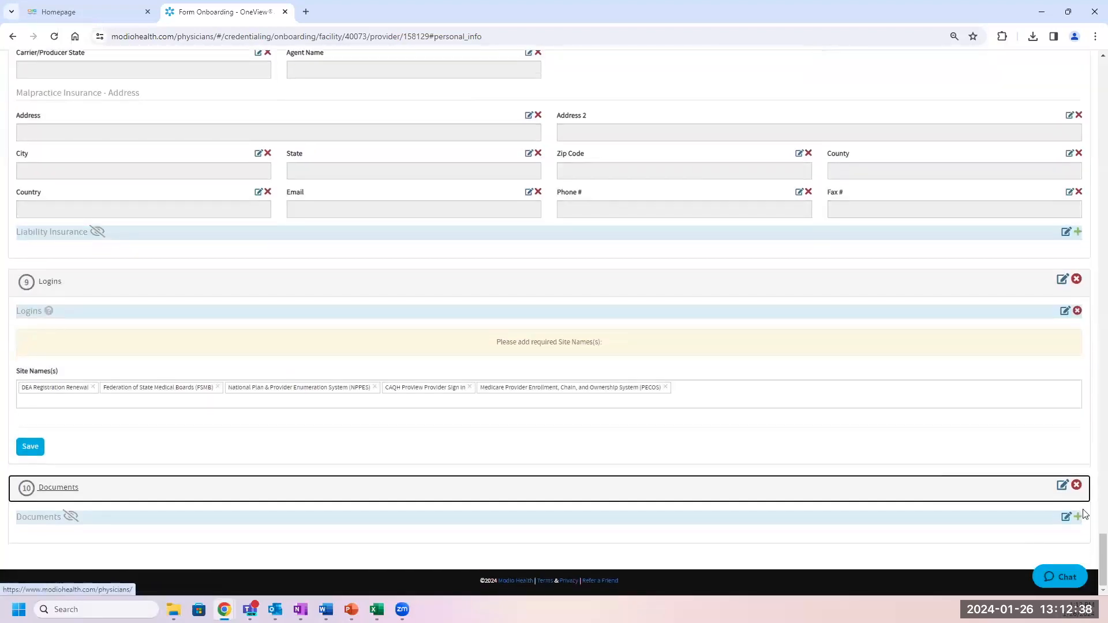
left_click(1078, 516)
left_click(702, 137)
Add two blank rows to the required document types in the Documents section
scroll(825, 496, "down", 3)
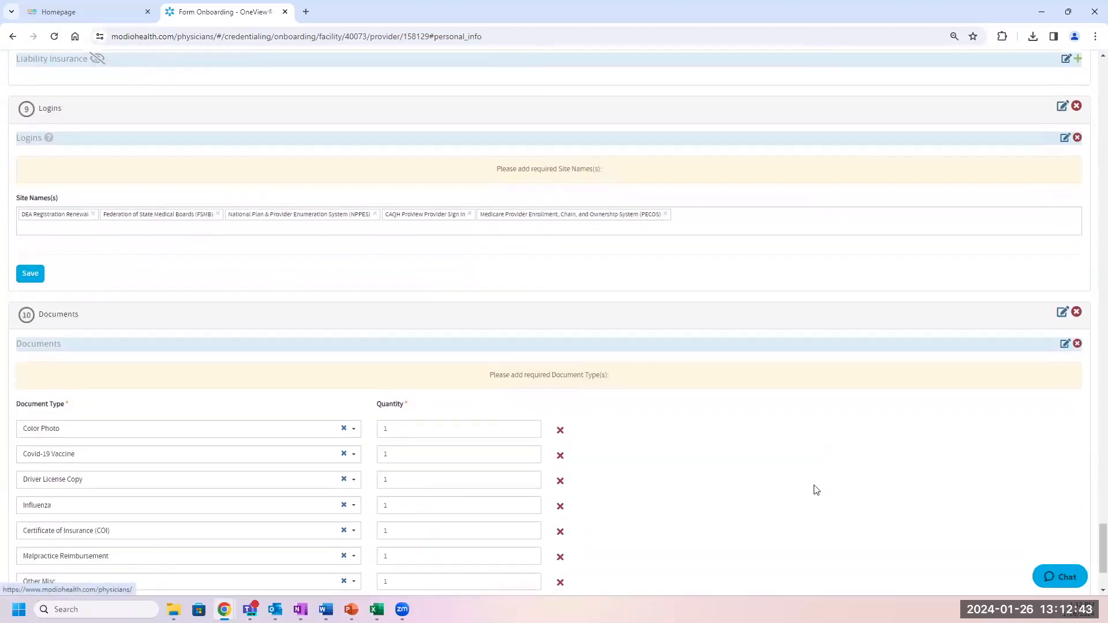
scroll(814, 486, "down", 1)
left_click(28, 573)
scroll(254, 442, "down", 2)
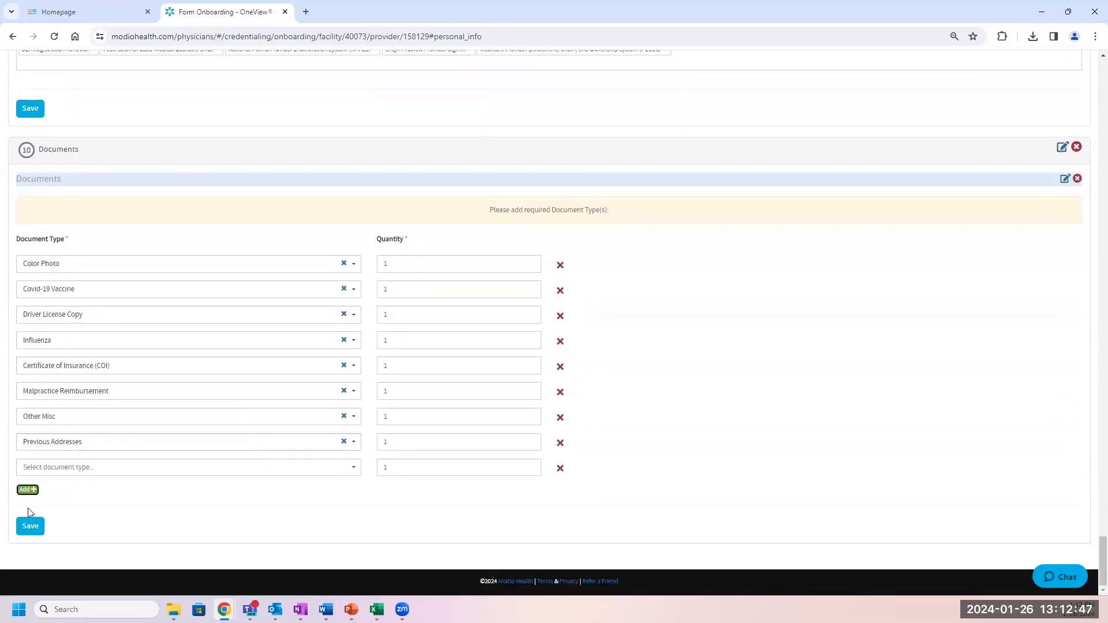
left_click(27, 490)
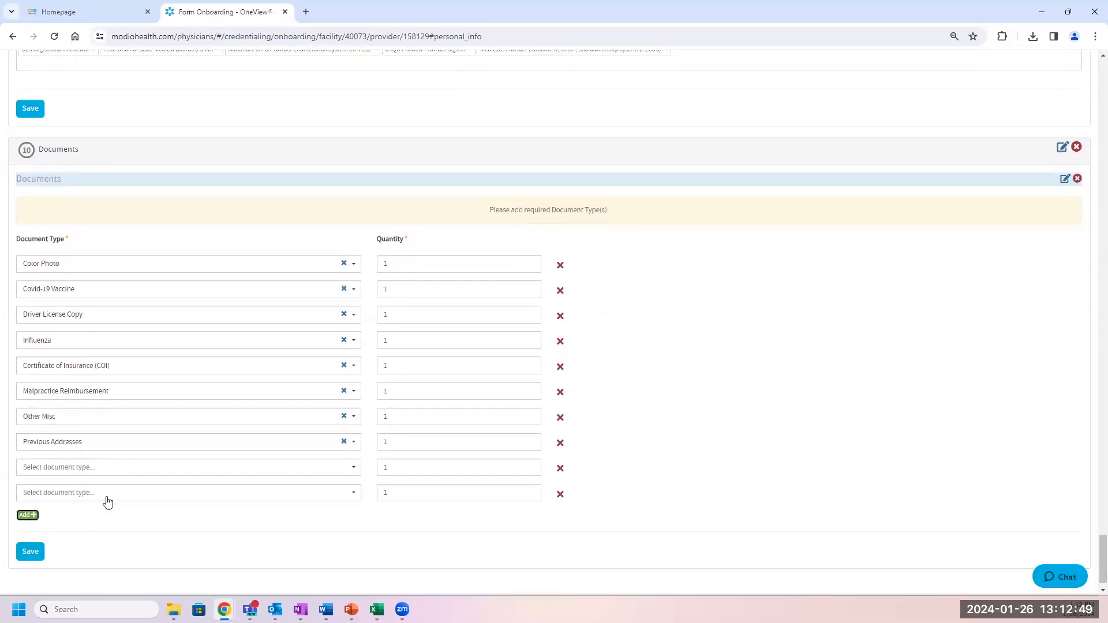
Set the document type of the first blank row to Birth Certificate
left_click(107, 469)
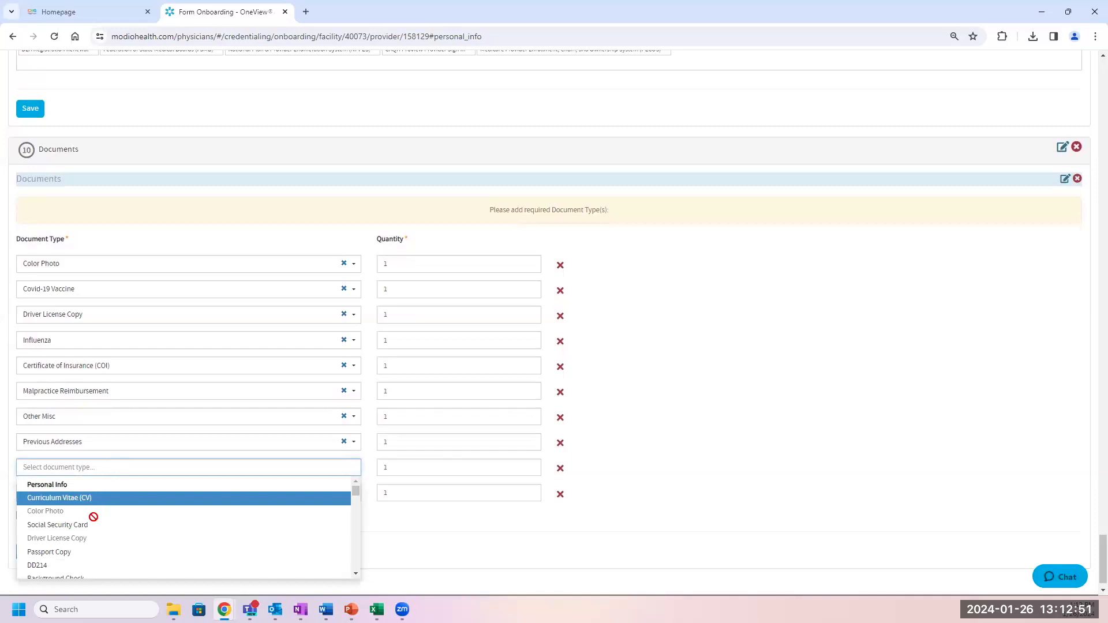
scroll(94, 520, "down", 3)
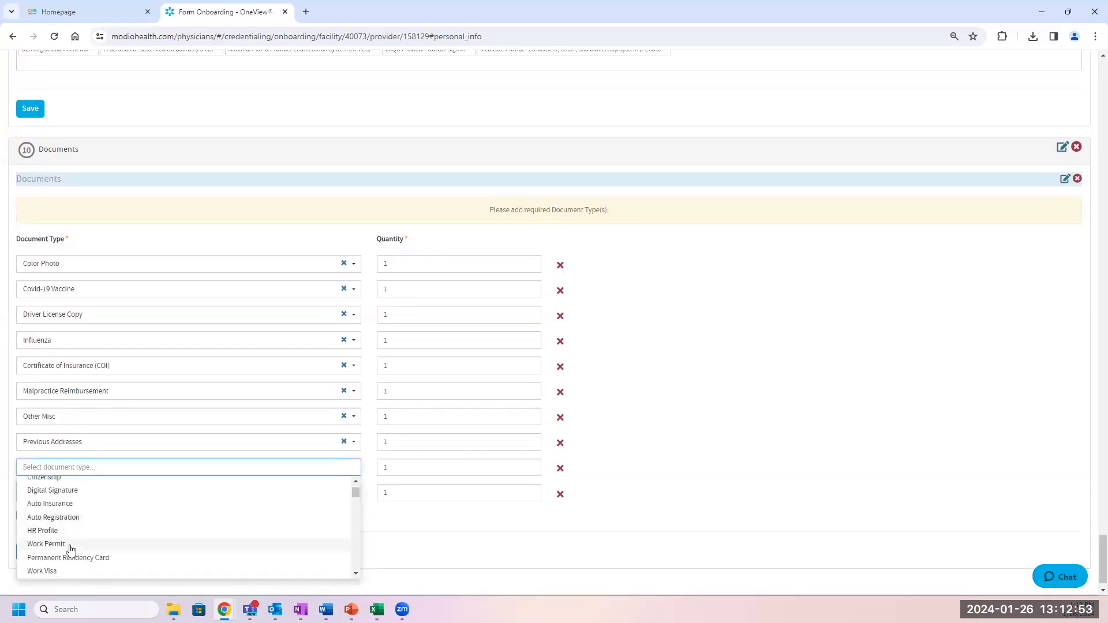
scroll(71, 550, "down", 2)
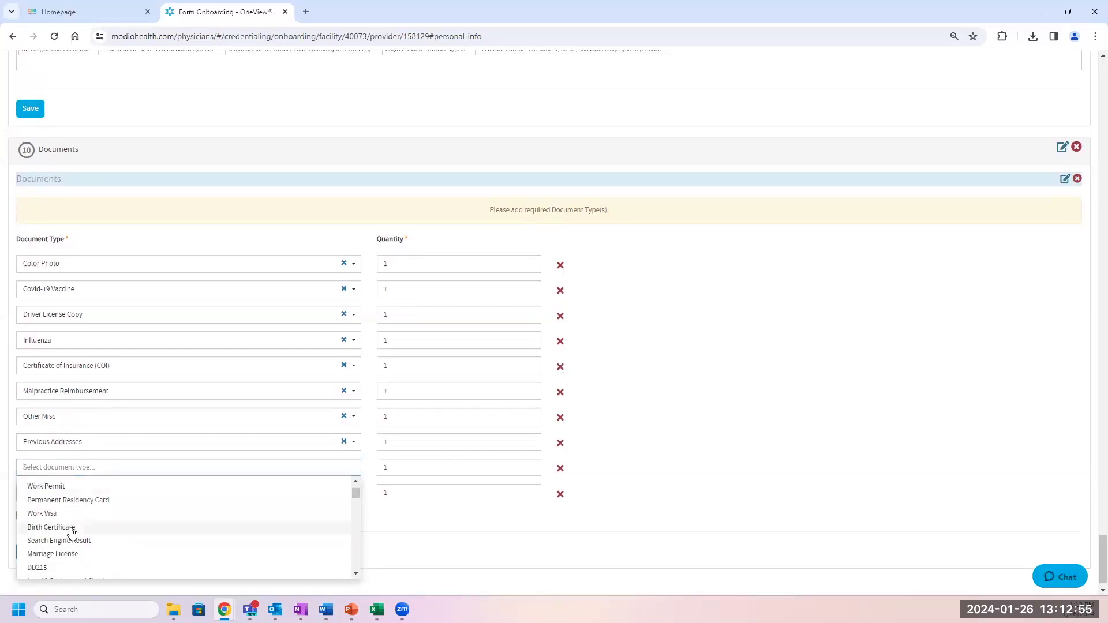
left_click(72, 532)
Look through the available document types for the last blank row of the required documents
left_click(113, 493)
scroll(102, 471, "down", 10)
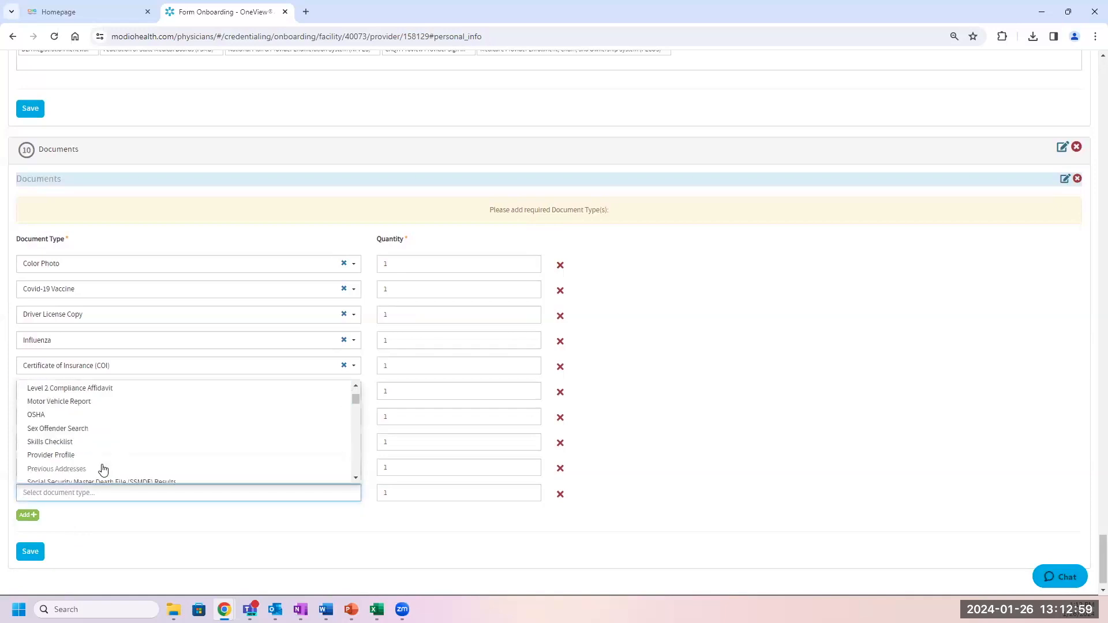
scroll(103, 468, "down", 2)
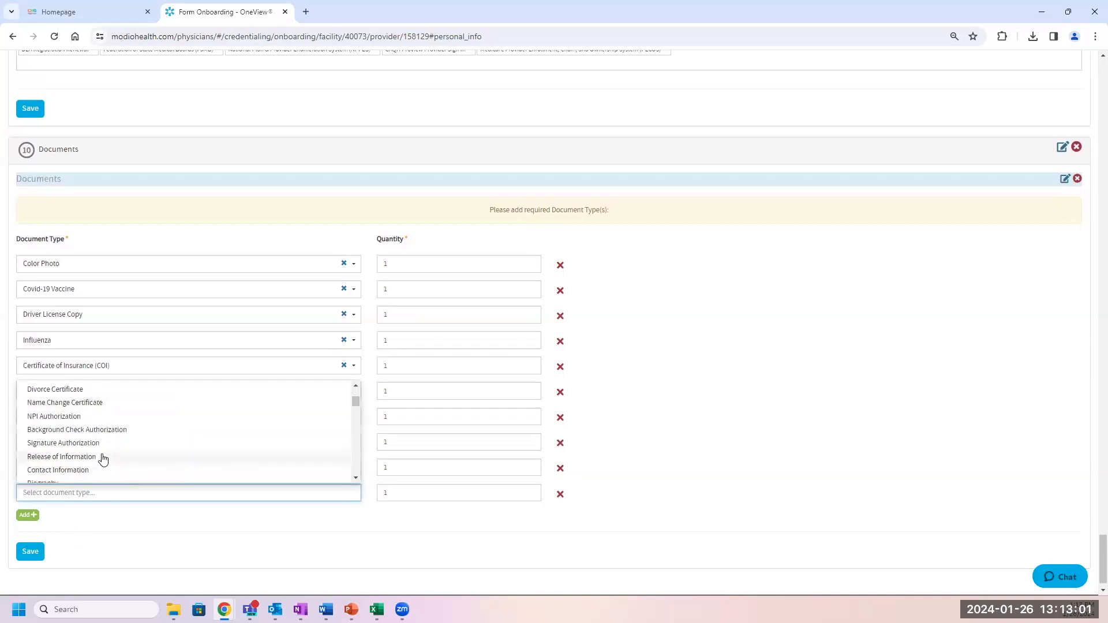
scroll(103, 459, "down", 3)
type("cleared")
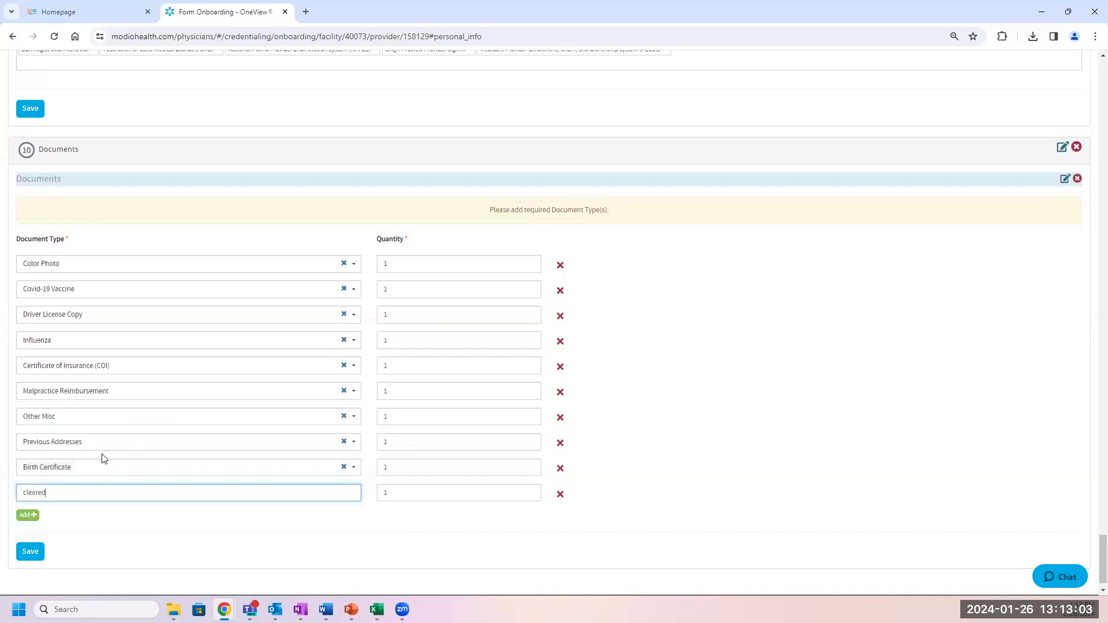
key("BackSpace")
key("BackSpace")
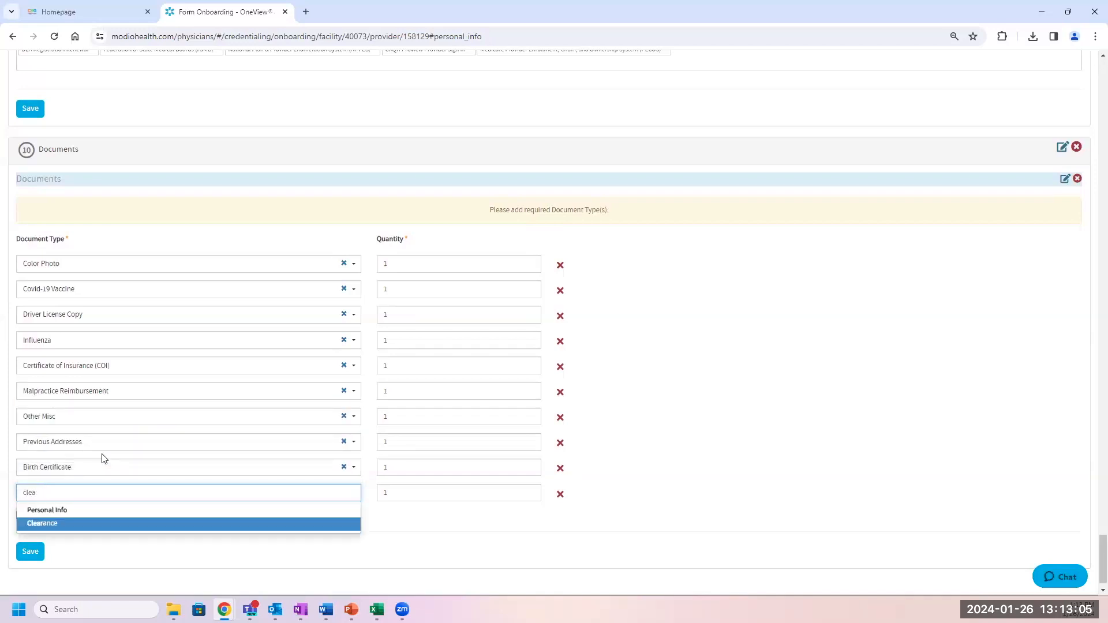
key("BackSpace")
key("BackSpace")
key("BackSpace")
key("BackSpace")
Set the last blank row's document type to Bank Letter / Voided Check and save the required document types
type("check")
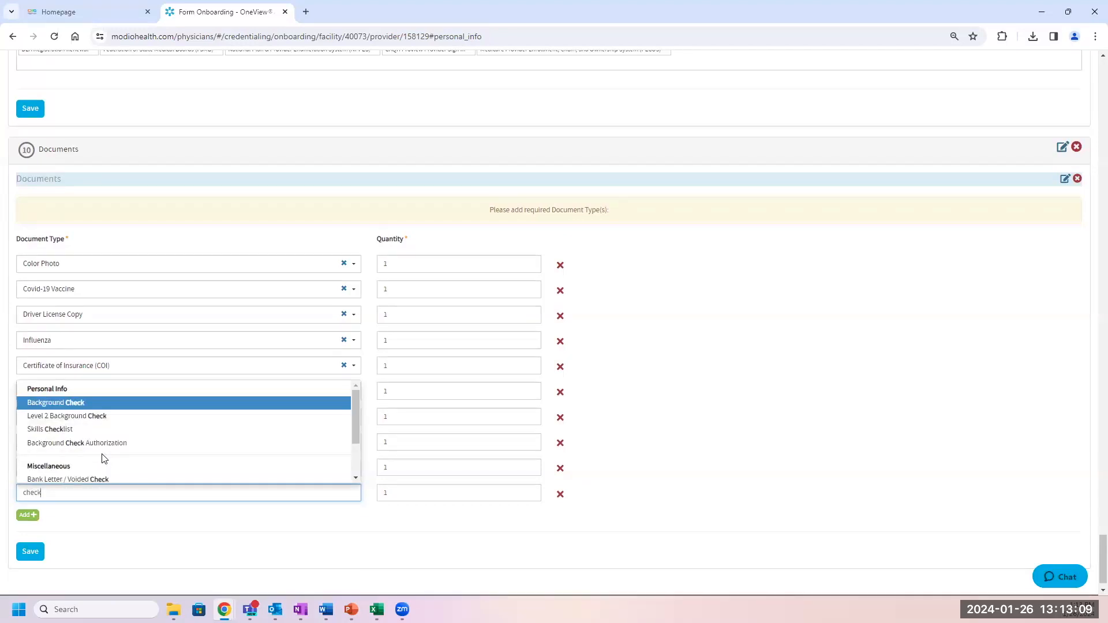
scroll(104, 456, "down", 1)
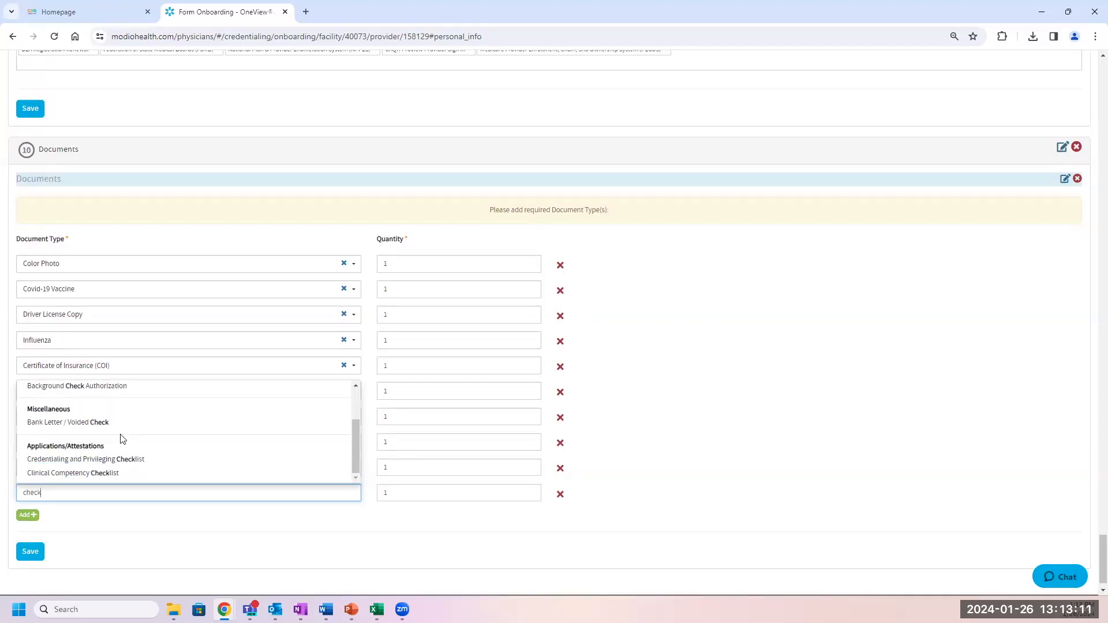
left_click(115, 426)
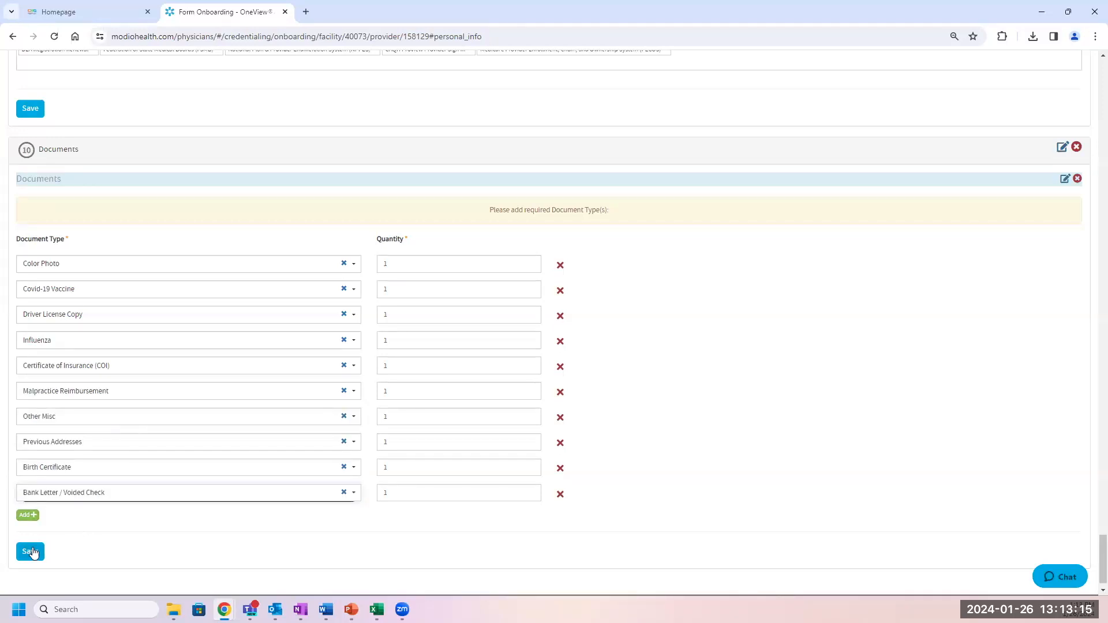
left_click(32, 552)
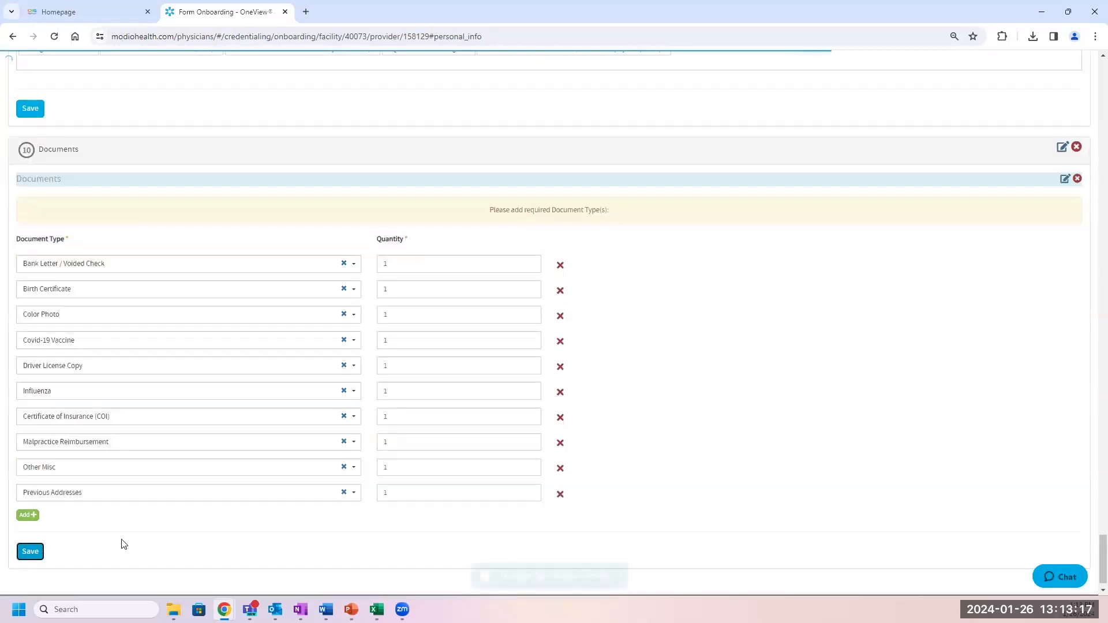
Switch from the Onboarding Viewer to the provider's Onboarding Editor and examine the required site names in the Logins section
left_click_drag(1094, 546, 1092, 60)
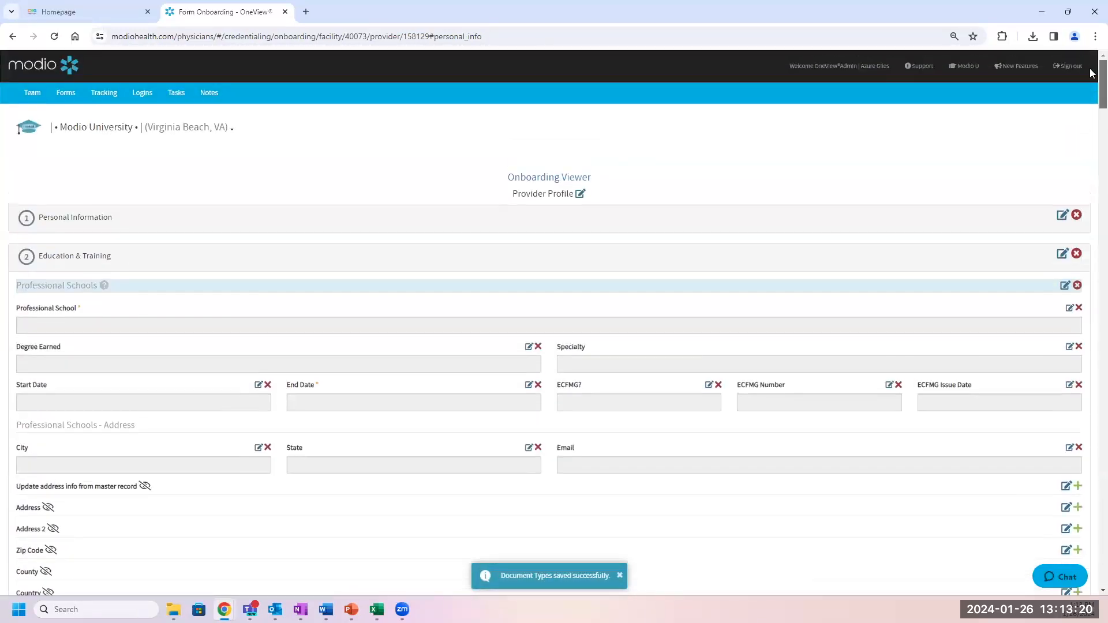
left_click(589, 177)
left_click(583, 213)
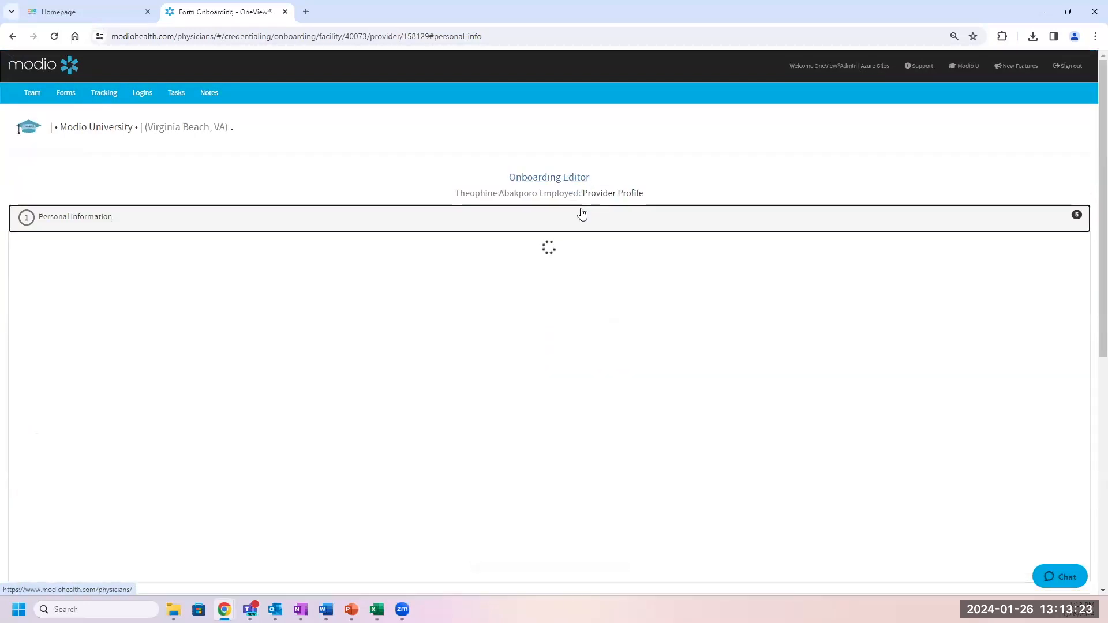
scroll(613, 390, "down", 1)
left_click(370, 460)
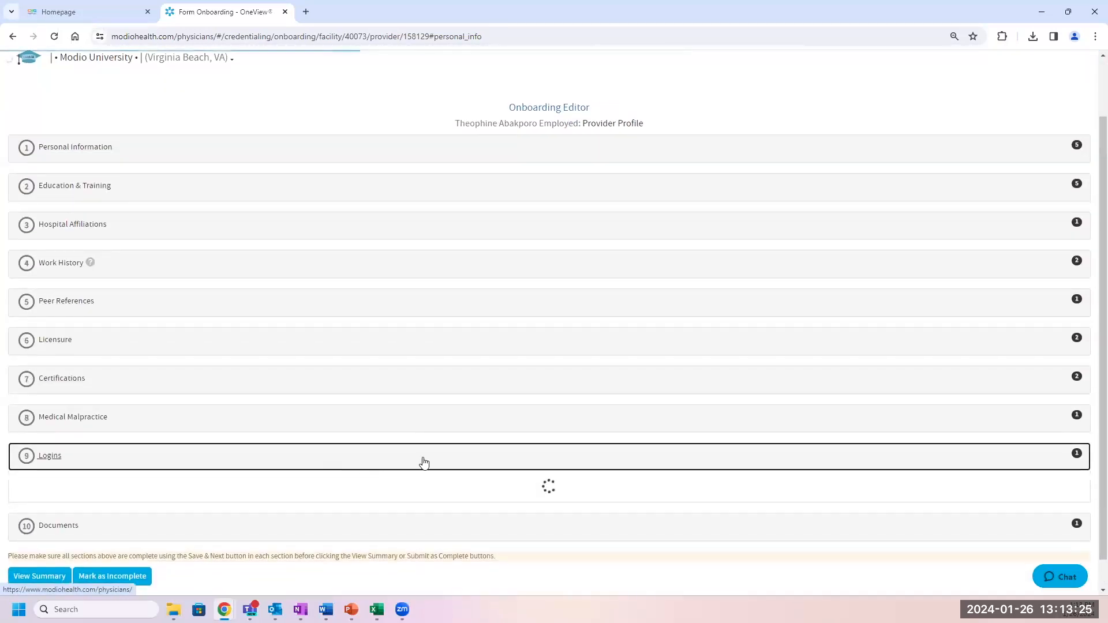
scroll(706, 413, "down", 2)
scroll(705, 410, "down", 4)
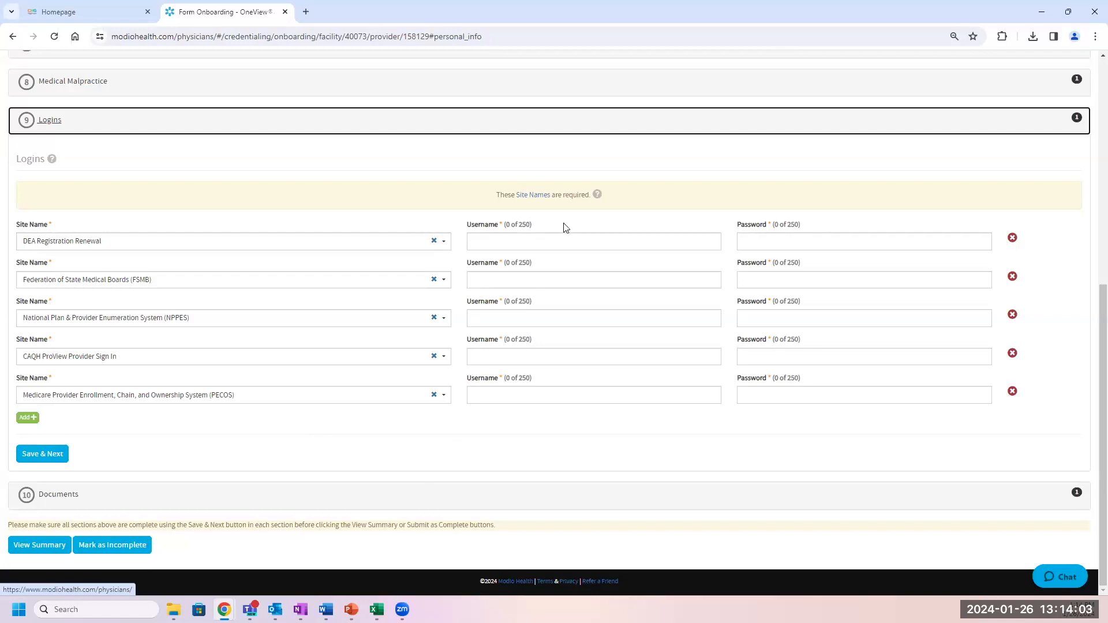
Expand the Documents section, review its required and missing document types, and collapse it again
left_click(501, 503)
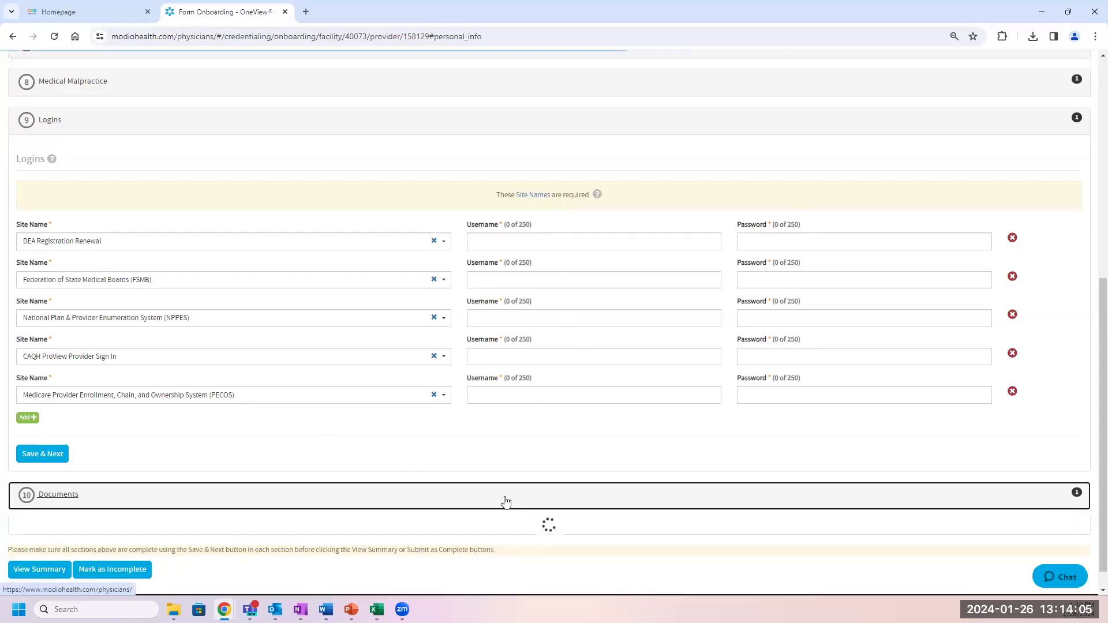
scroll(621, 449, "down", 5)
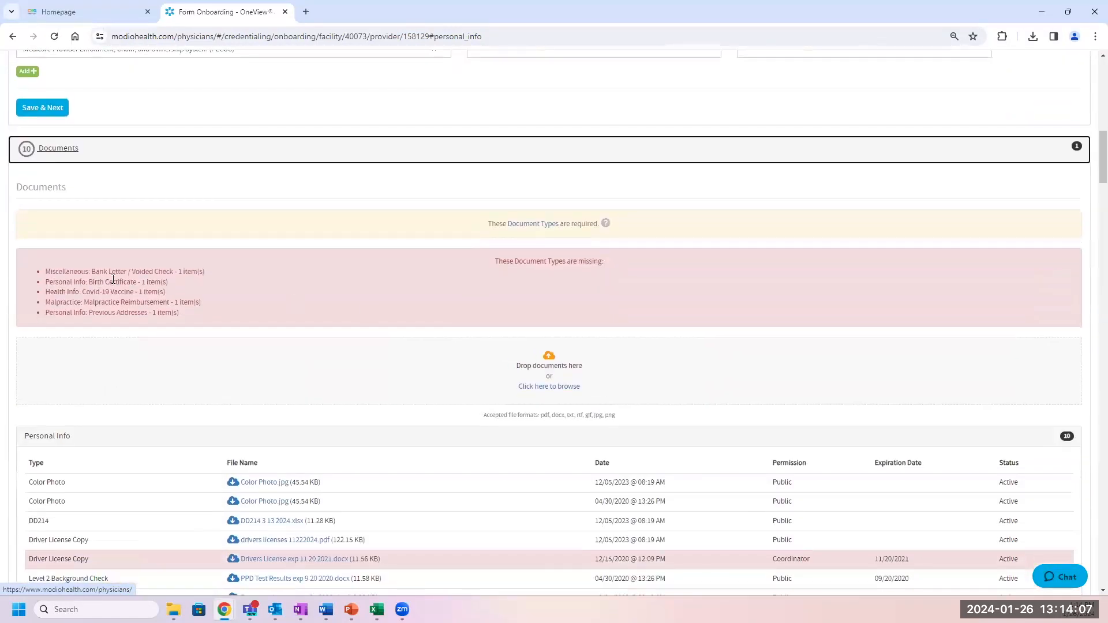
scroll(346, 333, "up", 2)
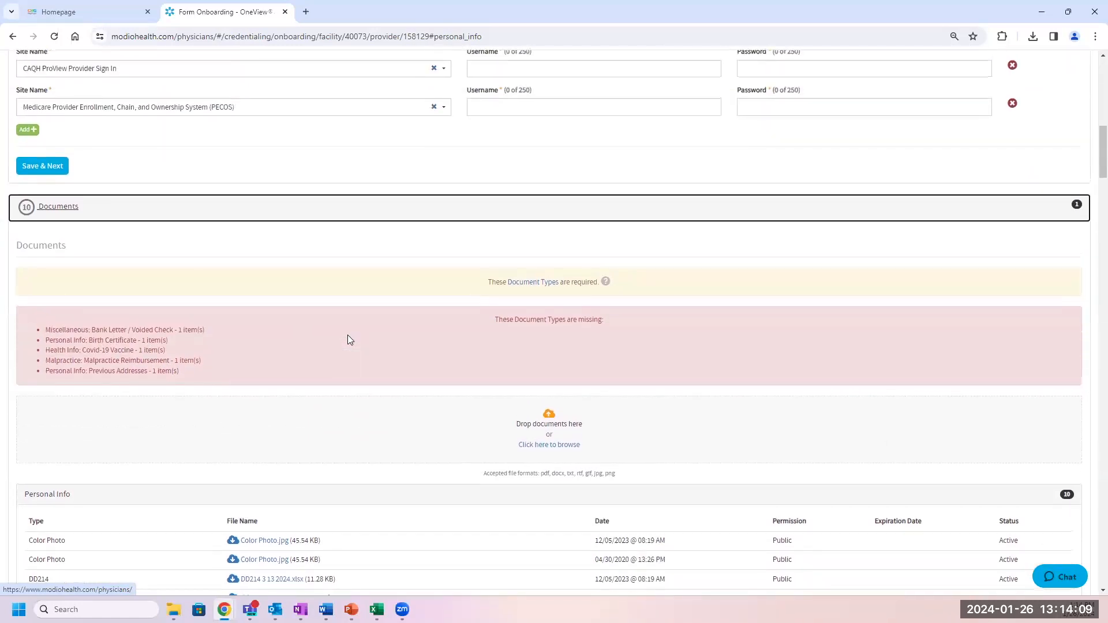
scroll(351, 348, "up", 1)
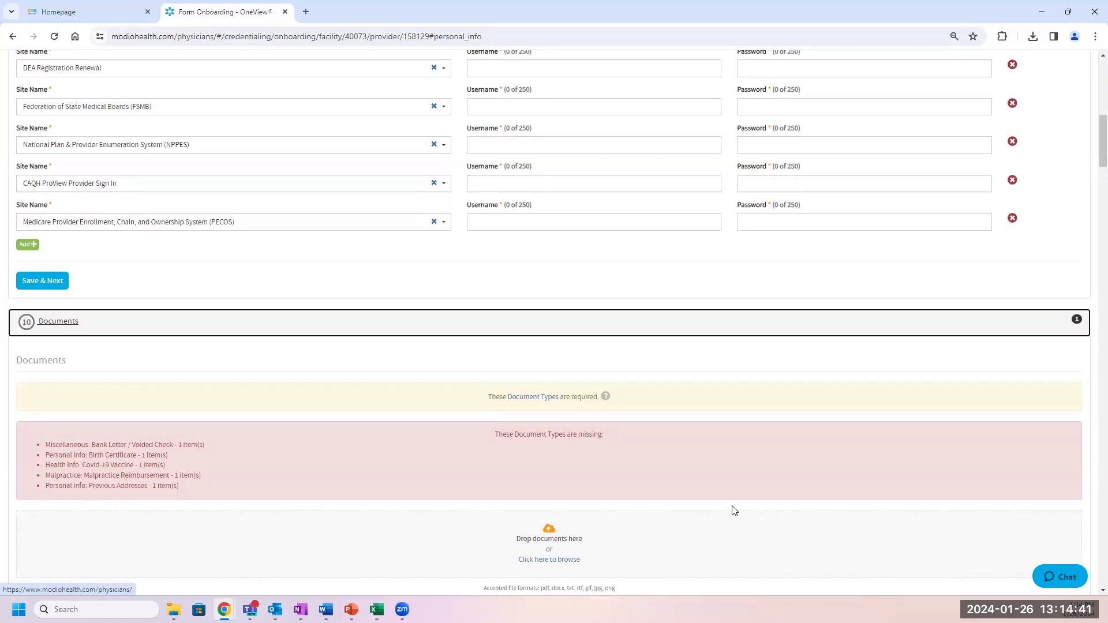
left_click(678, 327)
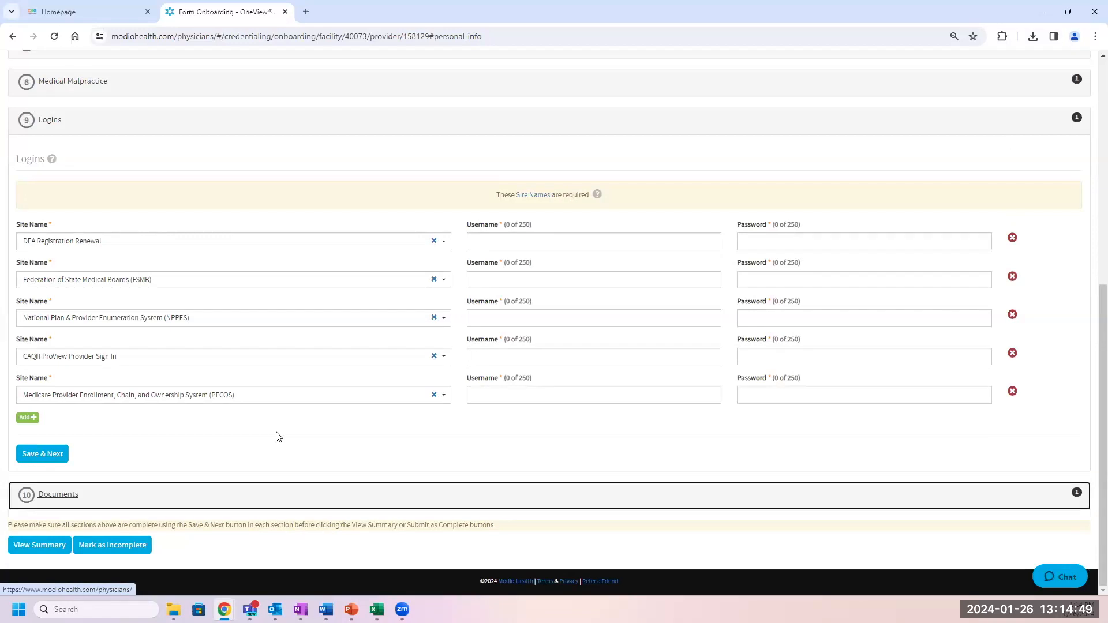
Expand the Personal Information section and review its contact, emergency contact and address fields down to the saving option
scroll(276, 437, "up", 5)
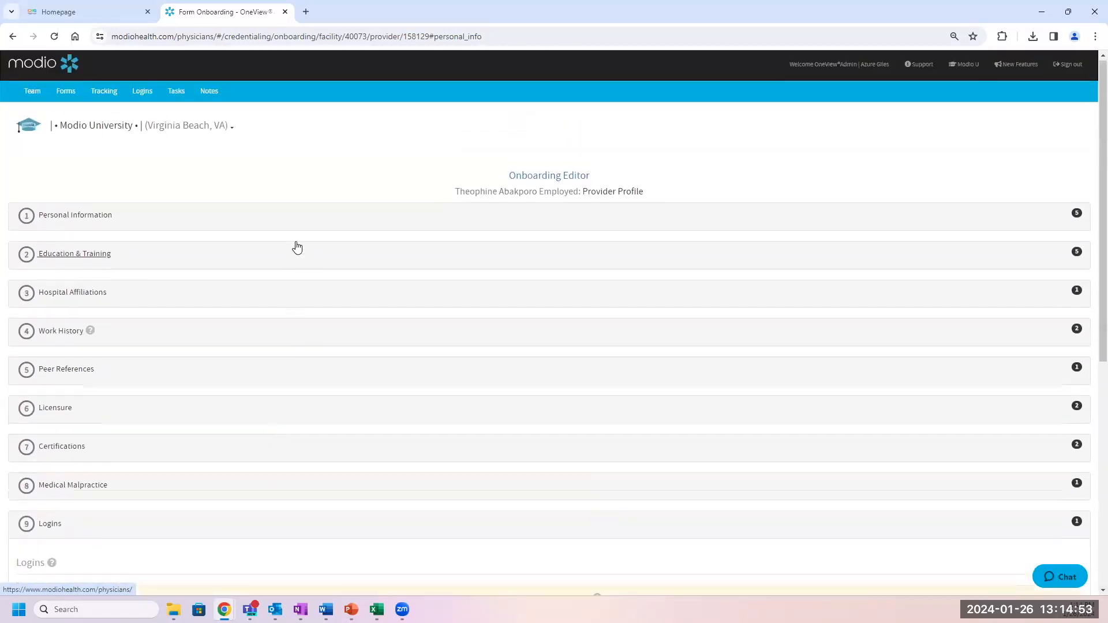
left_click(317, 227)
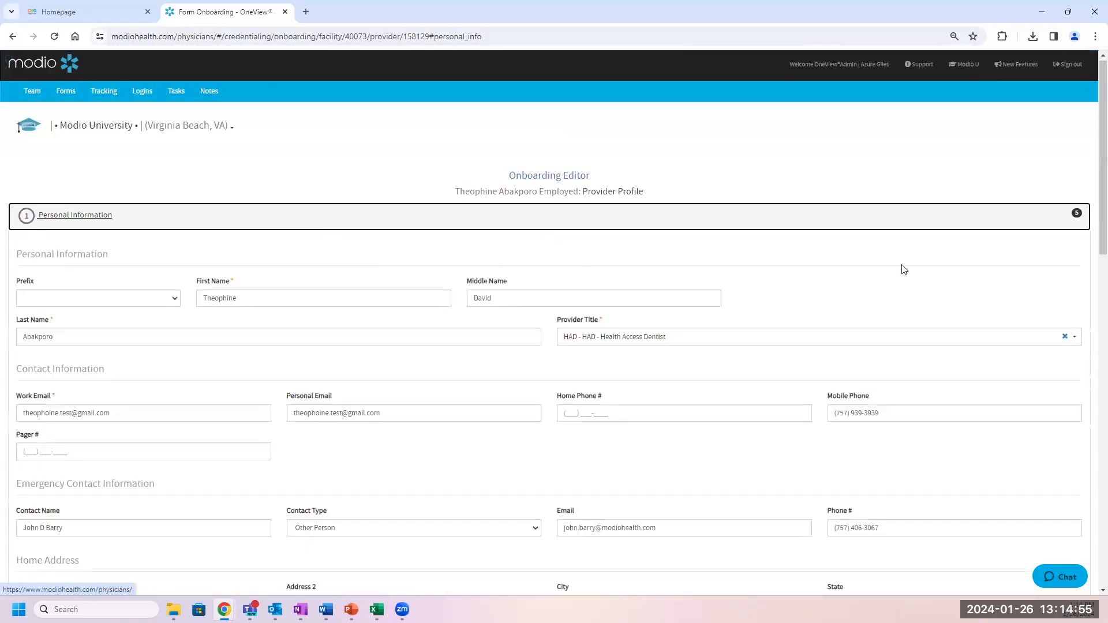
scroll(906, 292, "down", 2)
scroll(775, 419, "down", 5)
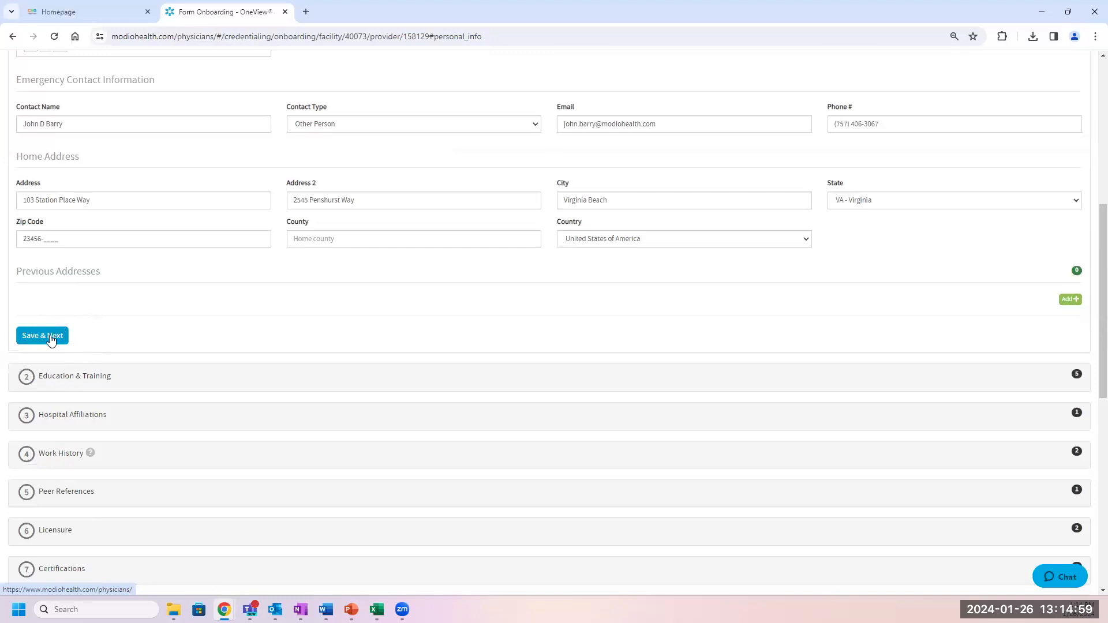
scroll(257, 349, "down", 5)
scroll(260, 351, "up", 3)
scroll(260, 351, "up", 10)
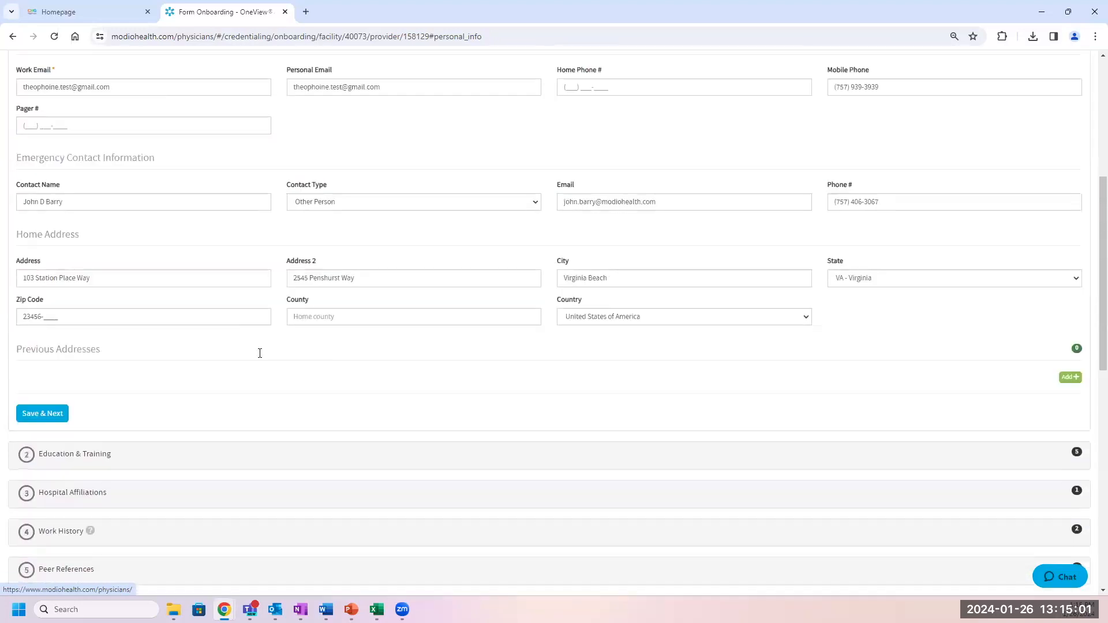
Return to the team's provider list and open the record of the MD provider with the Anesthesiology specialty
left_click(40, 98)
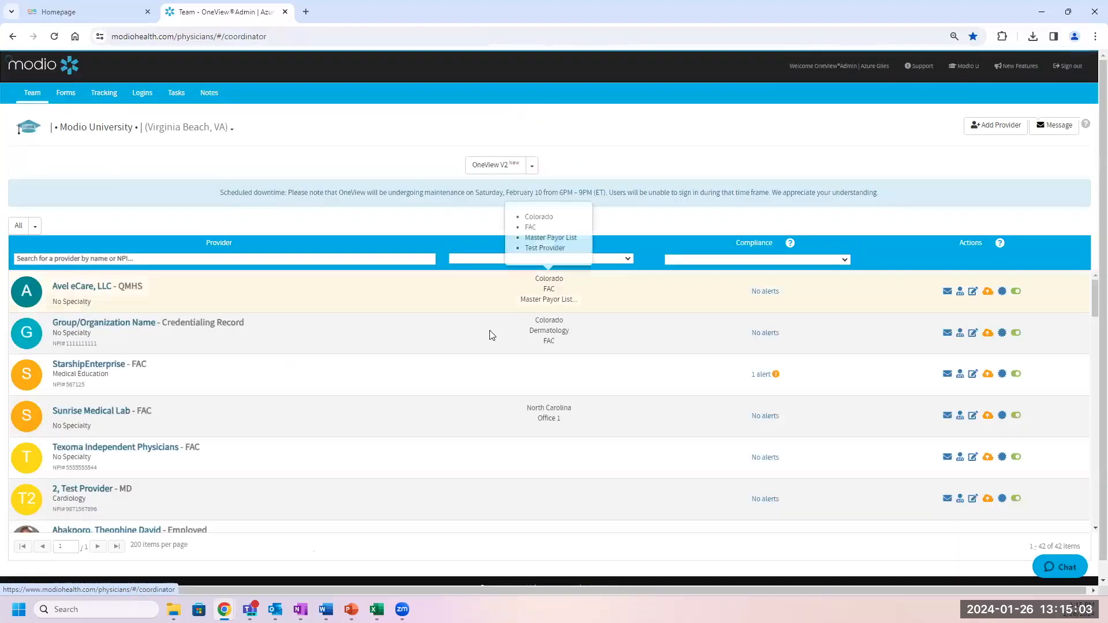
scroll(251, 449, "down", 2)
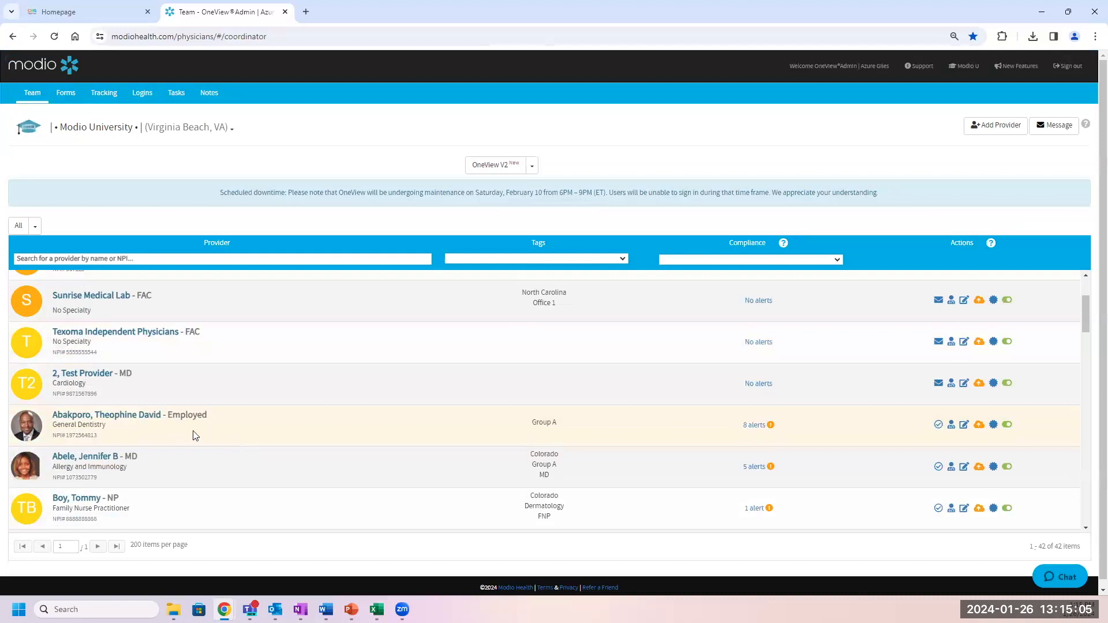
scroll(132, 458, "down", 1)
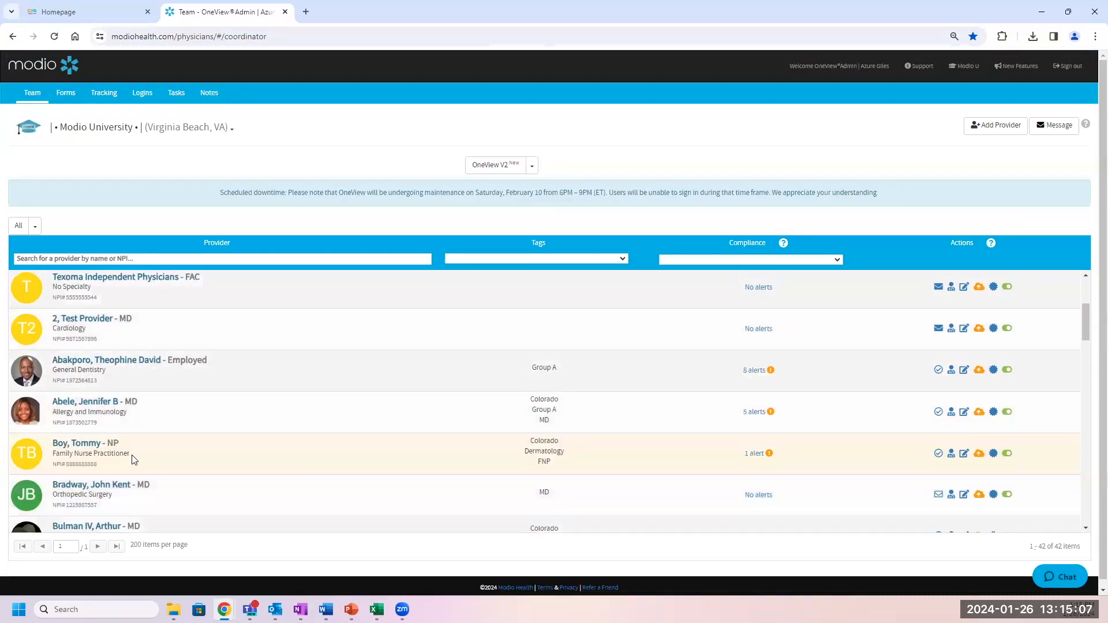
scroll(132, 457, "down", 2)
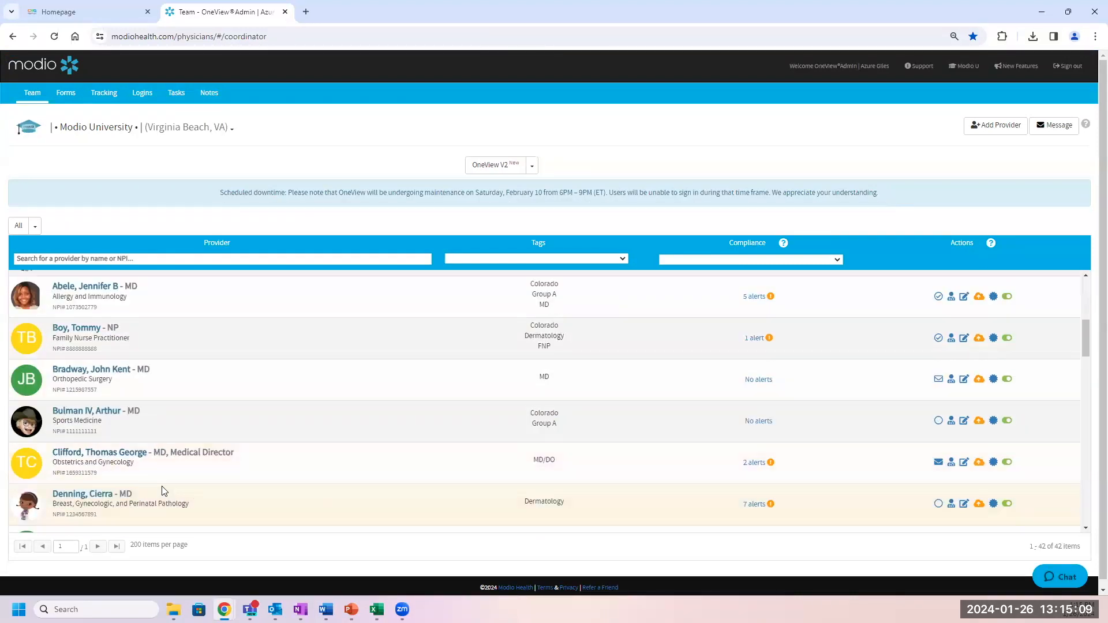
scroll(163, 490, "down", 2)
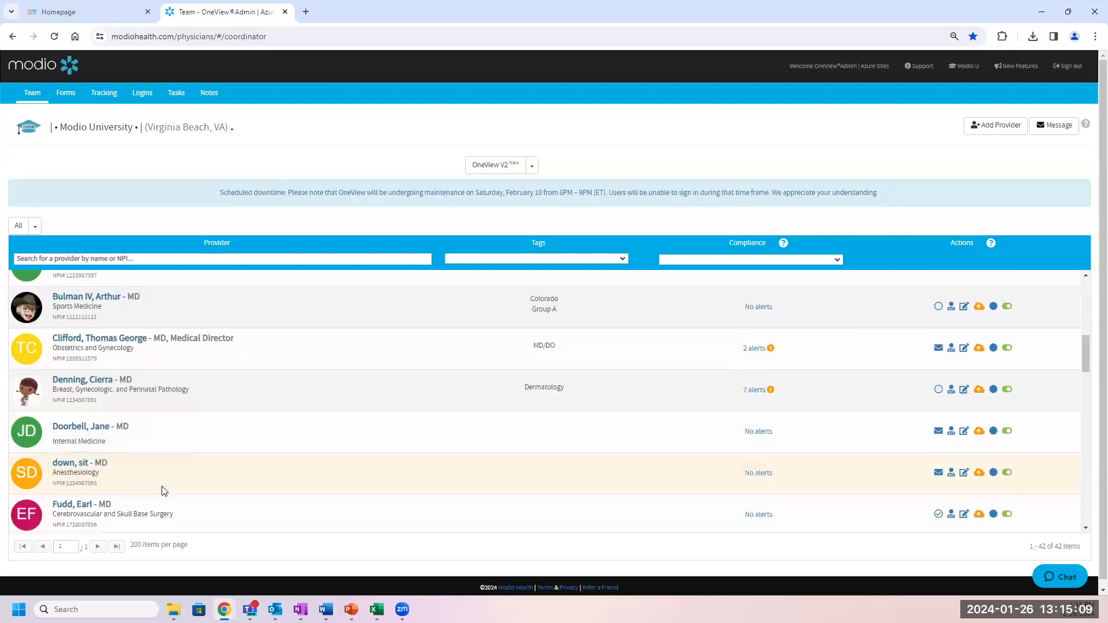
left_click(80, 469)
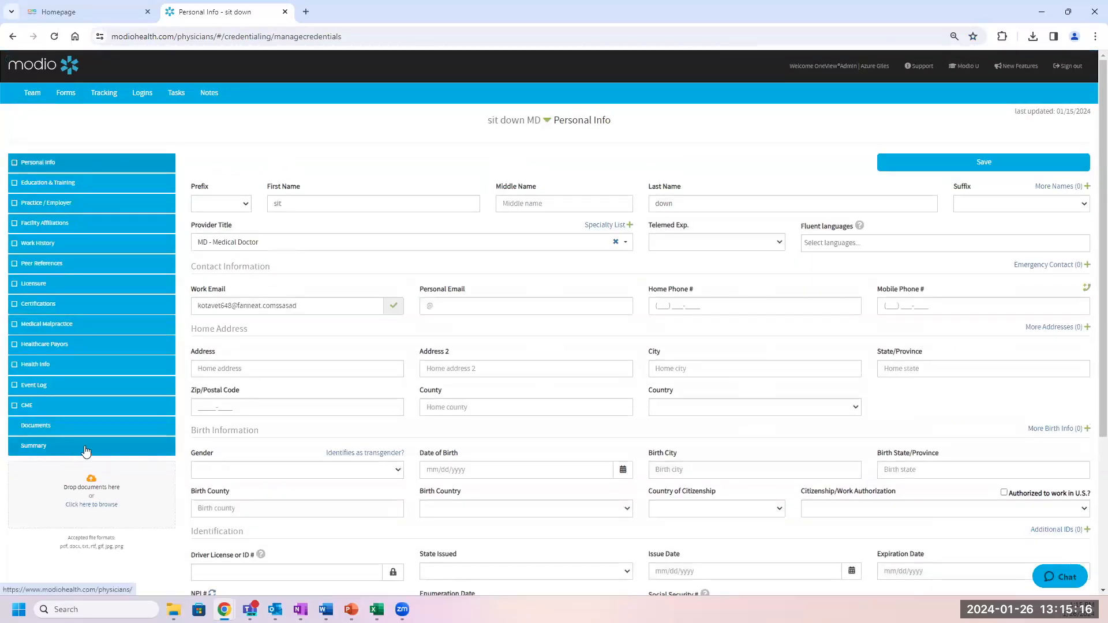
View the provider's Summary, open the matching Onboarding Editor with Personal Information collapsed, and examine the Submit as Complete option
left_click(86, 451)
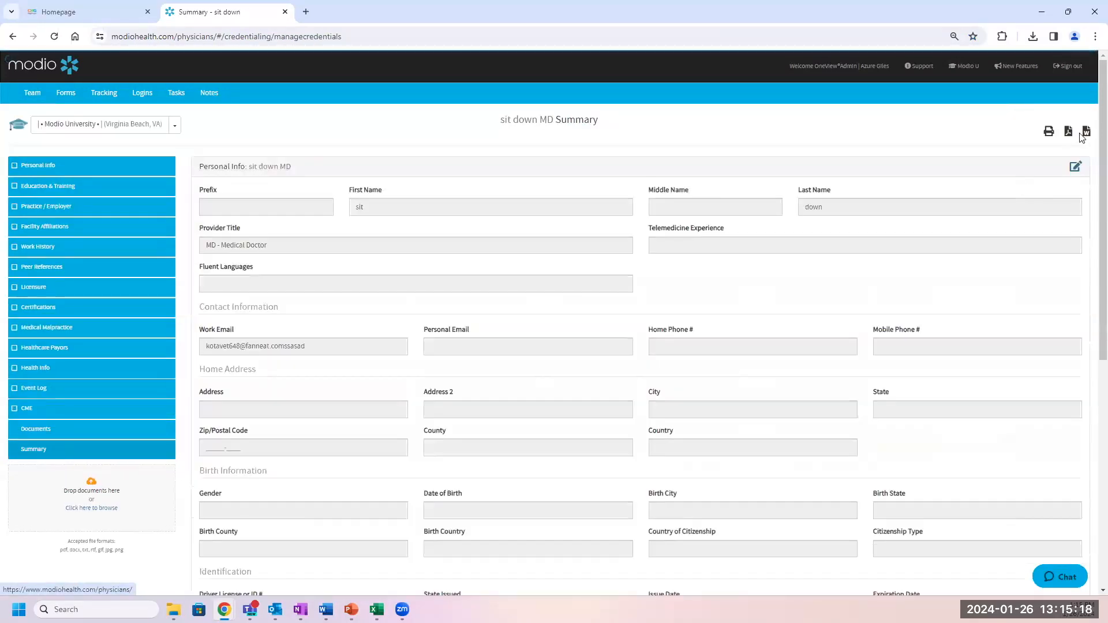
left_click(1076, 167)
left_click(503, 215)
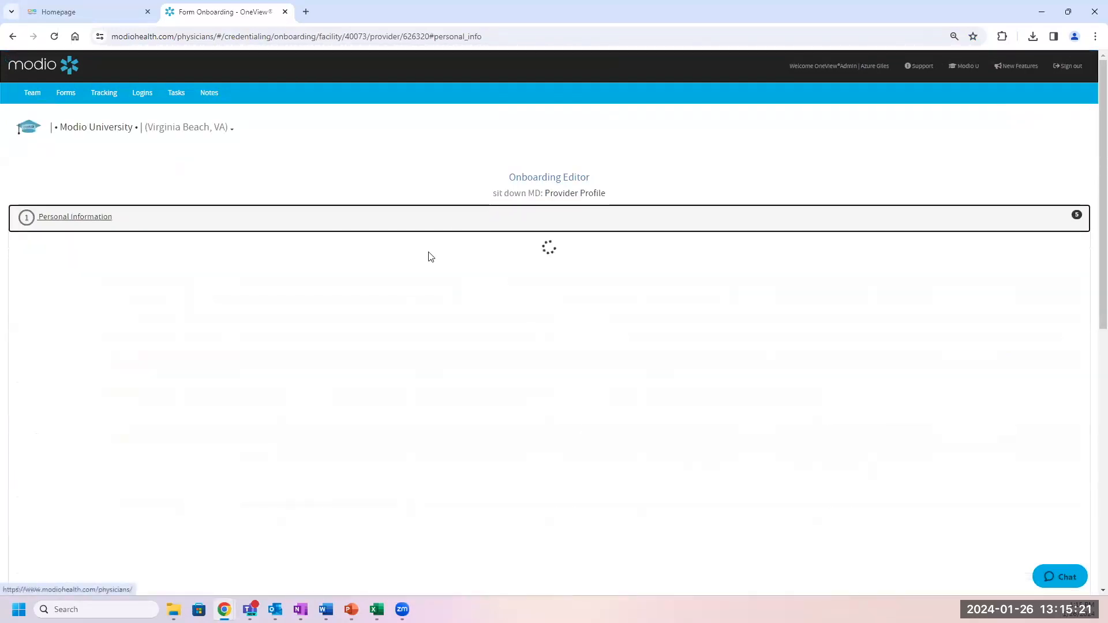
scroll(279, 408, "down", 1)
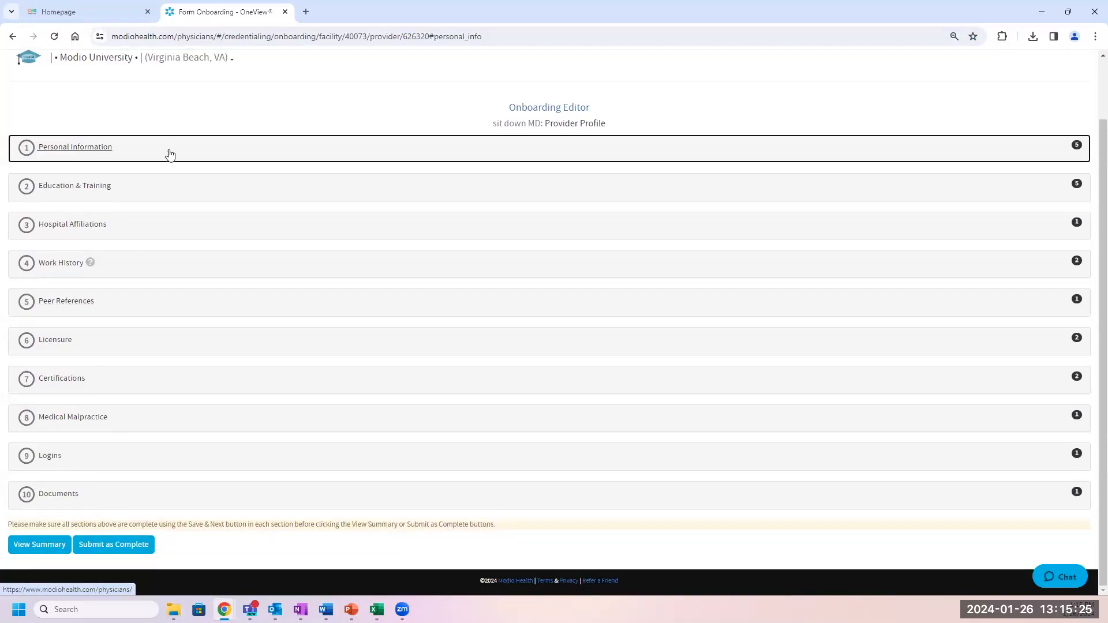
left_click(114, 551)
left_click(127, 554)
scroll(583, 441, "up", 1)
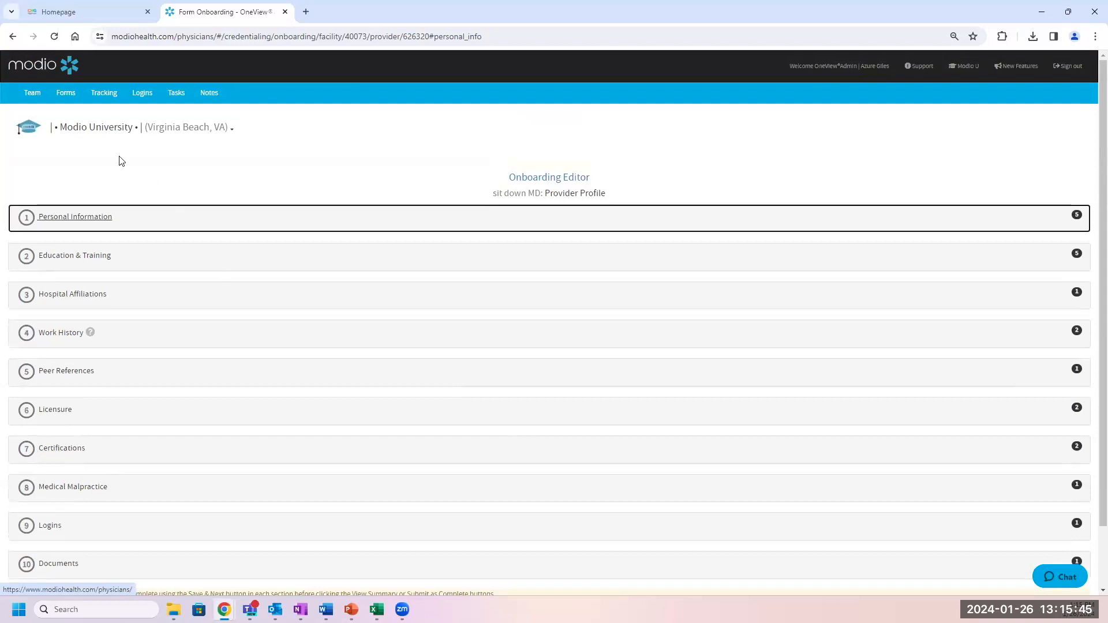
Leave the onboarding form for the team's Logins list and look through the saved site logins
left_click(32, 93)
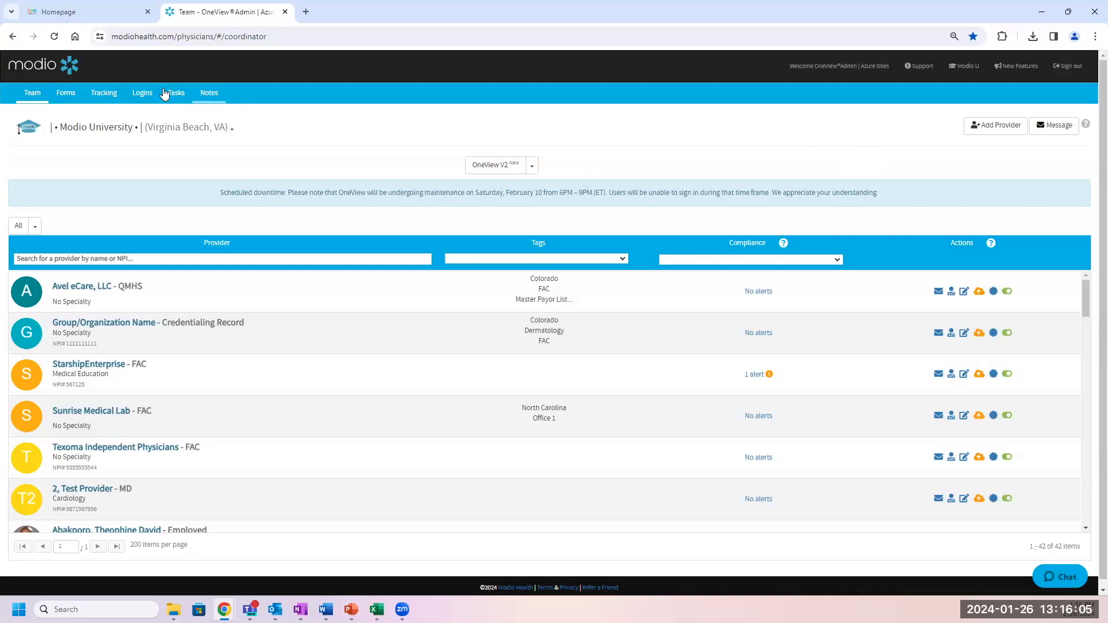
left_click(144, 94)
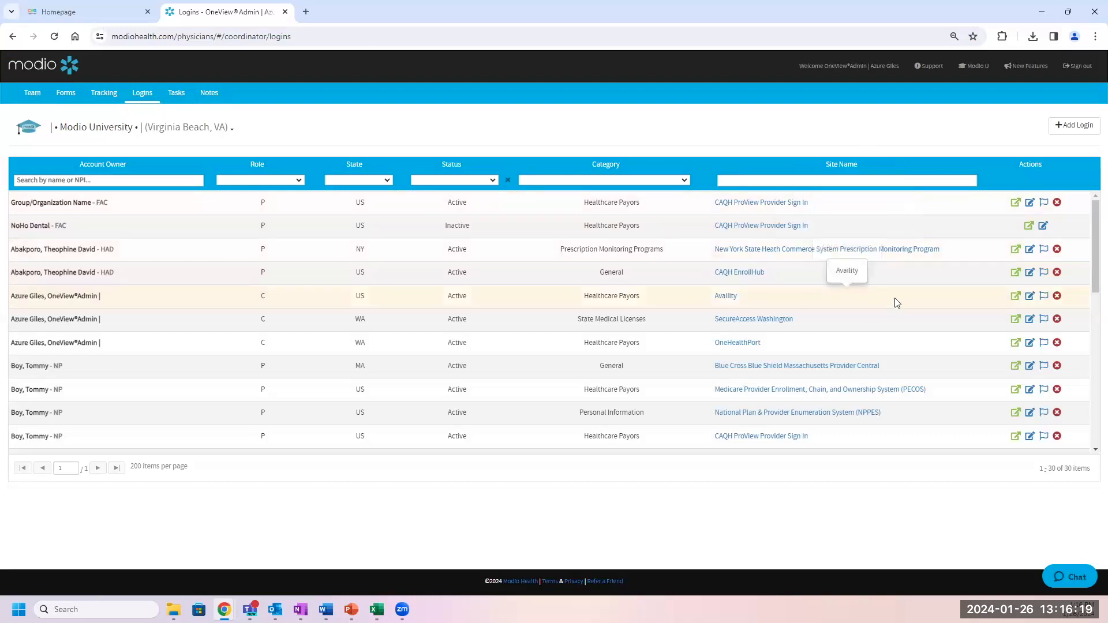
scroll(815, 341, "down", 2)
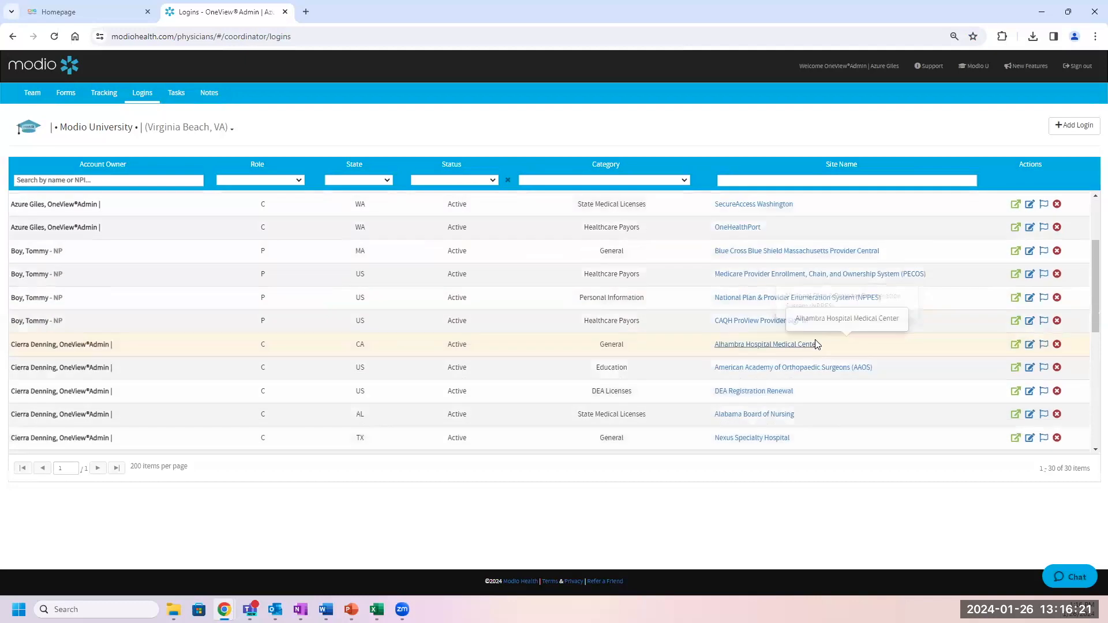
scroll(816, 345, "down", 2)
scroll(866, 368, "down", 3)
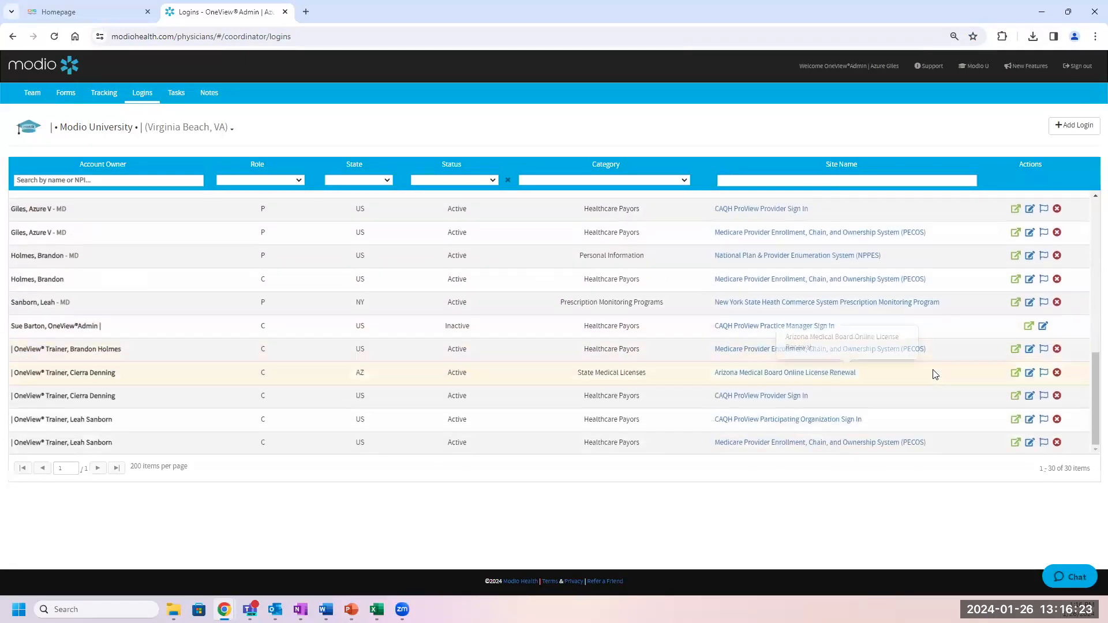
Start adding a new login and choose the OneView Admin coordinator presenting the session as the account owner
scroll(546, 388, "up", 1)
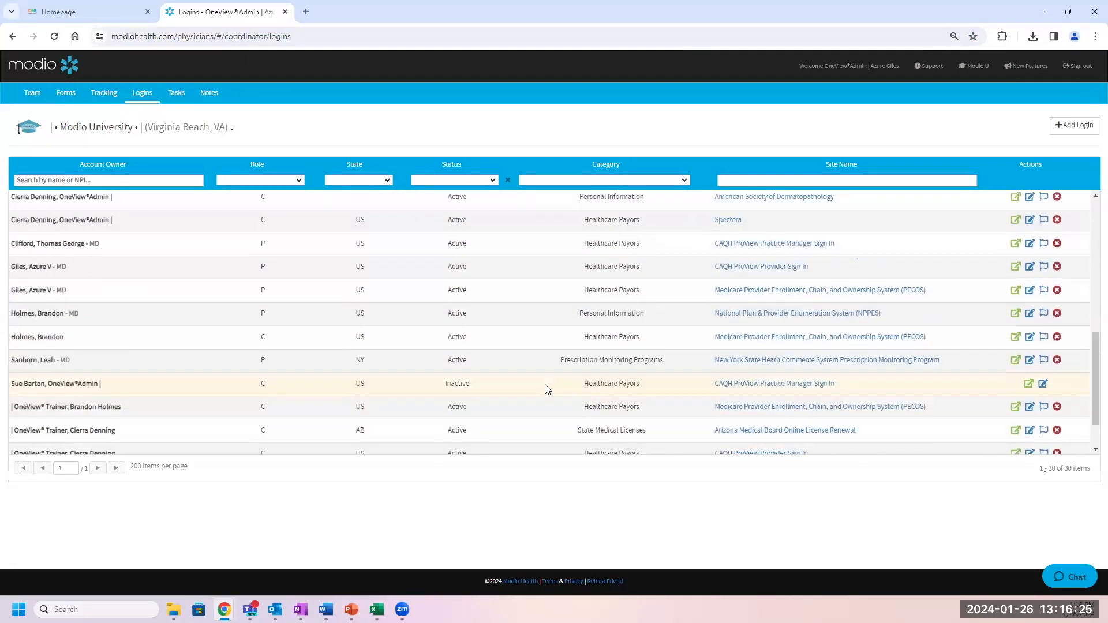
scroll(546, 388, "up", 7)
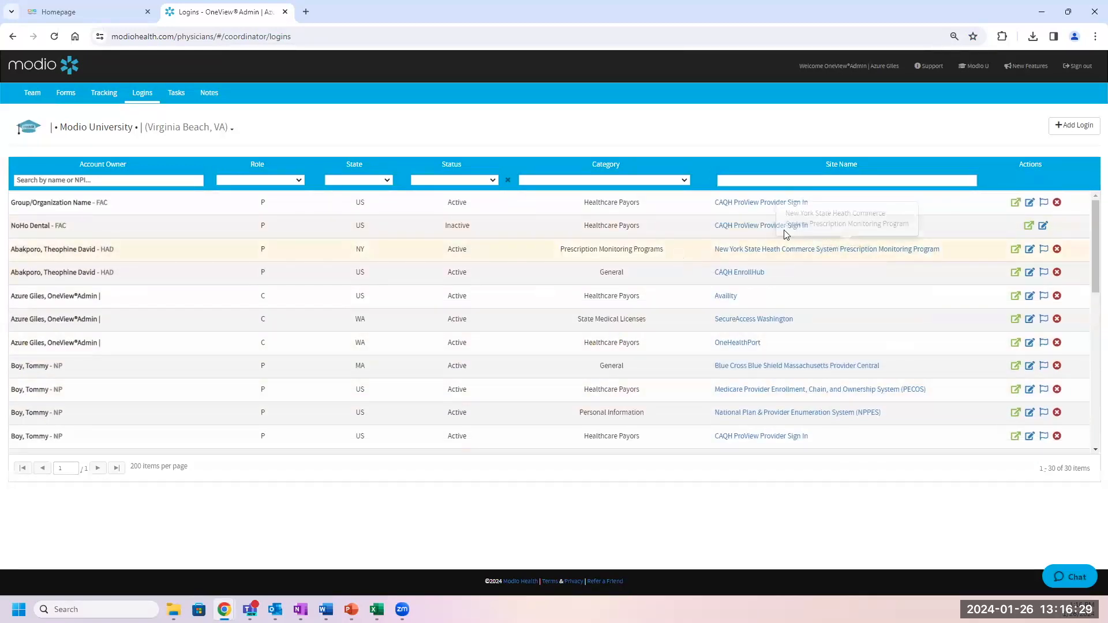
left_click(1070, 128)
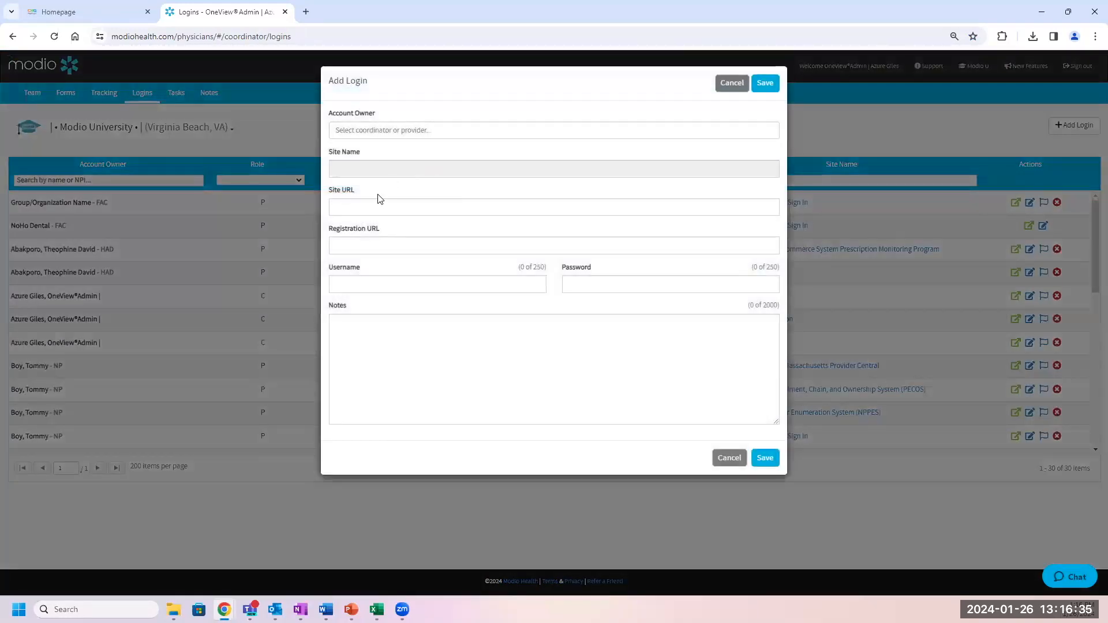
left_click(418, 127)
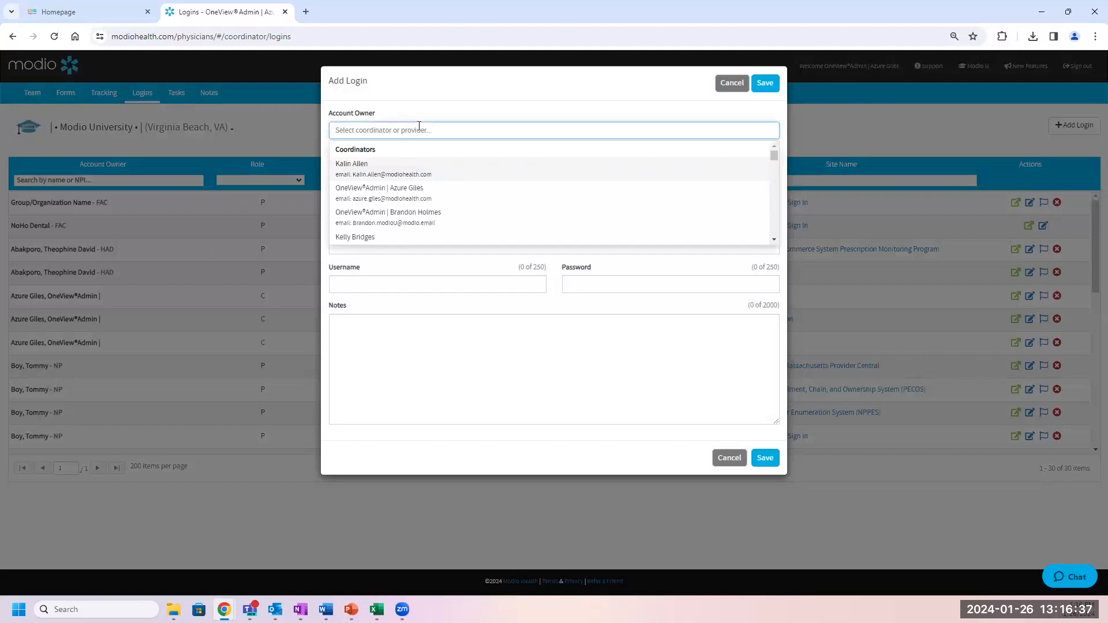
type("azu")
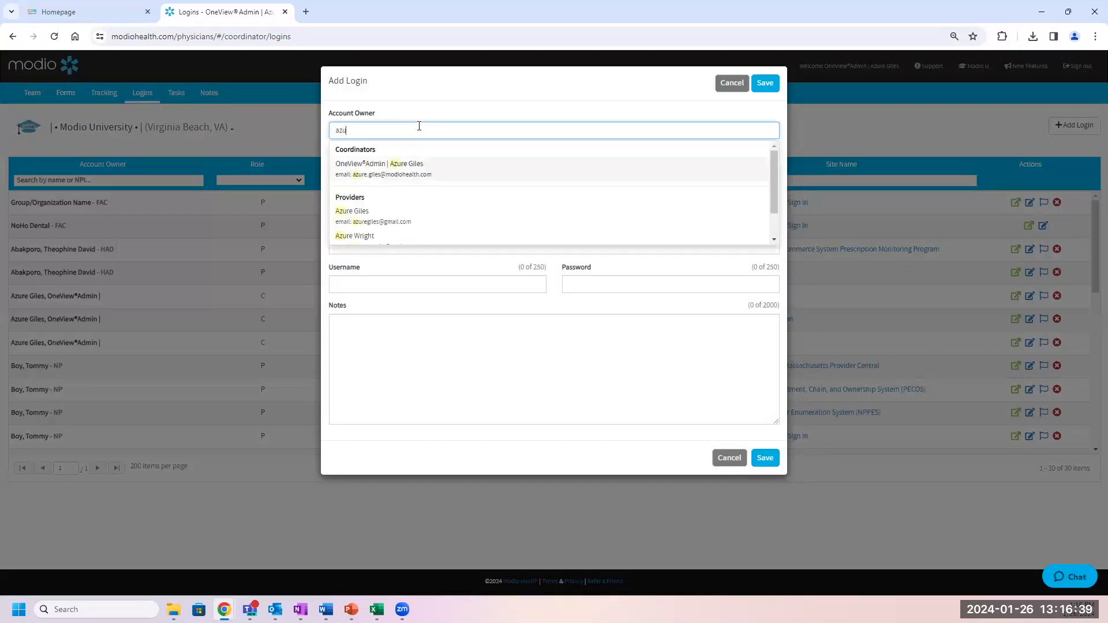
type("re")
left_click(414, 165)
Choose National Plan & Provider Enumeration System (NPPES) as the site, go through the empty username, password and notes fields, and cancel the new login
left_click(367, 170)
type("npp")
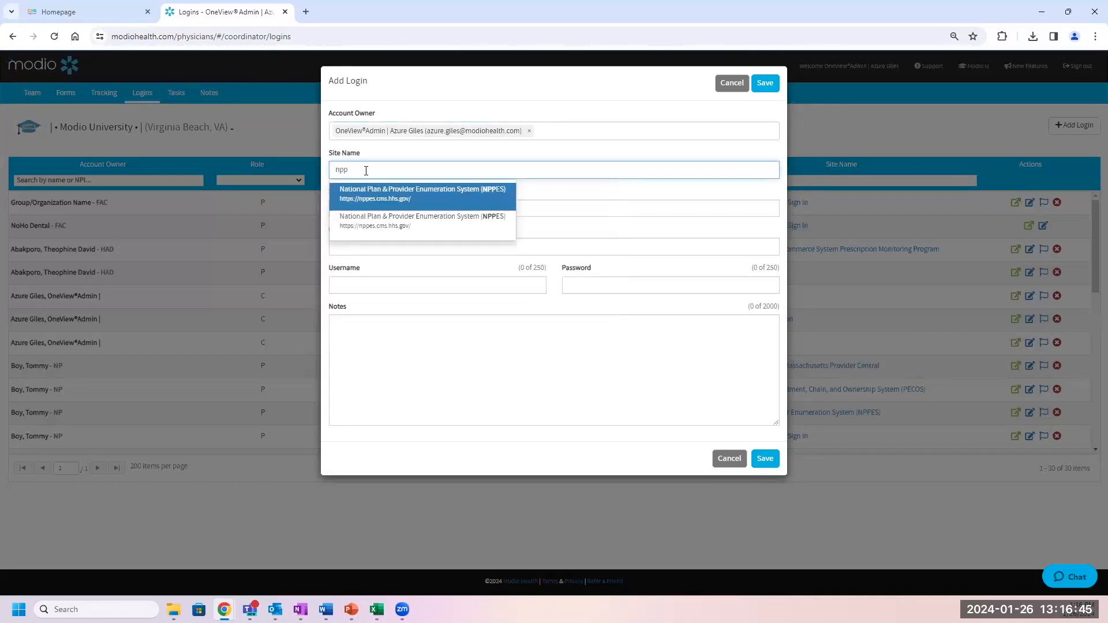
left_click(365, 196)
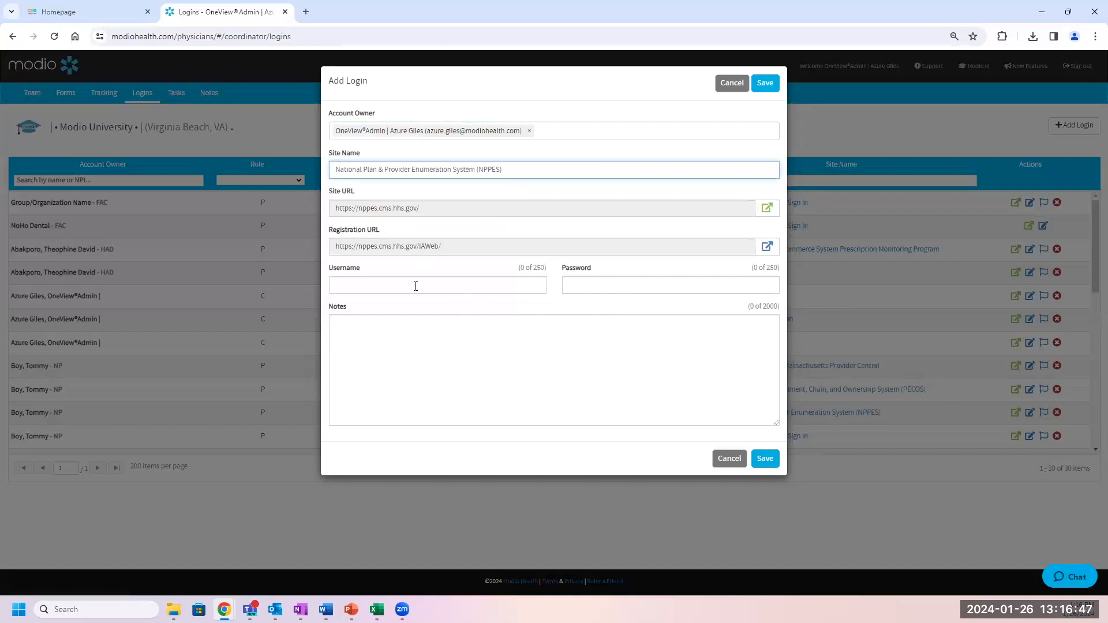
left_click(354, 285)
left_click(574, 285)
left_click(387, 350)
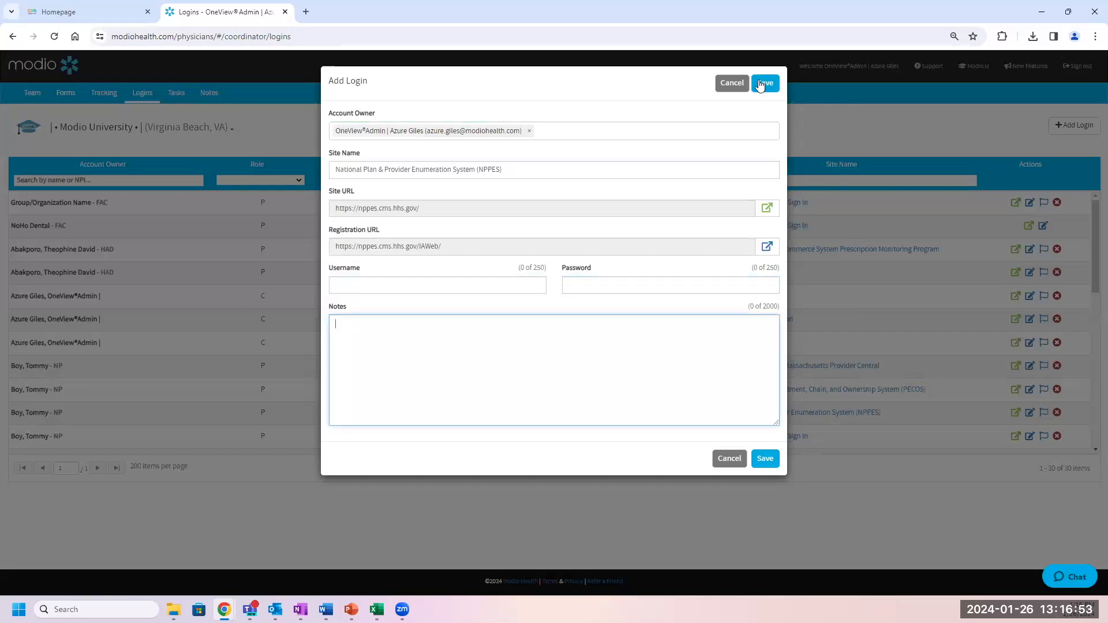
left_click(717, 460)
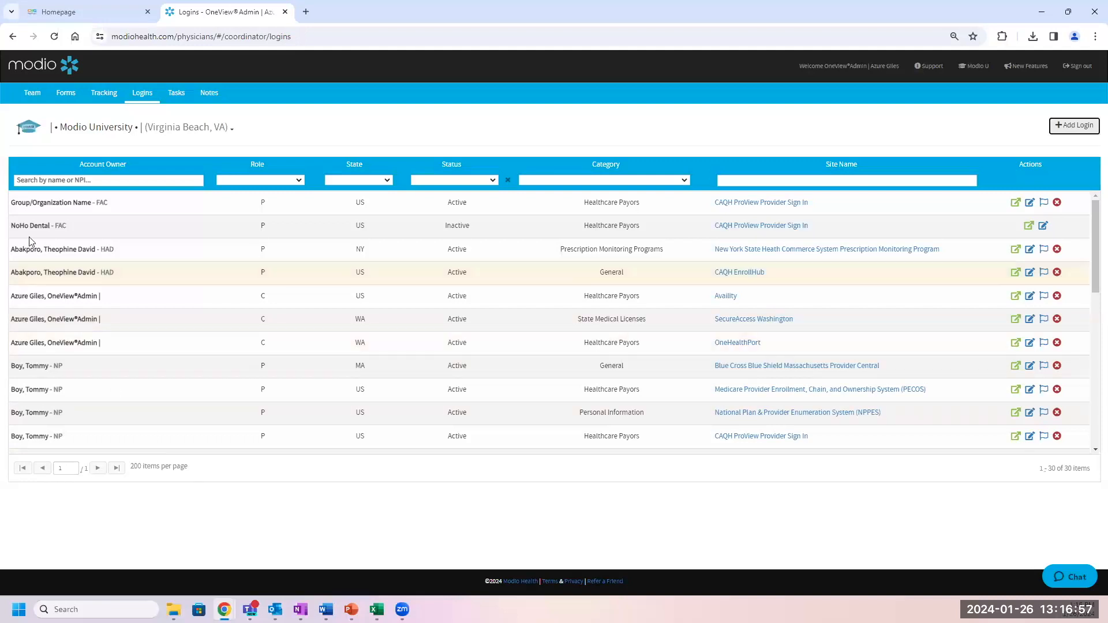
Filter the logins by the account owner's first name and clear that filter
left_click(57, 180)
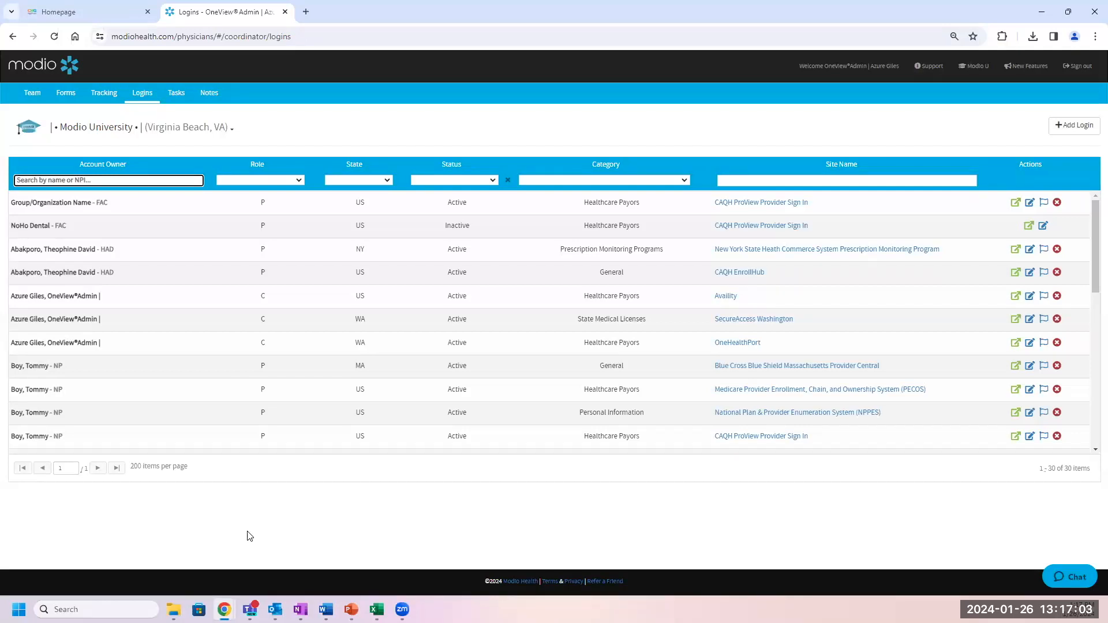
type("Azure")
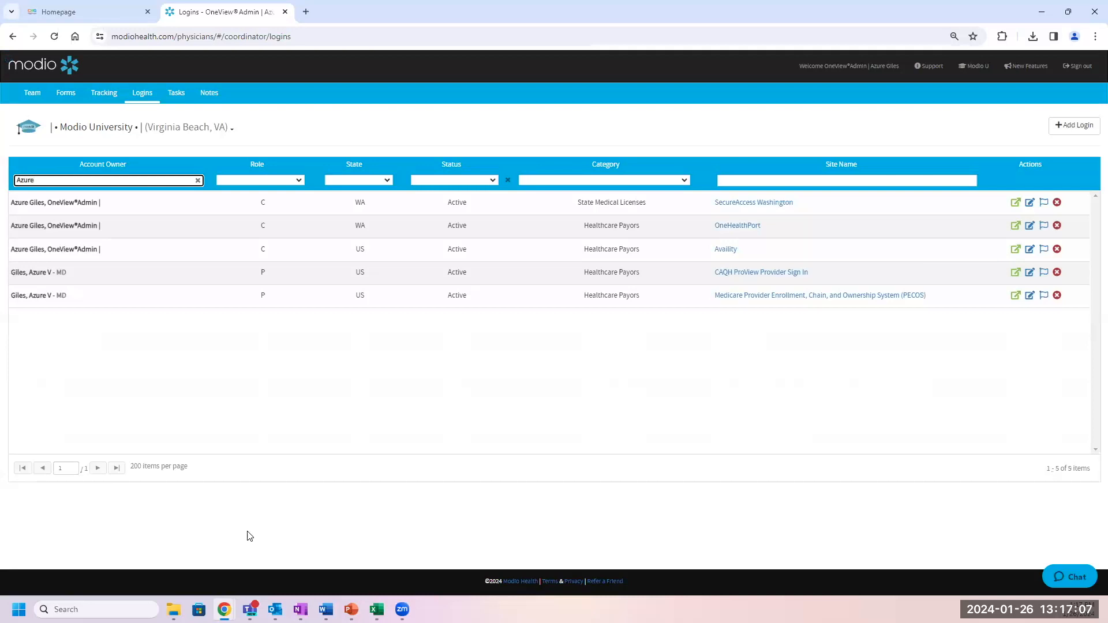
left_click(198, 182)
Filter the logins by the site name CAQH and clear that filter
left_click(829, 180)
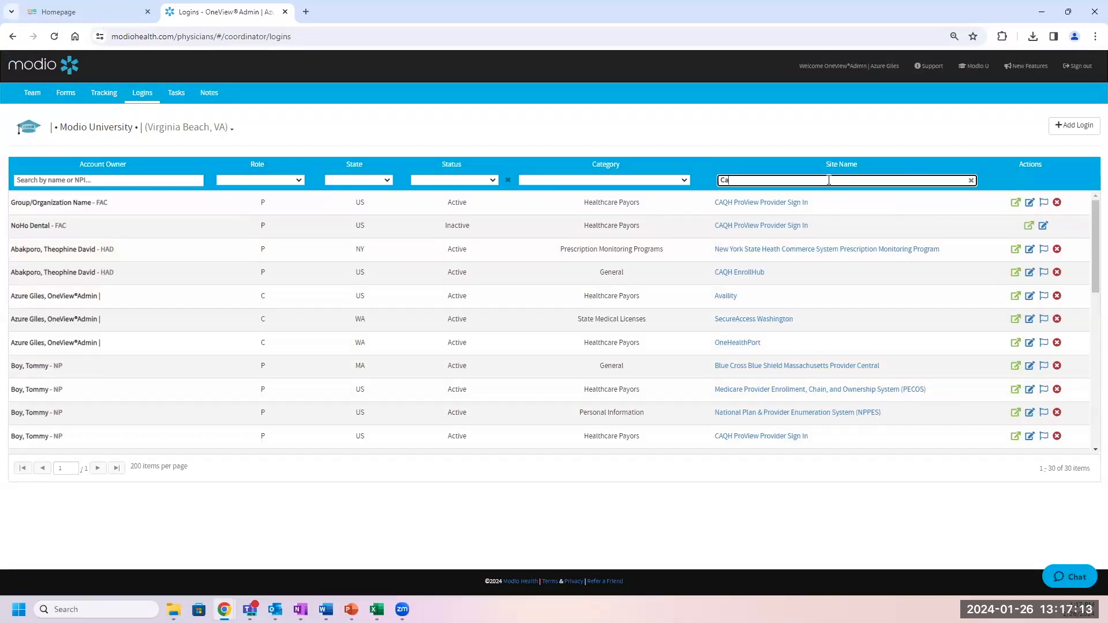
type("C")
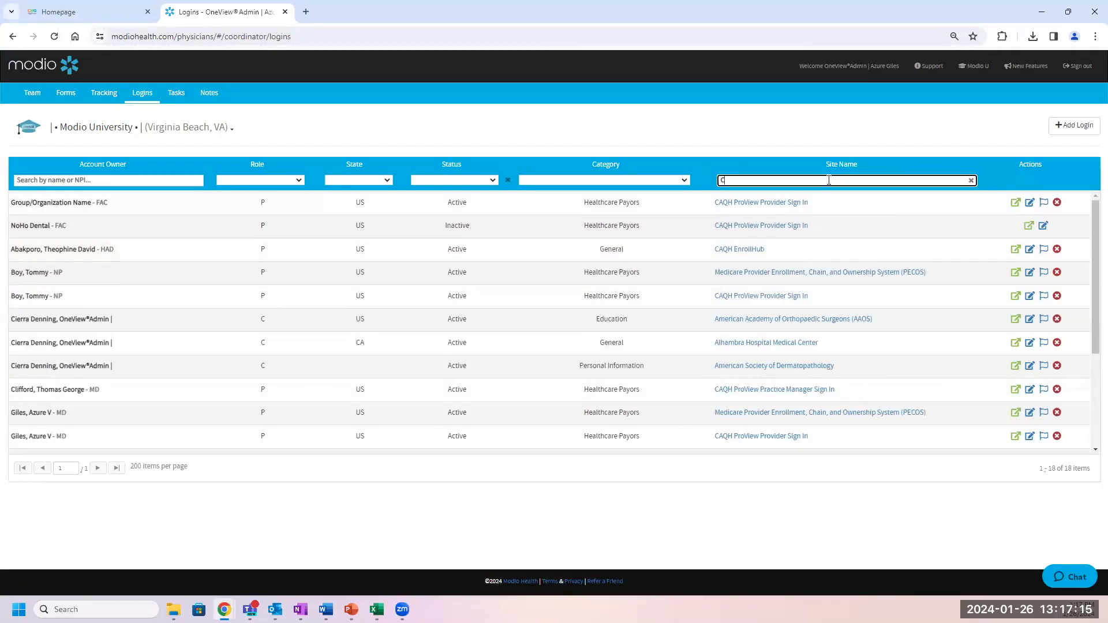
type("aAQH")
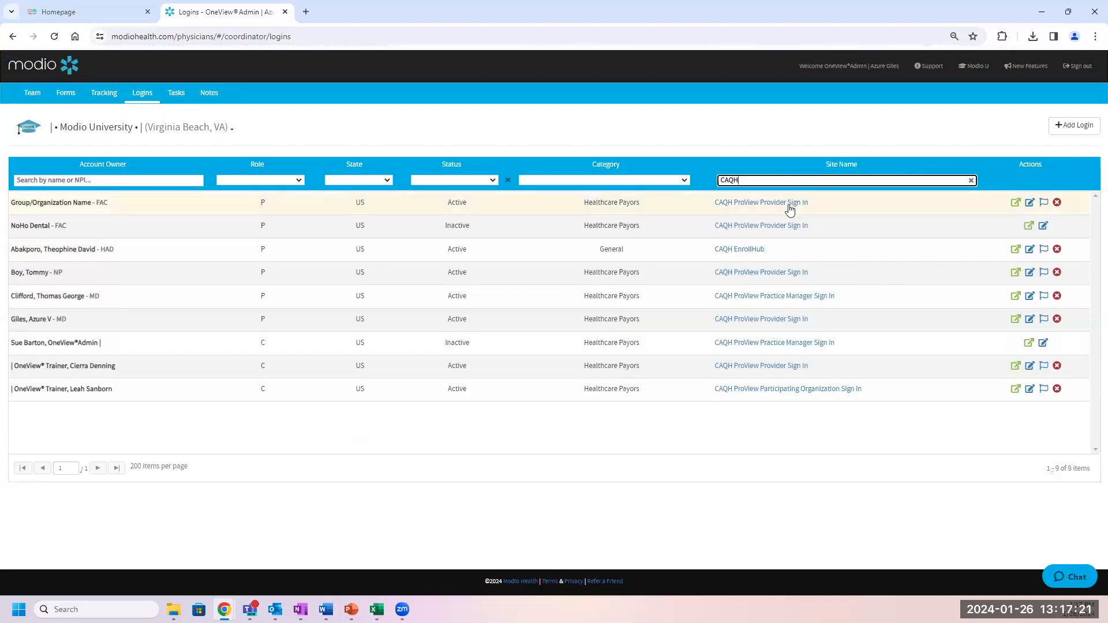
left_click(972, 181)
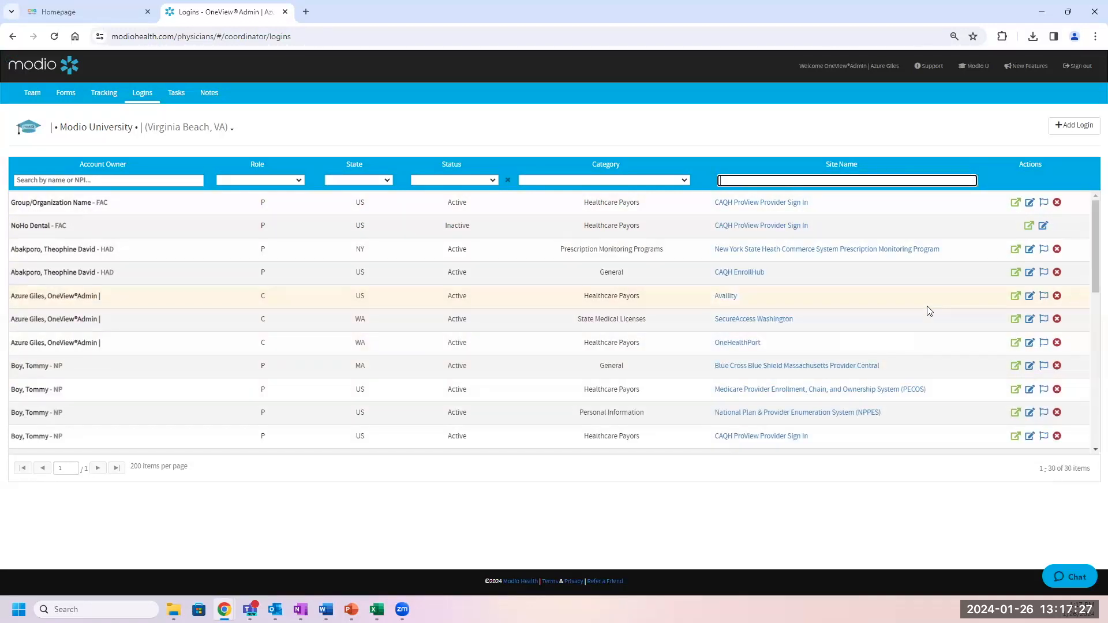
Look through the full logins list, open the coordinator's Availity login for editing, and launch its site URL
scroll(929, 311, "down", 3)
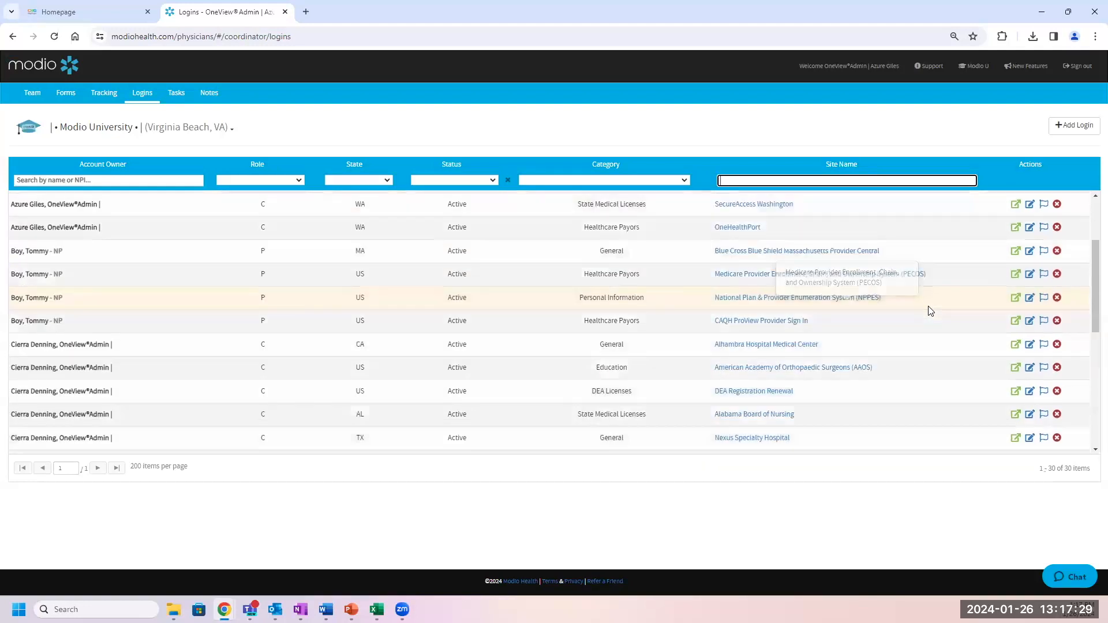
scroll(930, 311, "down", 1)
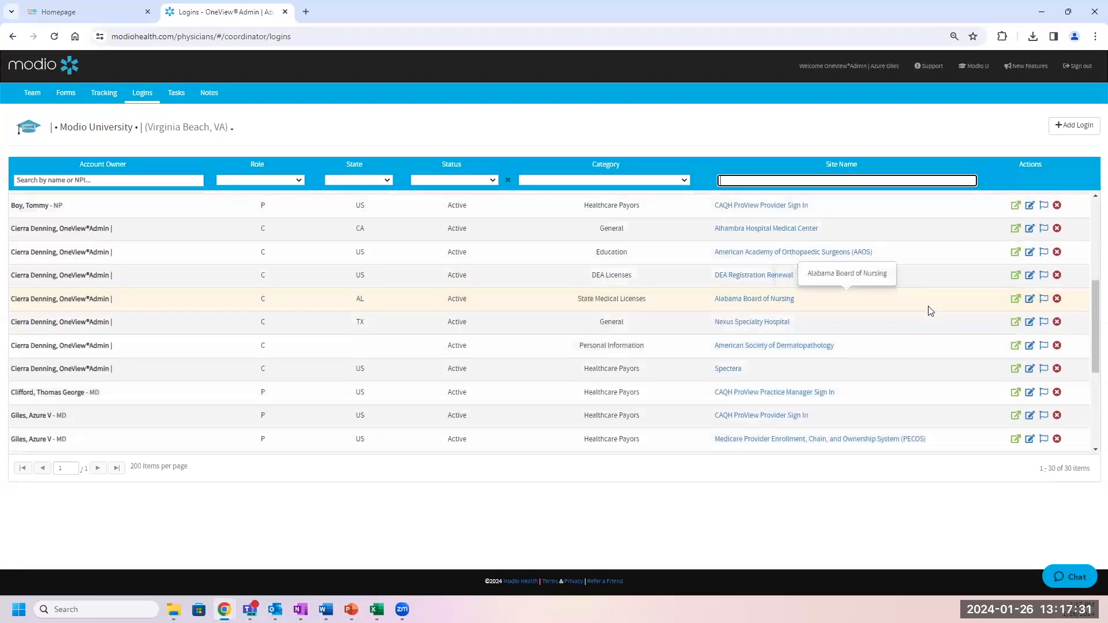
scroll(930, 311, "up", 4)
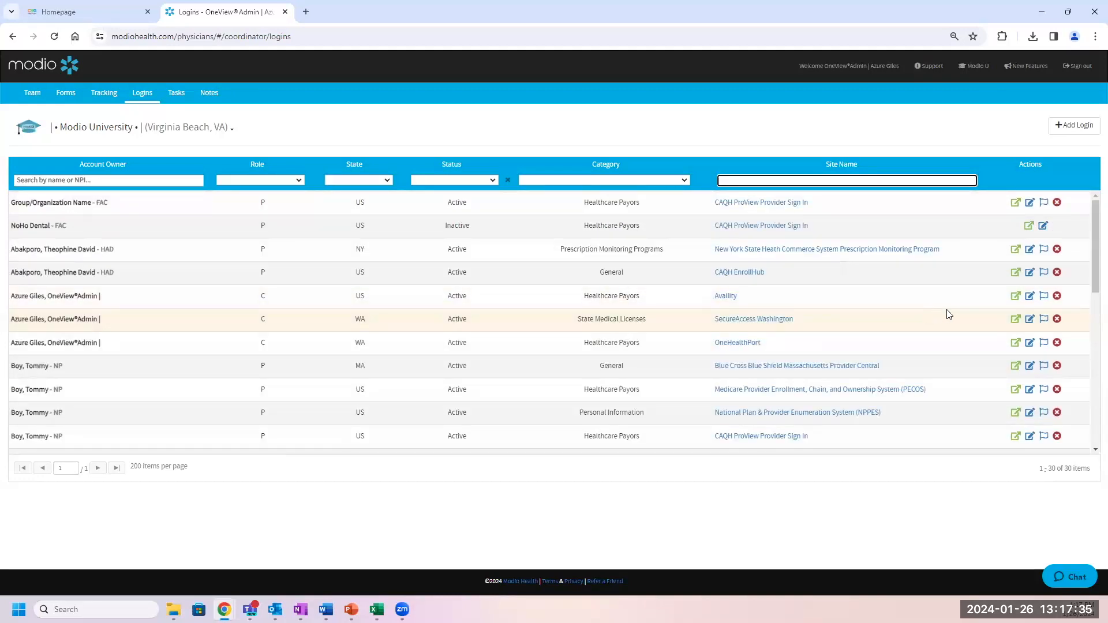
left_click(1030, 295)
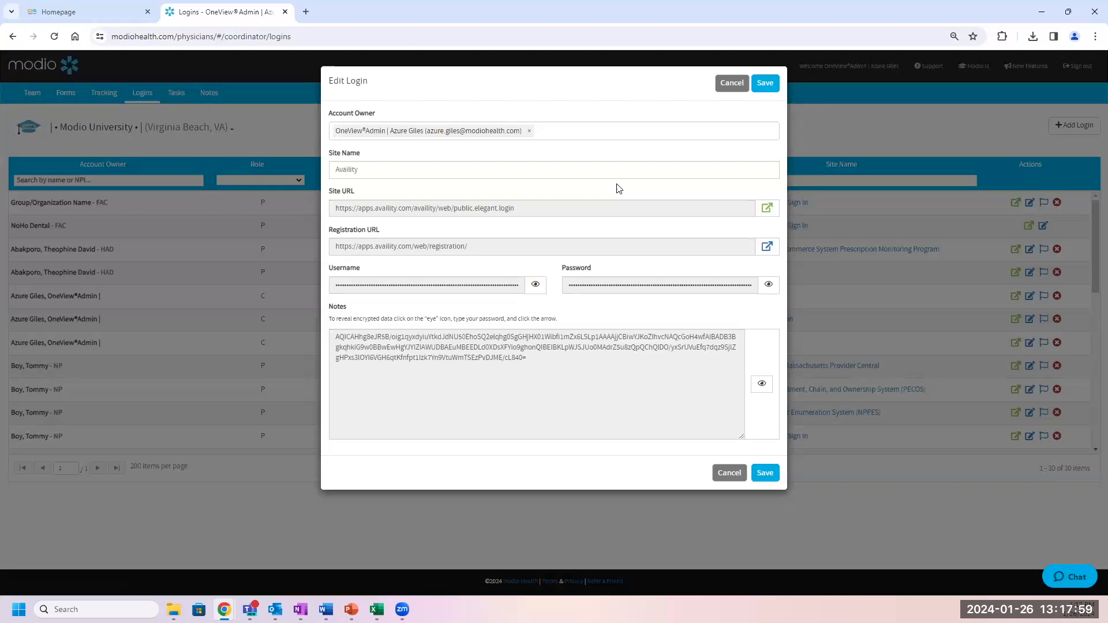
key("ctrl")
key("ctrl")
left_click(768, 209)
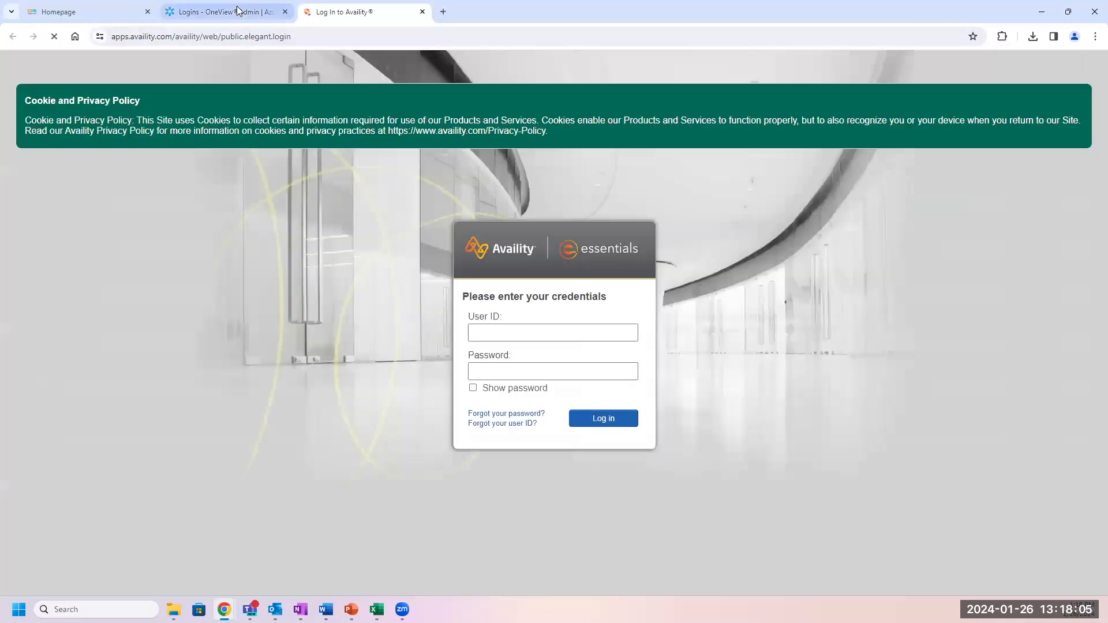
Return to the Availity login, reveal its encrypted credentials and notes, cancel the edit, and close the Availity site
left_click(237, 10)
left_click(536, 287)
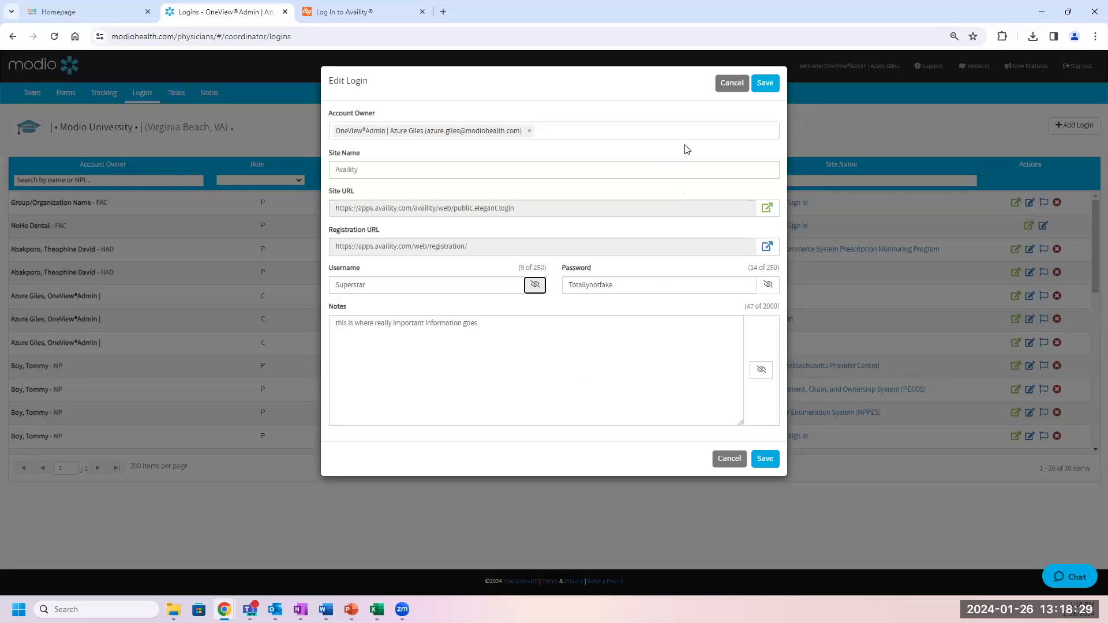
left_click(725, 85)
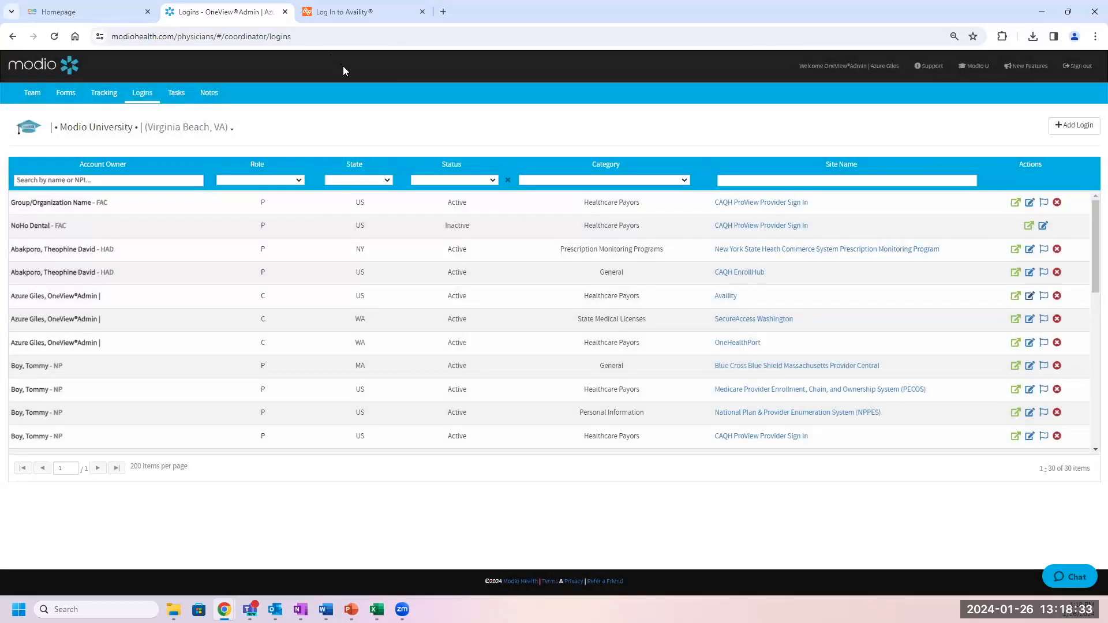
left_click(367, 11)
left_click(422, 12)
Open the team's Notes list, check the available note types, and filter the notes by the MD provider's last name
left_click(210, 94)
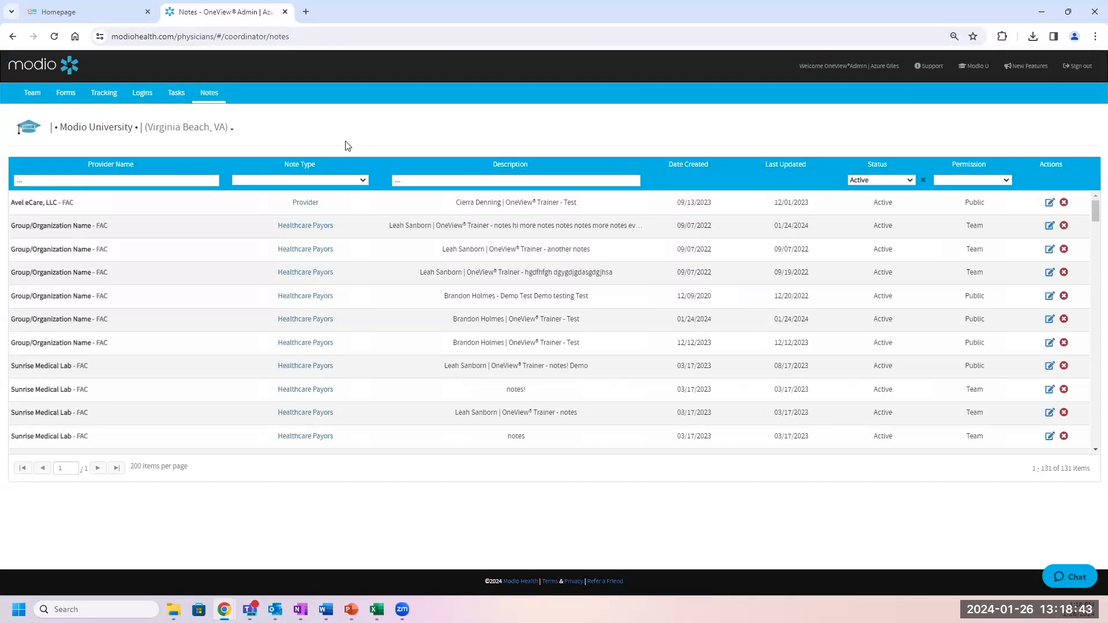
left_click(156, 180)
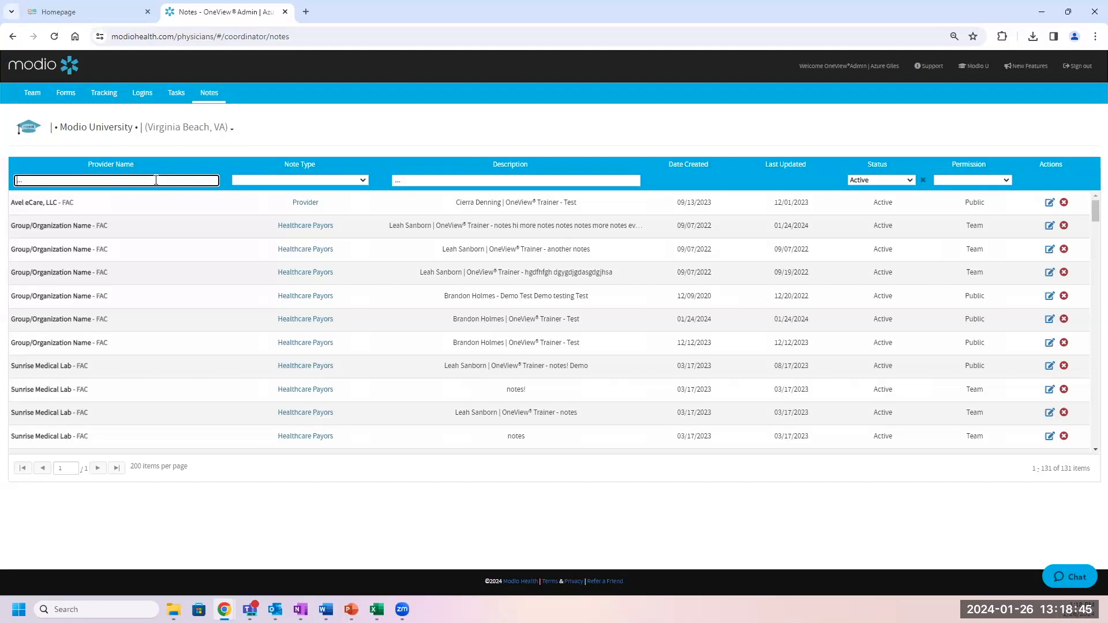
left_click(296, 180)
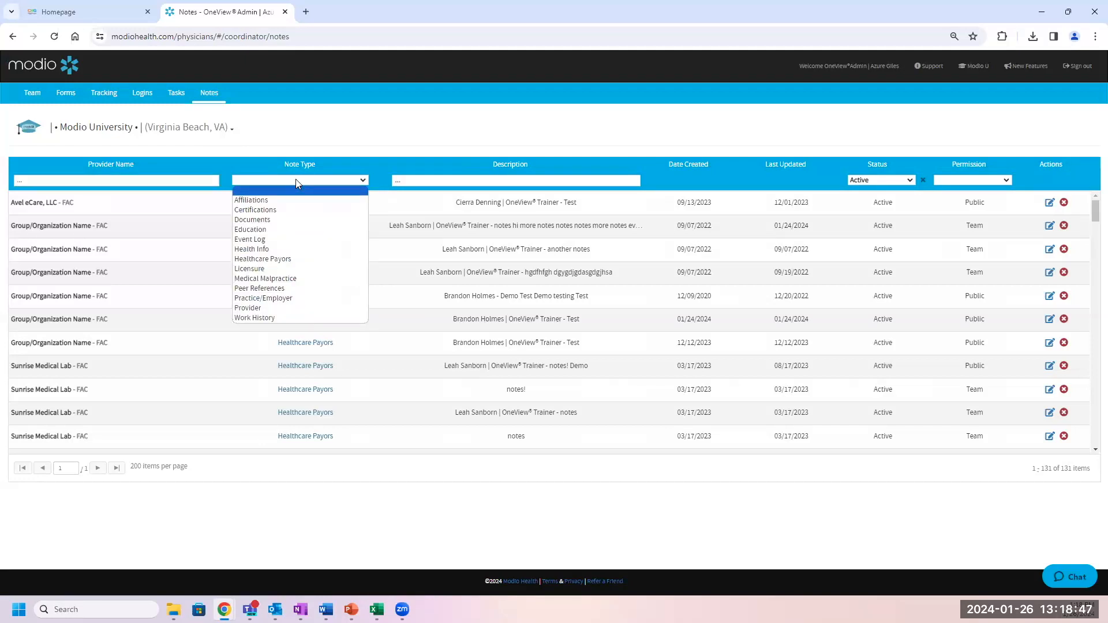
left_click(166, 182)
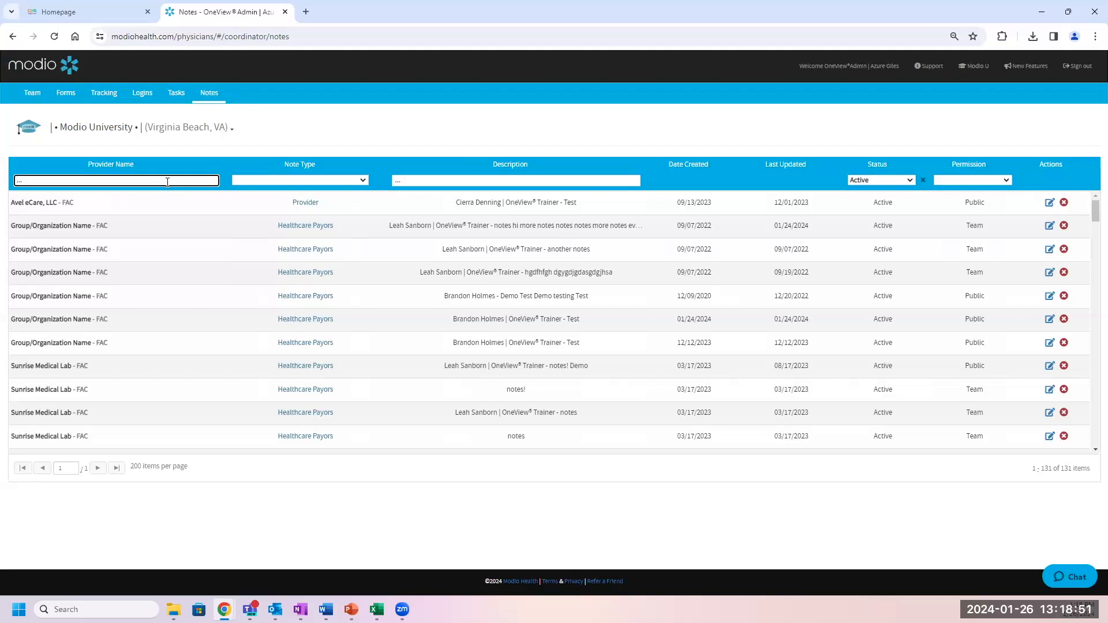
type("abel")
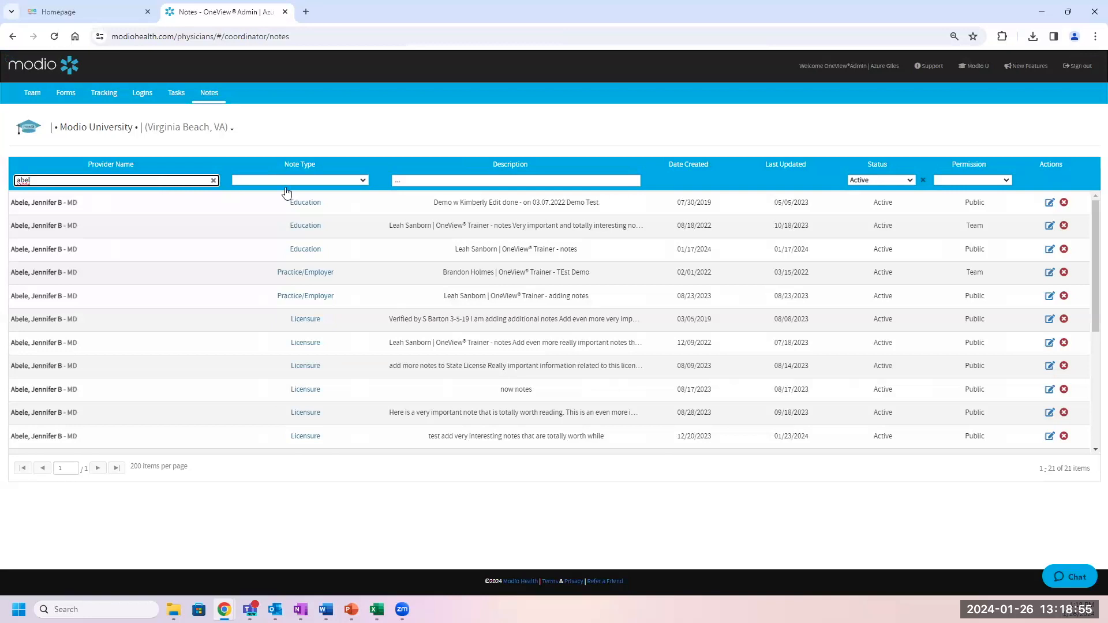
Filter the provider's notes to the Licensure type and preview the full text of the state and DEA license notes
left_click(323, 181)
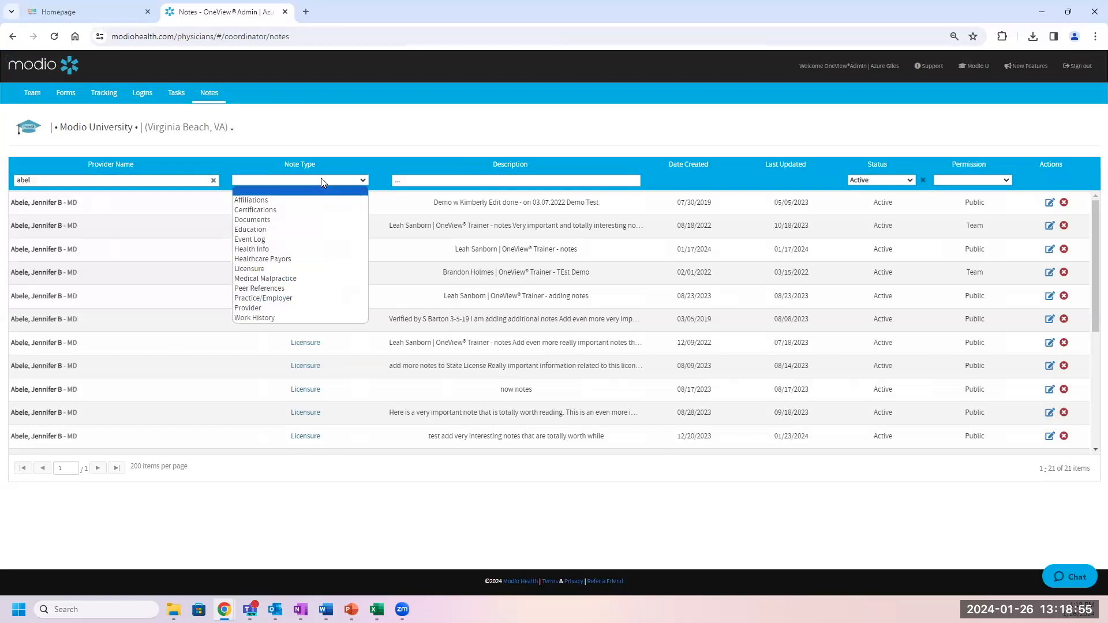
left_click(282, 269)
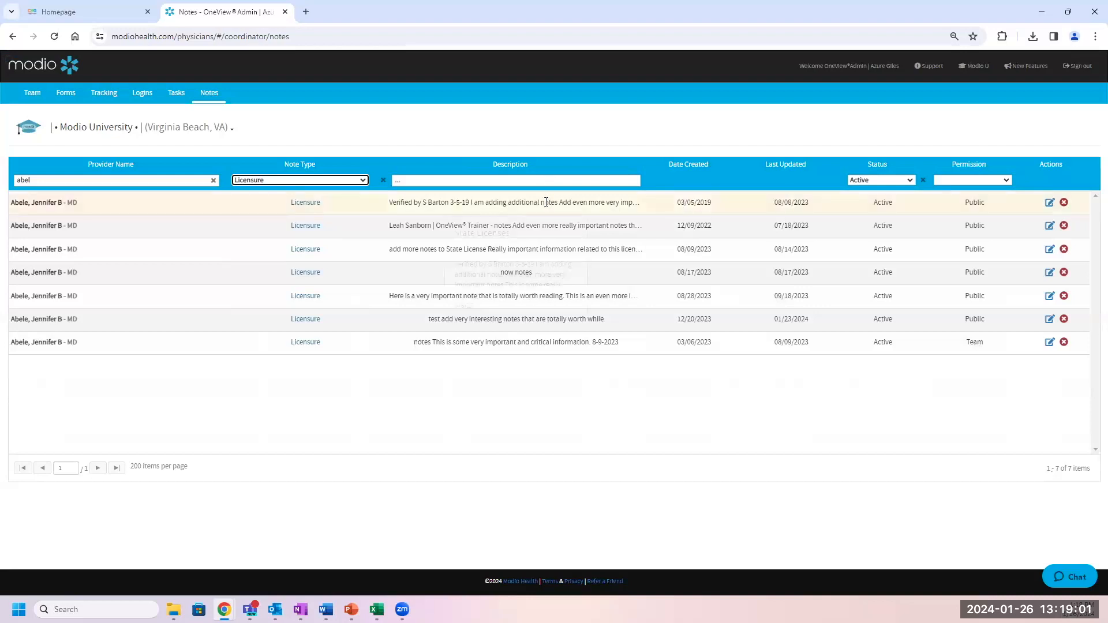
mouse_move(564, 229)
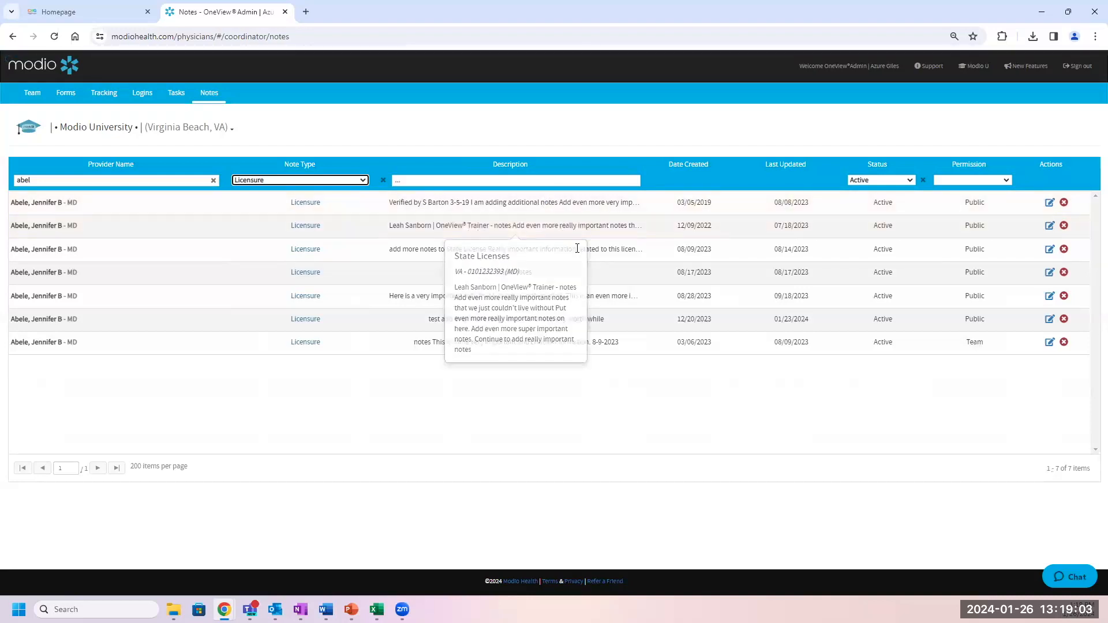
mouse_move(560, 344)
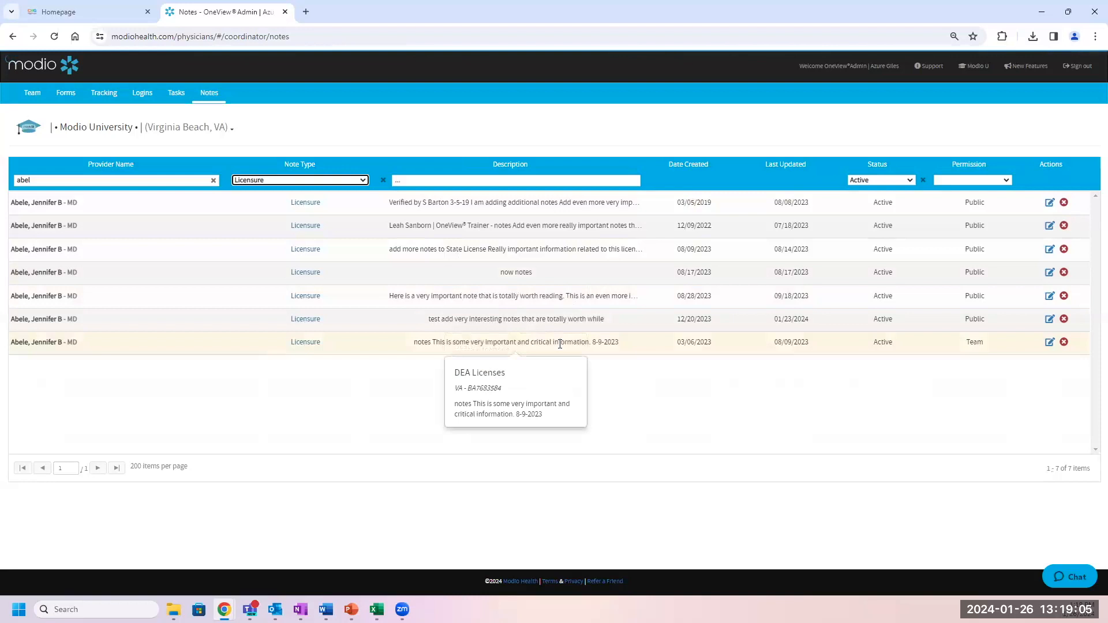
Add the line "adding additional notes for context" to the DEA license note, save it, and clear the provider name and note type filters
left_click(1049, 345)
left_click(619, 140)
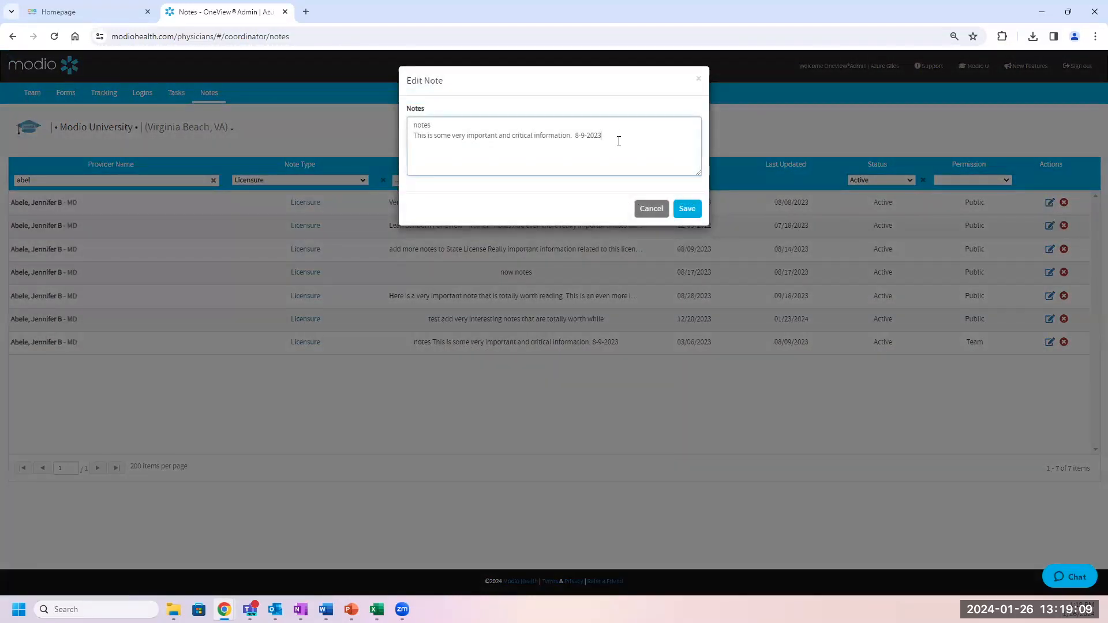
key("Return")
type("adding additional notes for context")
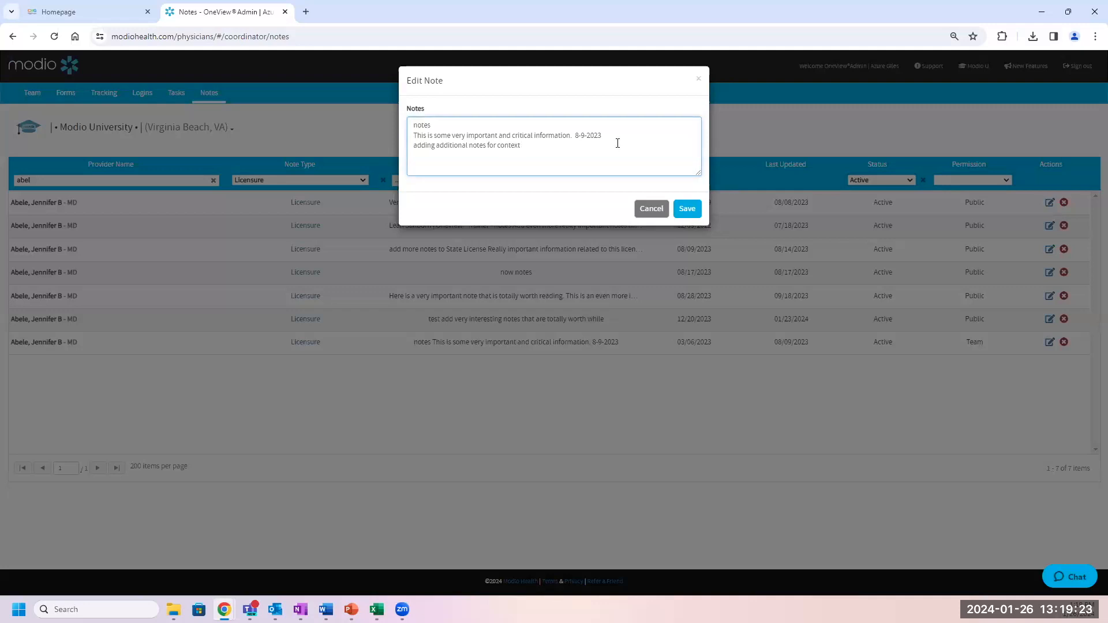
left_click(687, 208)
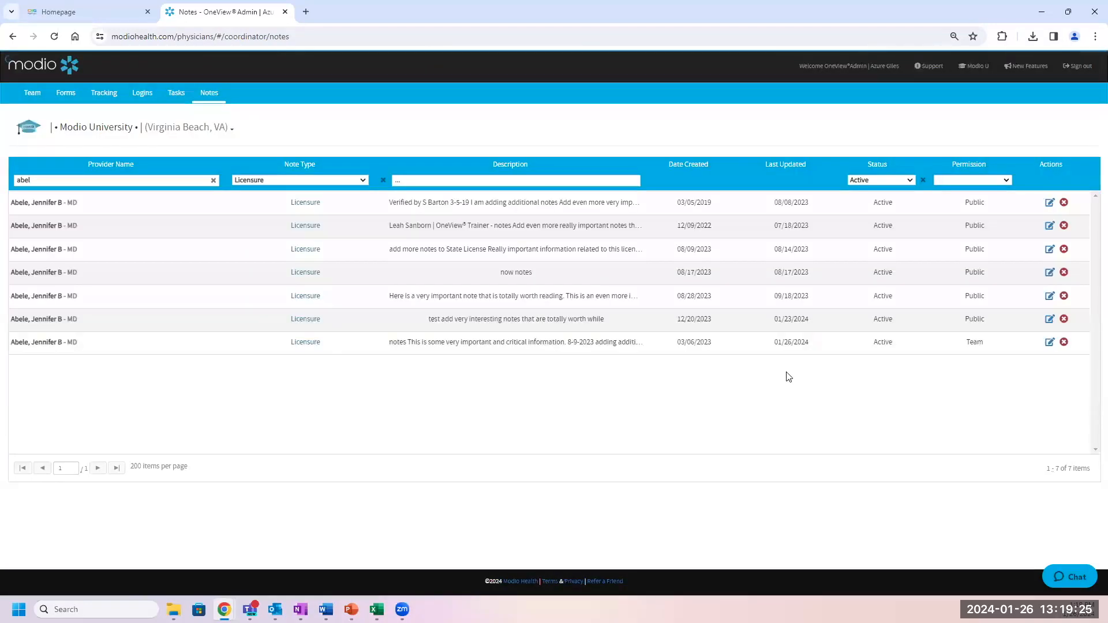
left_click(213, 180)
left_click(382, 180)
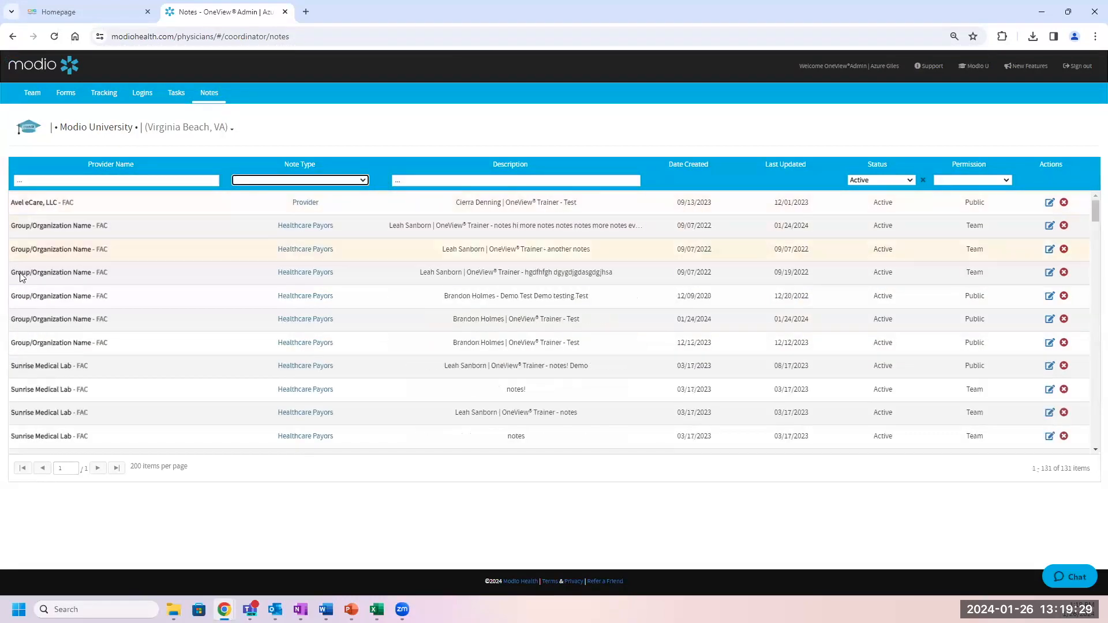
Look through the unfiltered notes of all the team's providers
scroll(214, 358, "down", 10)
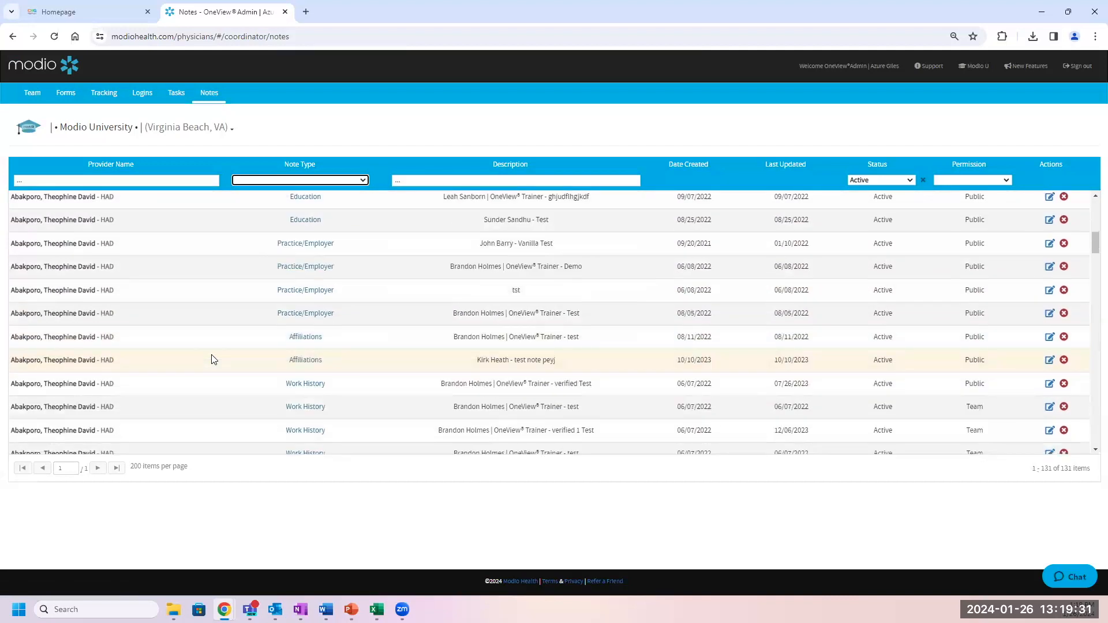
scroll(214, 358, "down", 5)
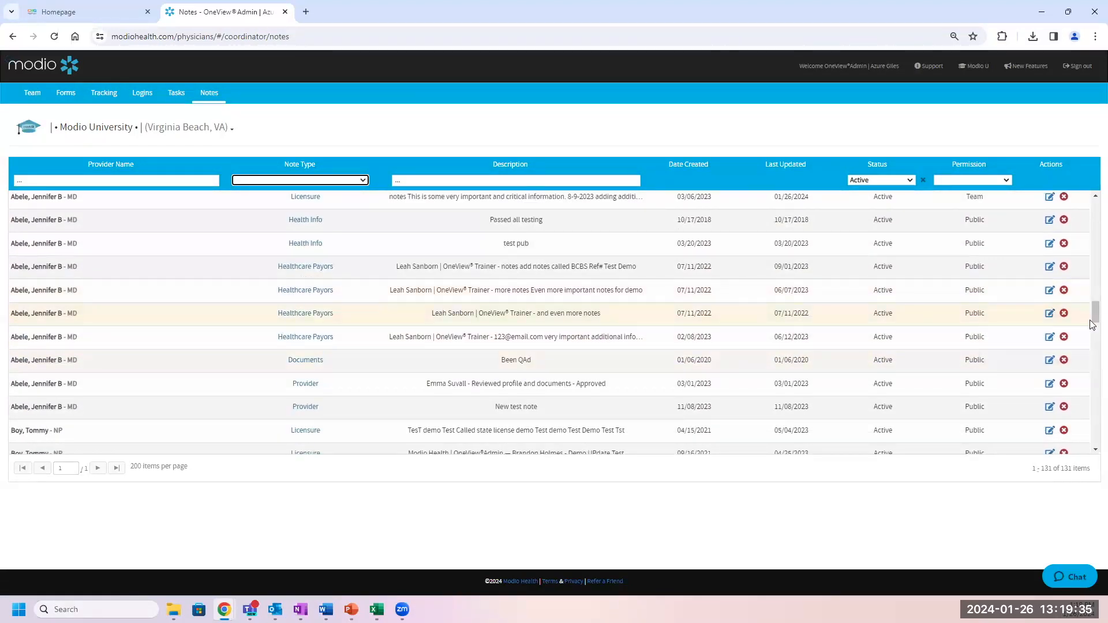
scroll(1093, 278, "up", 1)
scroll(1093, 277, "up", 15)
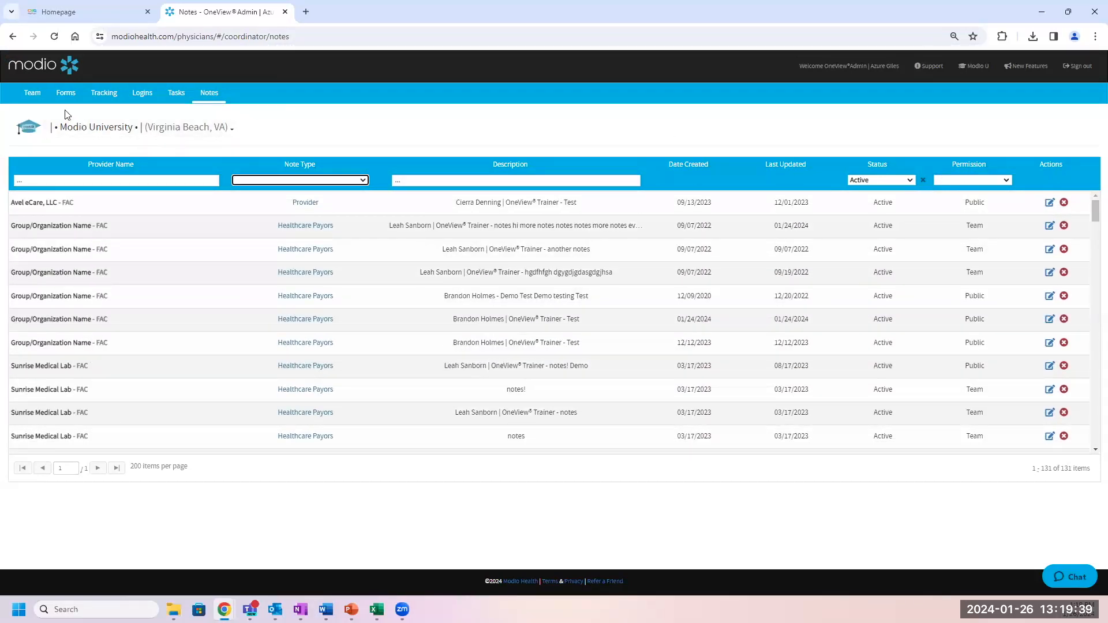
Return to the Team provider list, find the Allergy and Immunology MD provider, and open that provider's Personal Info section
left_click(40, 100)
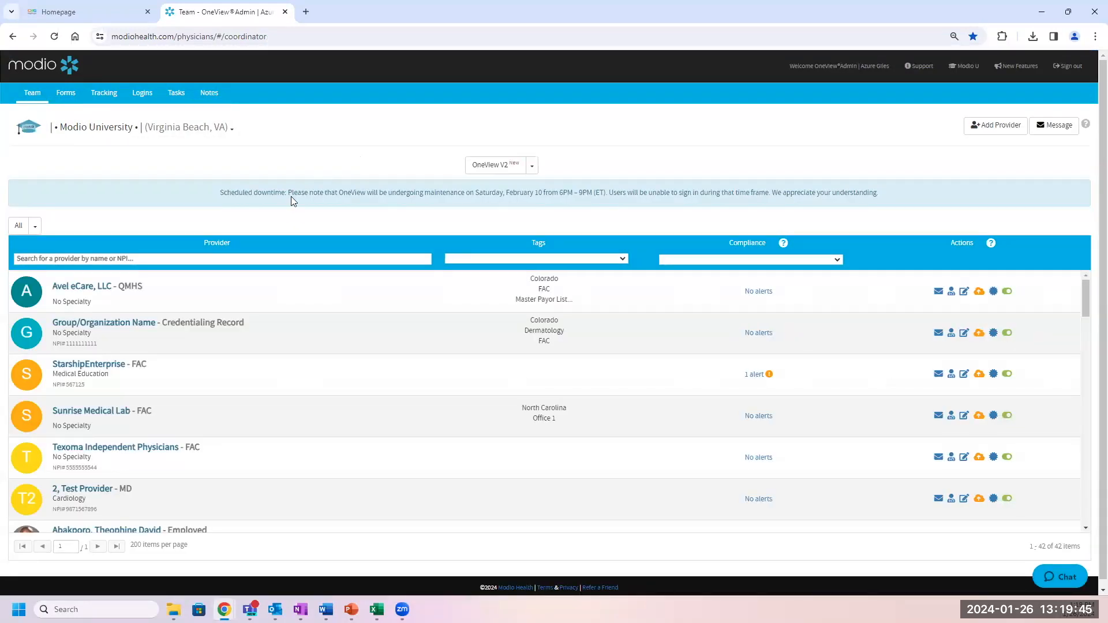
scroll(369, 381, "down", 3)
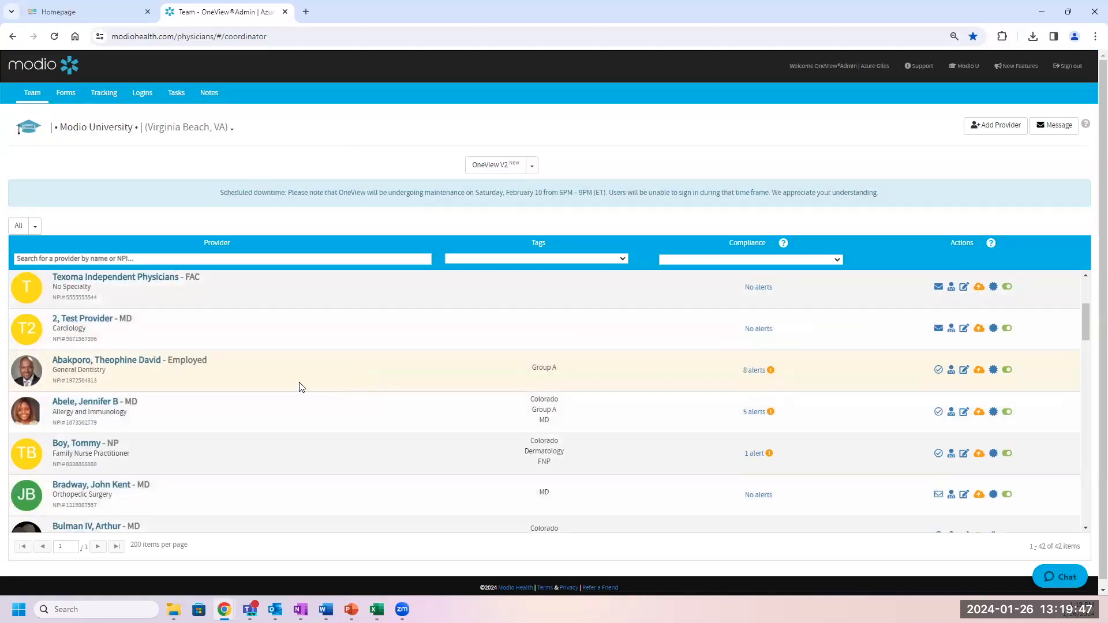
scroll(242, 415, "down", 5)
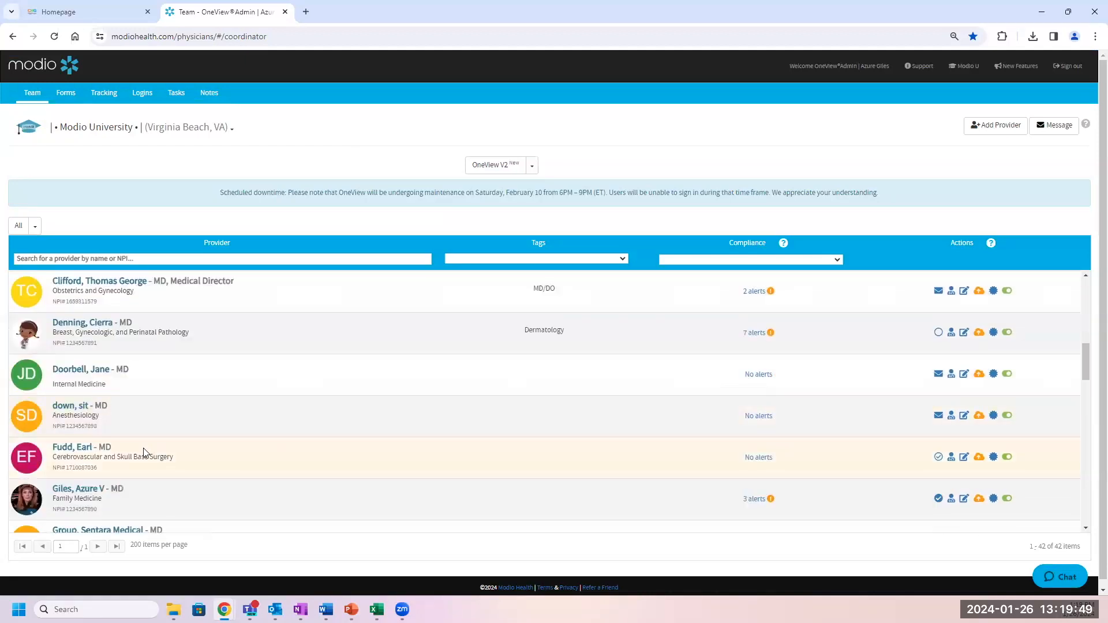
scroll(199, 434, "down", 1)
left_click(226, 259)
type("a")
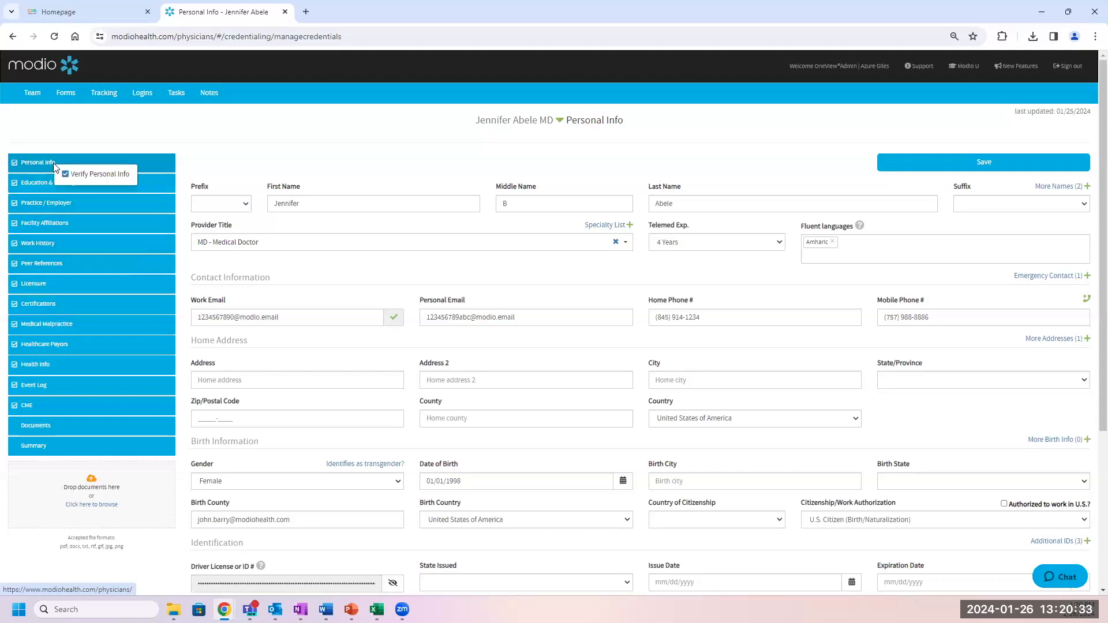
Check the verify and unverify options of the profile's Education & Training, Work History and Facility Affiliations sections, and return to Personal Info
left_click(48, 185)
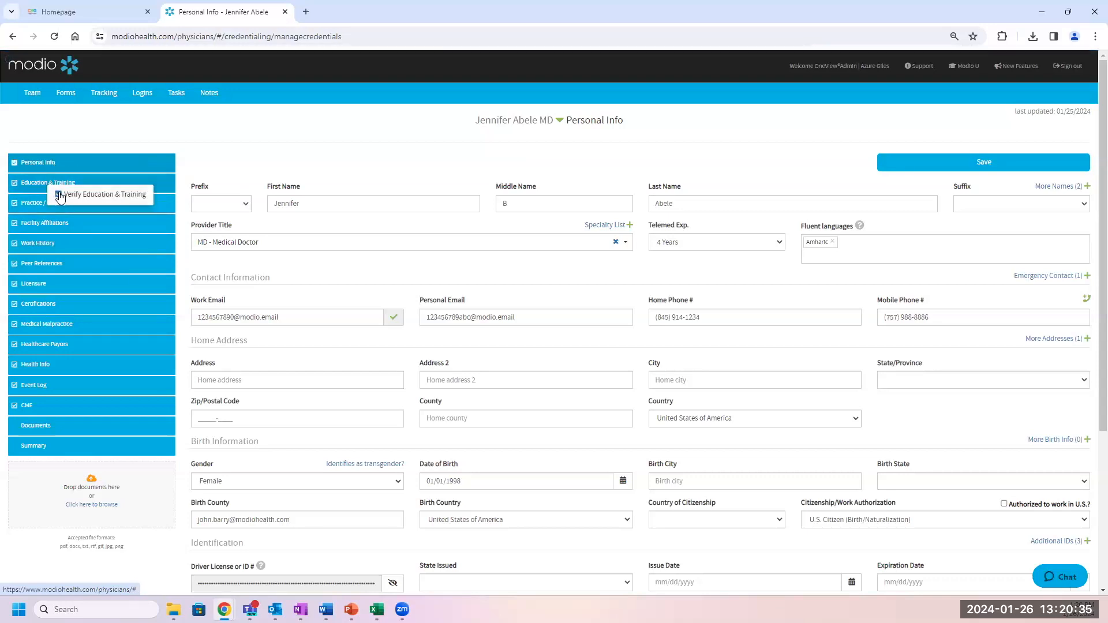
mouse_move(53, 219)
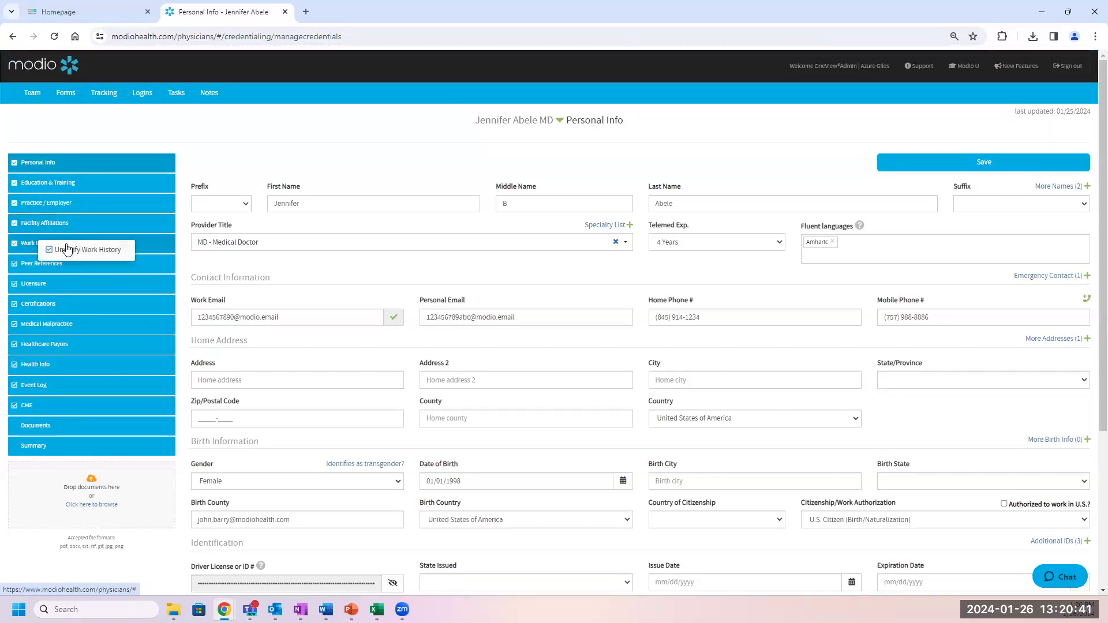
left_click(46, 225)
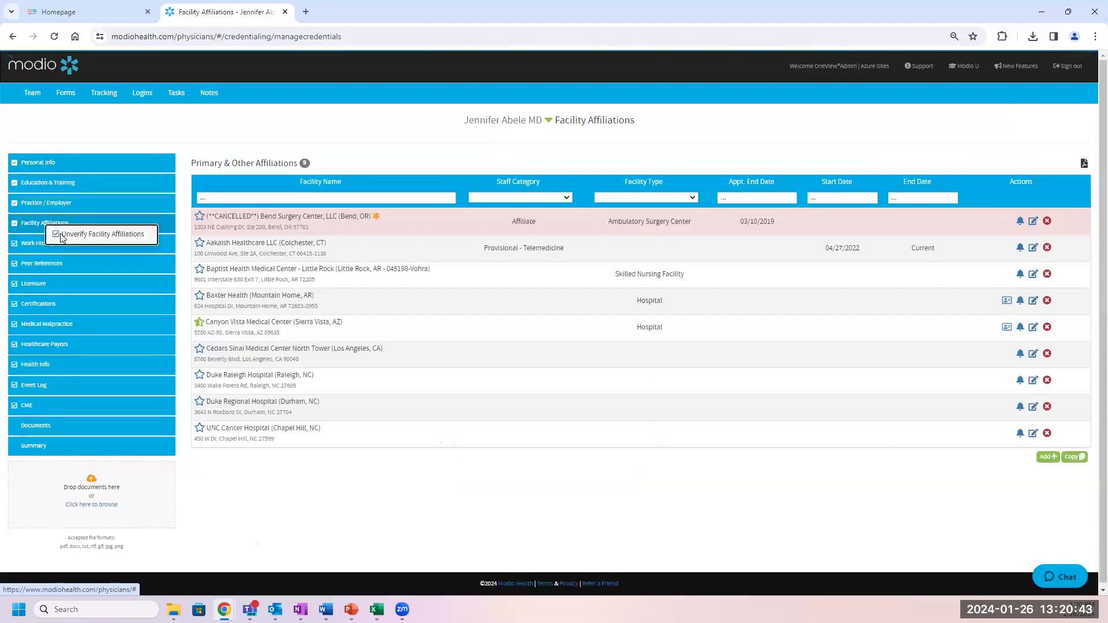
left_click(67, 171)
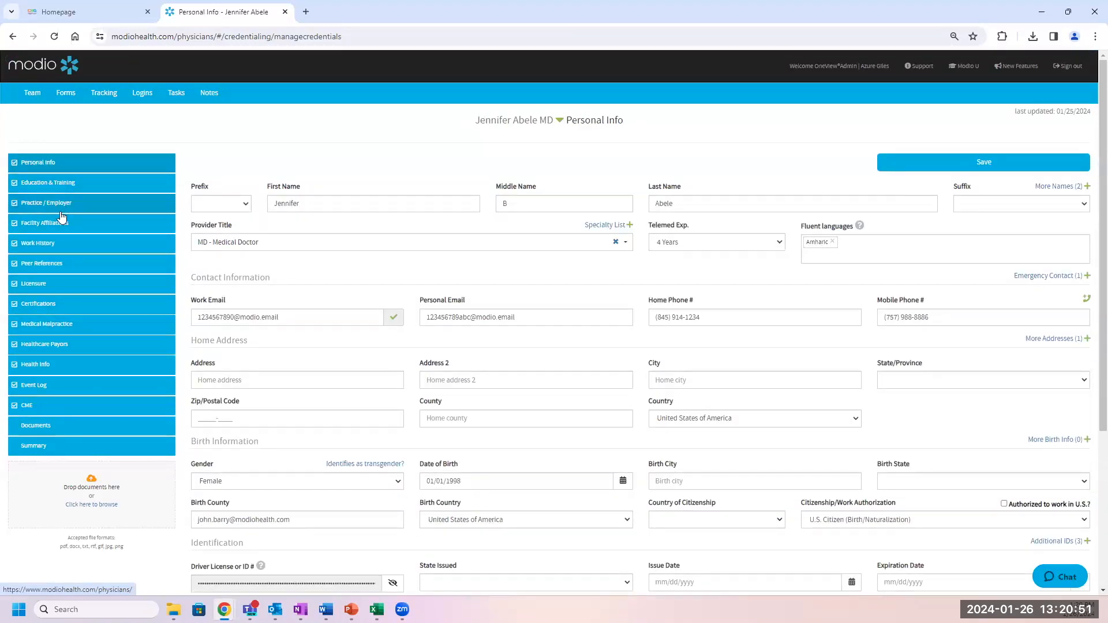
View the provider's Education & Training, Practice / Employer and Facility Affiliations sections
left_click(56, 182)
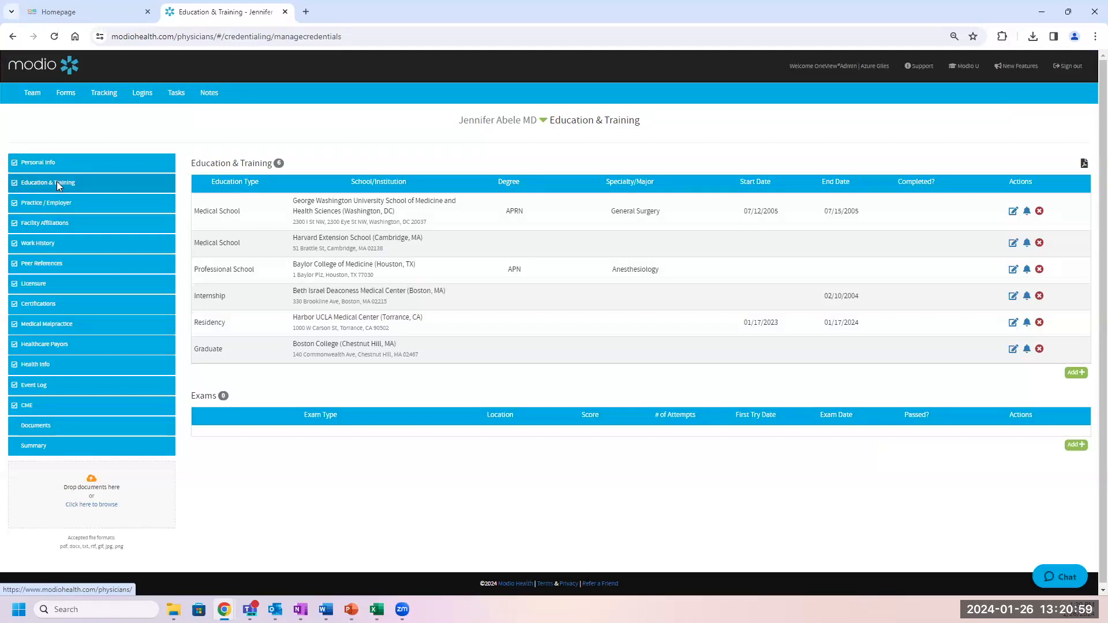
left_click(56, 183)
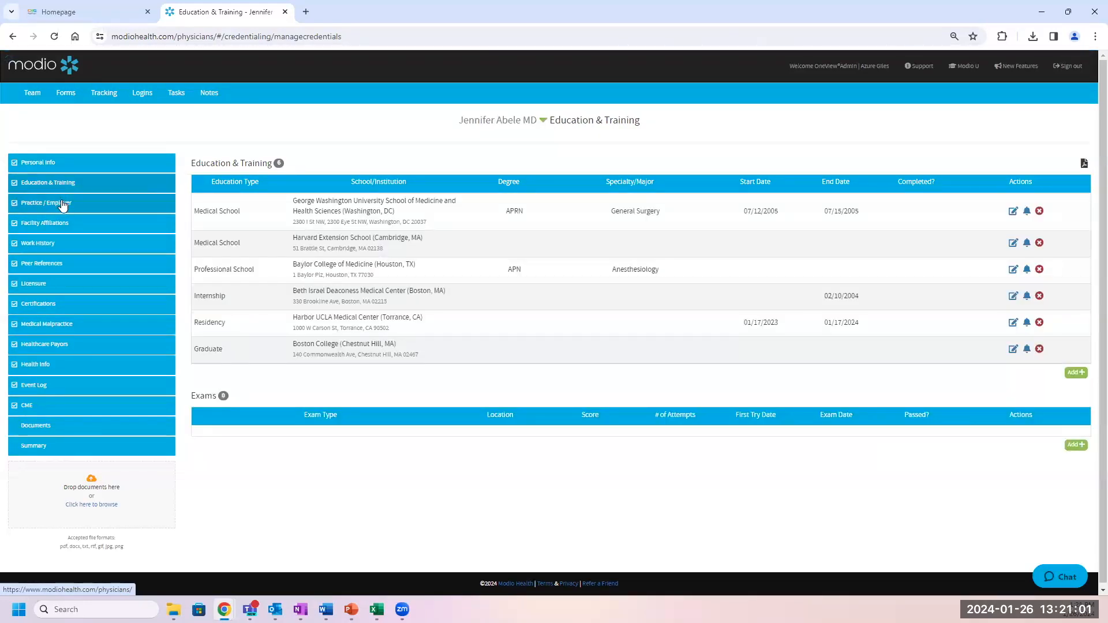
left_click(64, 206)
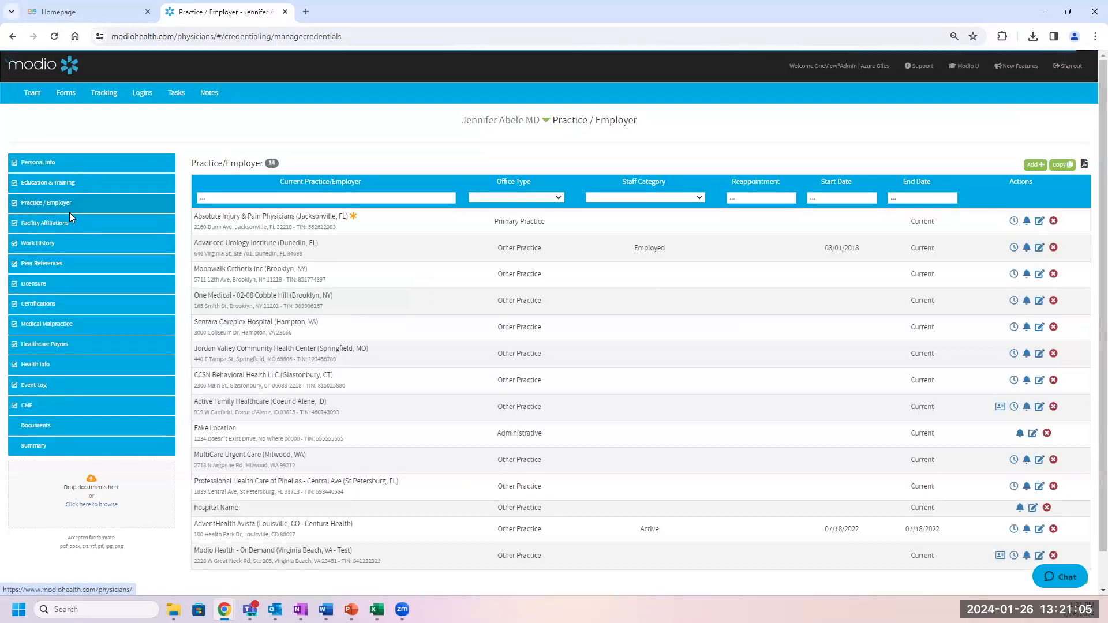
left_click(71, 223)
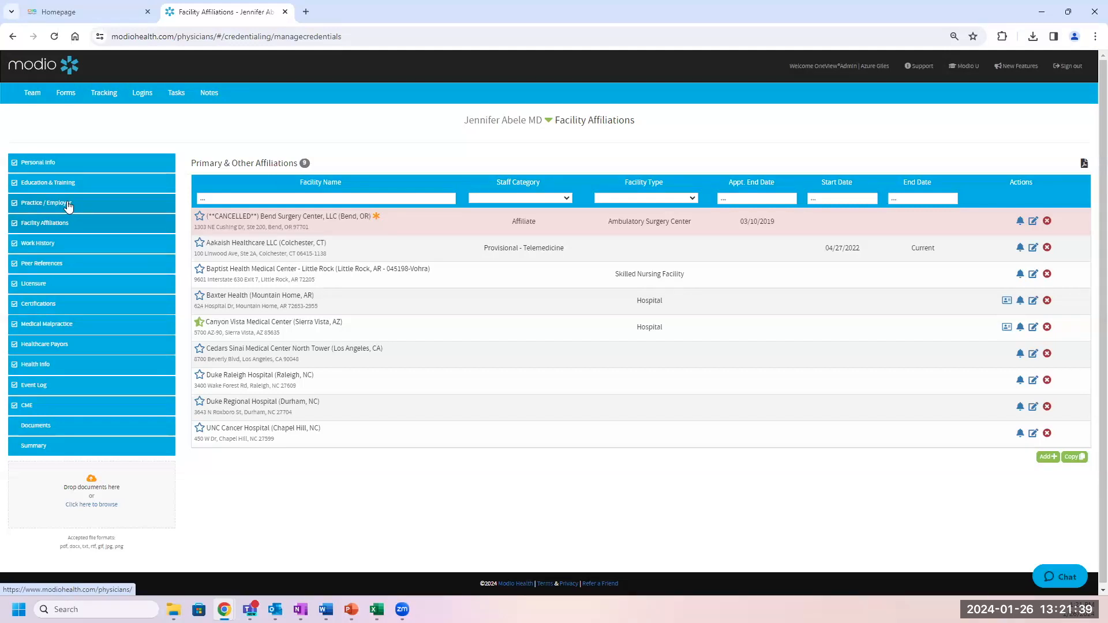
Set up a copy of StarshipEnterprise's facility affiliations to the provider, keeping only Duke Raleigh Hospital (Raleigh, NC), and close it without saving
left_click(1077, 458)
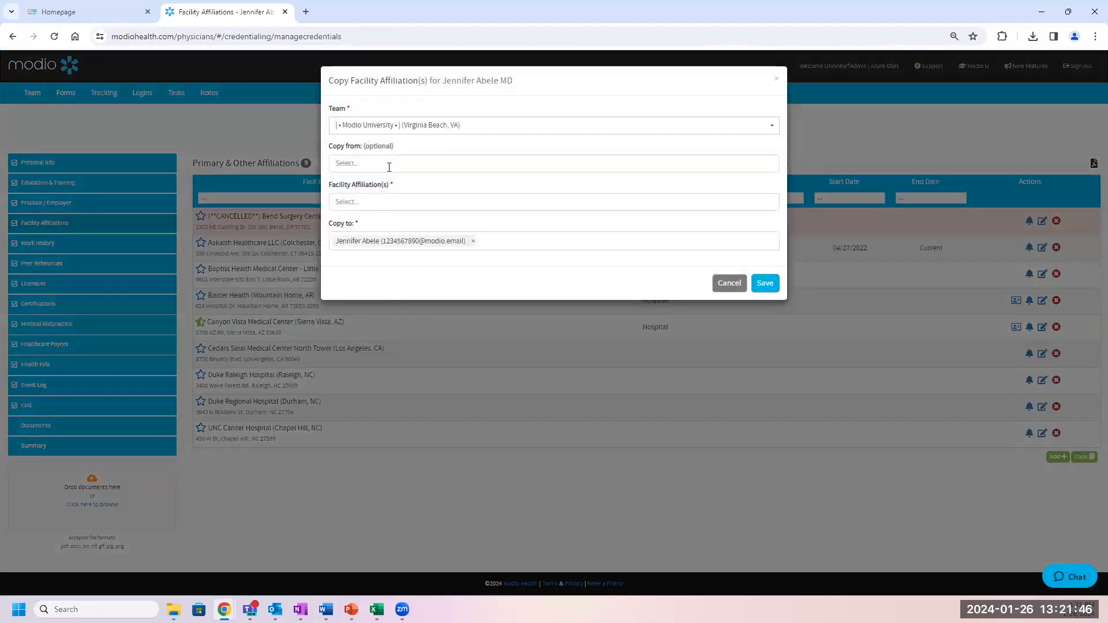
left_click(392, 163)
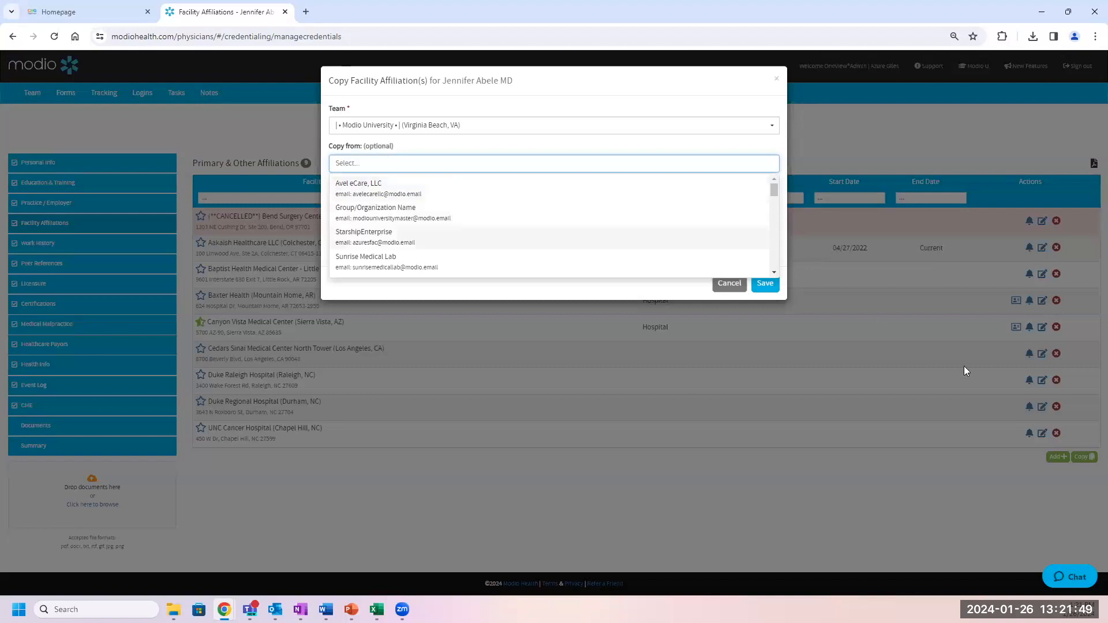
left_click(436, 243)
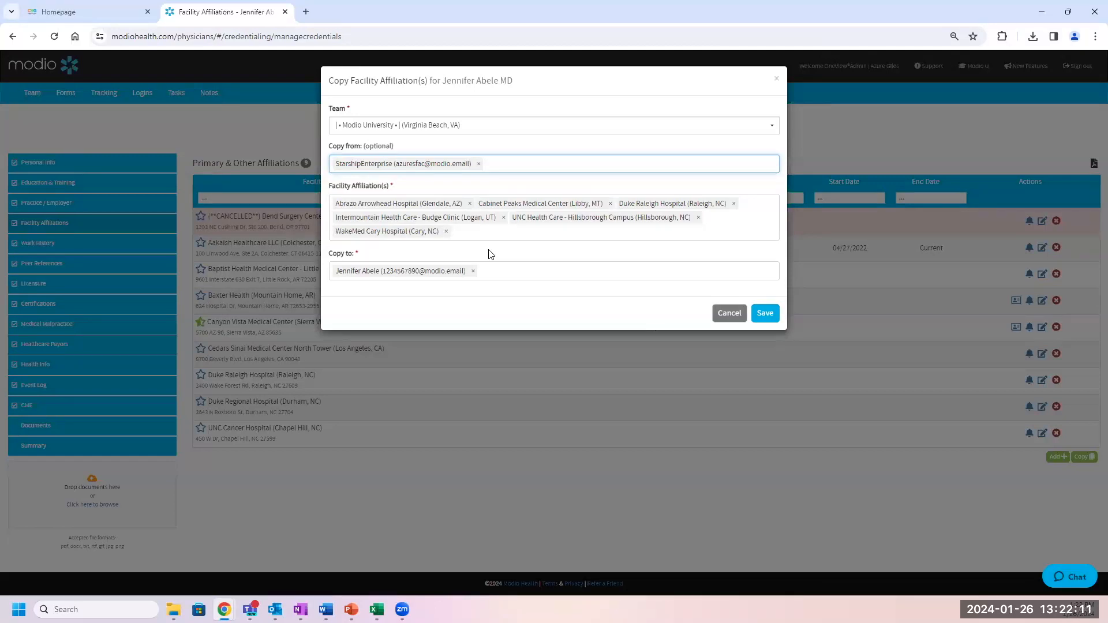
left_click(471, 206)
left_click(471, 204)
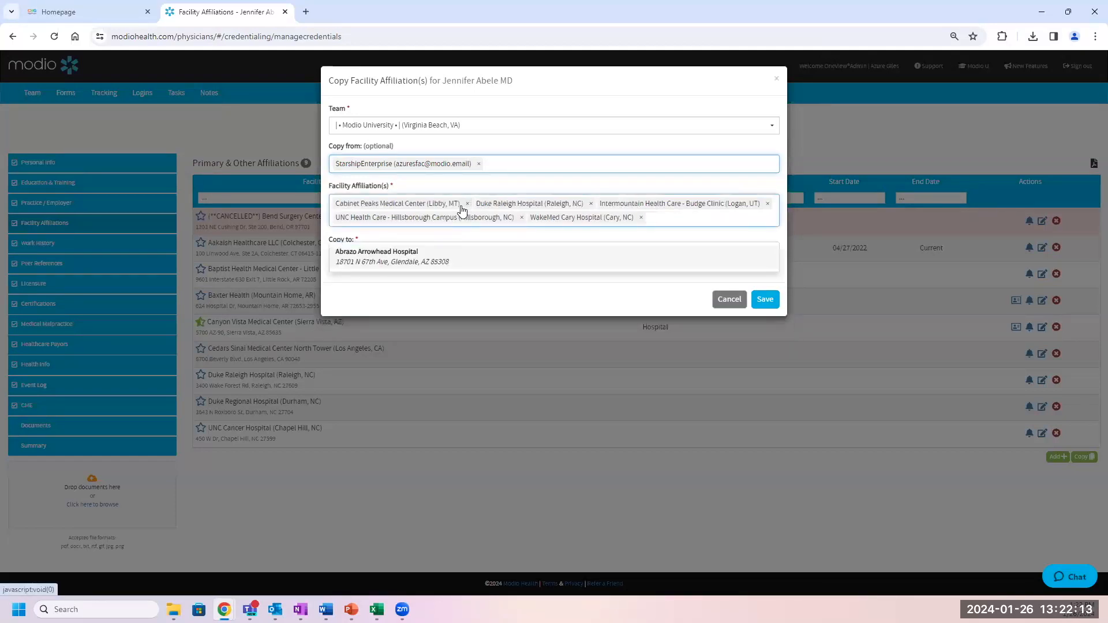
left_click(466, 205)
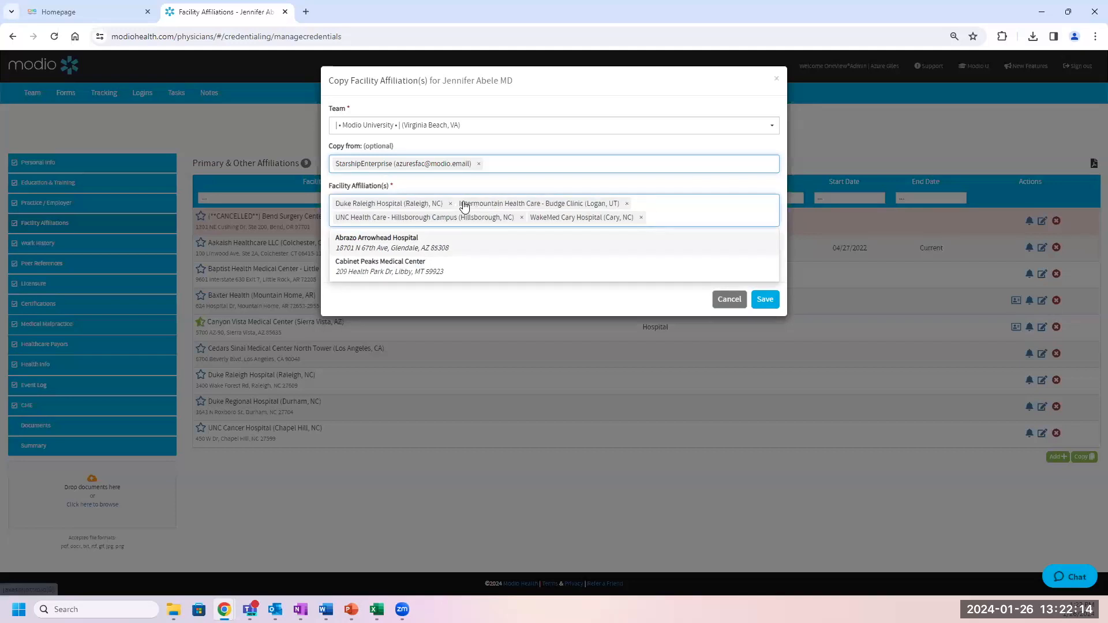
left_click(521, 218)
left_click(628, 205)
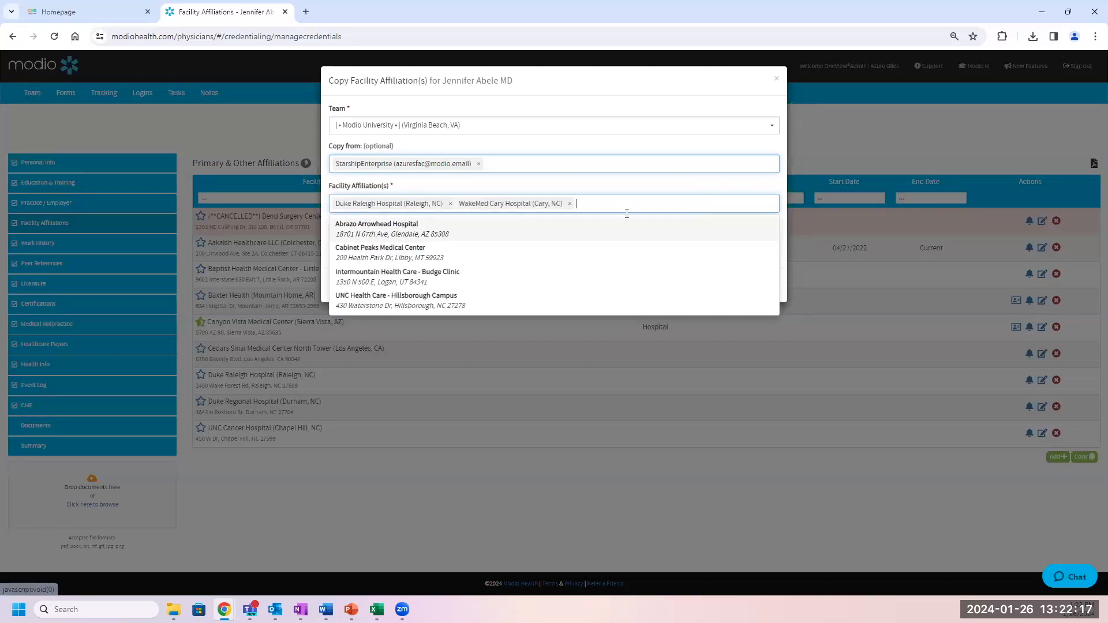
left_click(573, 205)
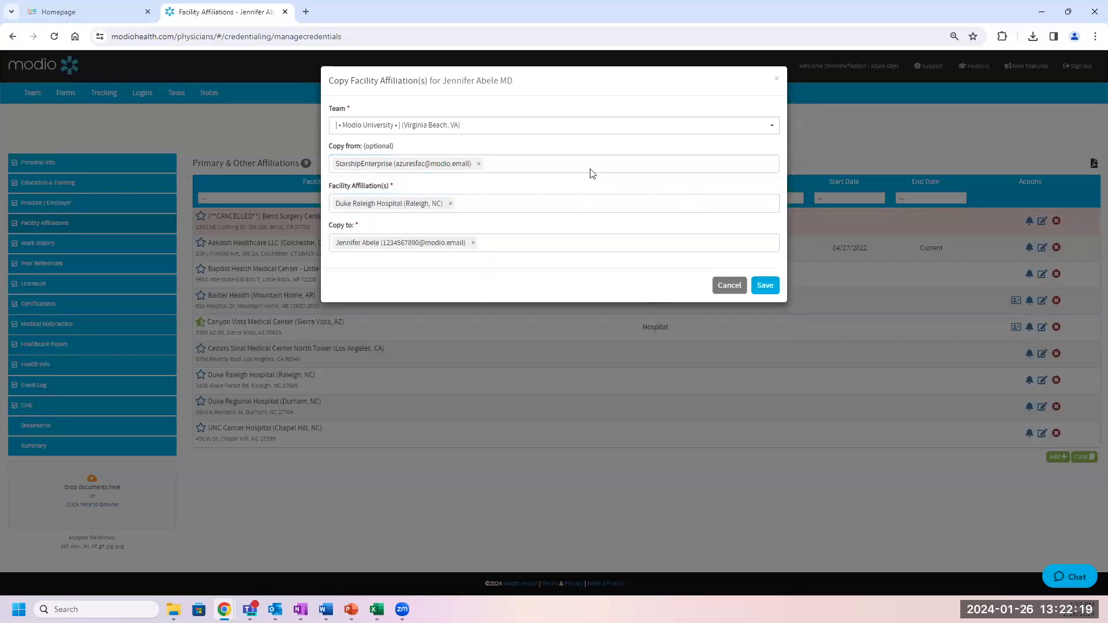
left_click(777, 78)
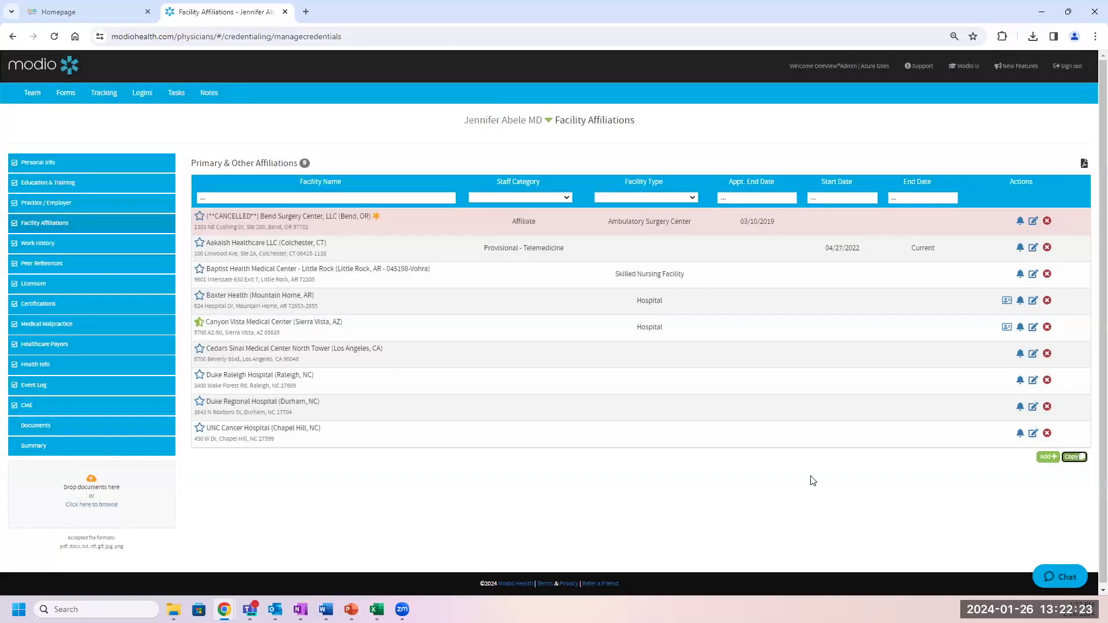
Set up a copy of another individual provider's facility affiliations to this provider, and cancel it
left_click(1073, 459)
left_click(432, 166)
scroll(437, 248, "down", 5)
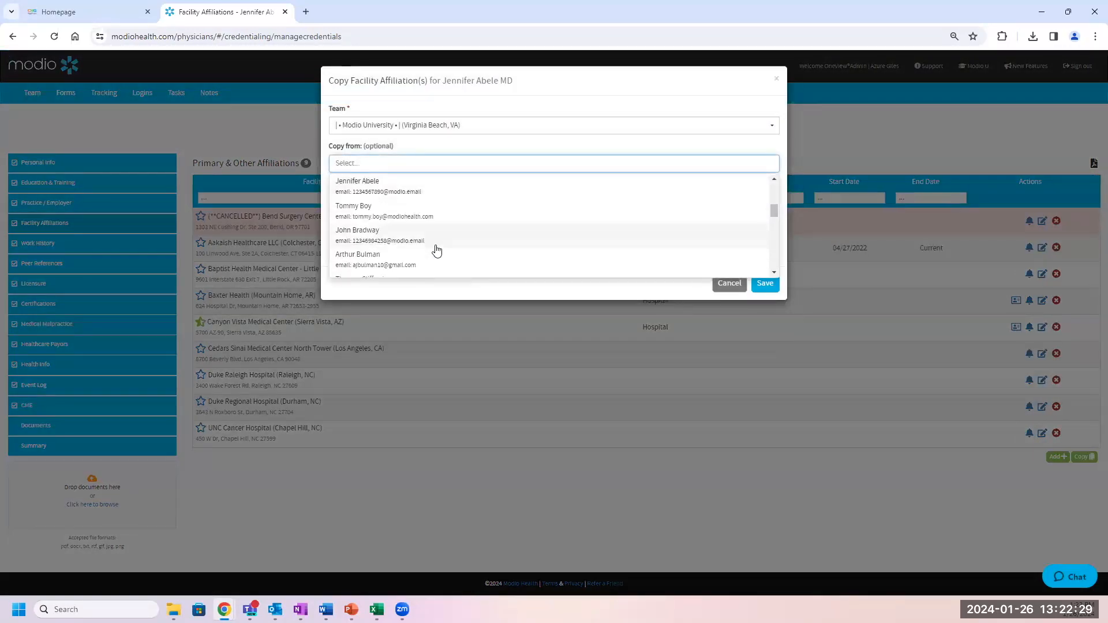
scroll(430, 242, "down", 2)
left_click(413, 213)
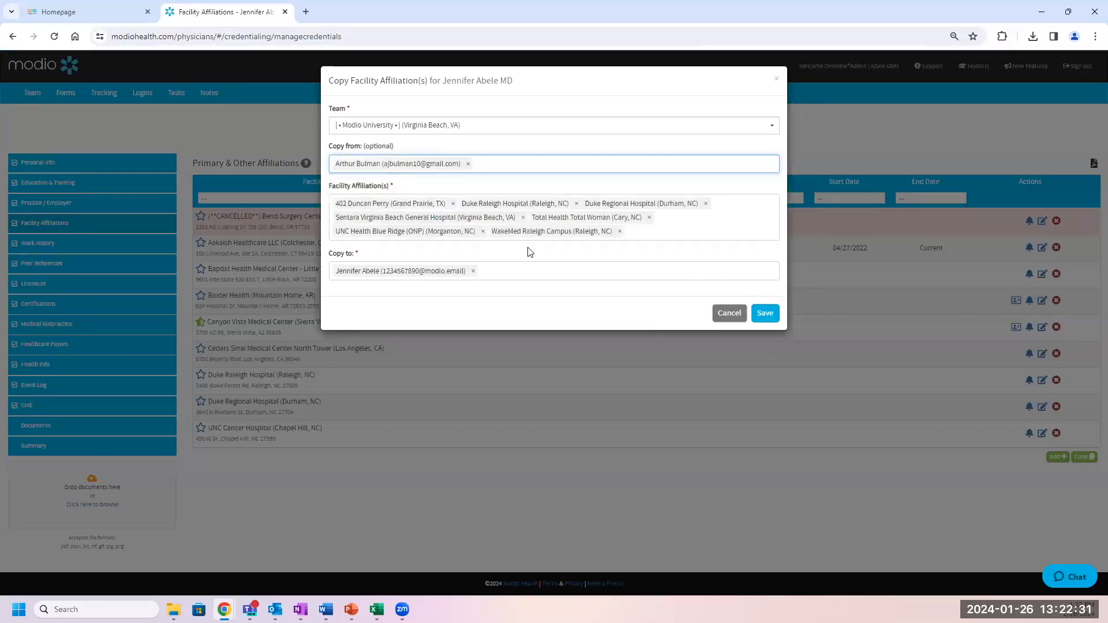
left_click(735, 315)
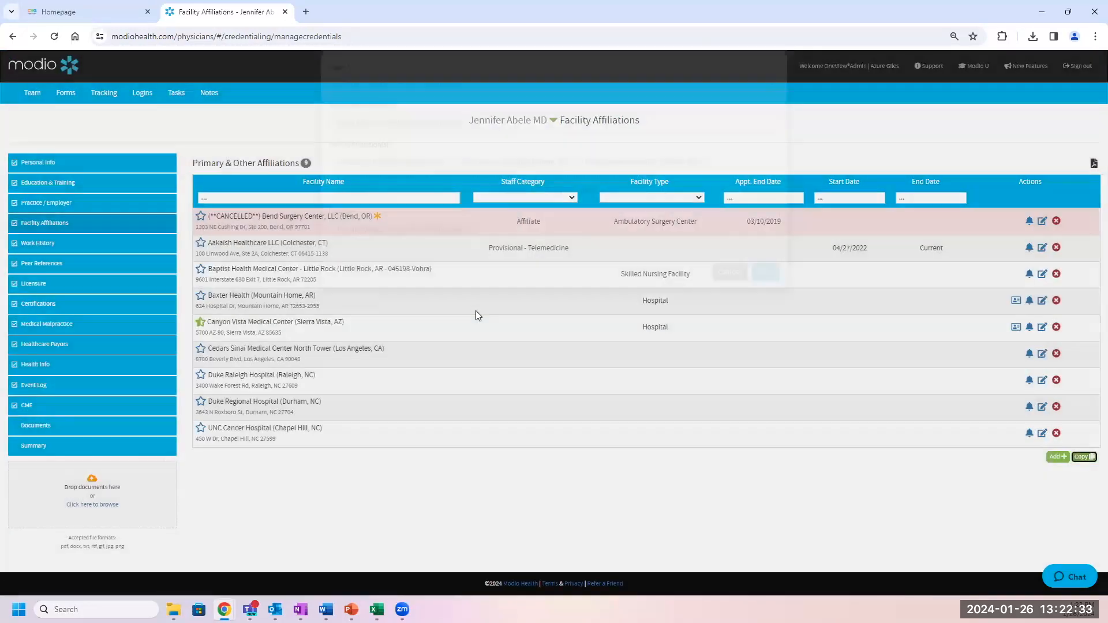
In Practice / Employer, set up a copy of StarshipEnterprise's locations to the provider, and close it without saving
left_click(64, 203)
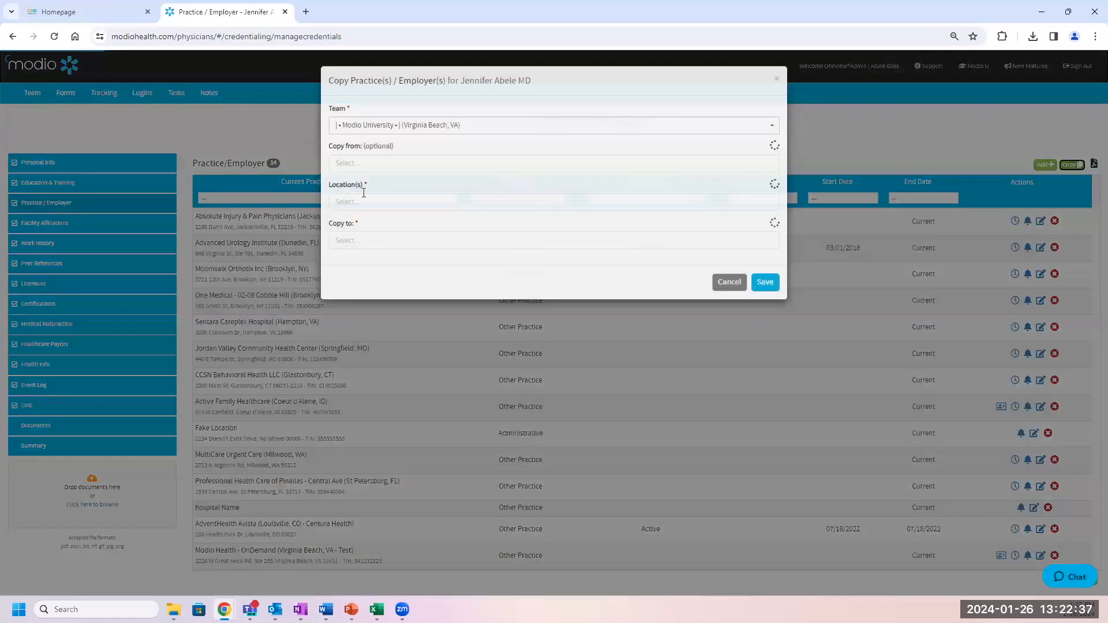
left_click(365, 164)
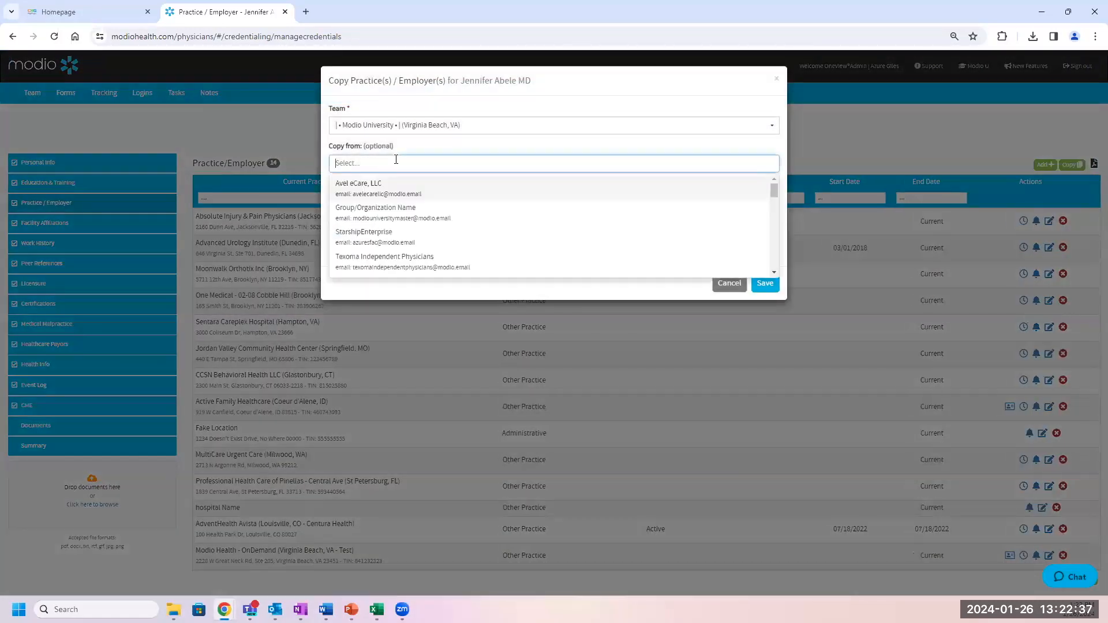
left_click(392, 233)
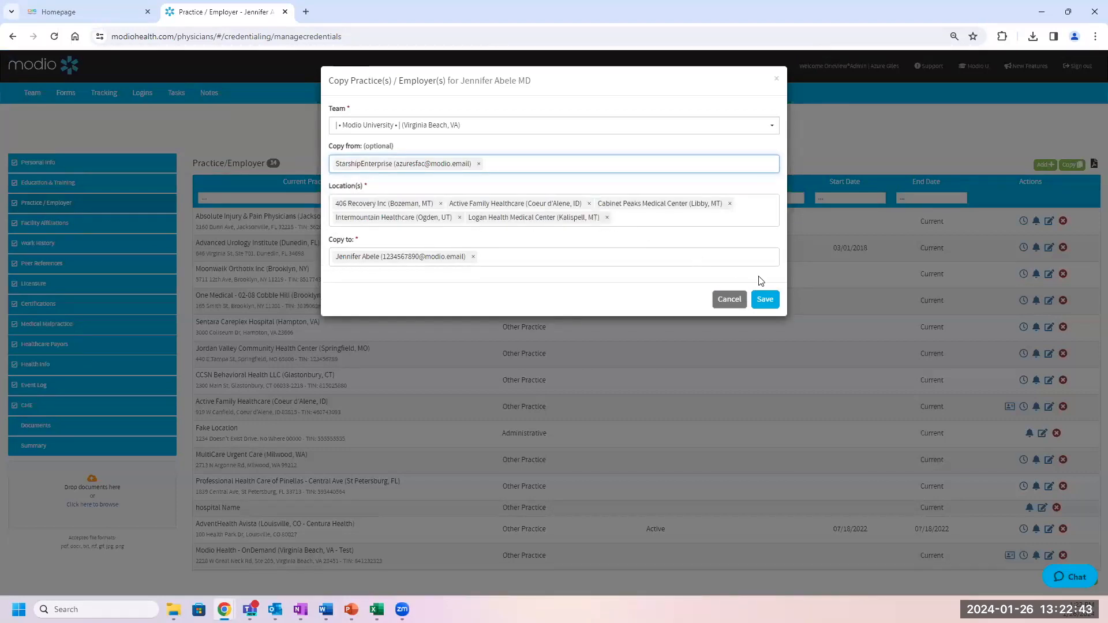
left_click(777, 81)
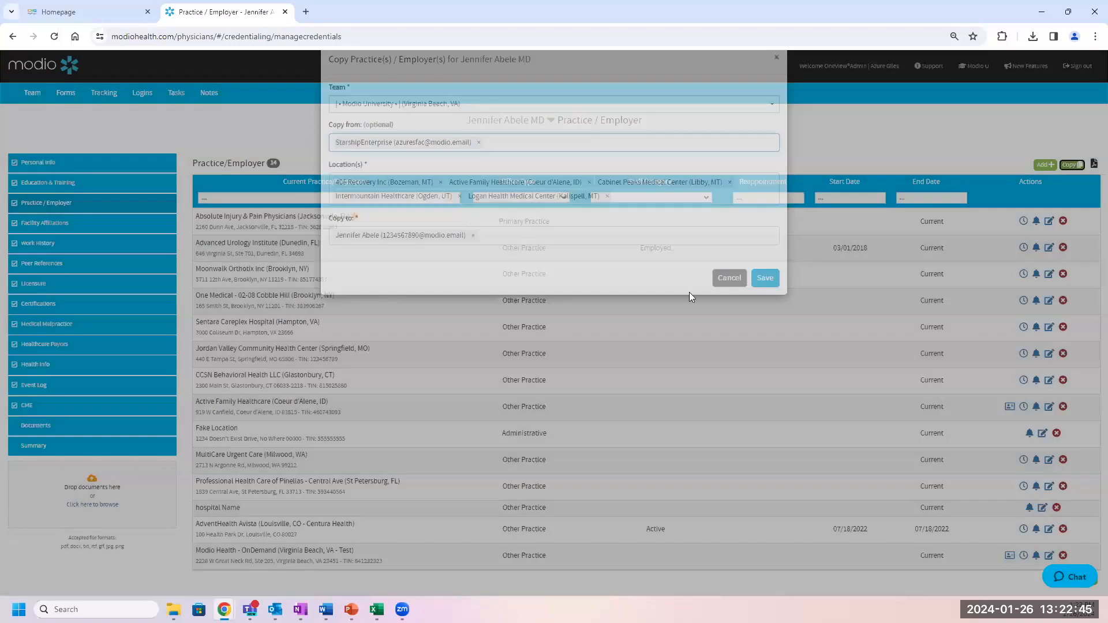
Review the edit forms of the Absolute Injury & Pain Physicians practice and the Bend Surgery Center facility affiliation, cancelling each one
left_click(1041, 221)
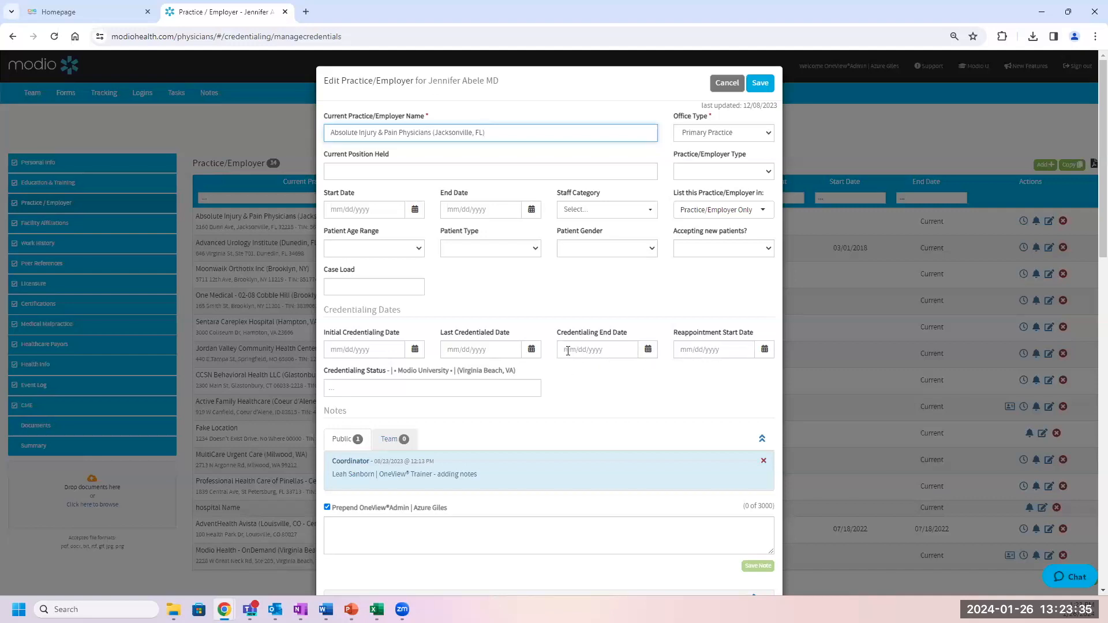
left_click(727, 82)
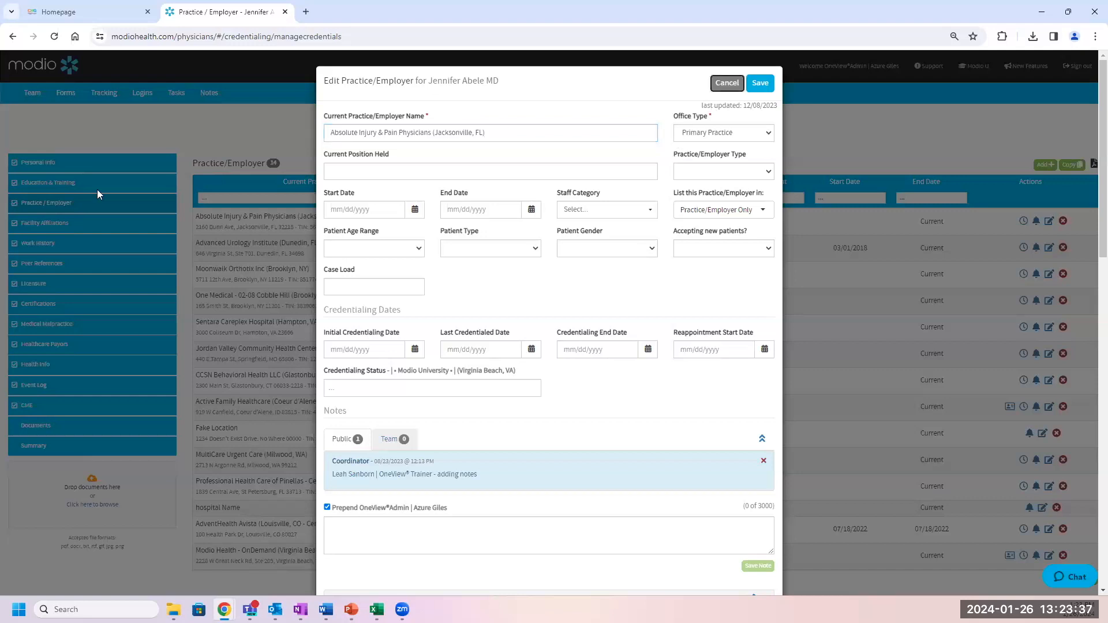
left_click(37, 225)
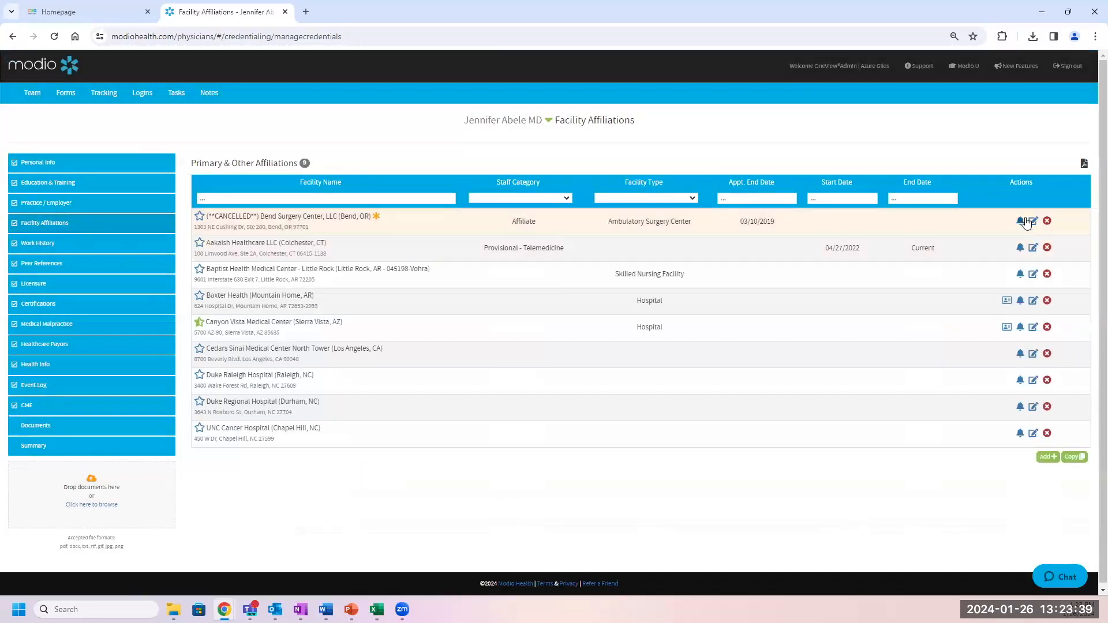
left_click(1033, 222)
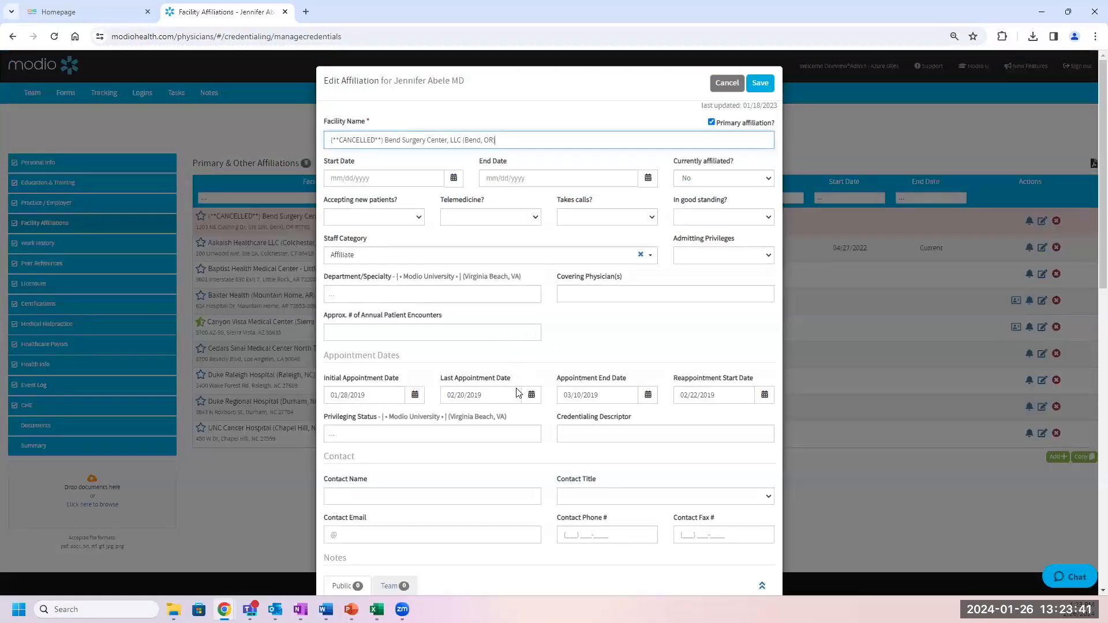
scroll(472, 424, "down", 1)
scroll(472, 424, "up", 1)
left_click(727, 82)
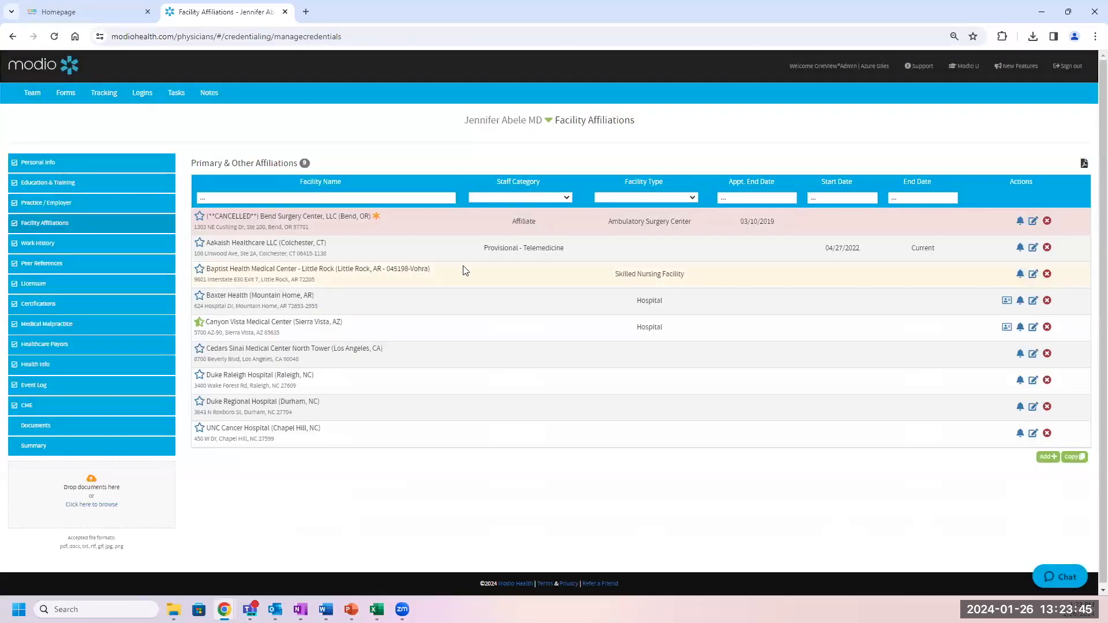
Review the edit form of the Aakaish Healthcare LLC (Colchester, CT) facility affiliation, and cancel it
left_click(1033, 248)
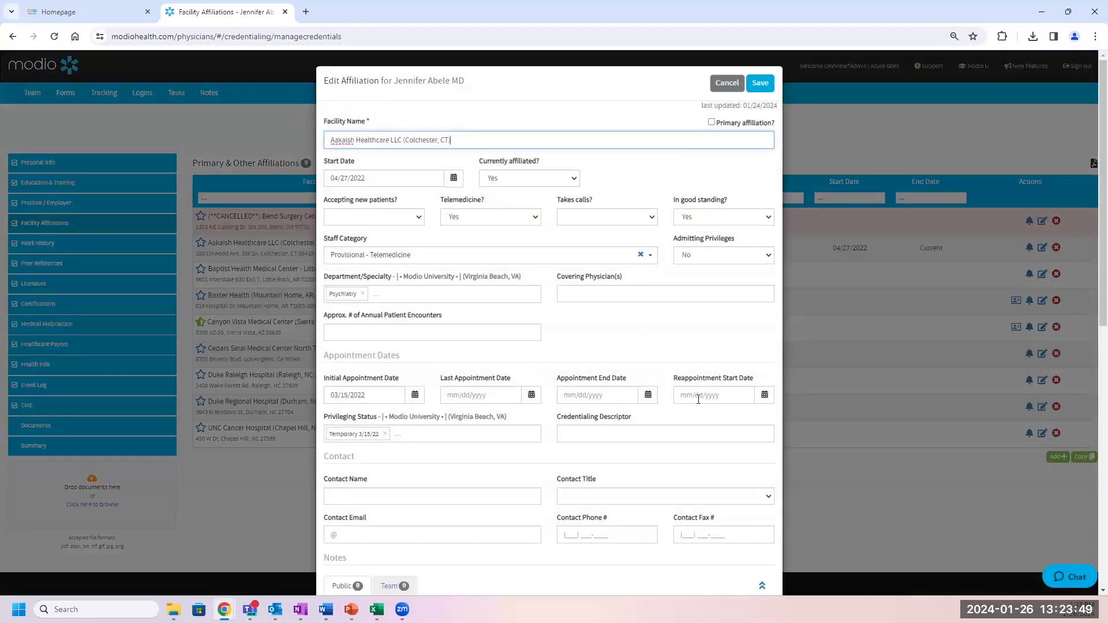
key("ctrl")
left_click(728, 83)
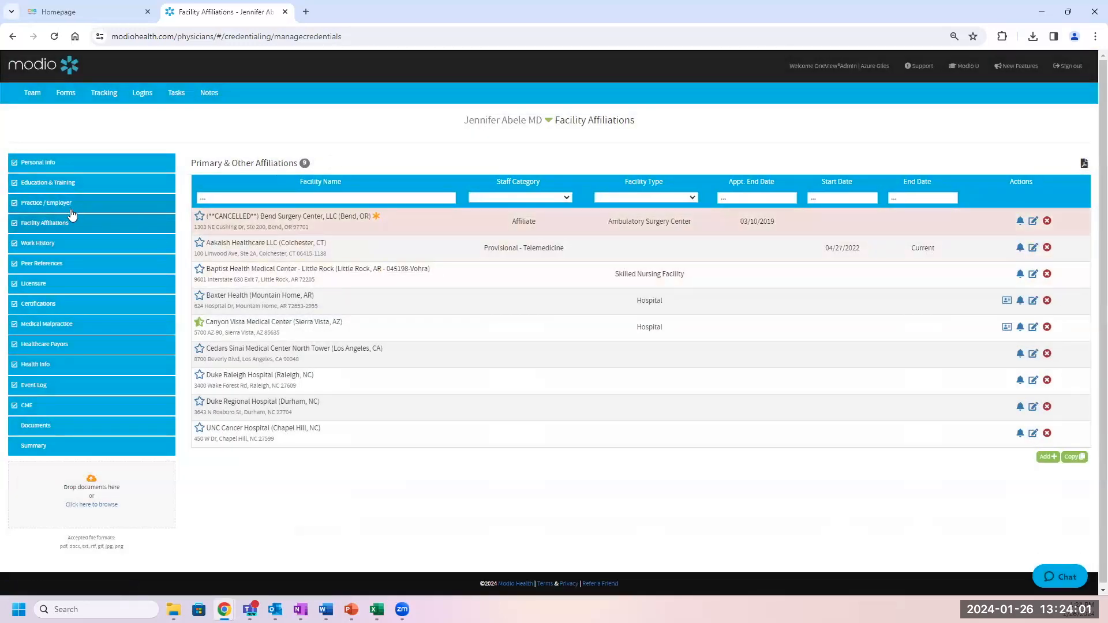
In Healthcare Payors, set up a copy of payors from another individual provider to this provider
left_click(78, 345)
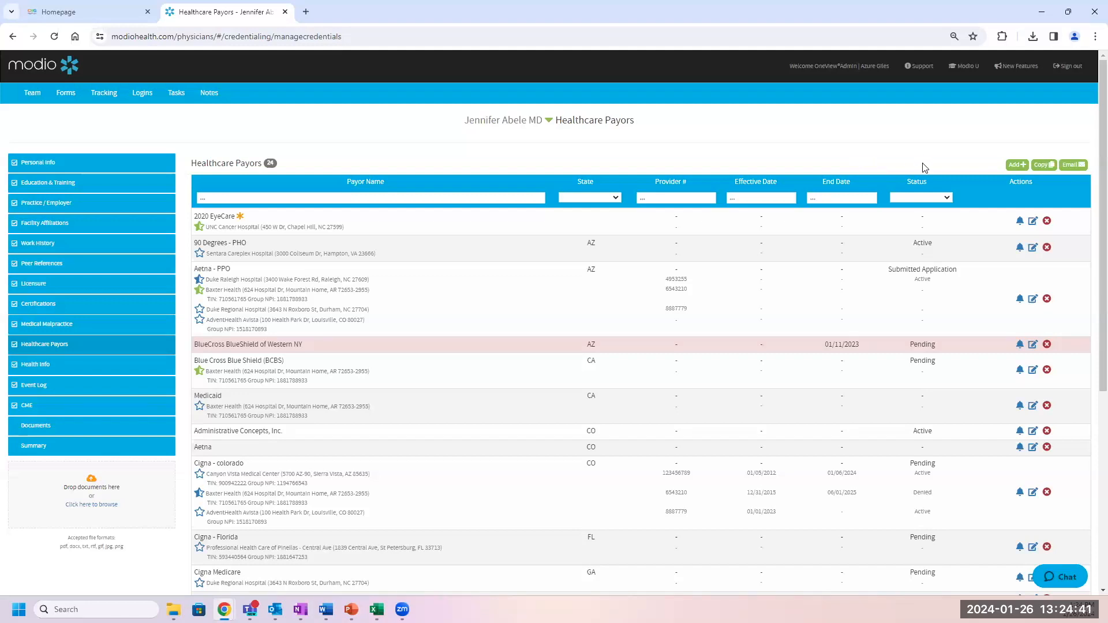
left_click(1040, 168)
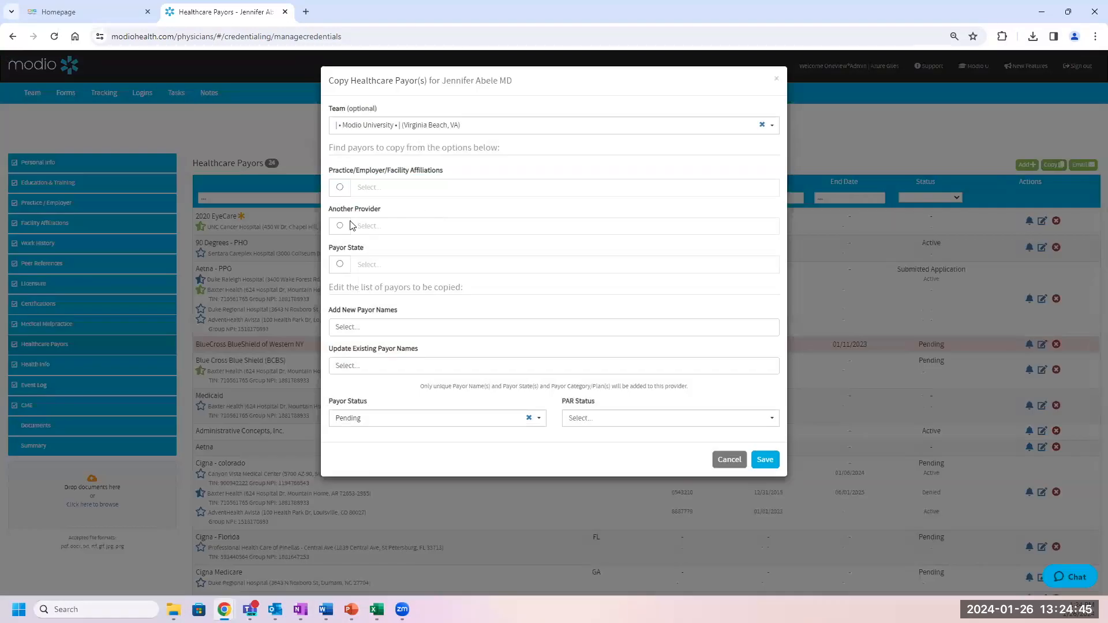
left_click(339, 225)
left_click(382, 229)
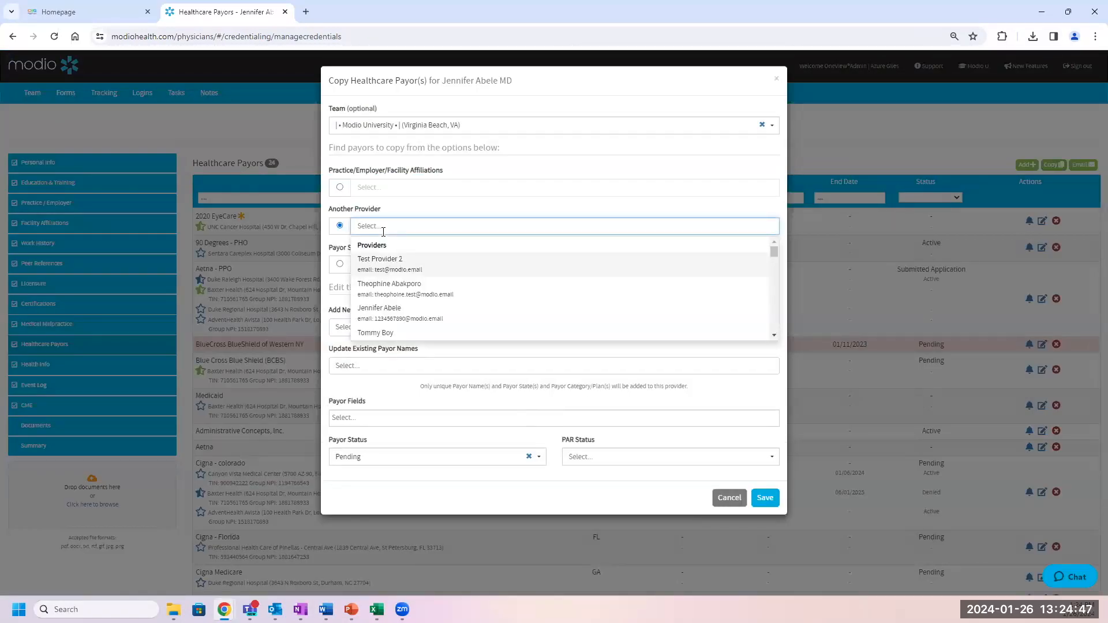
scroll(500, 279, "down", 1)
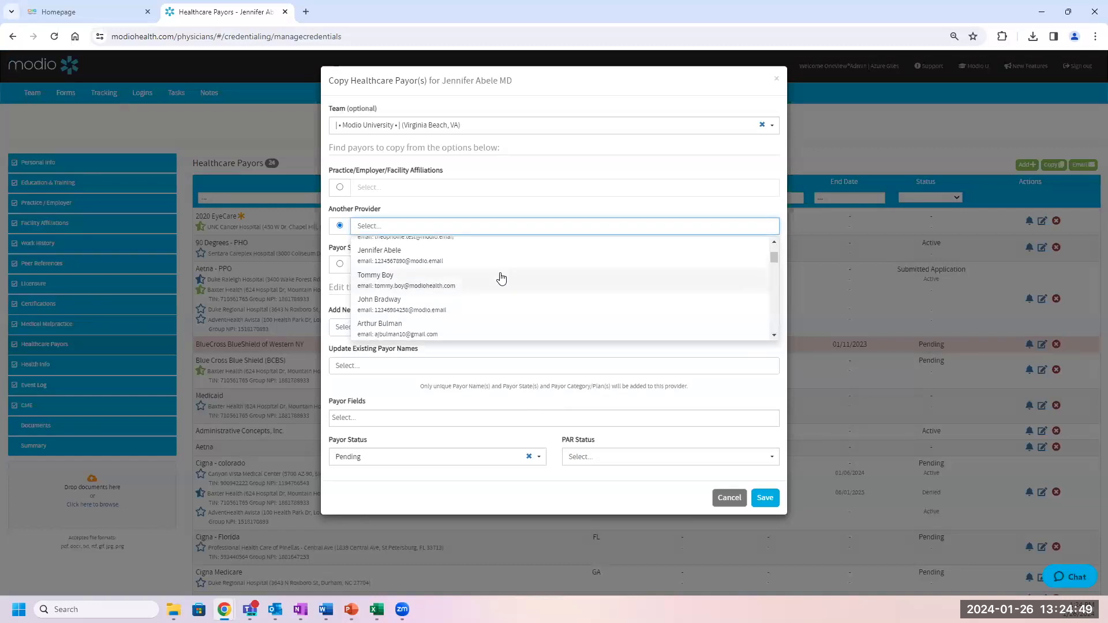
scroll(456, 279, "down", 1)
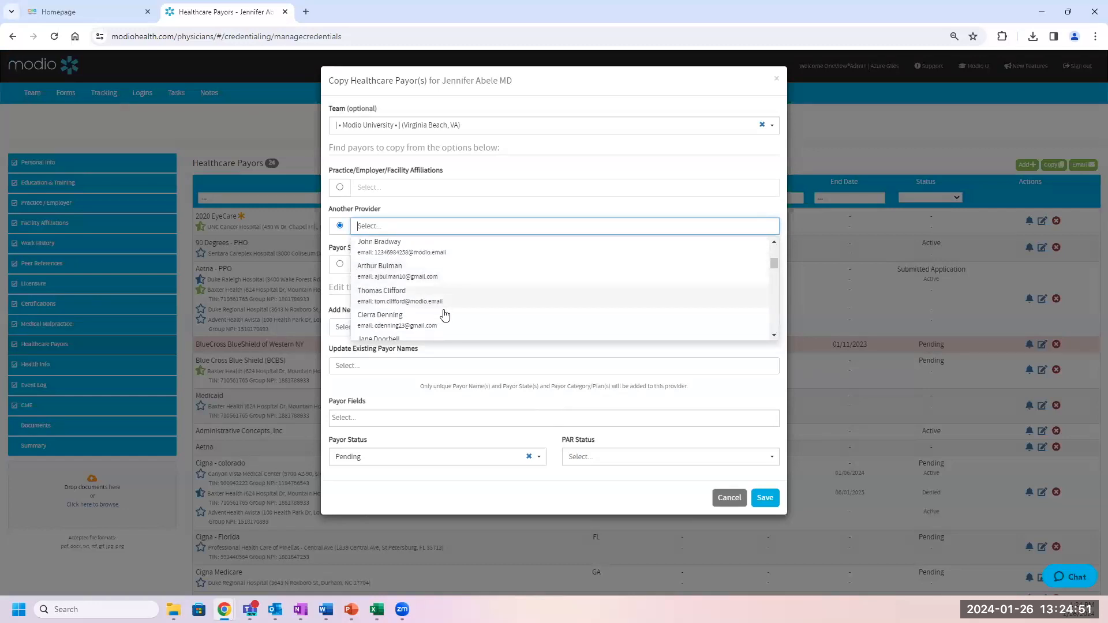
scroll(441, 306, "down", 3)
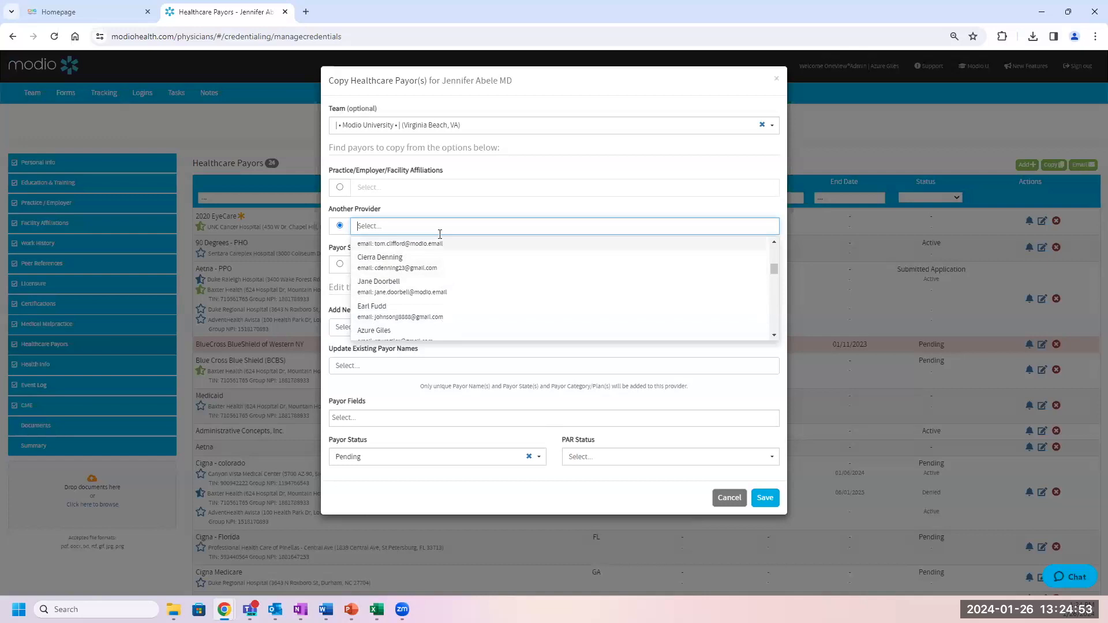
left_click(434, 287)
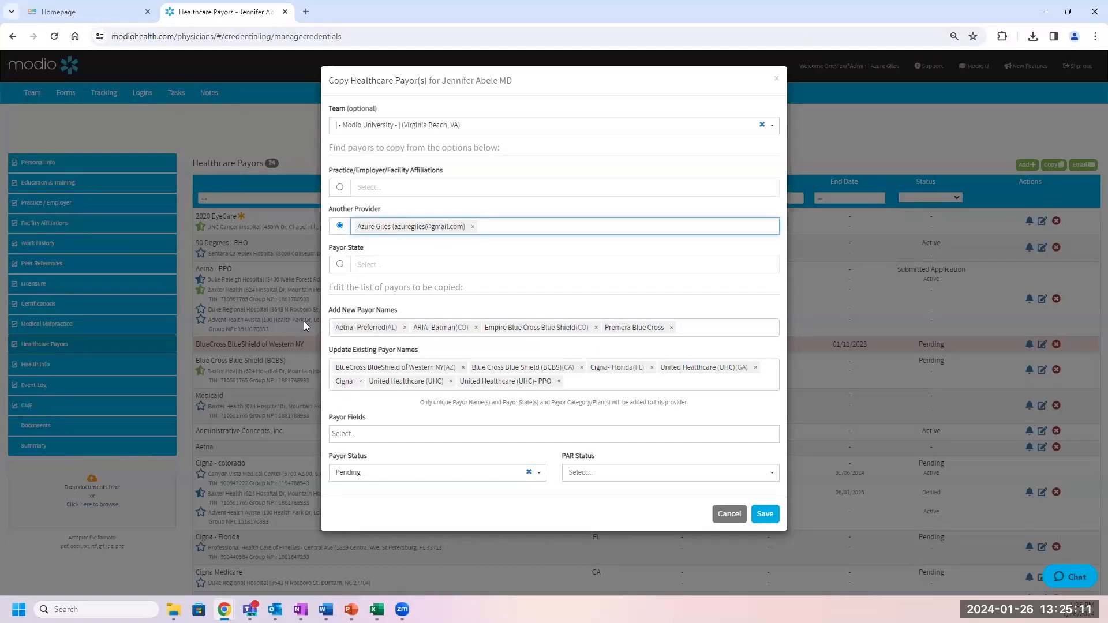
Include all of the source provider's Practice/Employer/Facility Affiliations in the payor copy, clear the payor status, and cancel the copy
left_click(389, 434)
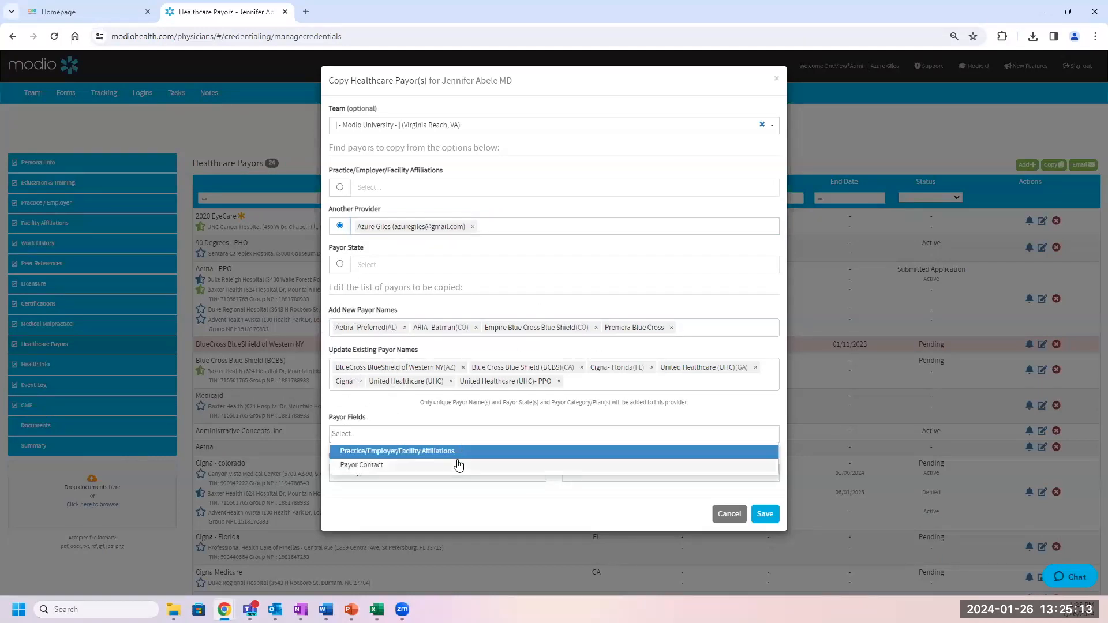
left_click(456, 452)
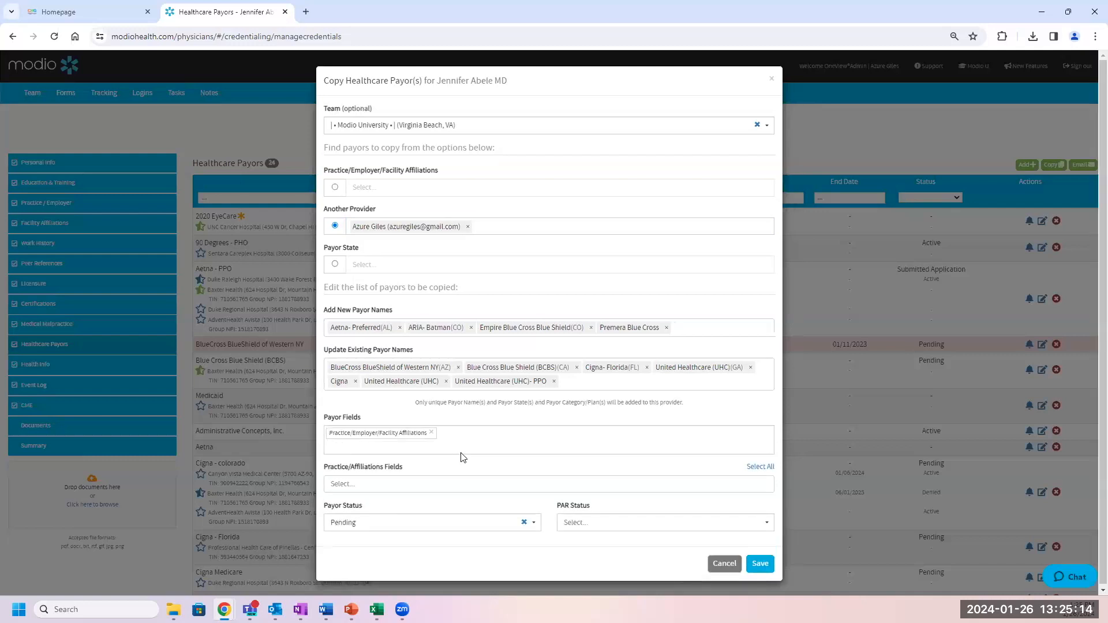
left_click(761, 468)
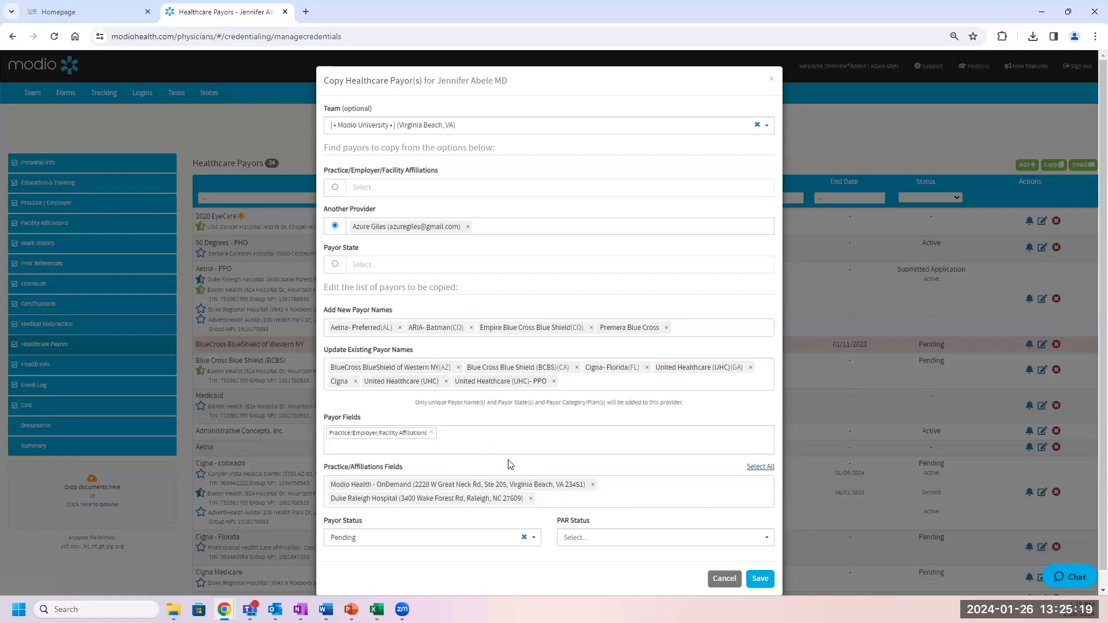
left_click(524, 537)
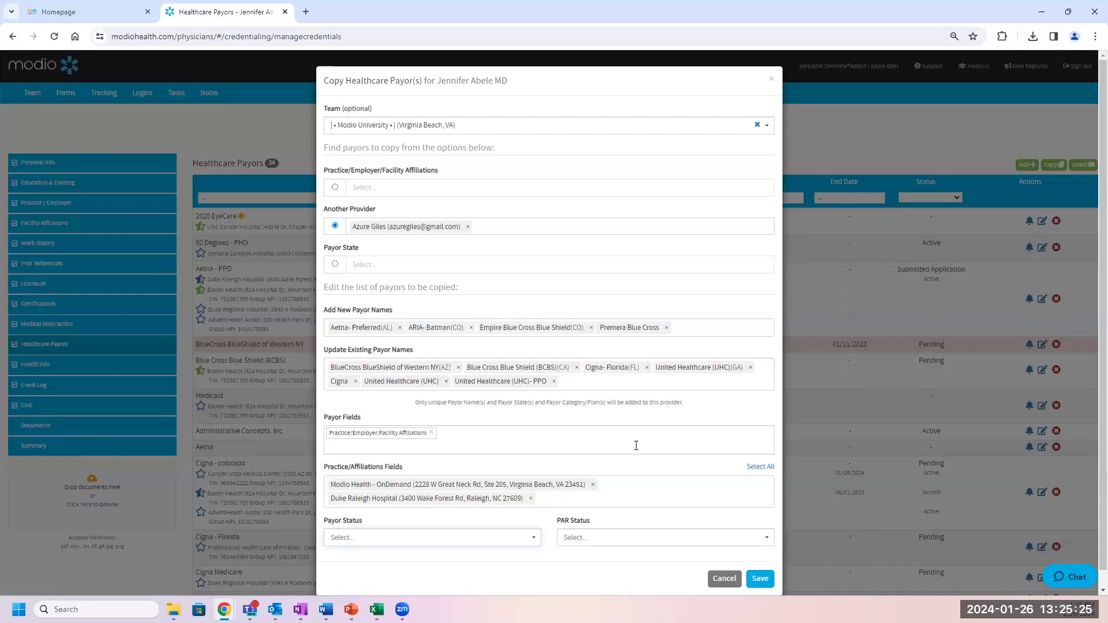
left_click(725, 579)
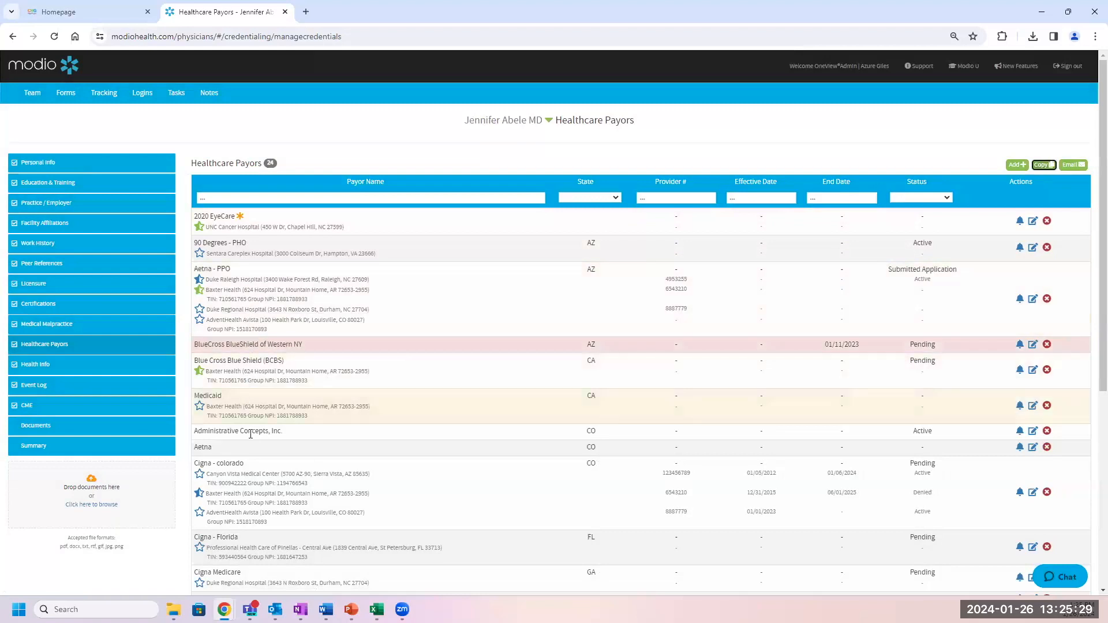
Look through the payor list and the practice and facility affiliations available for a new healthcare payor, and cancel the new payor
scroll(272, 484, "down", 1)
scroll(271, 484, "down", 3)
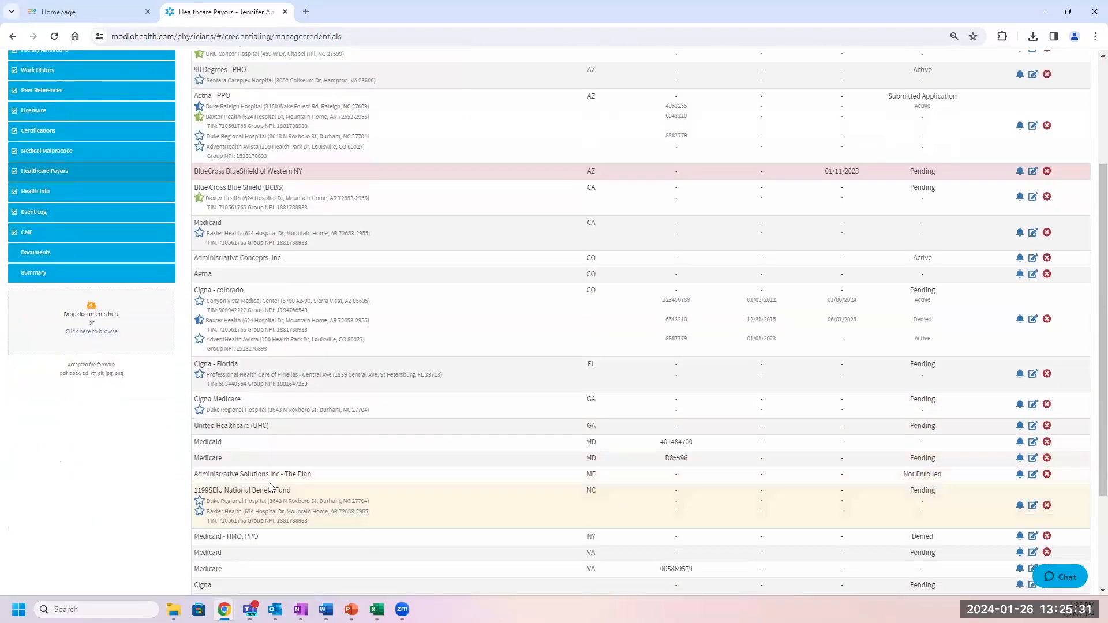
scroll(269, 484, "up", 4)
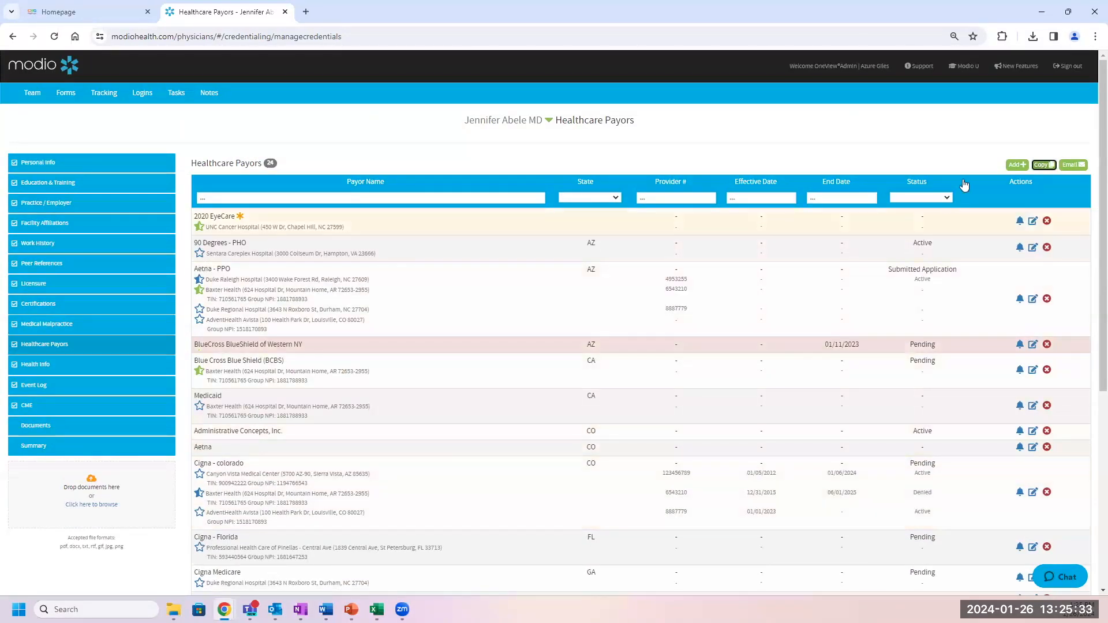
left_click(1018, 165)
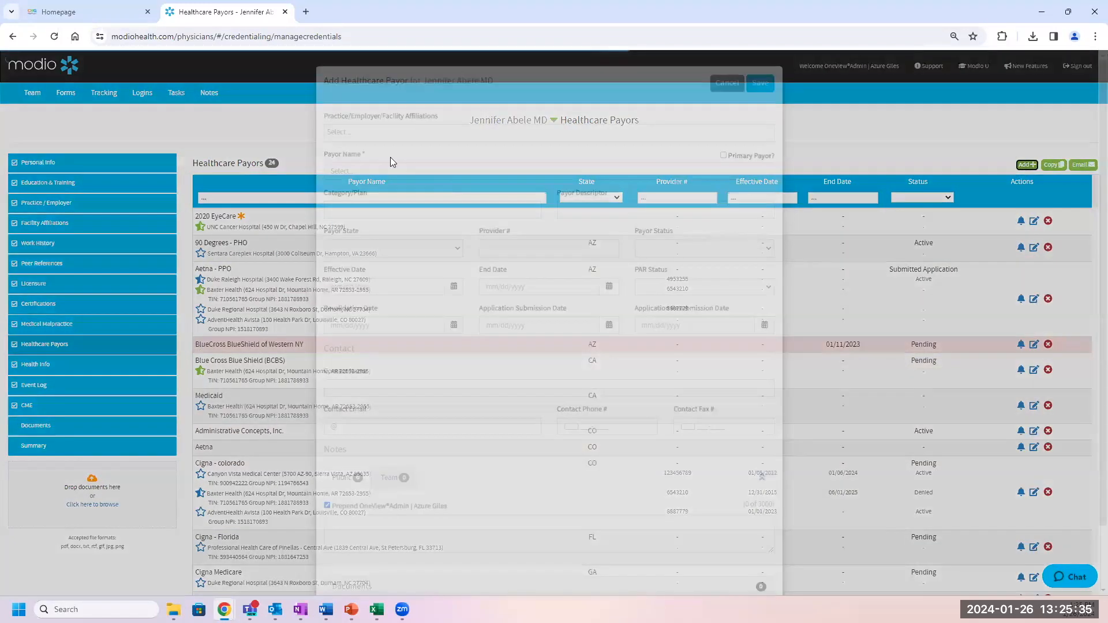
left_click(369, 133)
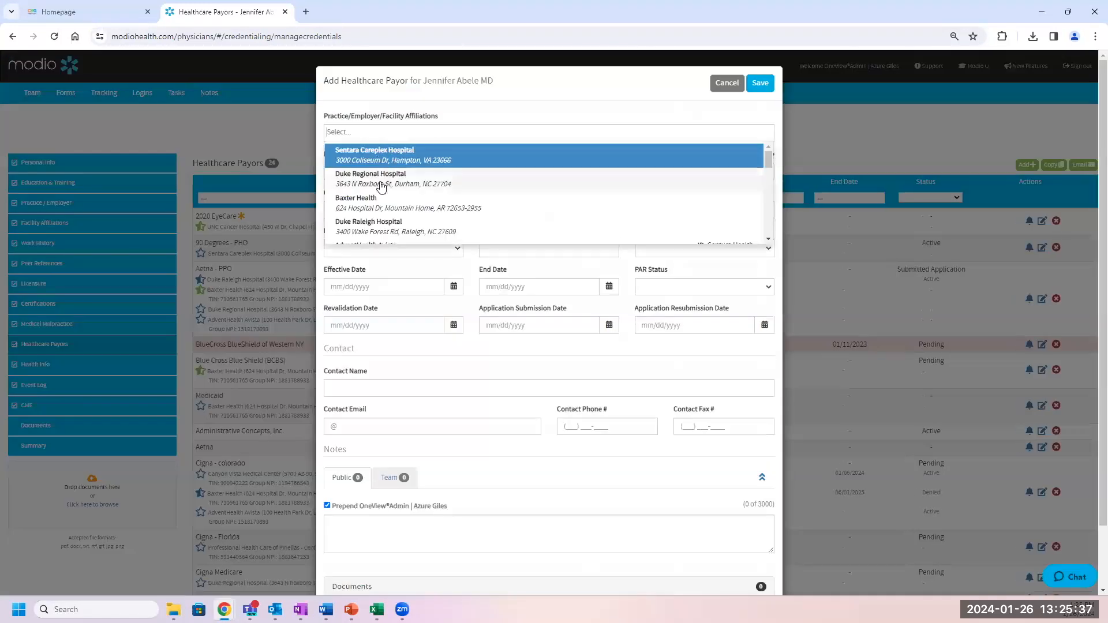
scroll(382, 185, "down", 3)
scroll(381, 190, "down", 5)
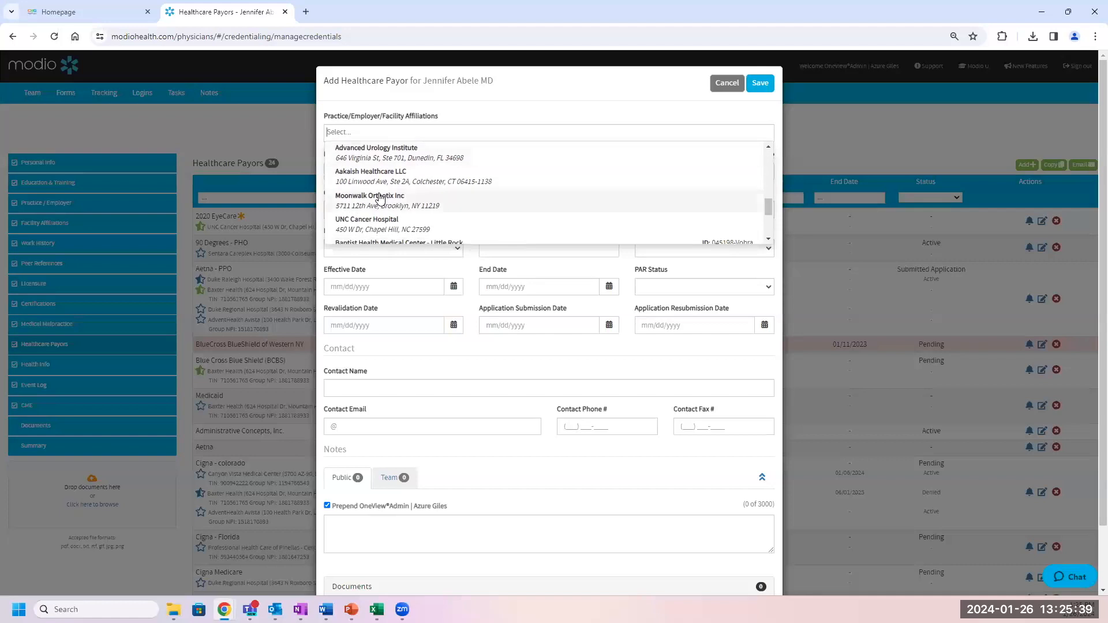
scroll(382, 216, "down", 2)
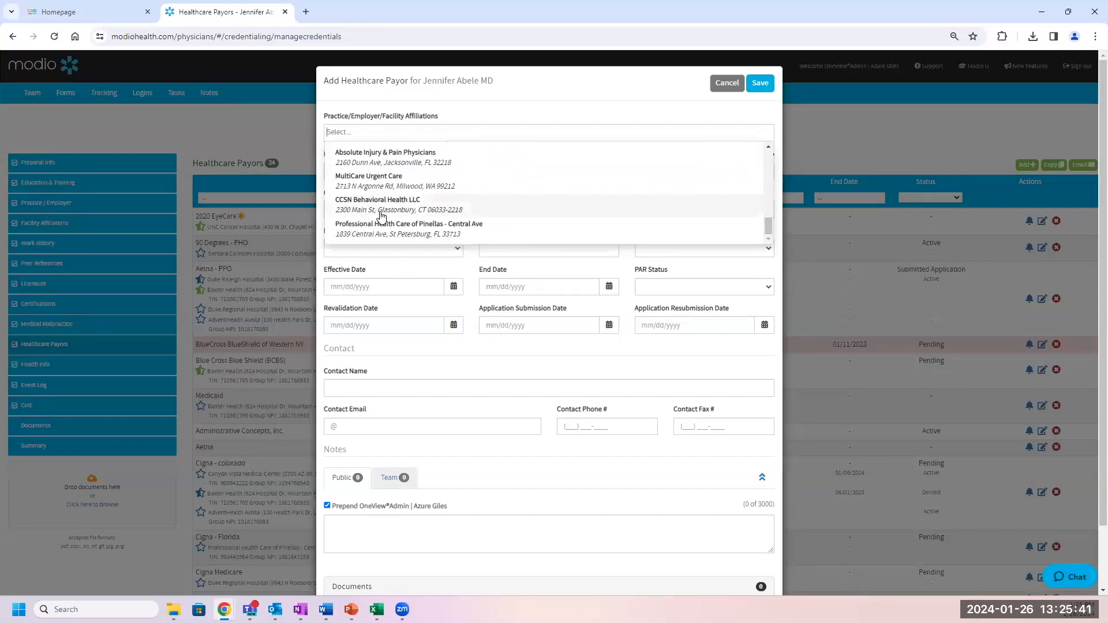
left_click(720, 86)
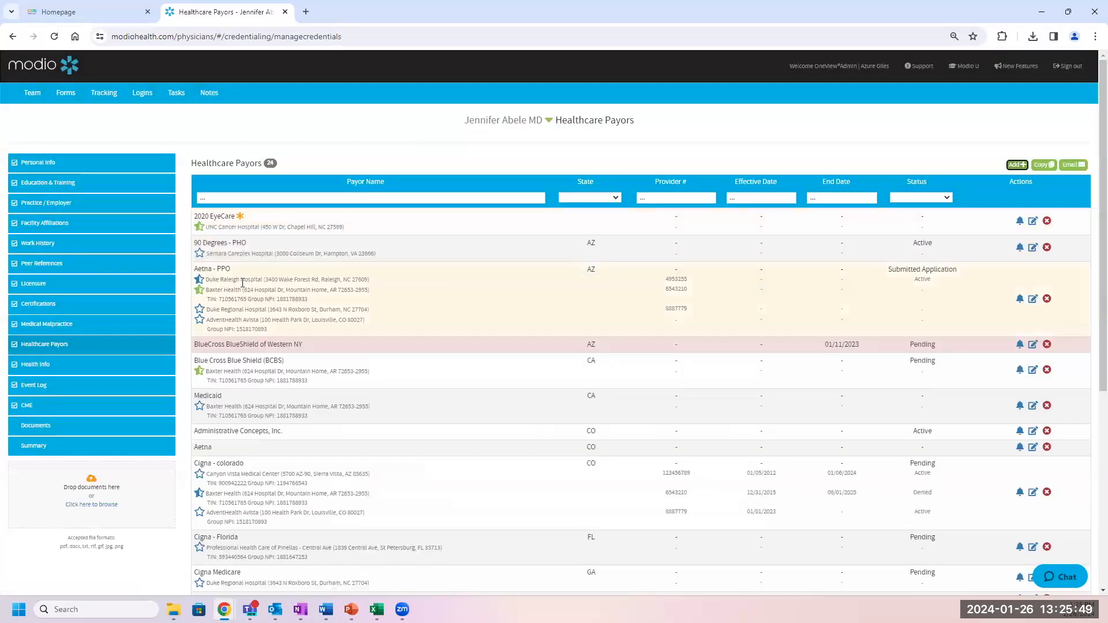
Review the Aetna - PPO payor's location-specific details for Duke Raleigh, Baxter Health, AdventHealth Avista and Duke Regional, and cancel the edit
left_click(1036, 302)
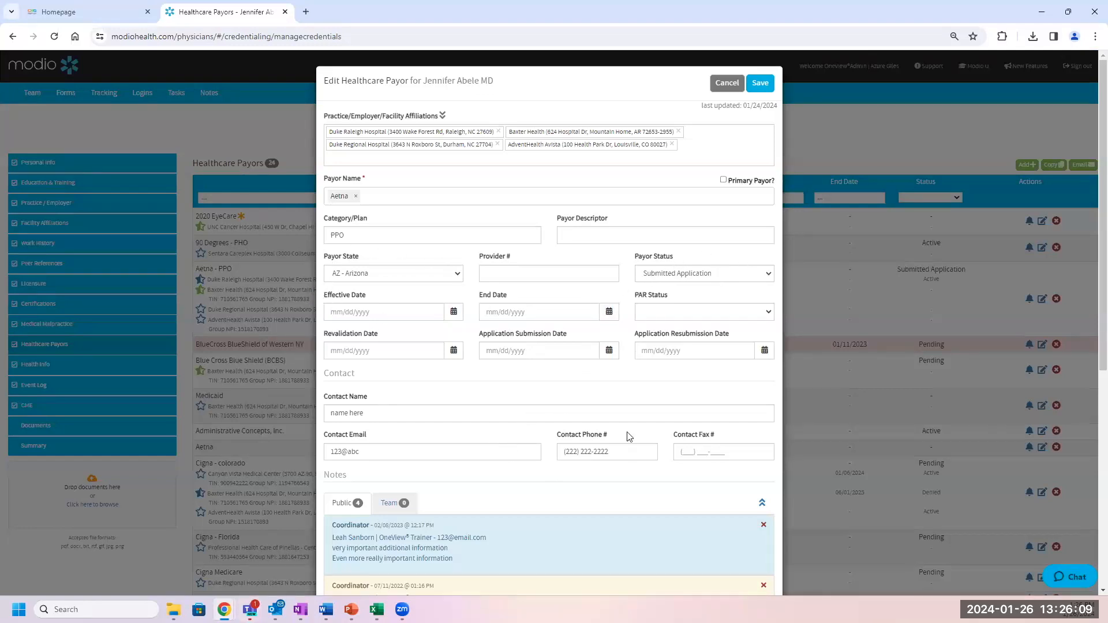
left_click(426, 133)
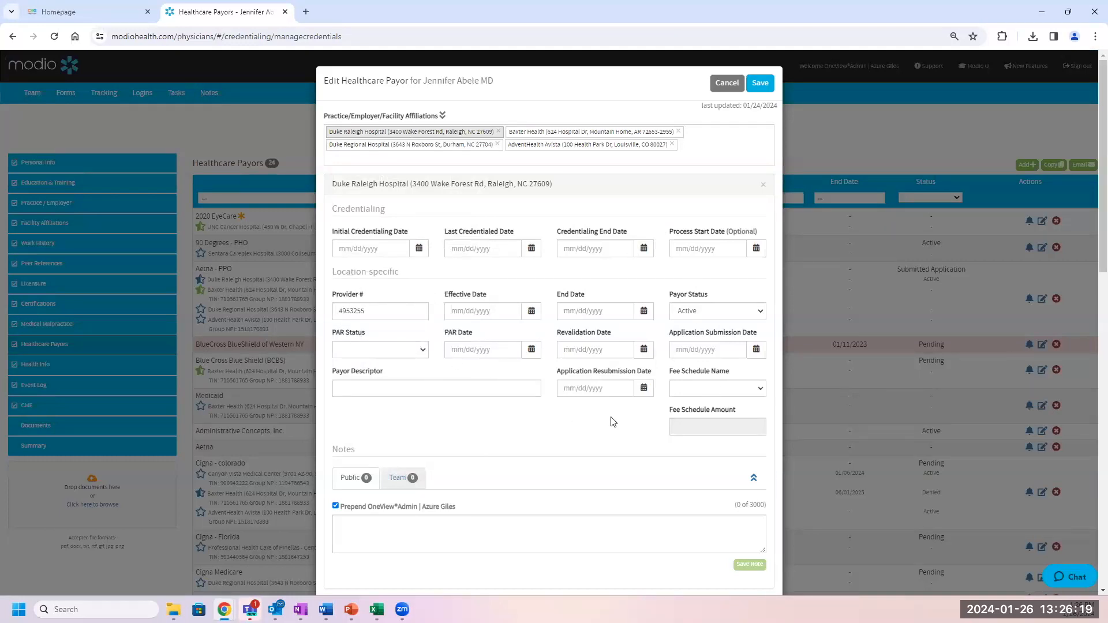
scroll(612, 422, "down", 1)
scroll(613, 422, "up", 1)
left_click(578, 132)
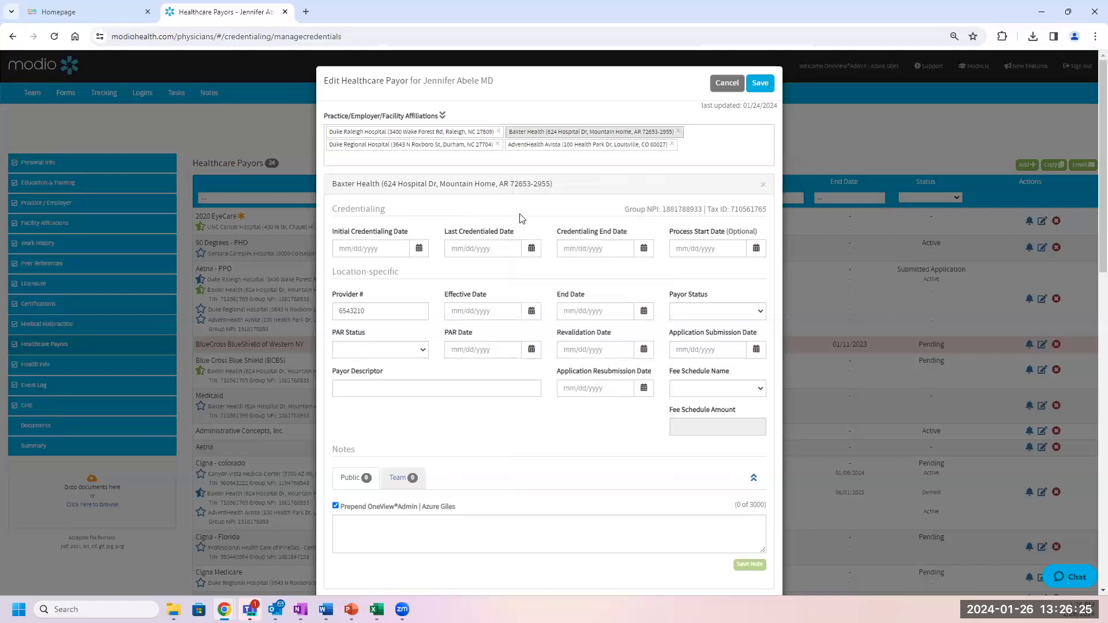
left_click(579, 146)
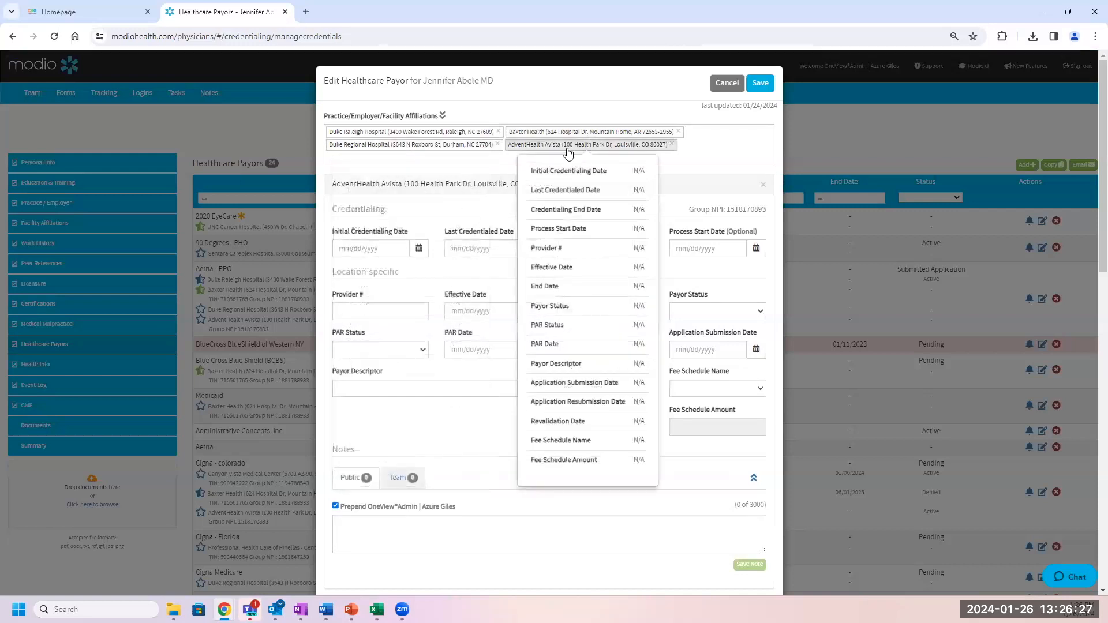
left_click(455, 144)
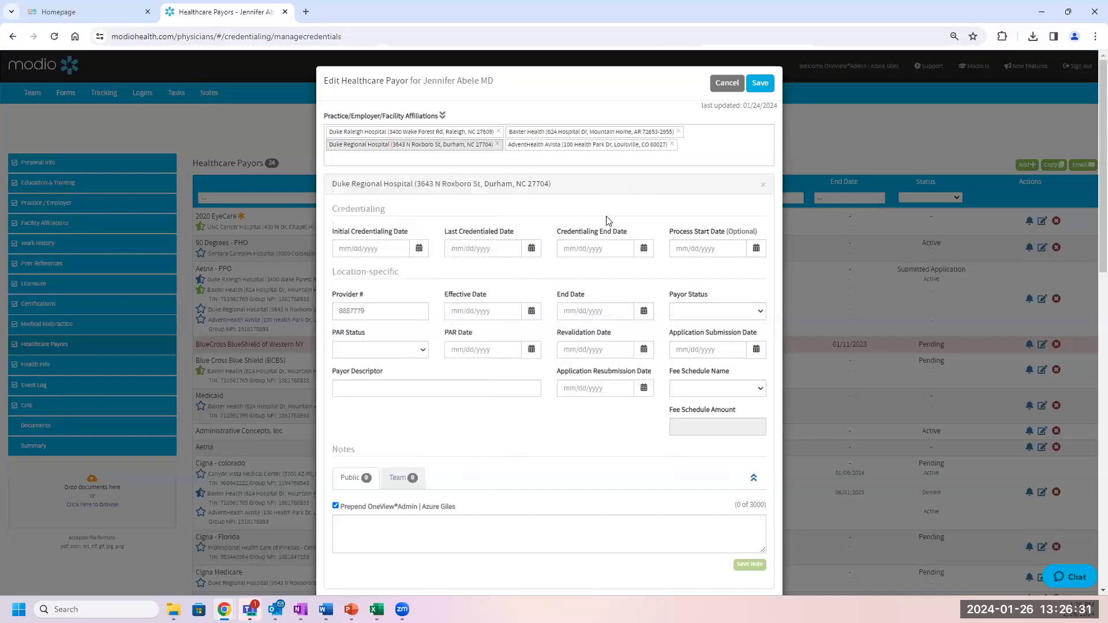
left_click(727, 83)
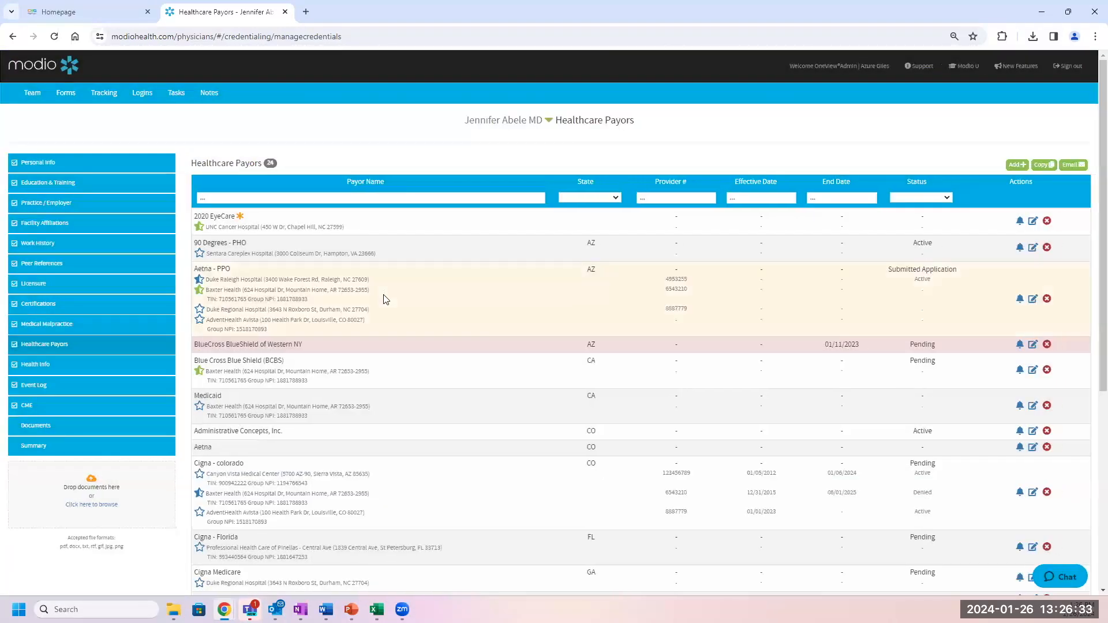
Check the Aetna - PPO payor form again and the Cigna - colorado payor's details for each affiliated facility, closing both without saving
left_click(691, 297)
left_click(1033, 302)
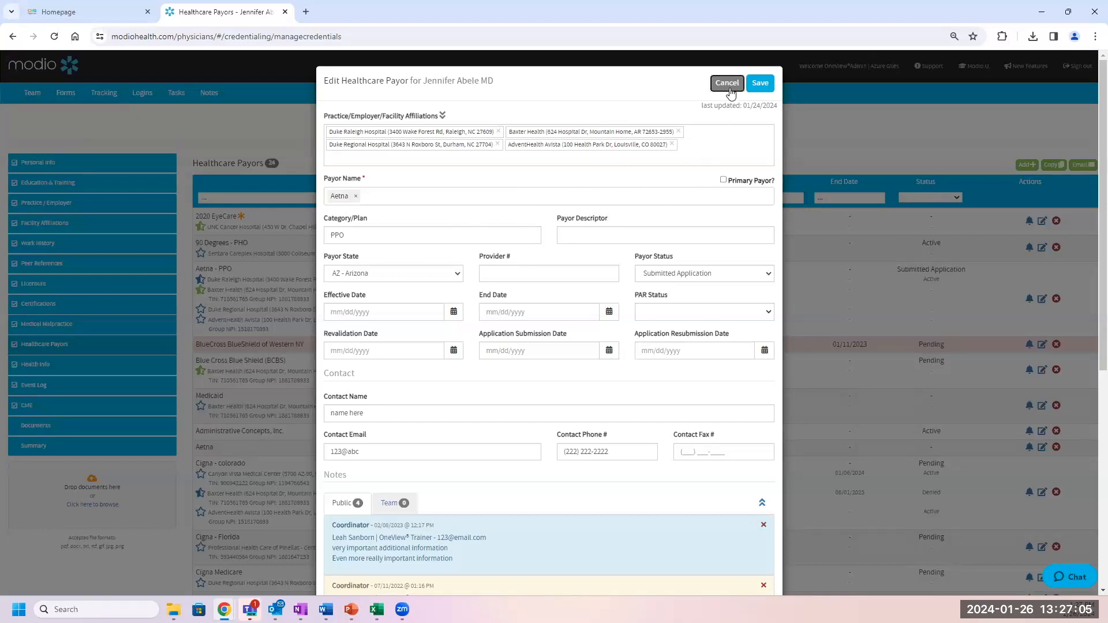
scroll(680, 292, "down", 1)
key("Escape")
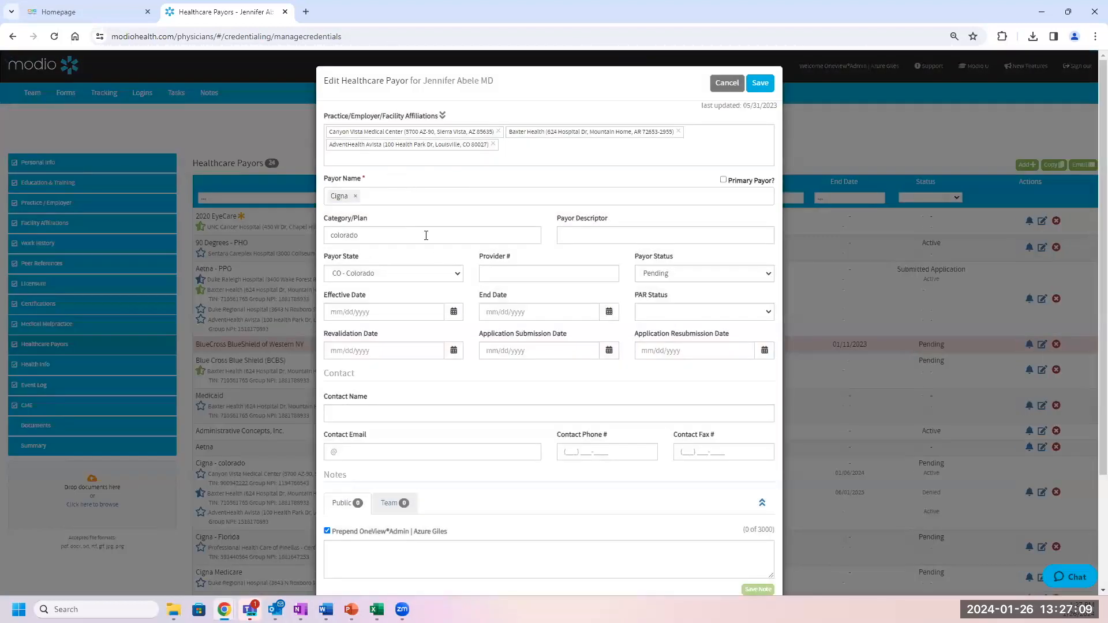
left_click(439, 132)
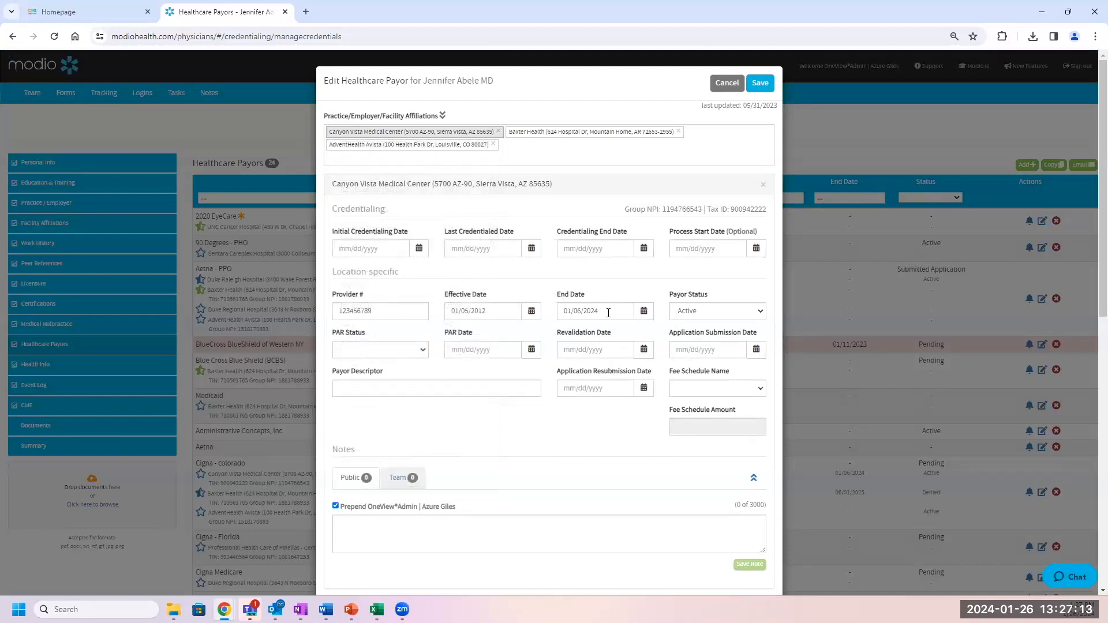
left_click(541, 134)
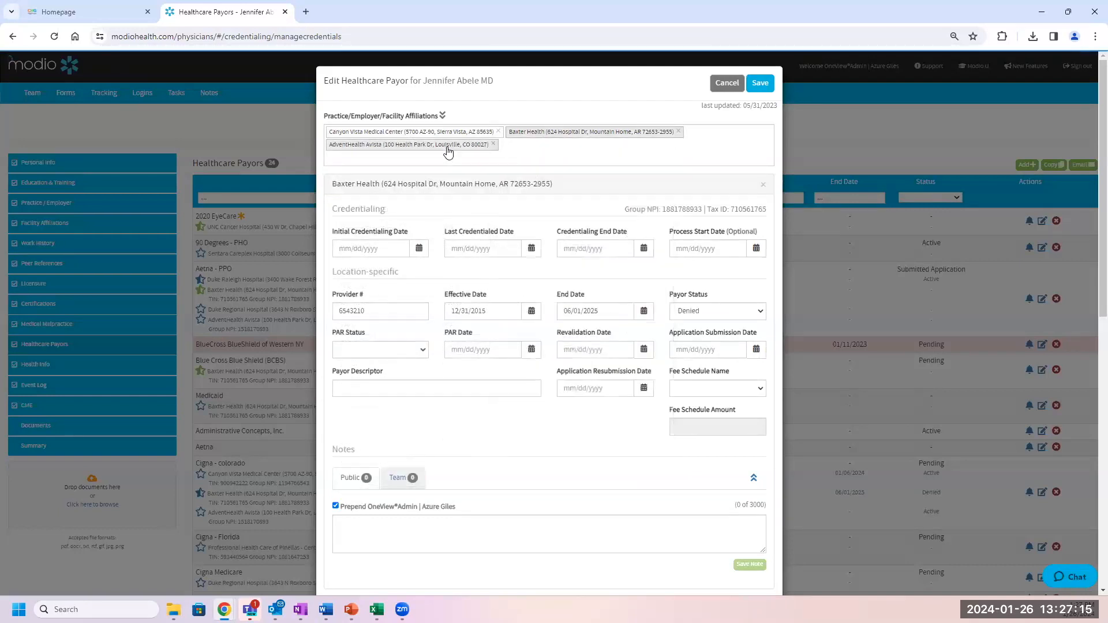
left_click(448, 145)
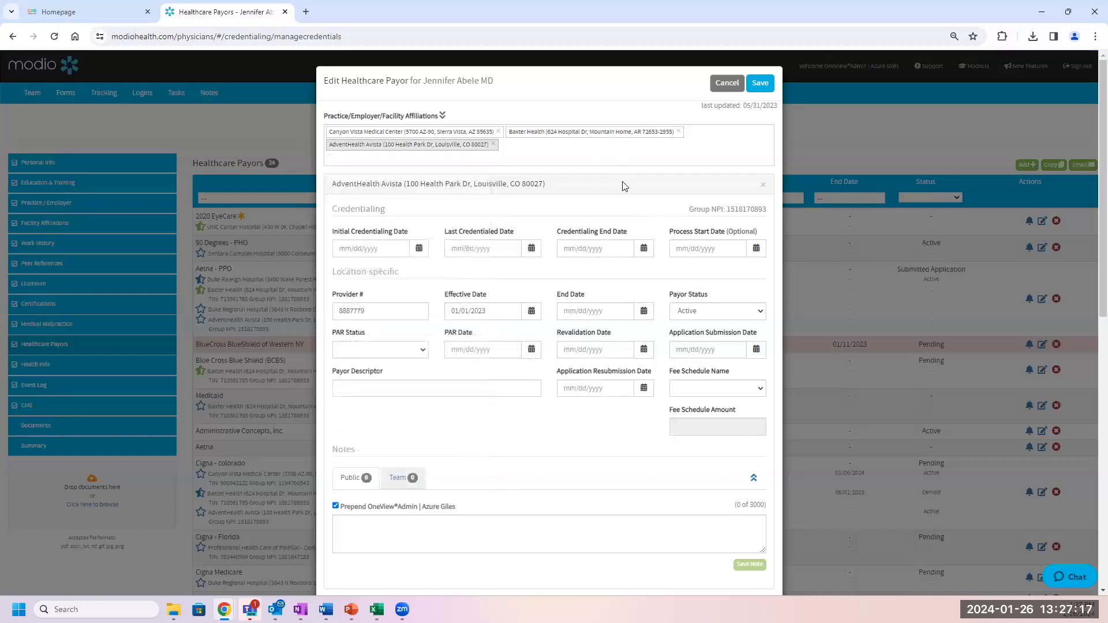
left_click(726, 83)
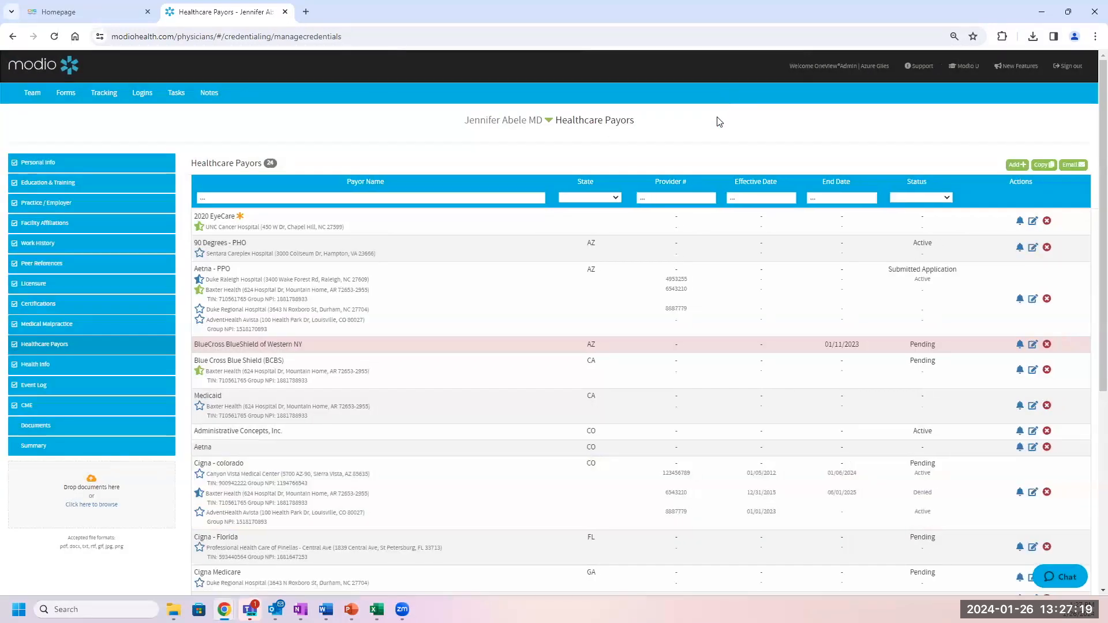
scroll(646, 406, "down", 3)
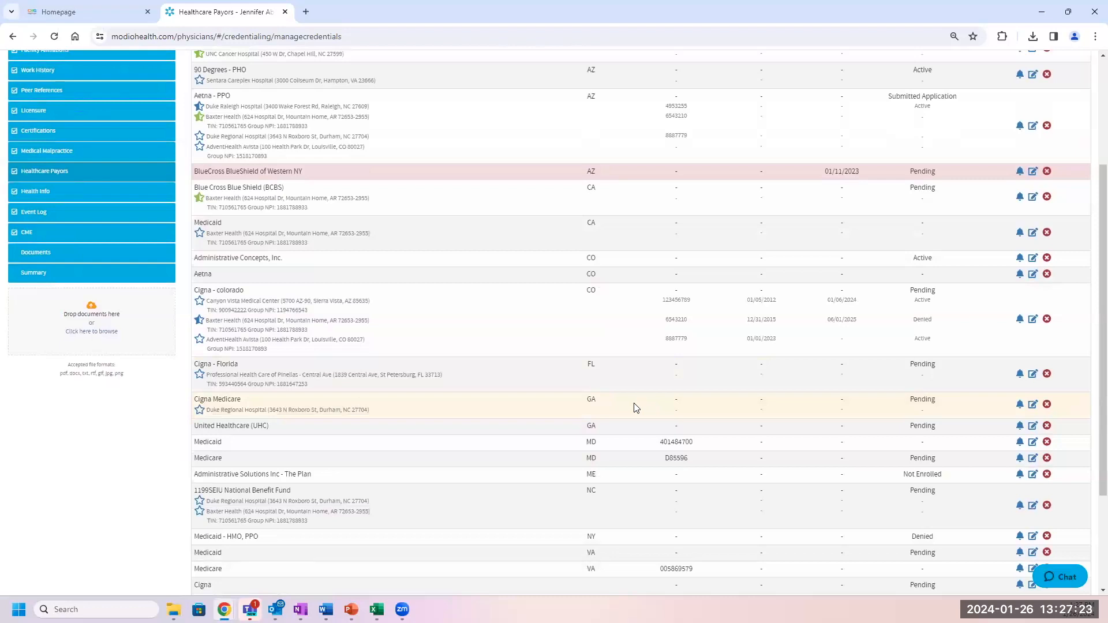
scroll(636, 407, "down", 2)
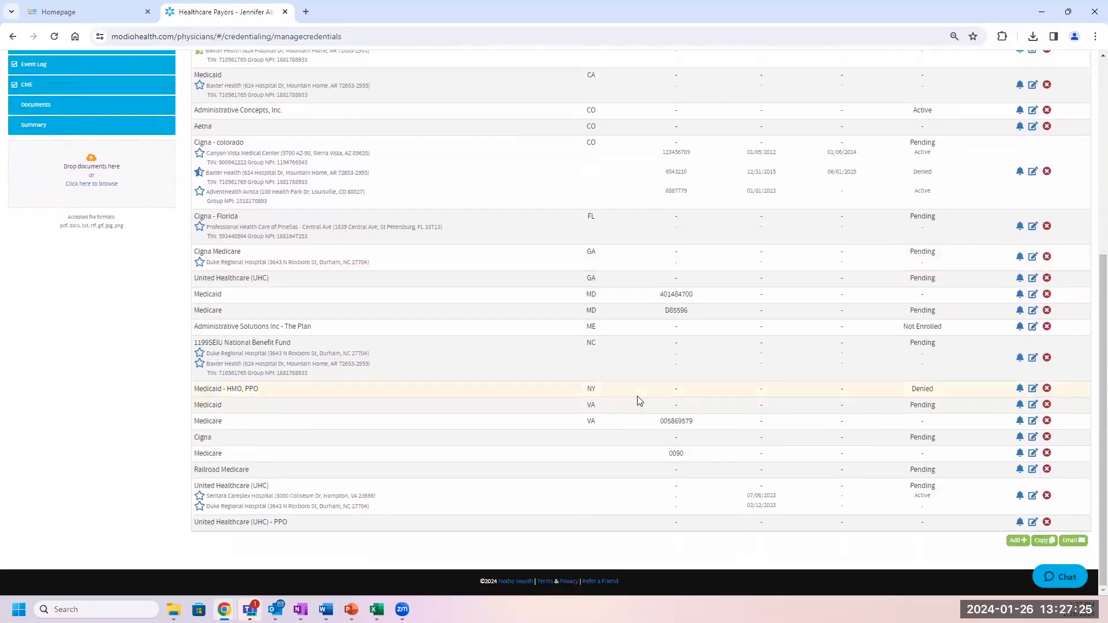
Download the team's Facility Master Update CSV report and open the file full-screen in Excel
scroll(640, 401, "up", 5)
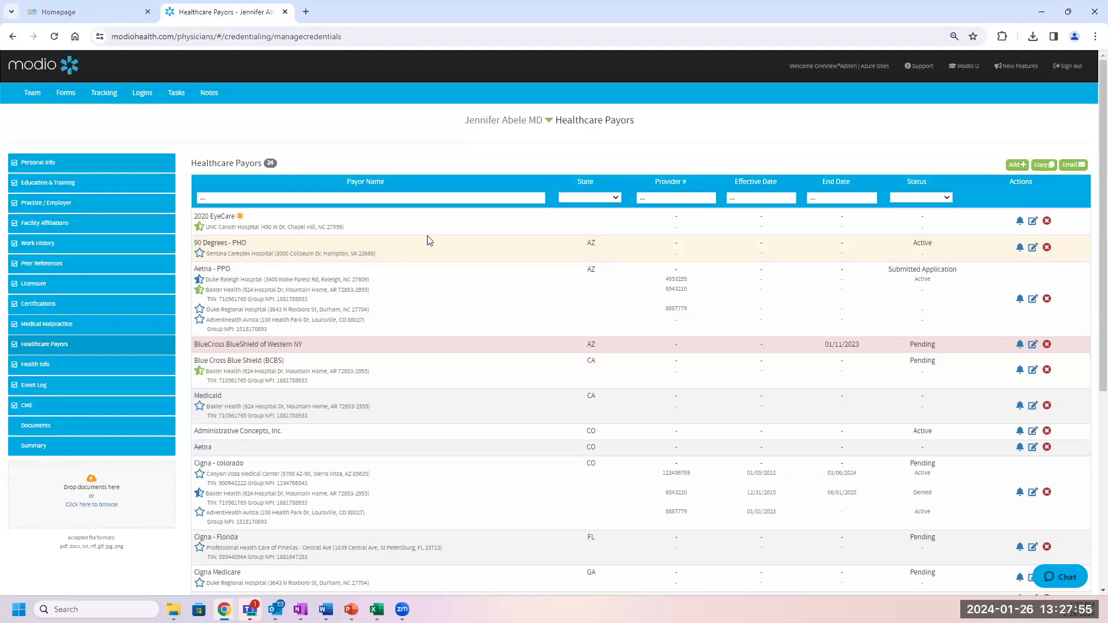
left_click(33, 97)
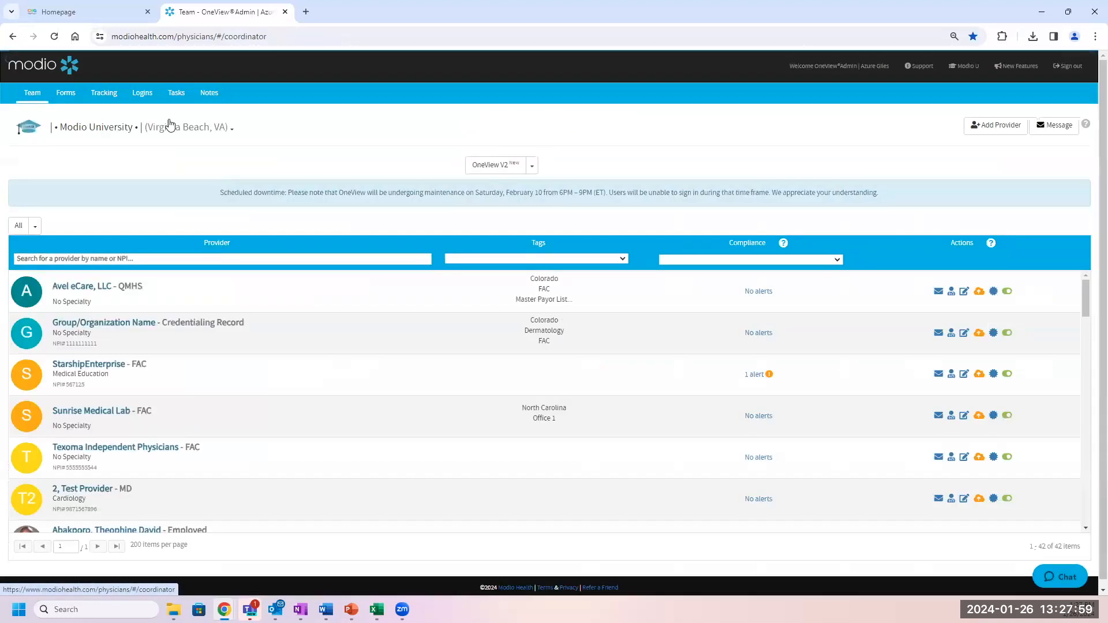
left_click(532, 166)
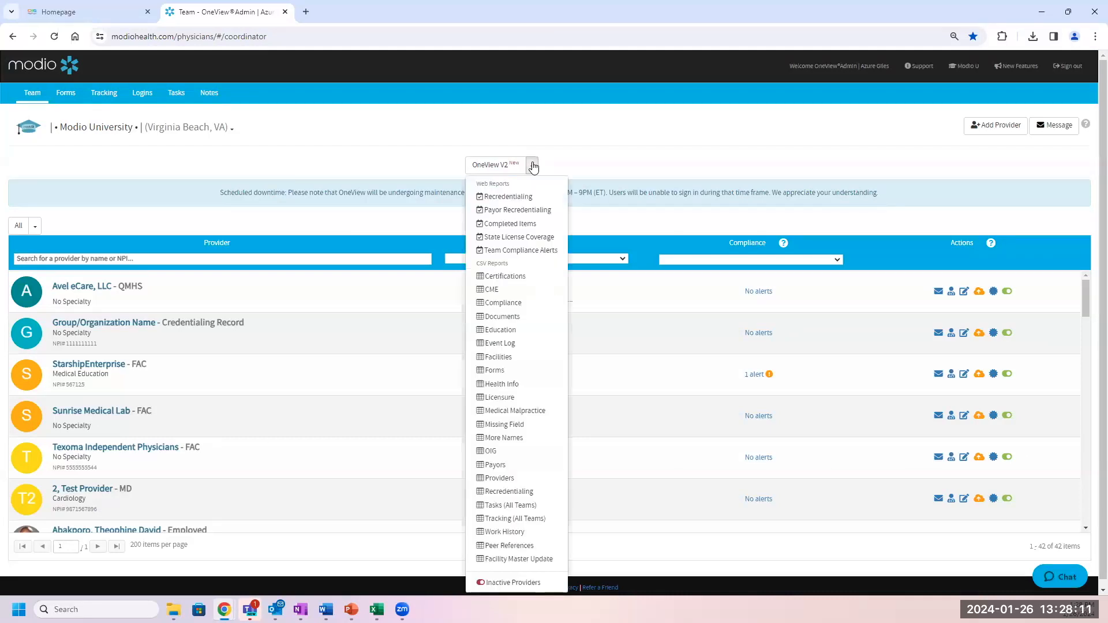
left_click(549, 561)
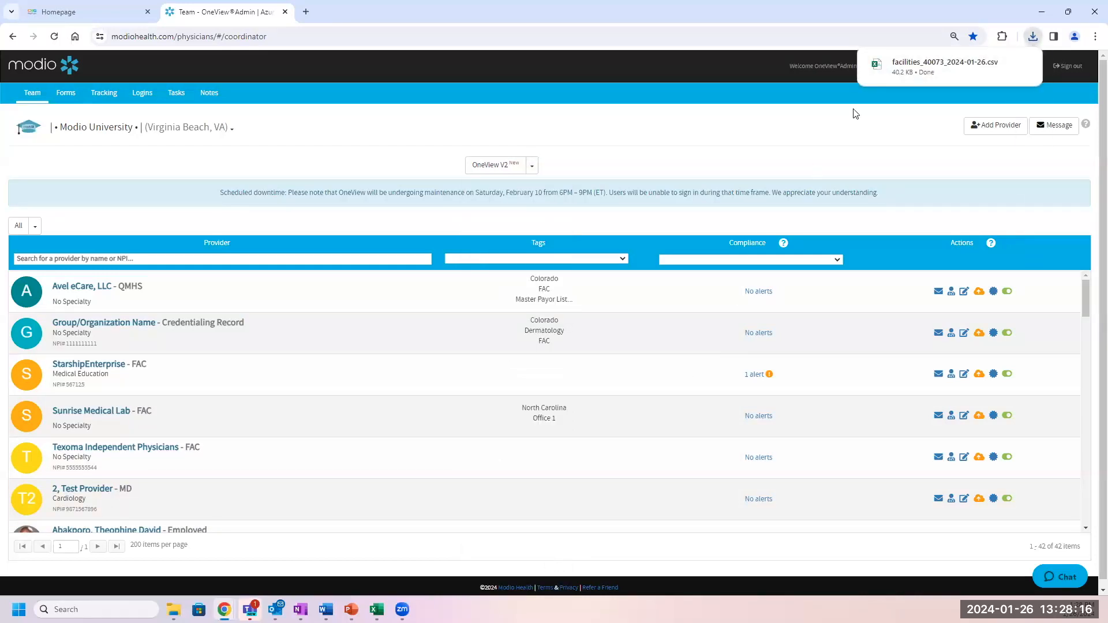
left_click(904, 73)
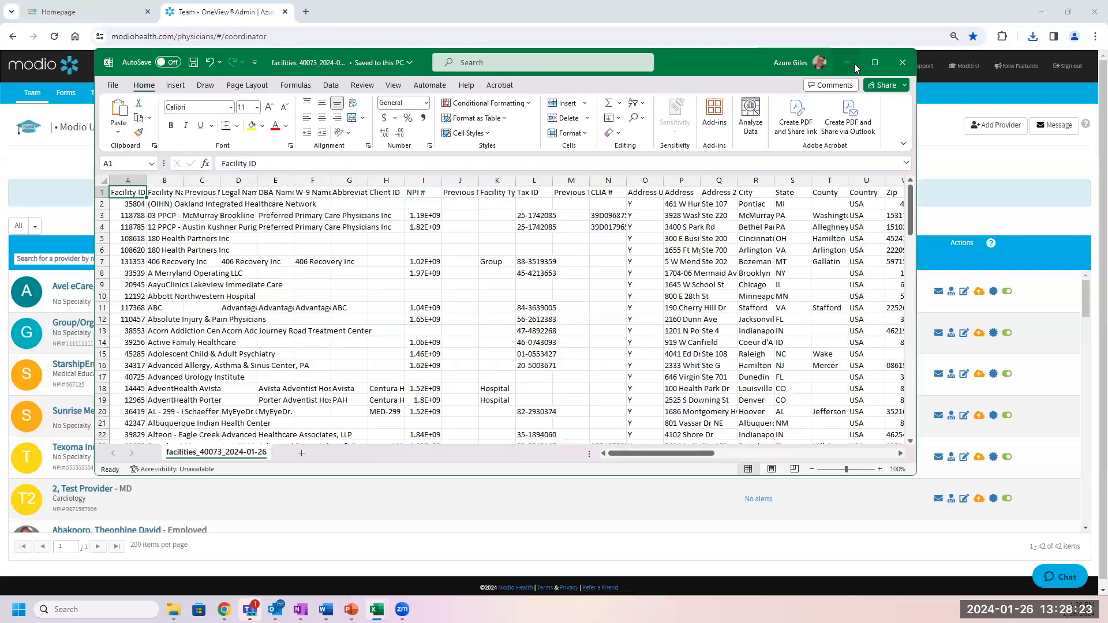
left_click(875, 61)
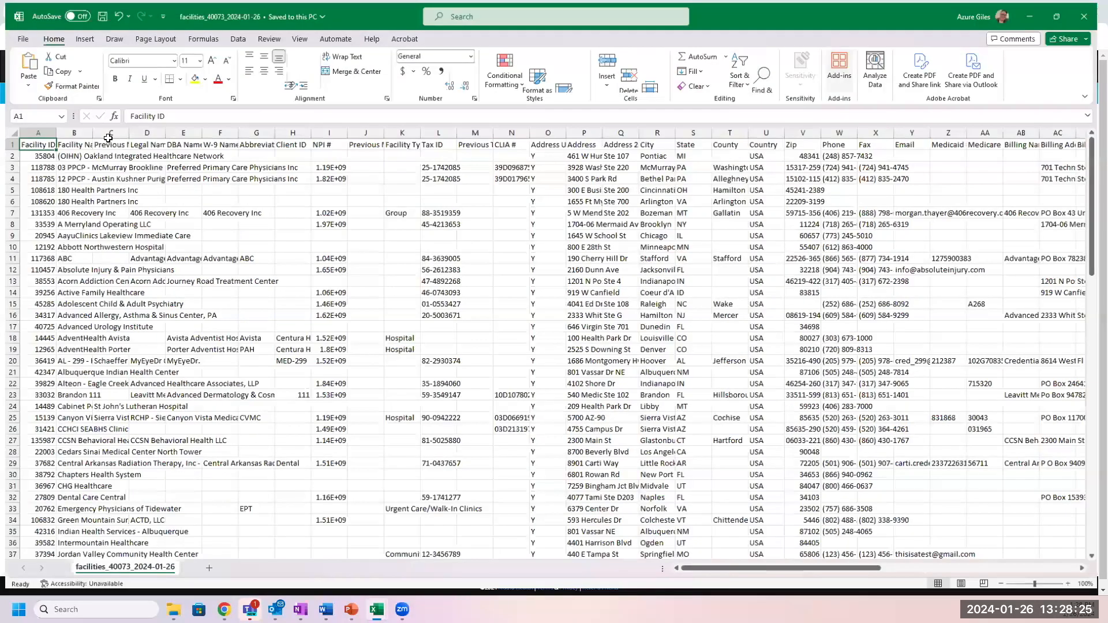
Widen the Facility Name column so the full names can be read, and select its first facility entry
left_click_drag(87, 133, 264, 130)
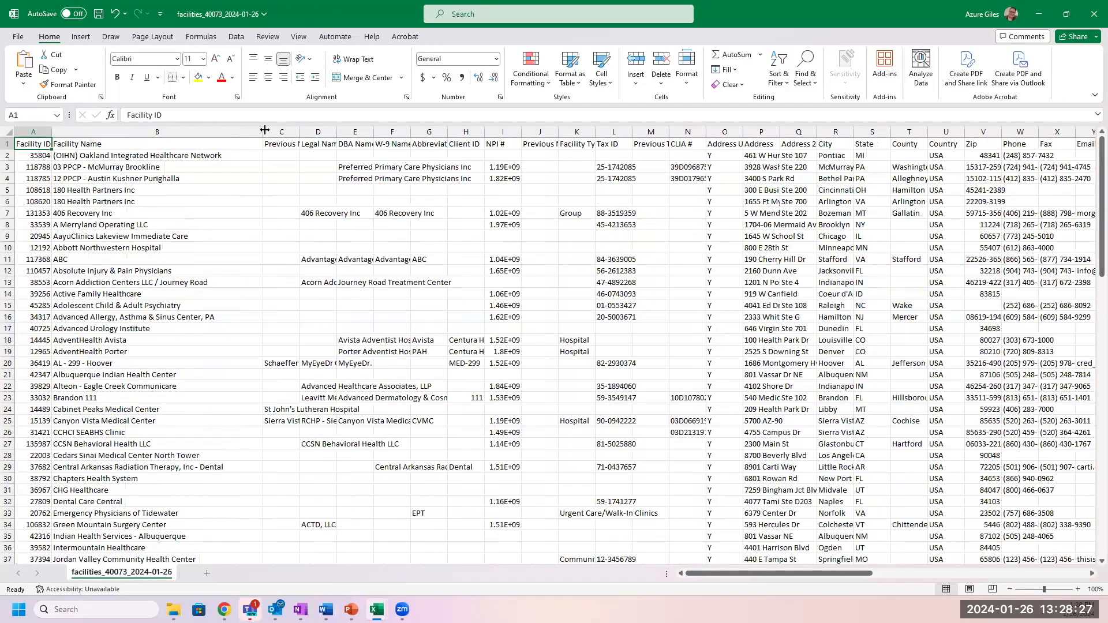
left_click(215, 131)
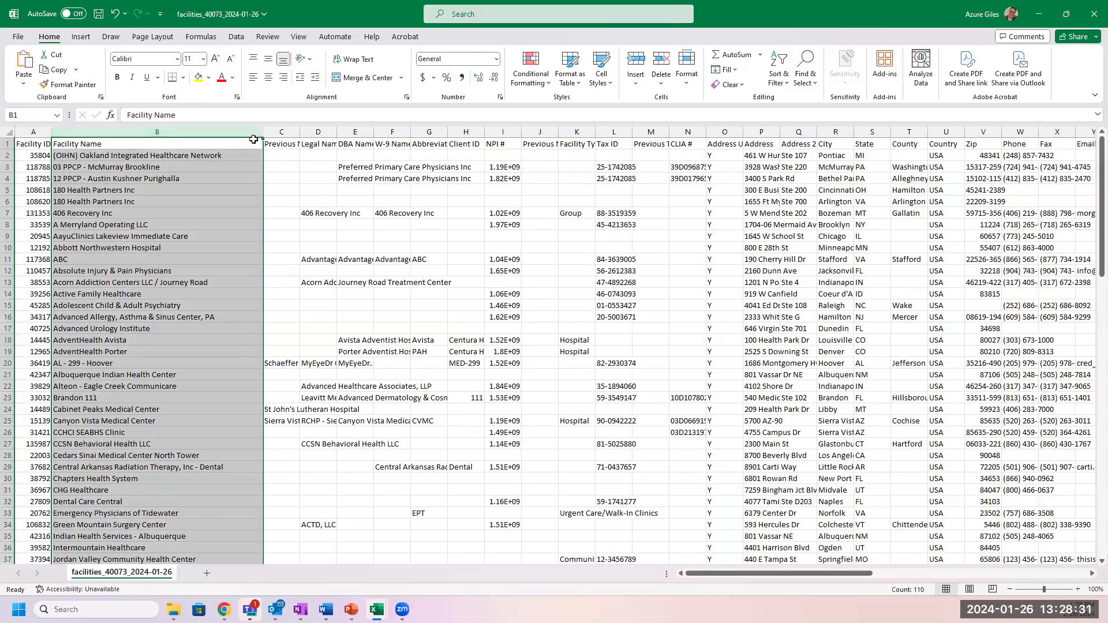
left_click(231, 156)
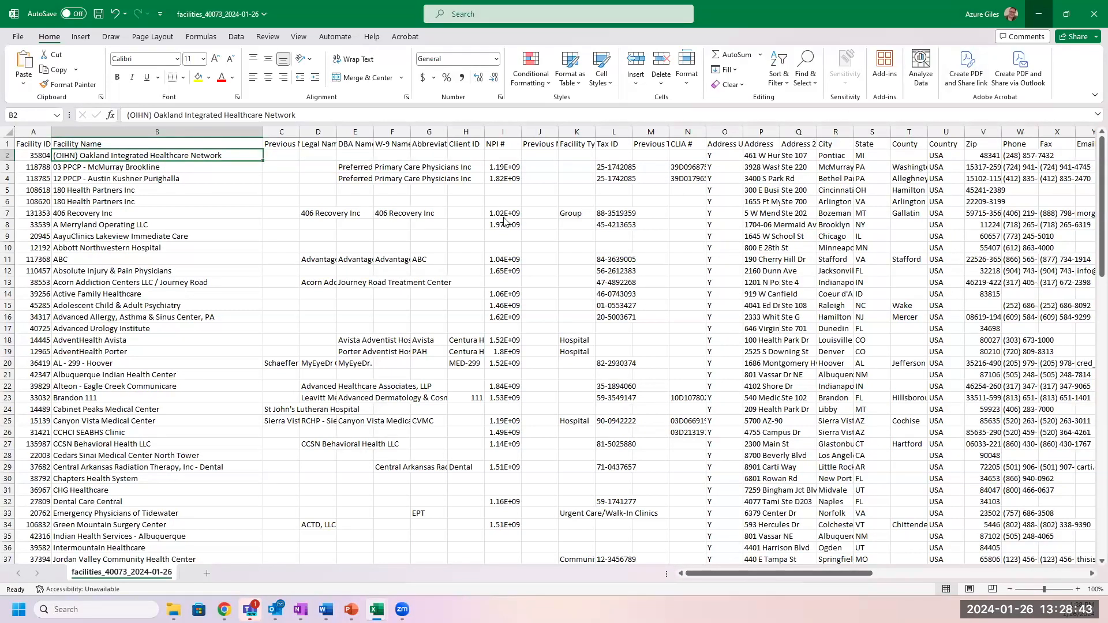
Switch to OneView to check the available CSV reports, and return to the facilities workbook to look through its facility rows
key("alt+Tab")
left_click(531, 165)
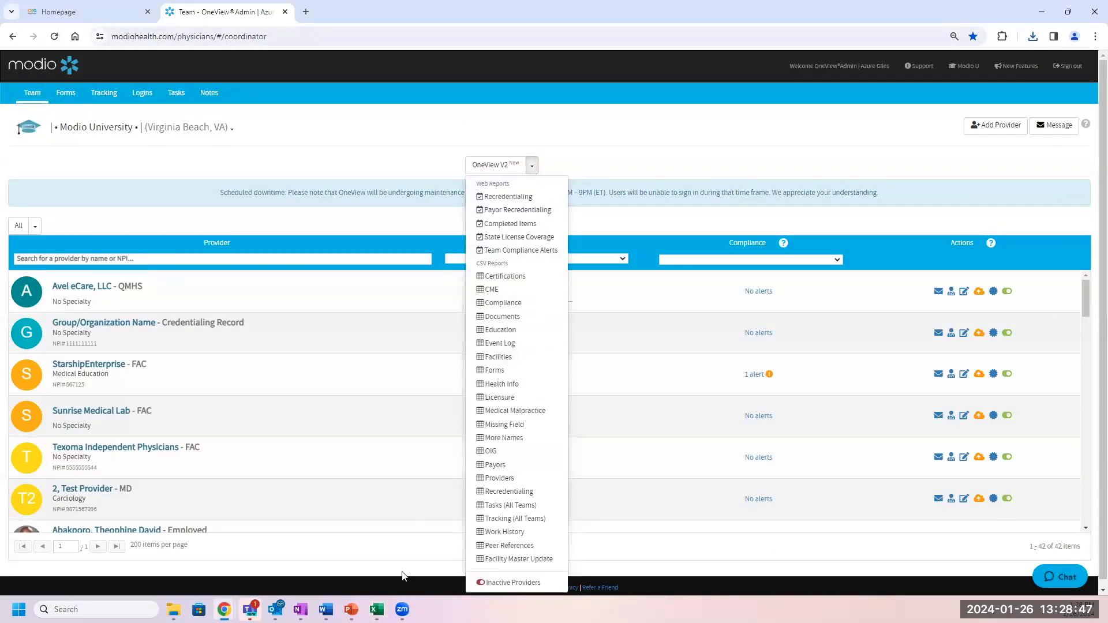
mouse_move(376, 610)
left_click(484, 564)
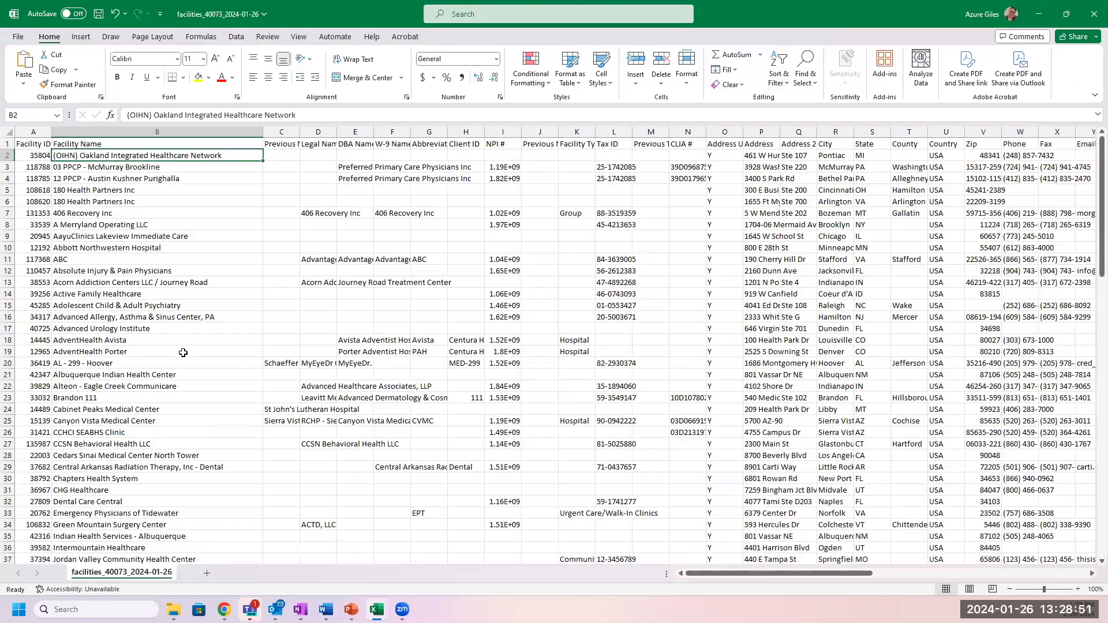
scroll(184, 352, "down", 5)
scroll(184, 352, "up", 5)
Fill the NPI # cell of the 03 PPCP - McMurray Brookline facility with yellow
left_click(624, 156)
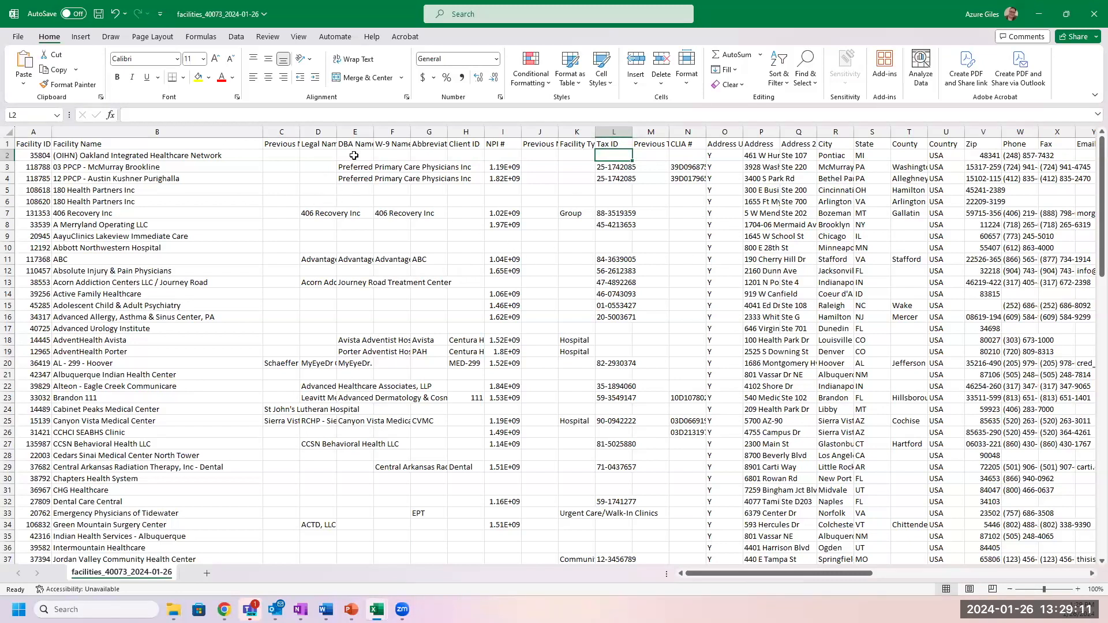
left_click_drag(748, 582, 707, 583)
left_click(501, 168)
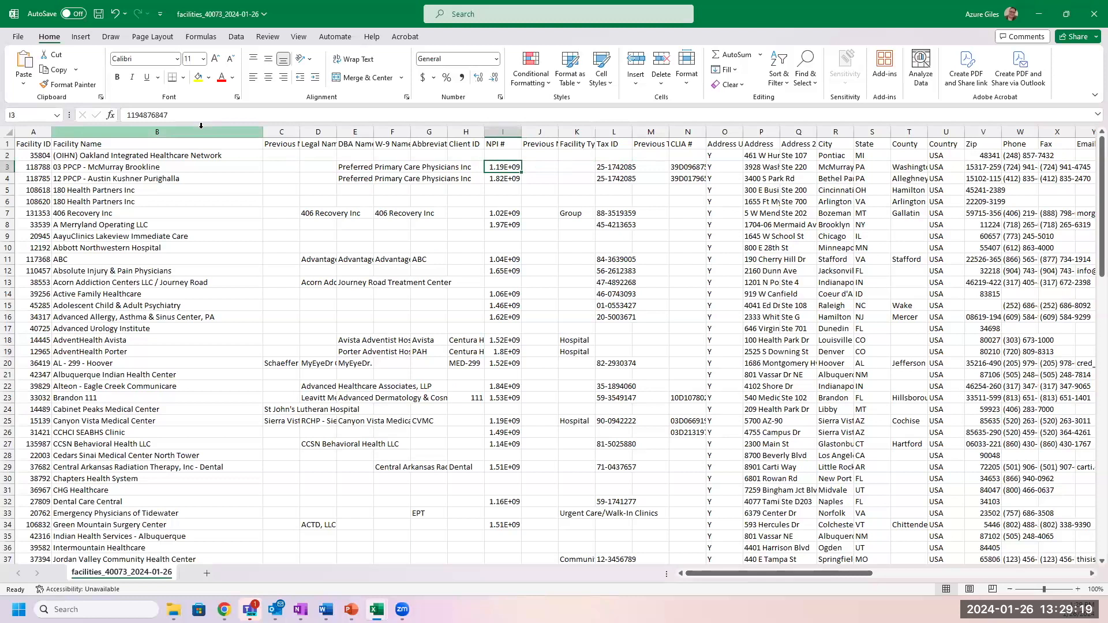
left_click(198, 77)
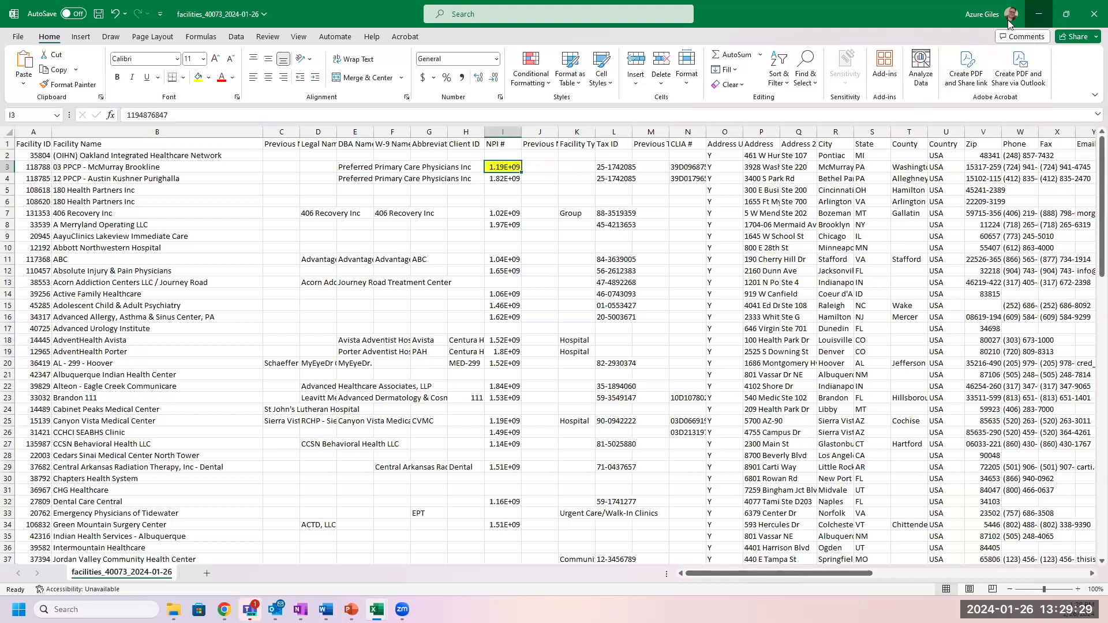
Switch back to OneView and open the Facility Affiliations of the Employed provider listed just below the test provider
left_click(1036, 15)
left_click(694, 159)
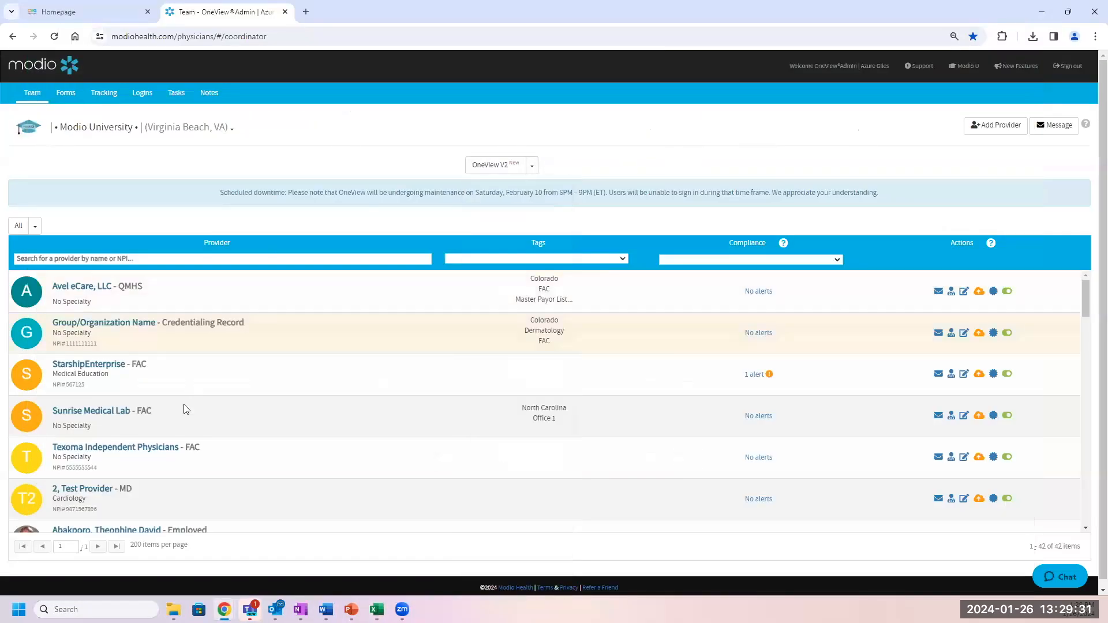
scroll(205, 445, "down", 1)
left_click(110, 481)
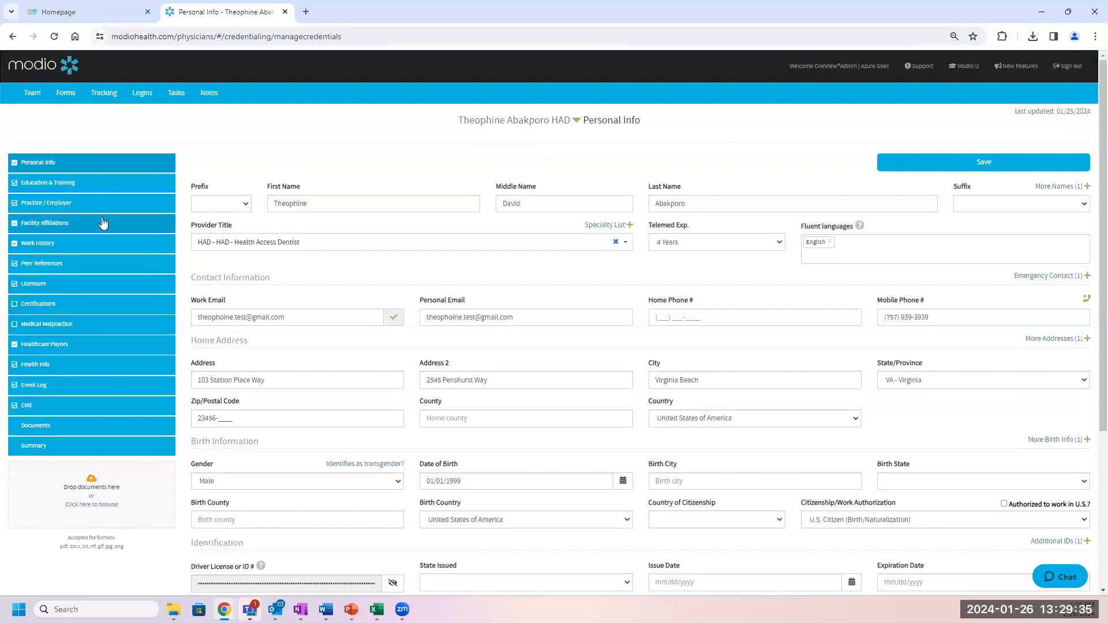
left_click(103, 222)
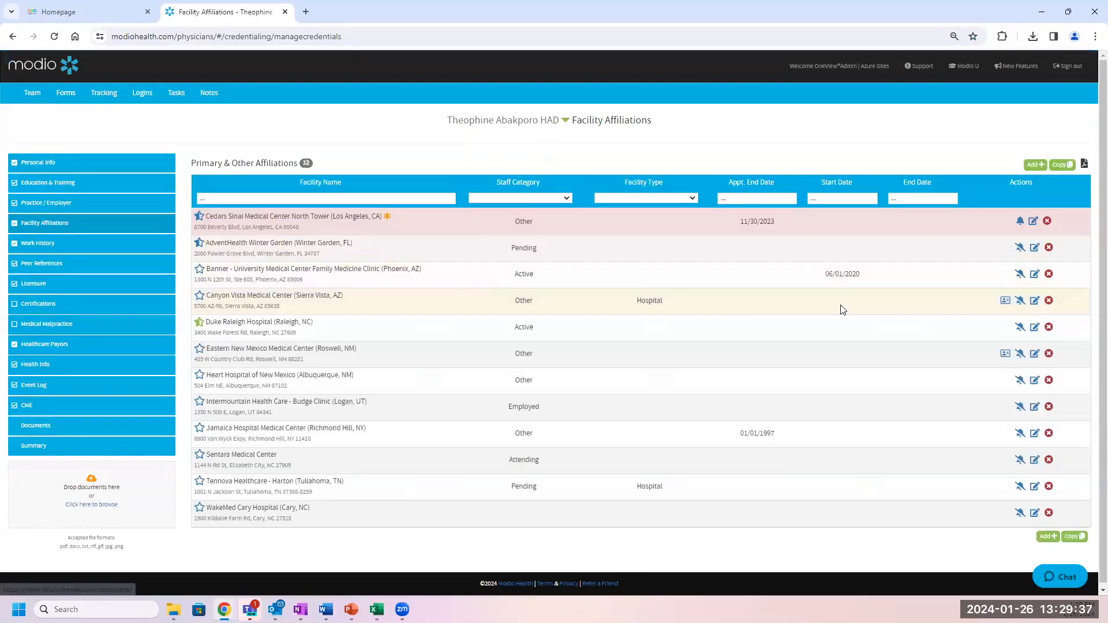
Review the AdventHealth Winter Garden affiliation, including its address, billing and identification details from the master record, and cancel the edit
left_click(1034, 248)
scroll(719, 320, "down", 4)
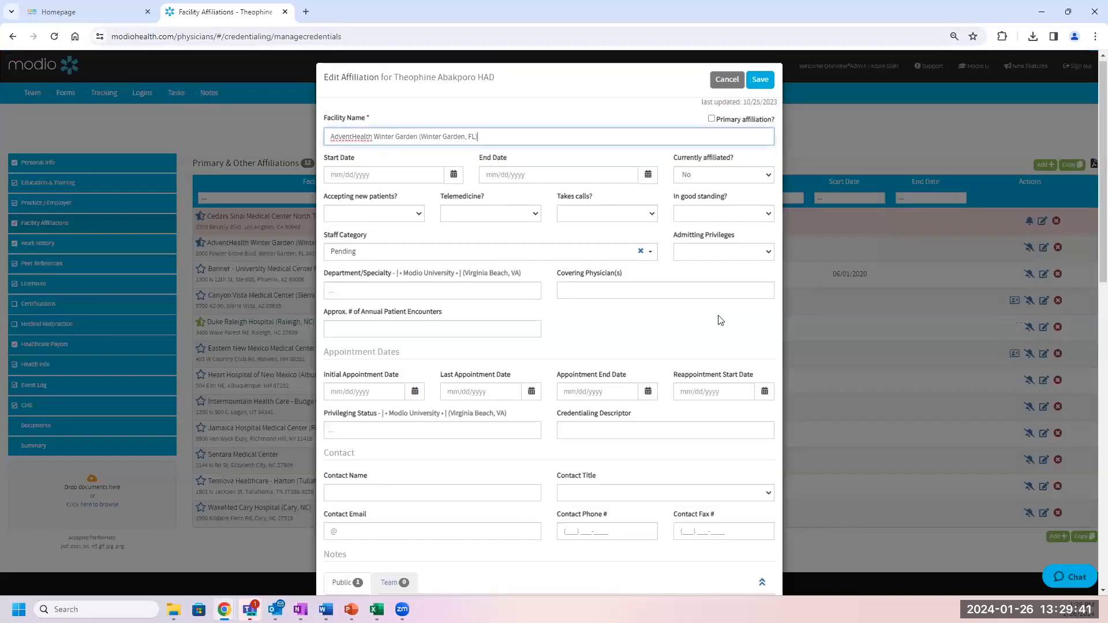
scroll(715, 323, "down", 7)
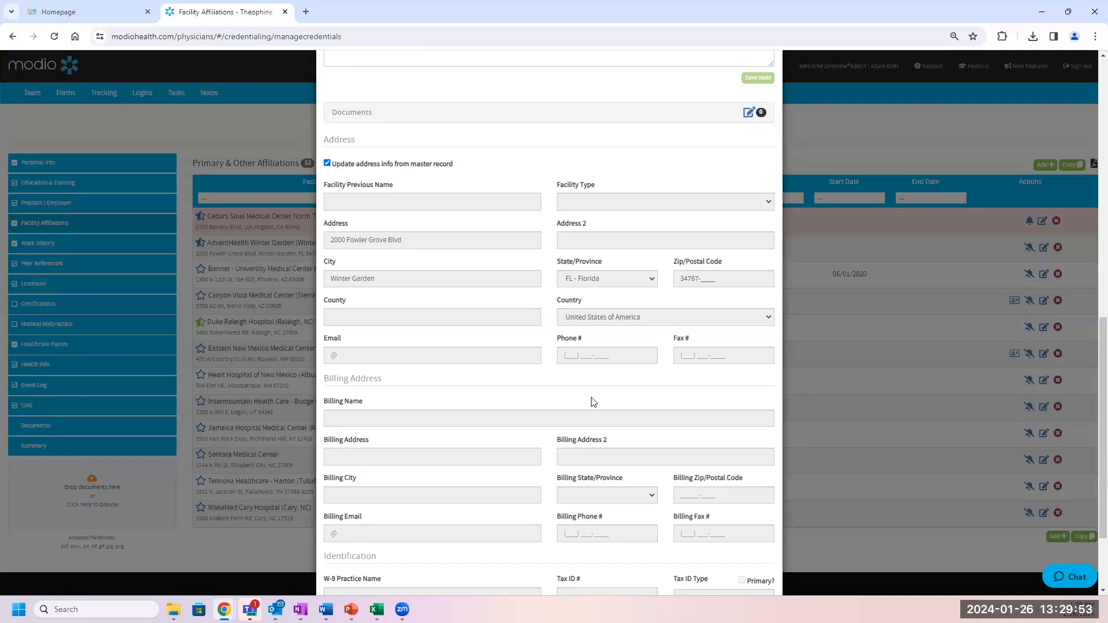
left_click(590, 359)
scroll(589, 360, "up", 1)
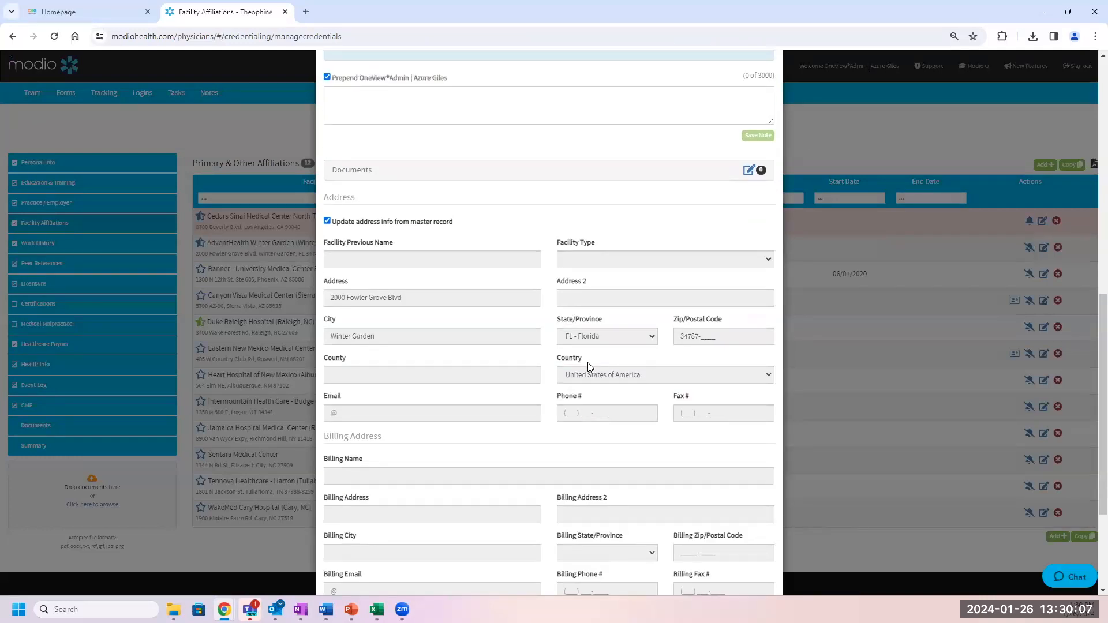
scroll(587, 362, "up", 2)
scroll(588, 363, "up", 2)
scroll(587, 367, "up", 6)
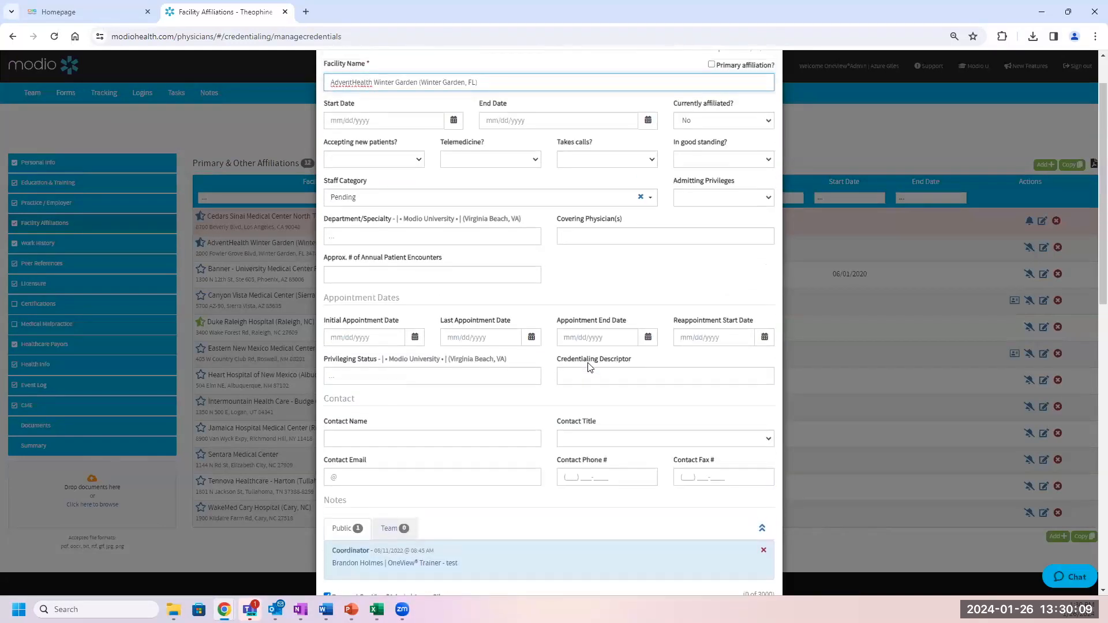
left_click(738, 83)
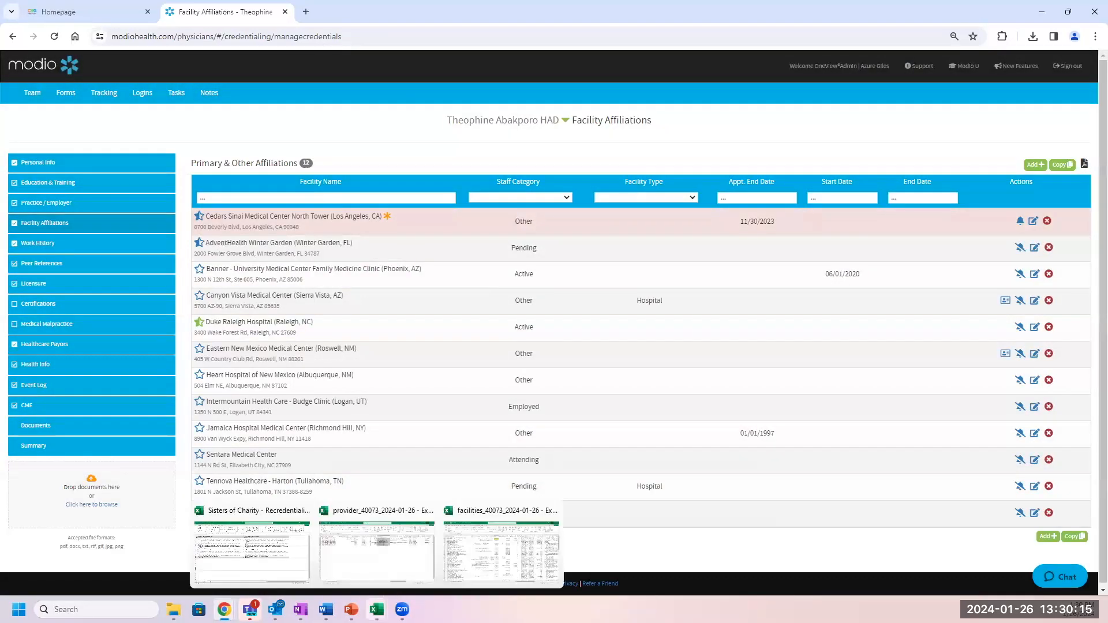
Switch to the facilities workbook in Excel and close it without saving the changes
key("alt+Tab")
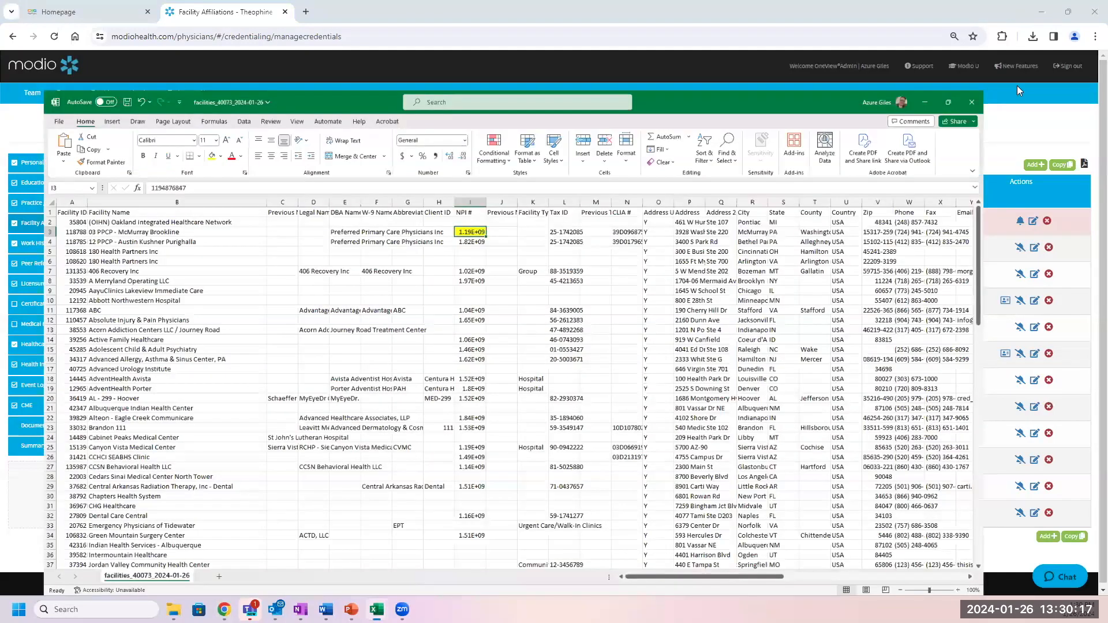
left_click(1091, 23)
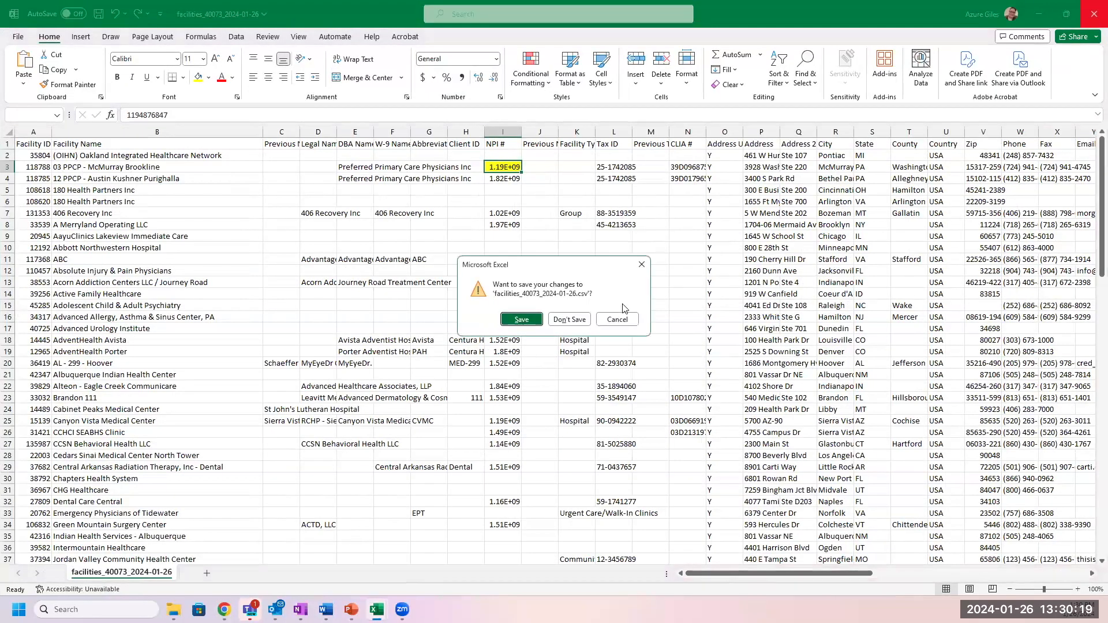
left_click(569, 319)
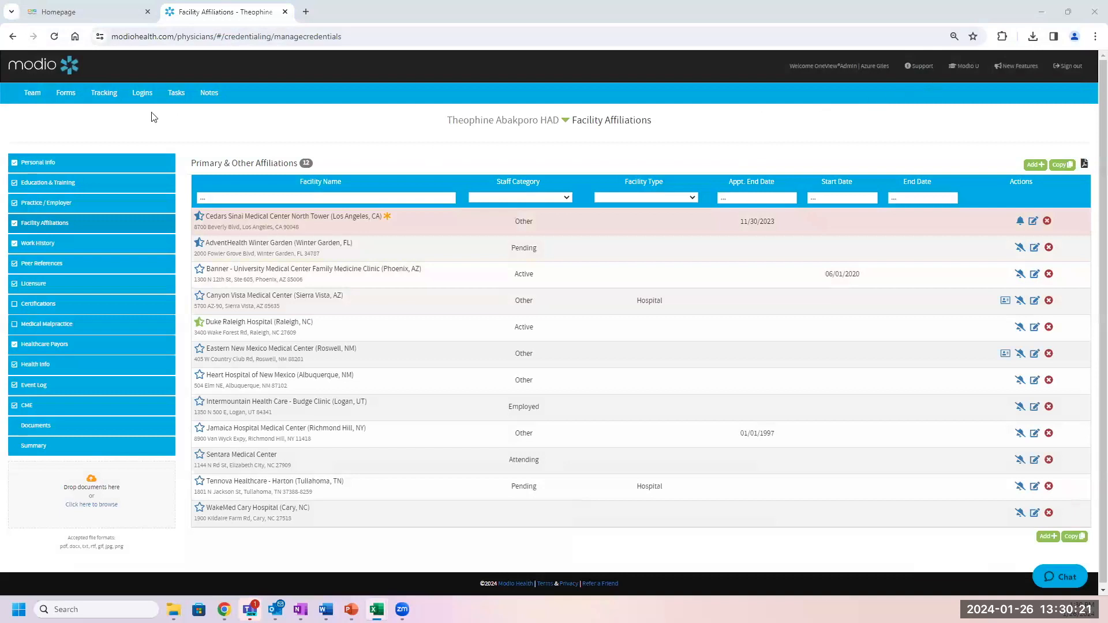
Return to the team page, look through the coordinator tip guides on the Training & Support page, and close that page
left_click(32, 92)
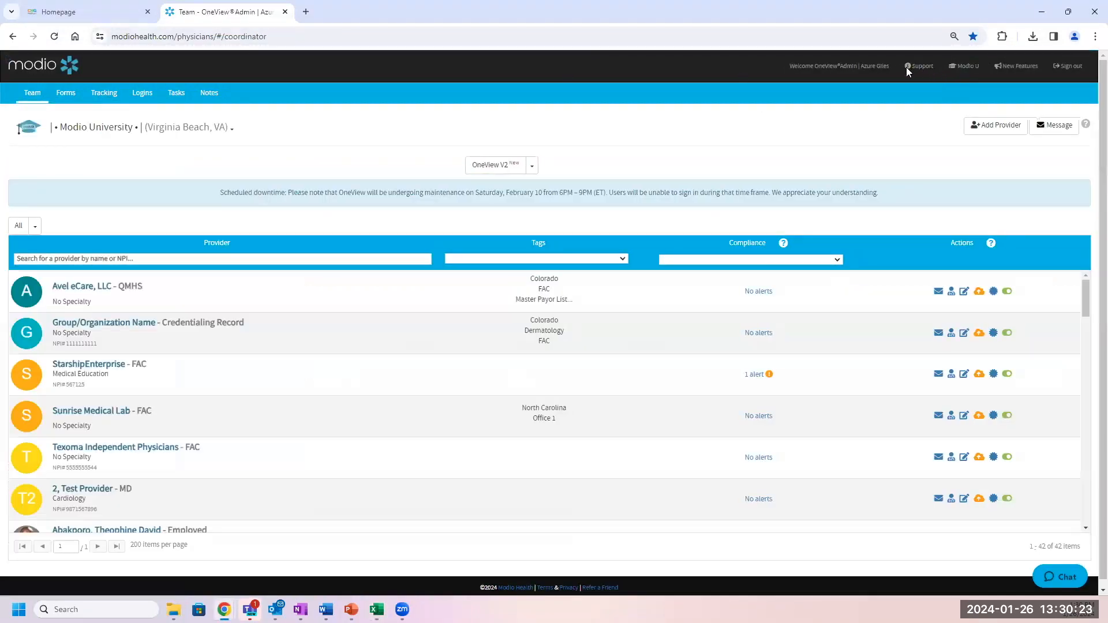
left_click(908, 67)
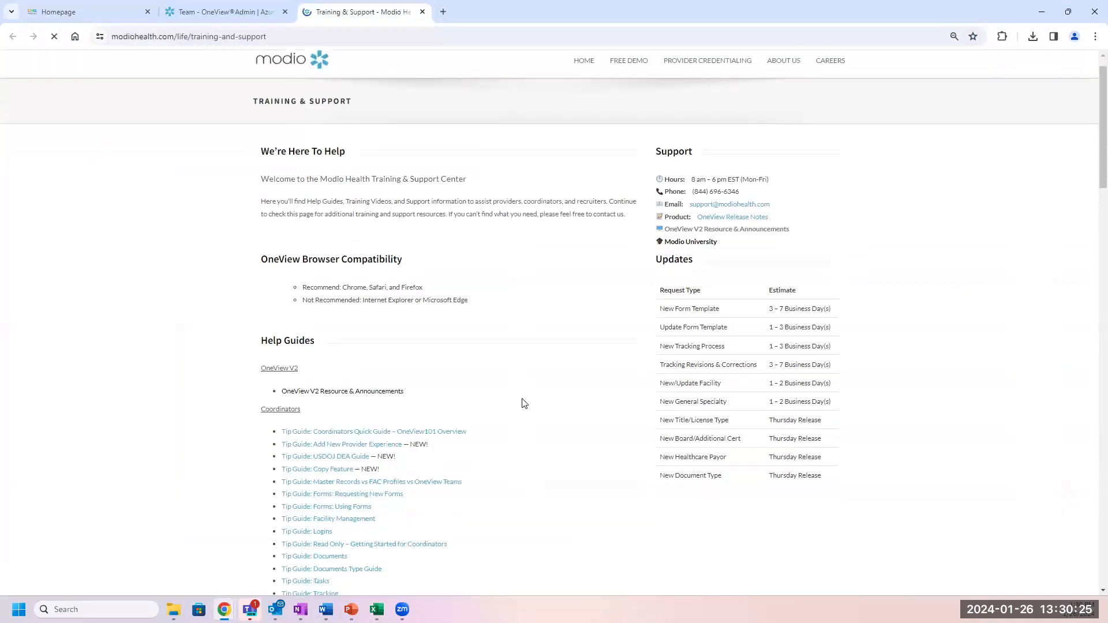
scroll(524, 403, "down", 3)
scroll(524, 403, "down", 1)
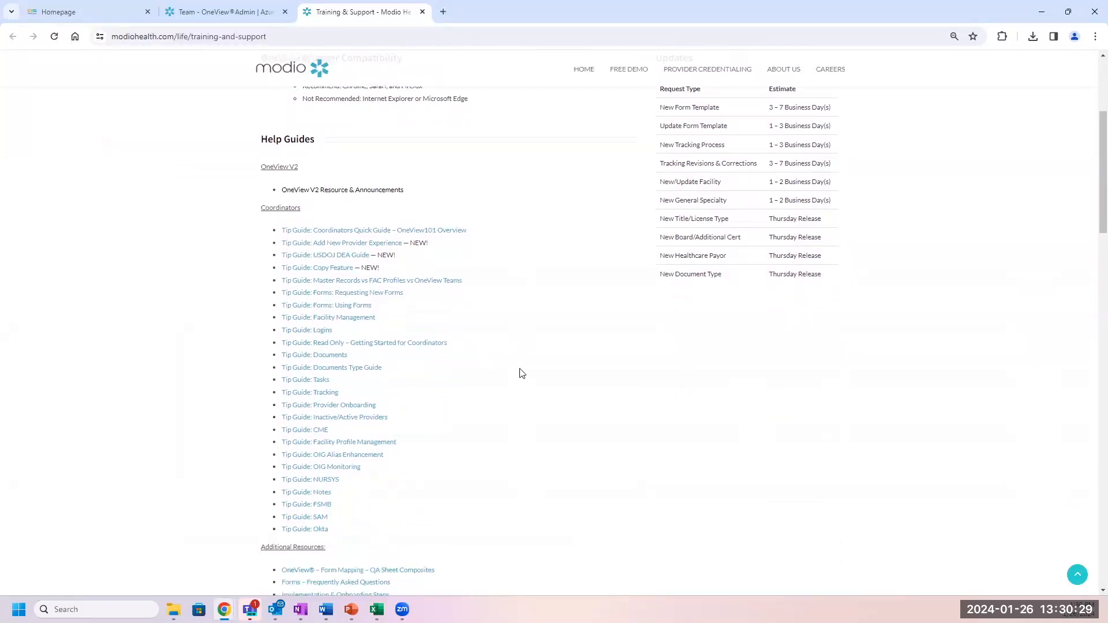
left_click(340, 269)
scroll(403, 373, "down", 1)
scroll(402, 373, "down", 1)
left_click(367, 348)
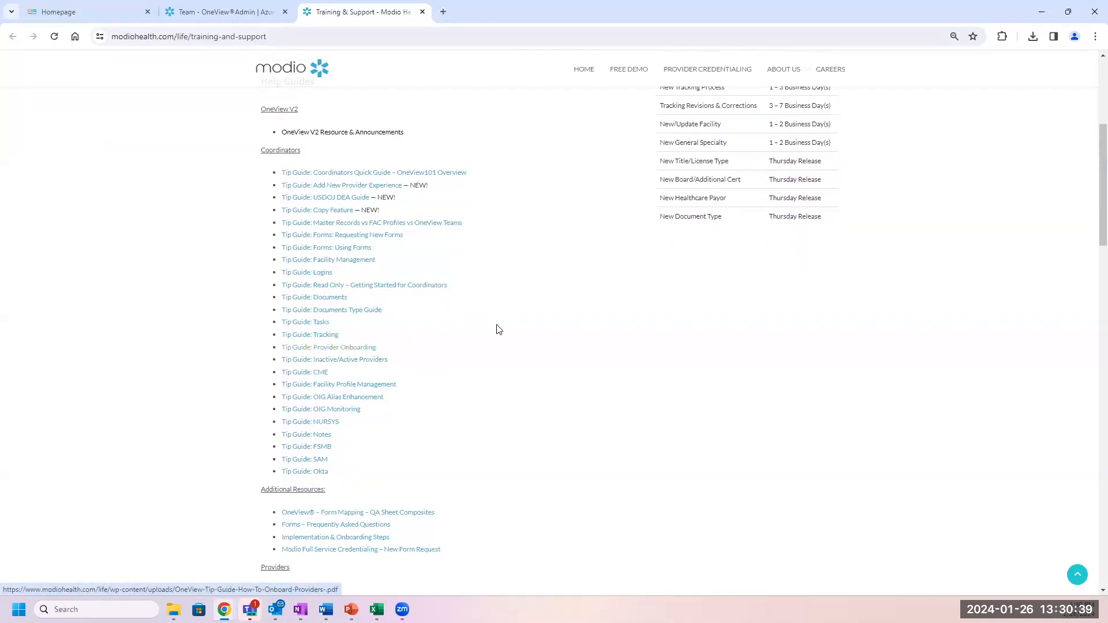
left_click(360, 265)
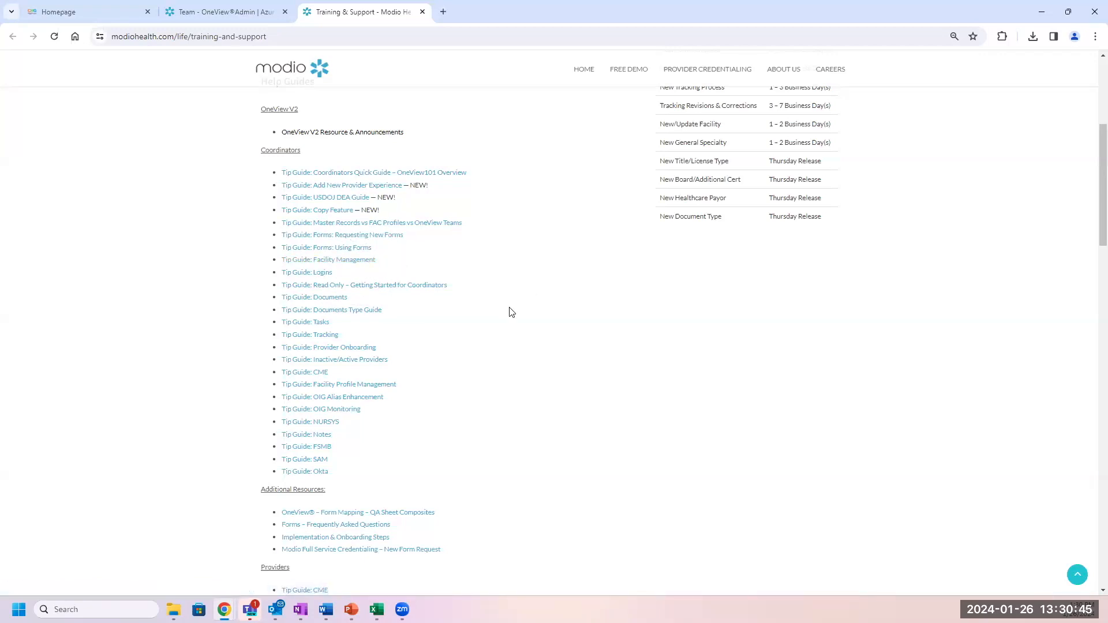
left_click(422, 12)
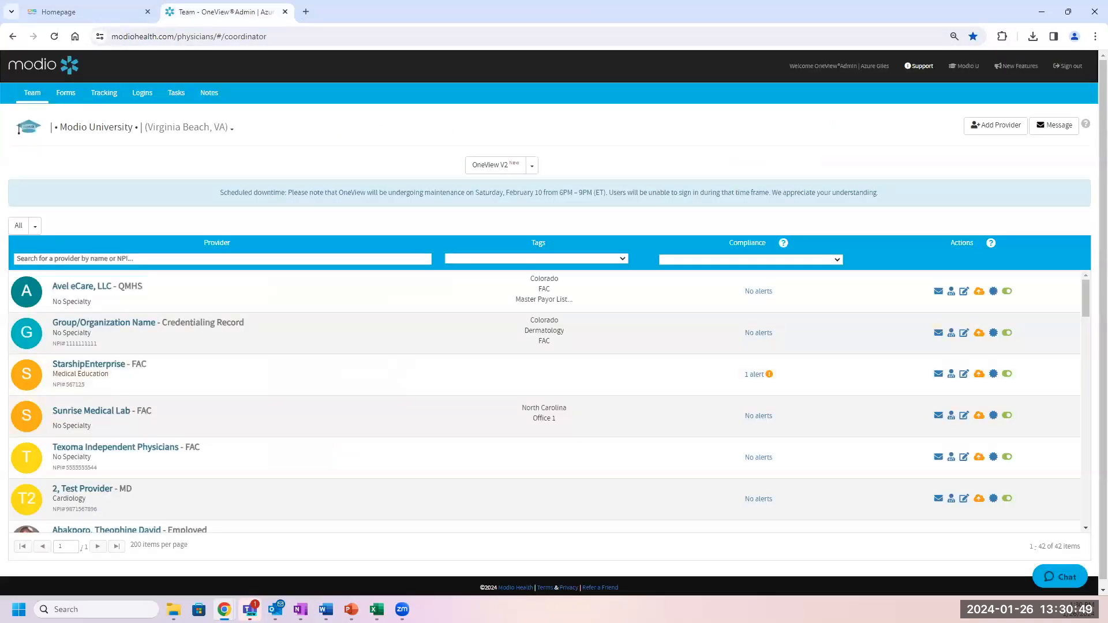